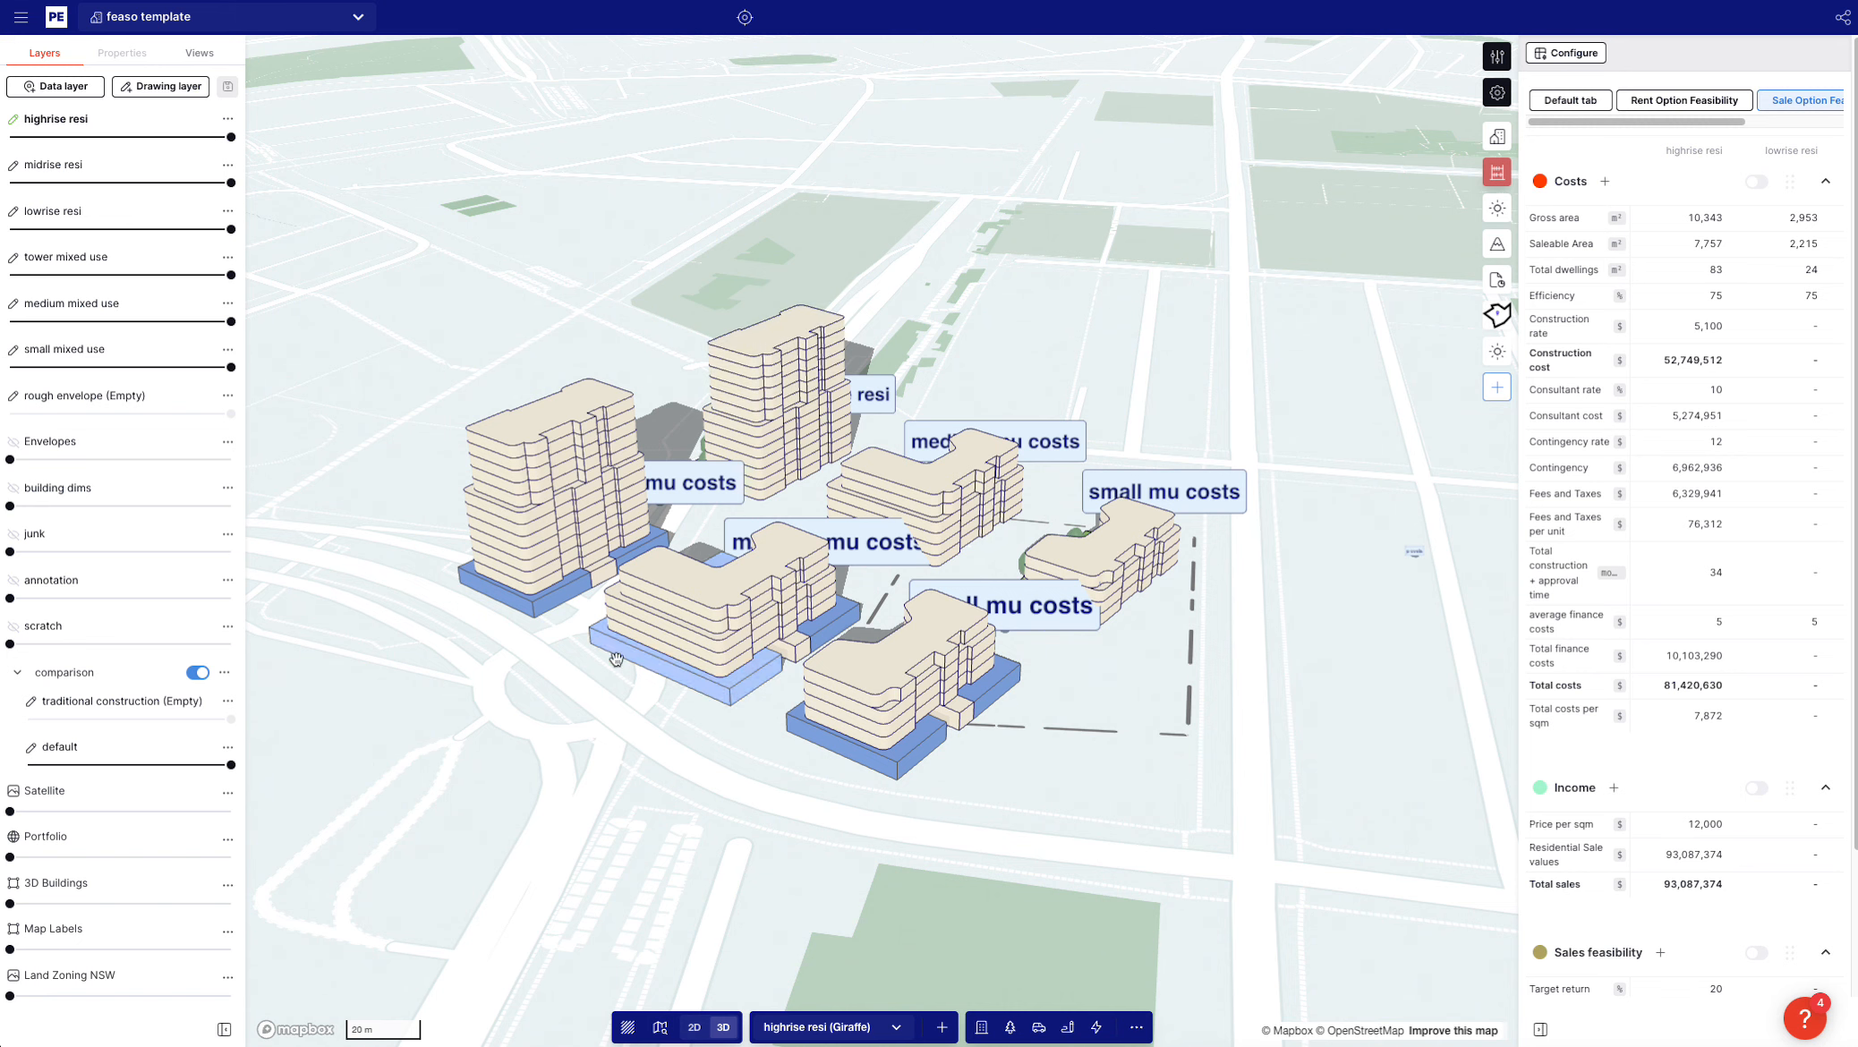
Look over the six template buildings from several angles and switch to a top-down plan view
scroll(1016, 761, up, 5)
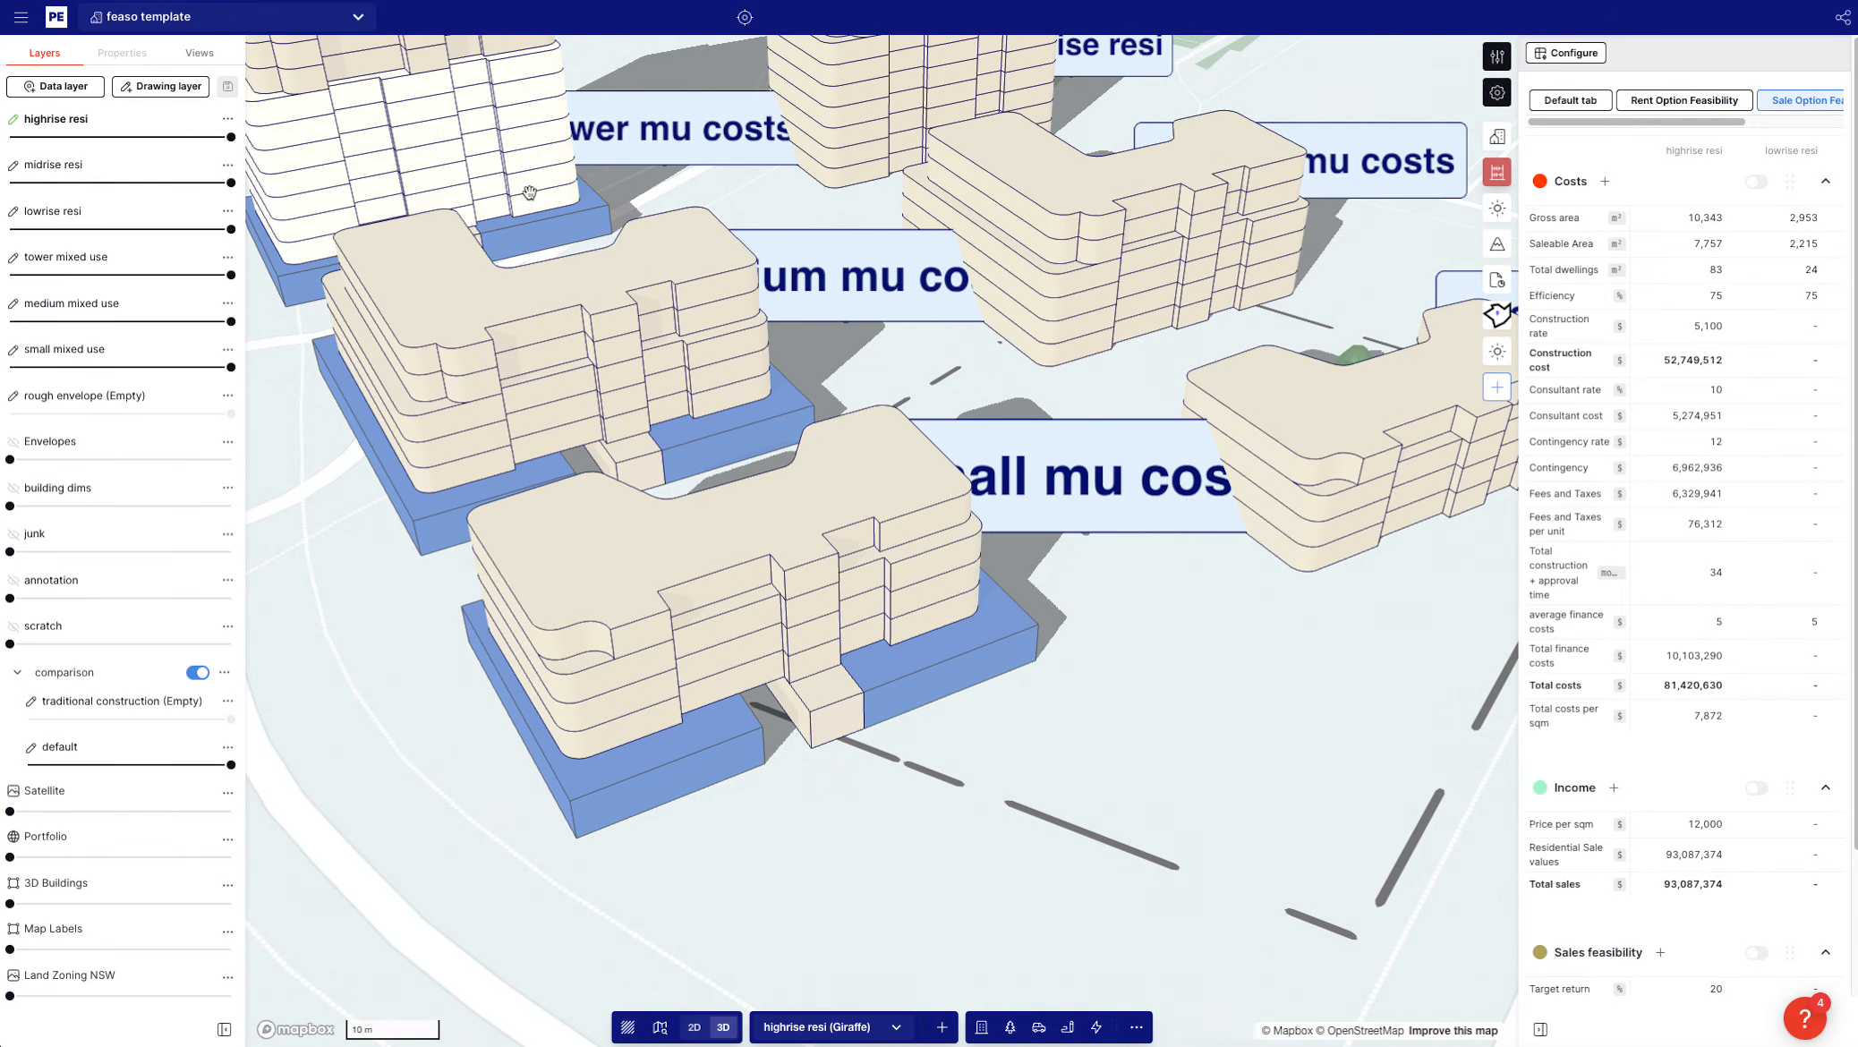
right_drag(1165, 742, 1100, 751)
scroll(1099, 751, down, 3)
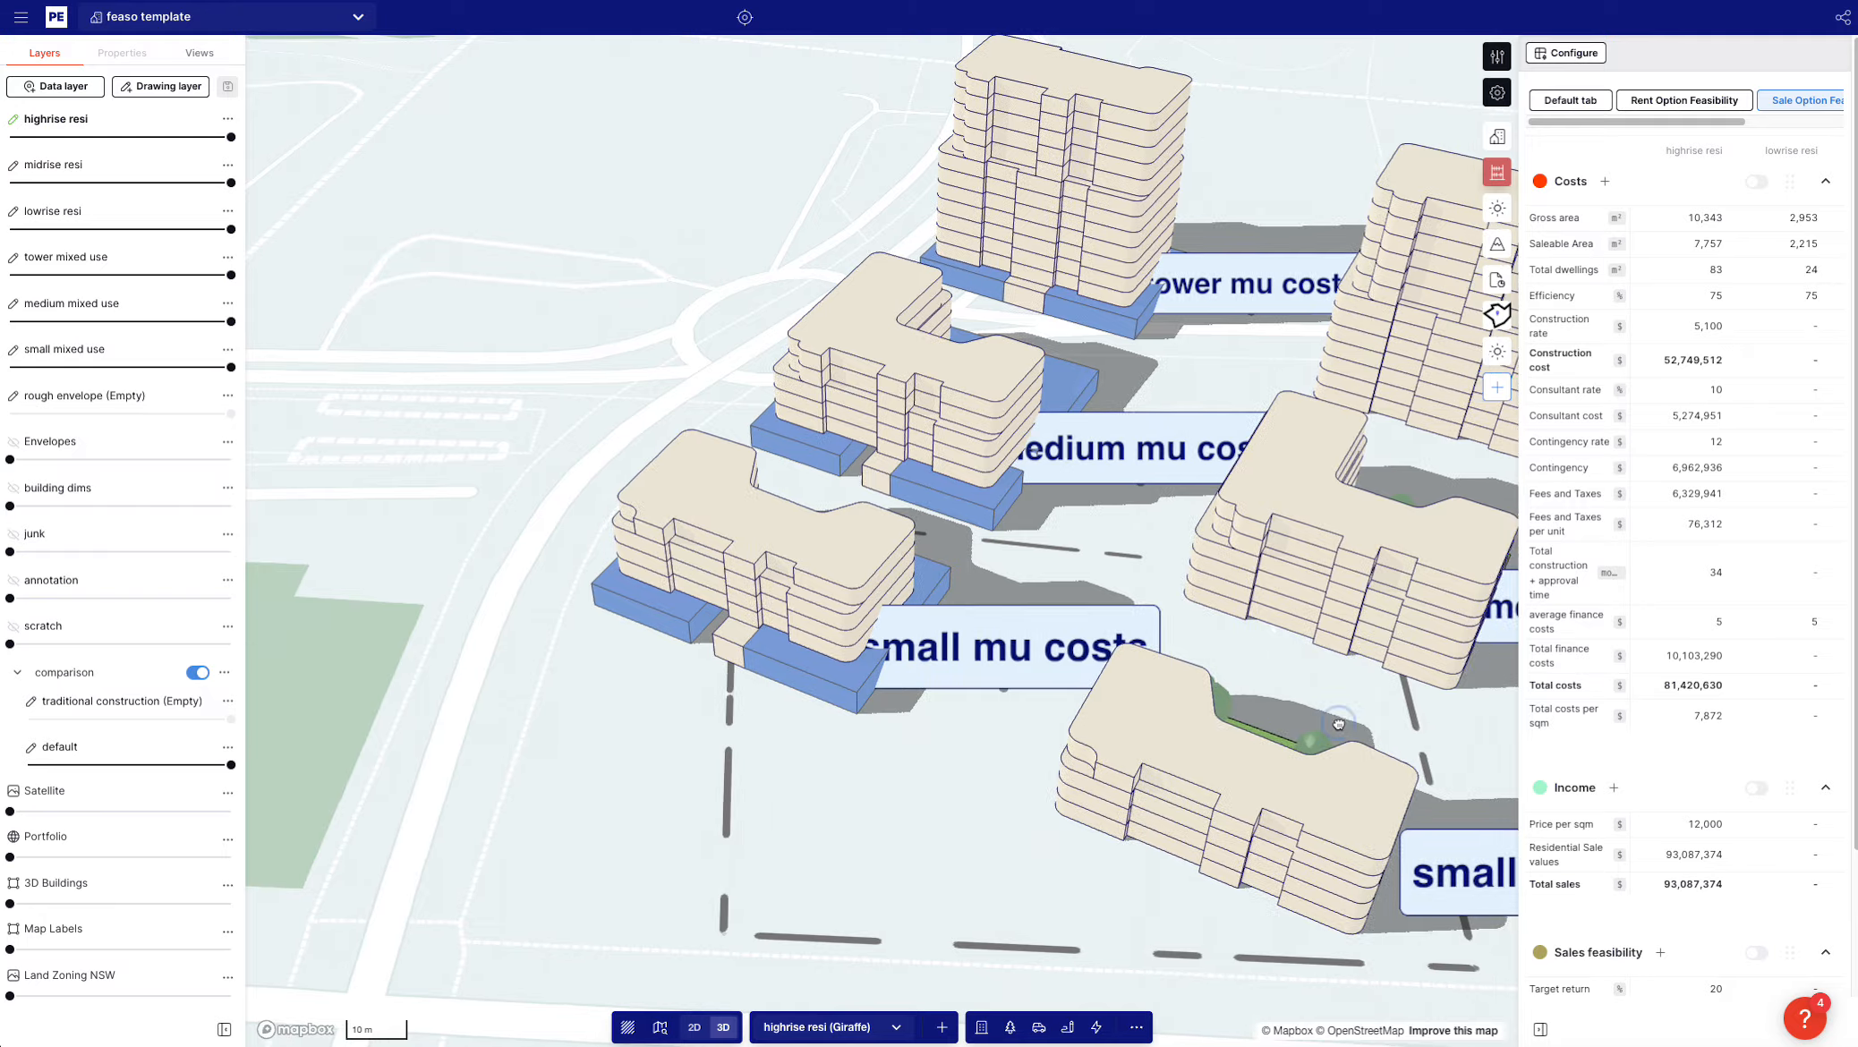
drag(1350, 724, 962, 698)
right_drag(1329, 482, 1253, 578)
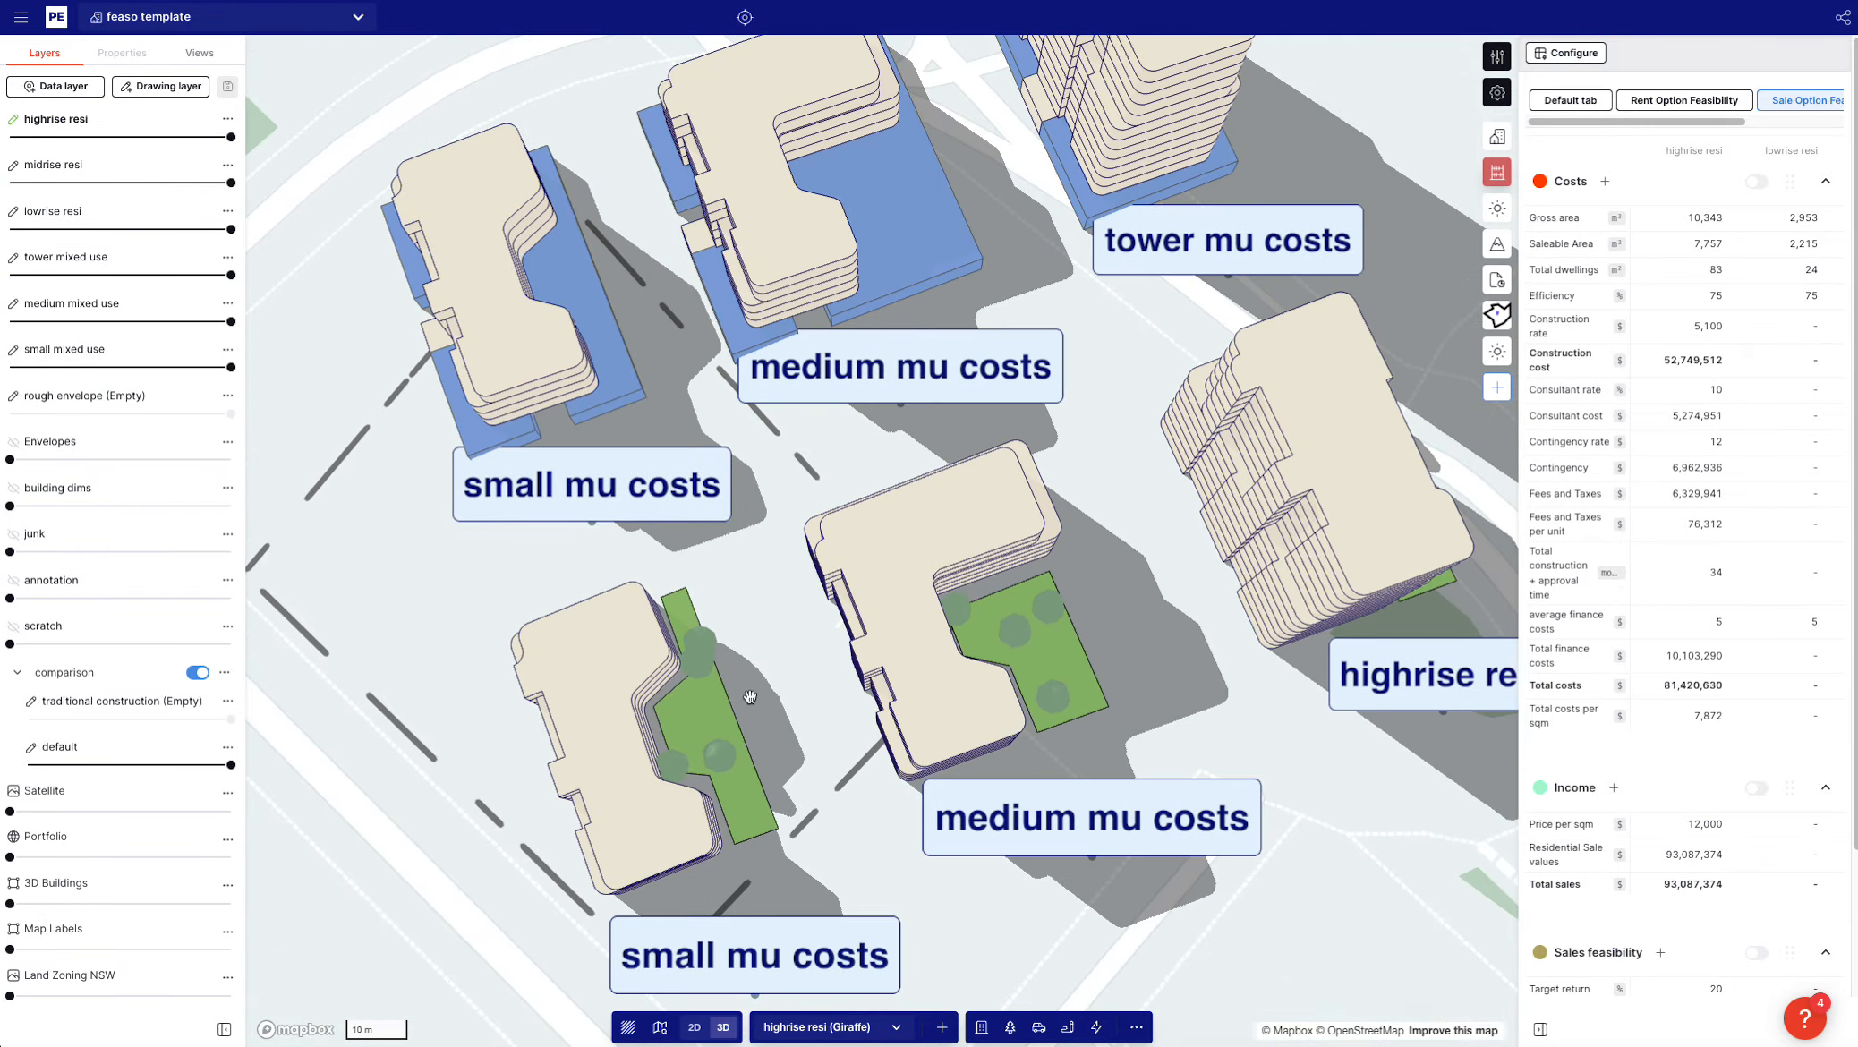
drag(1202, 661, 829, 680)
key(t)
scroll(1036, 630, down, 3)
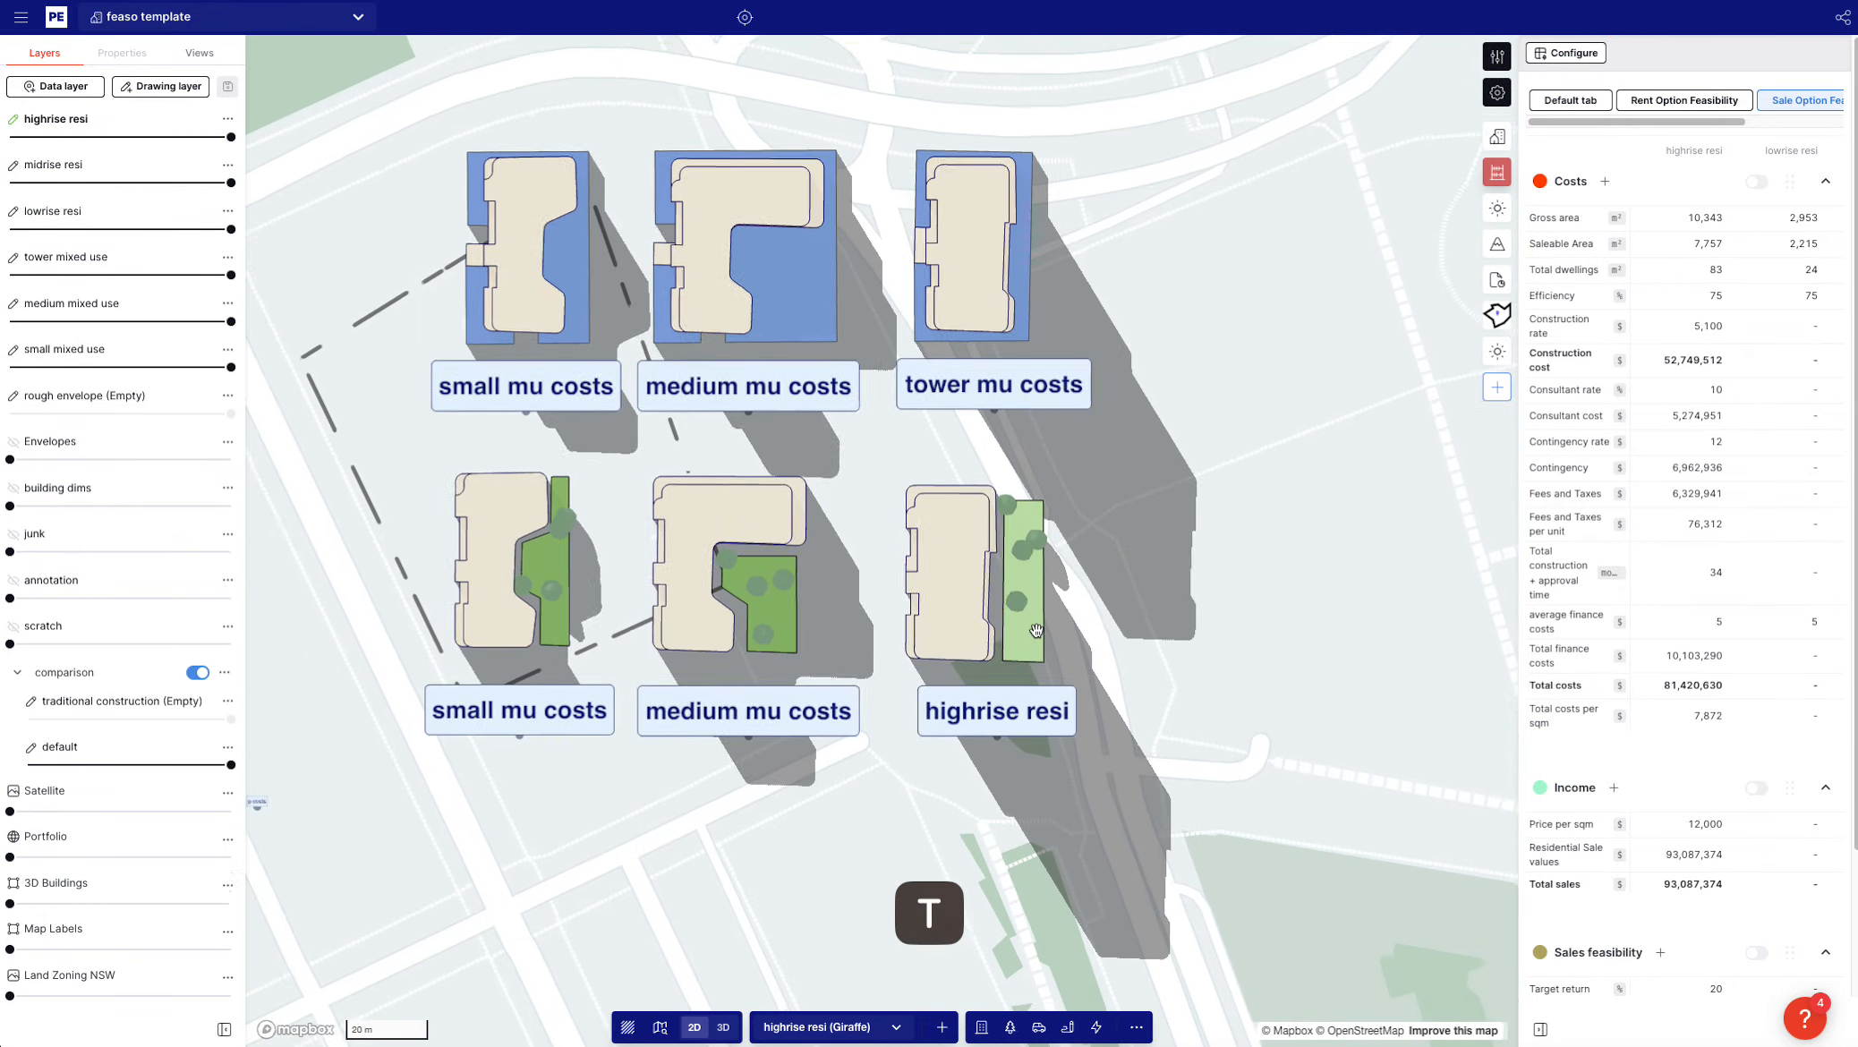
Inspect the highrise resi building's footprint dimensions, usage, layer and levels
click(967, 609)
scroll(967, 609, up, 3)
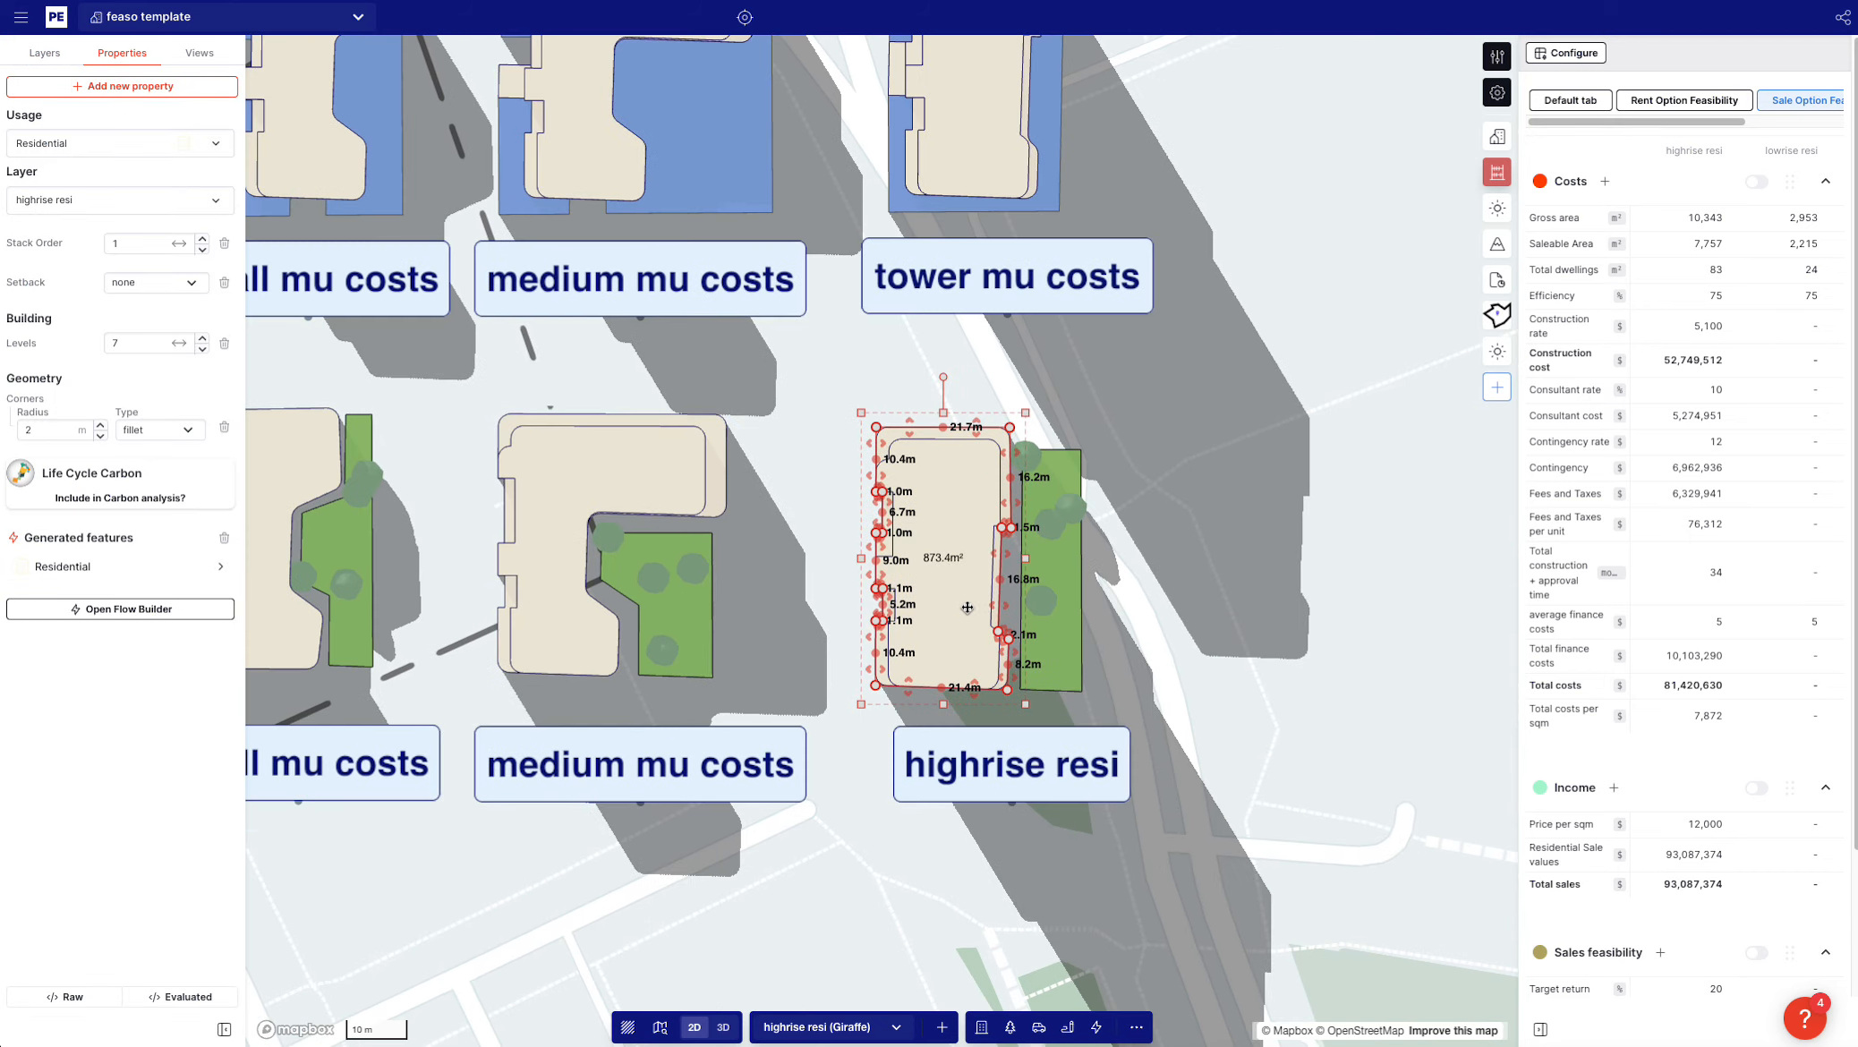
click(1138, 481)
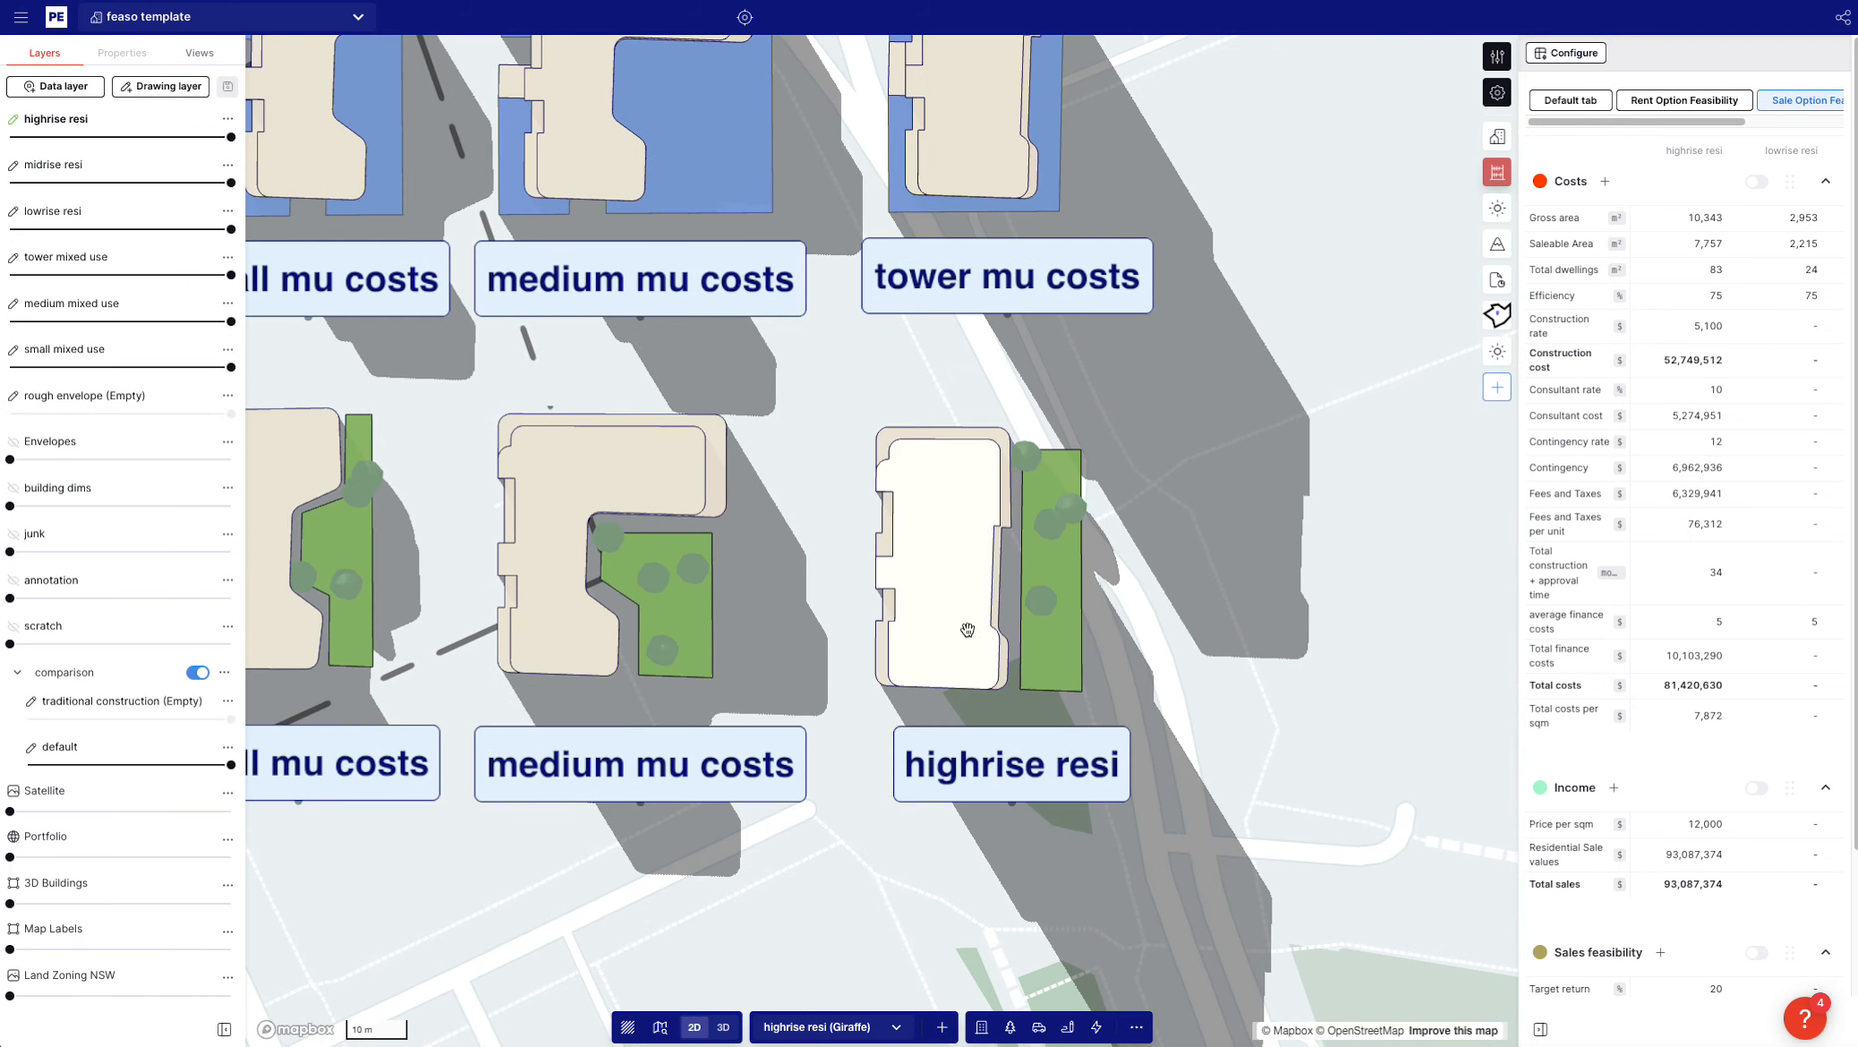
Inspect the footprints, stack order and levels of the two residential volumes in the medium mixed use building
scroll(951, 640, down, 3)
scroll(951, 641, down, 5)
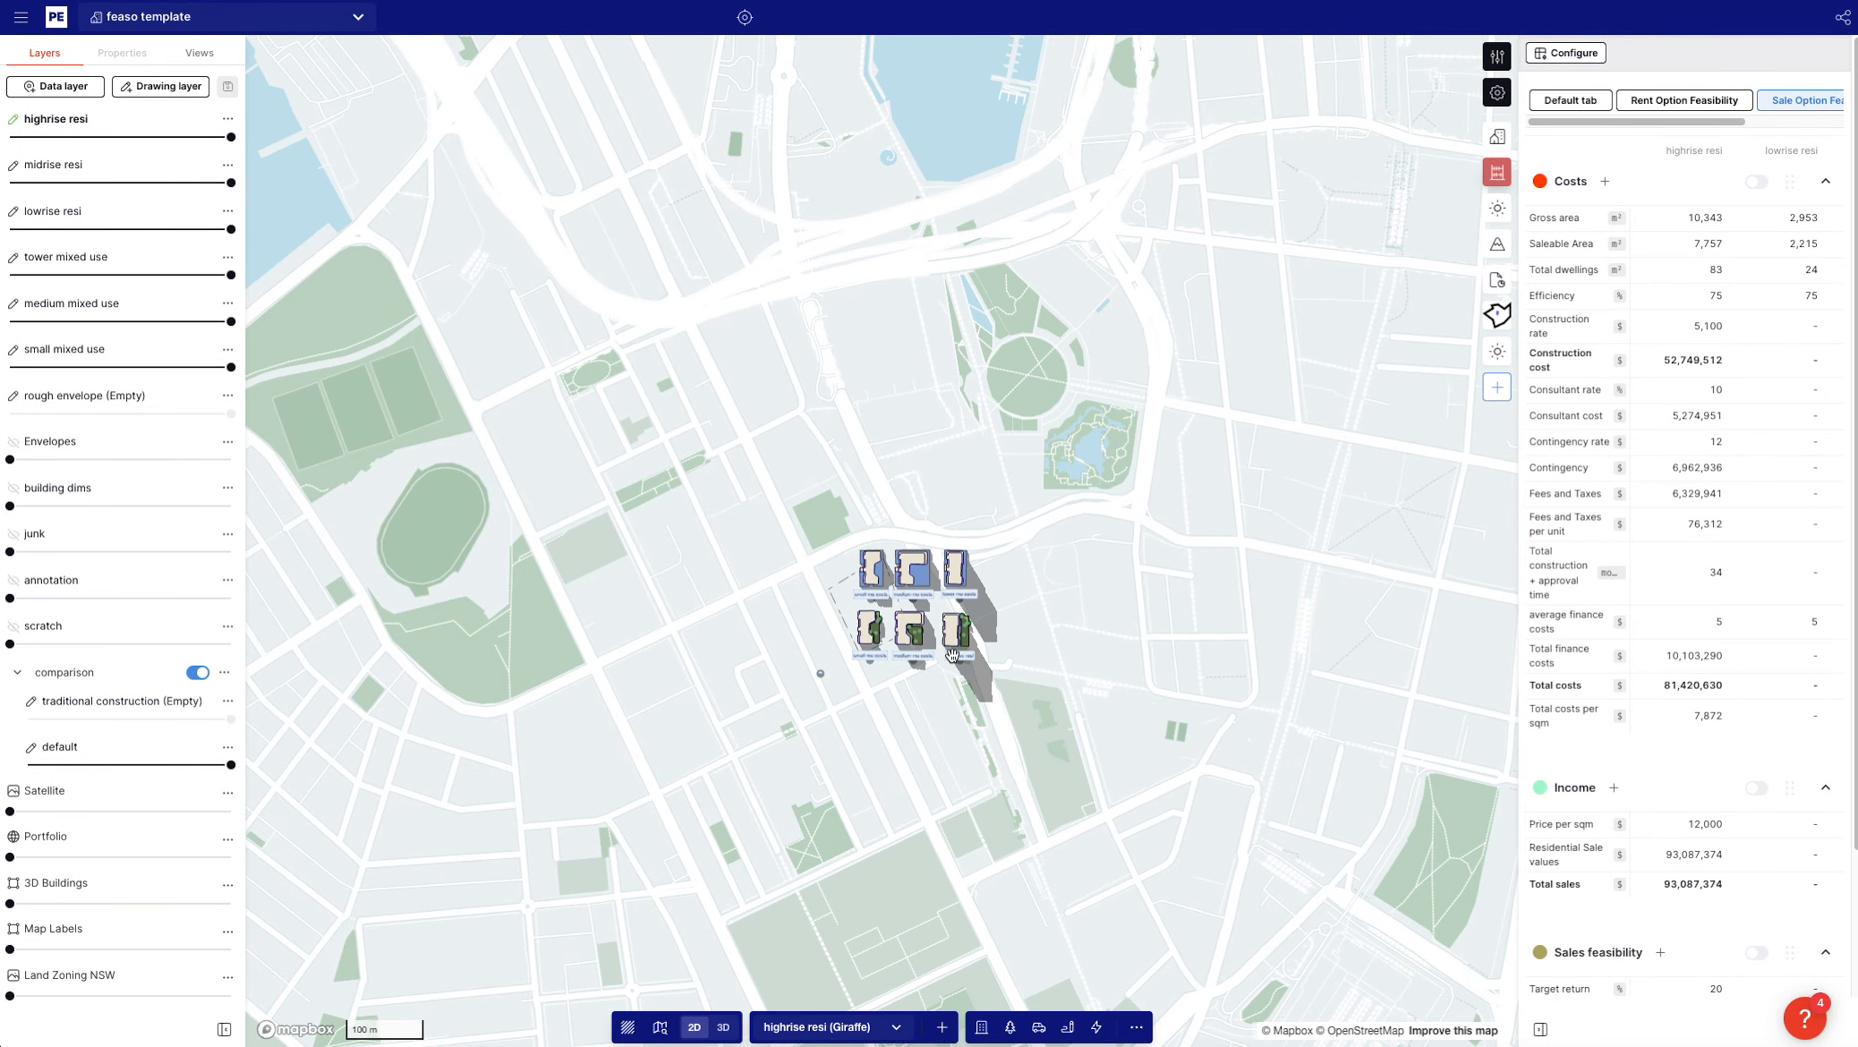
scroll(952, 655, up, 8)
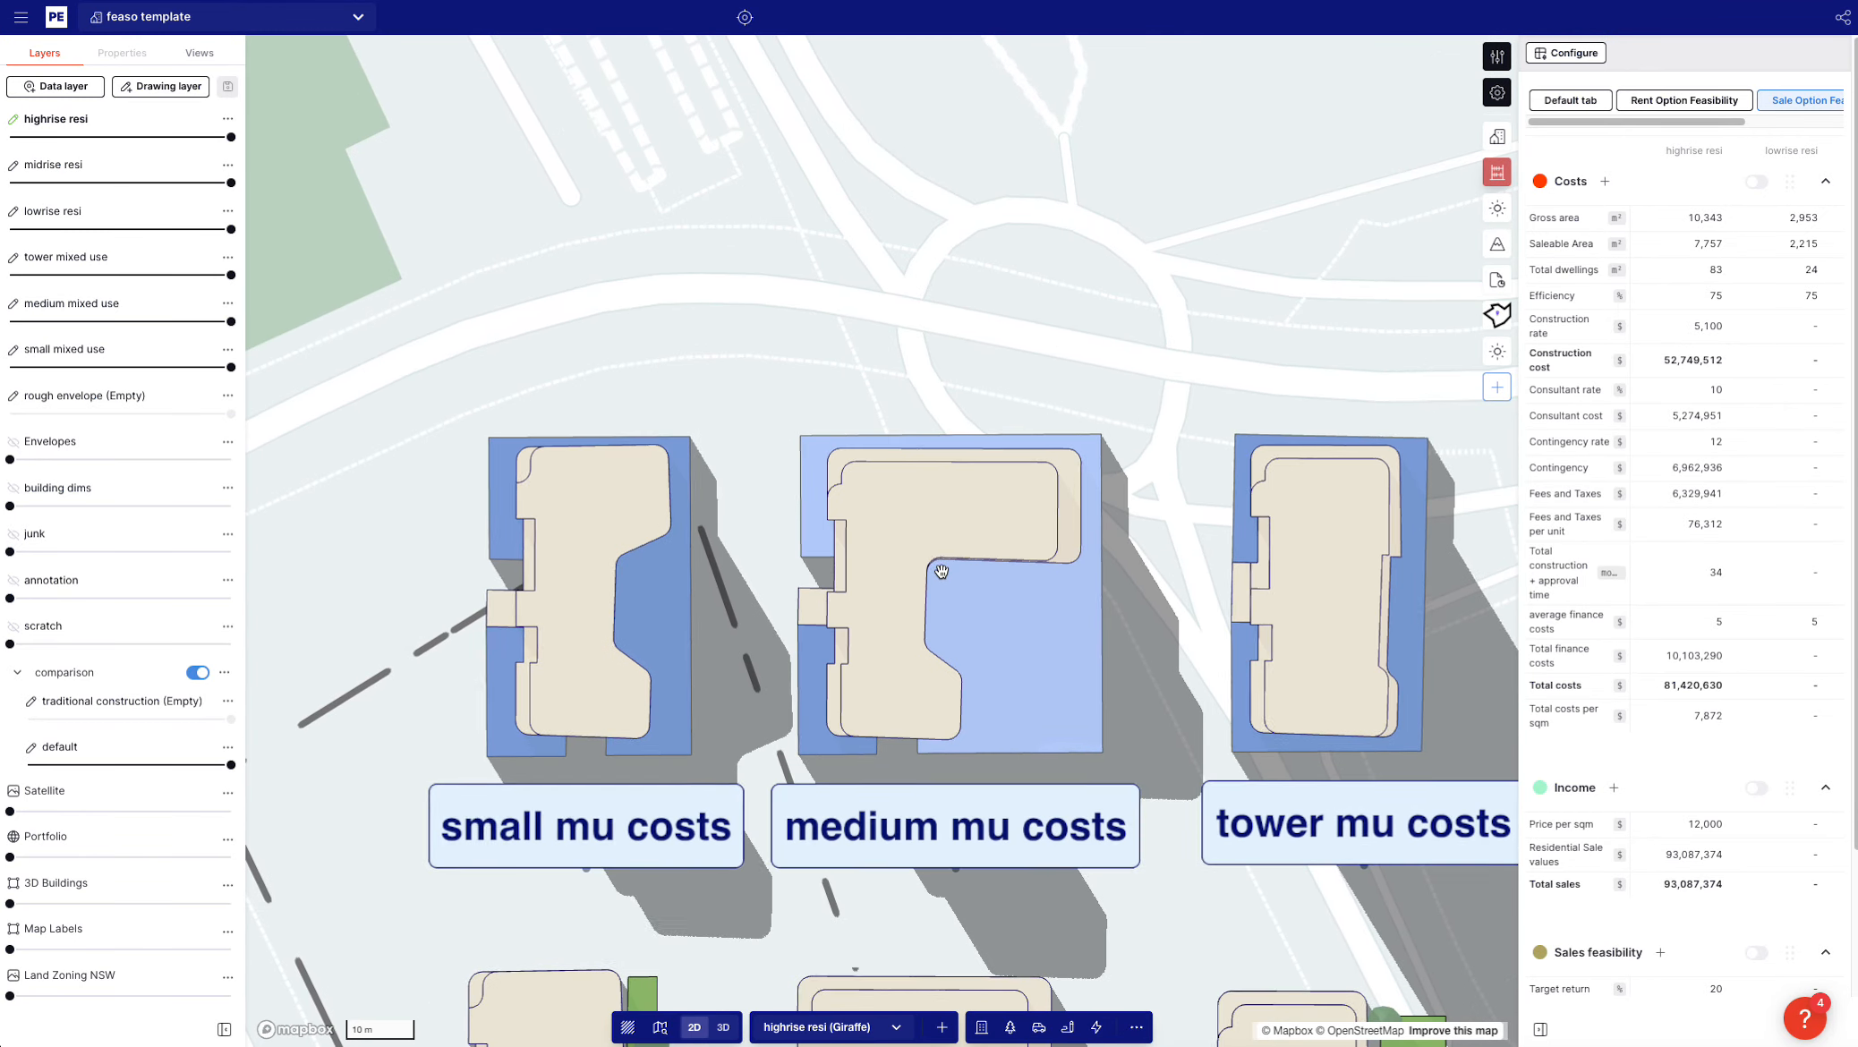
click(942, 571)
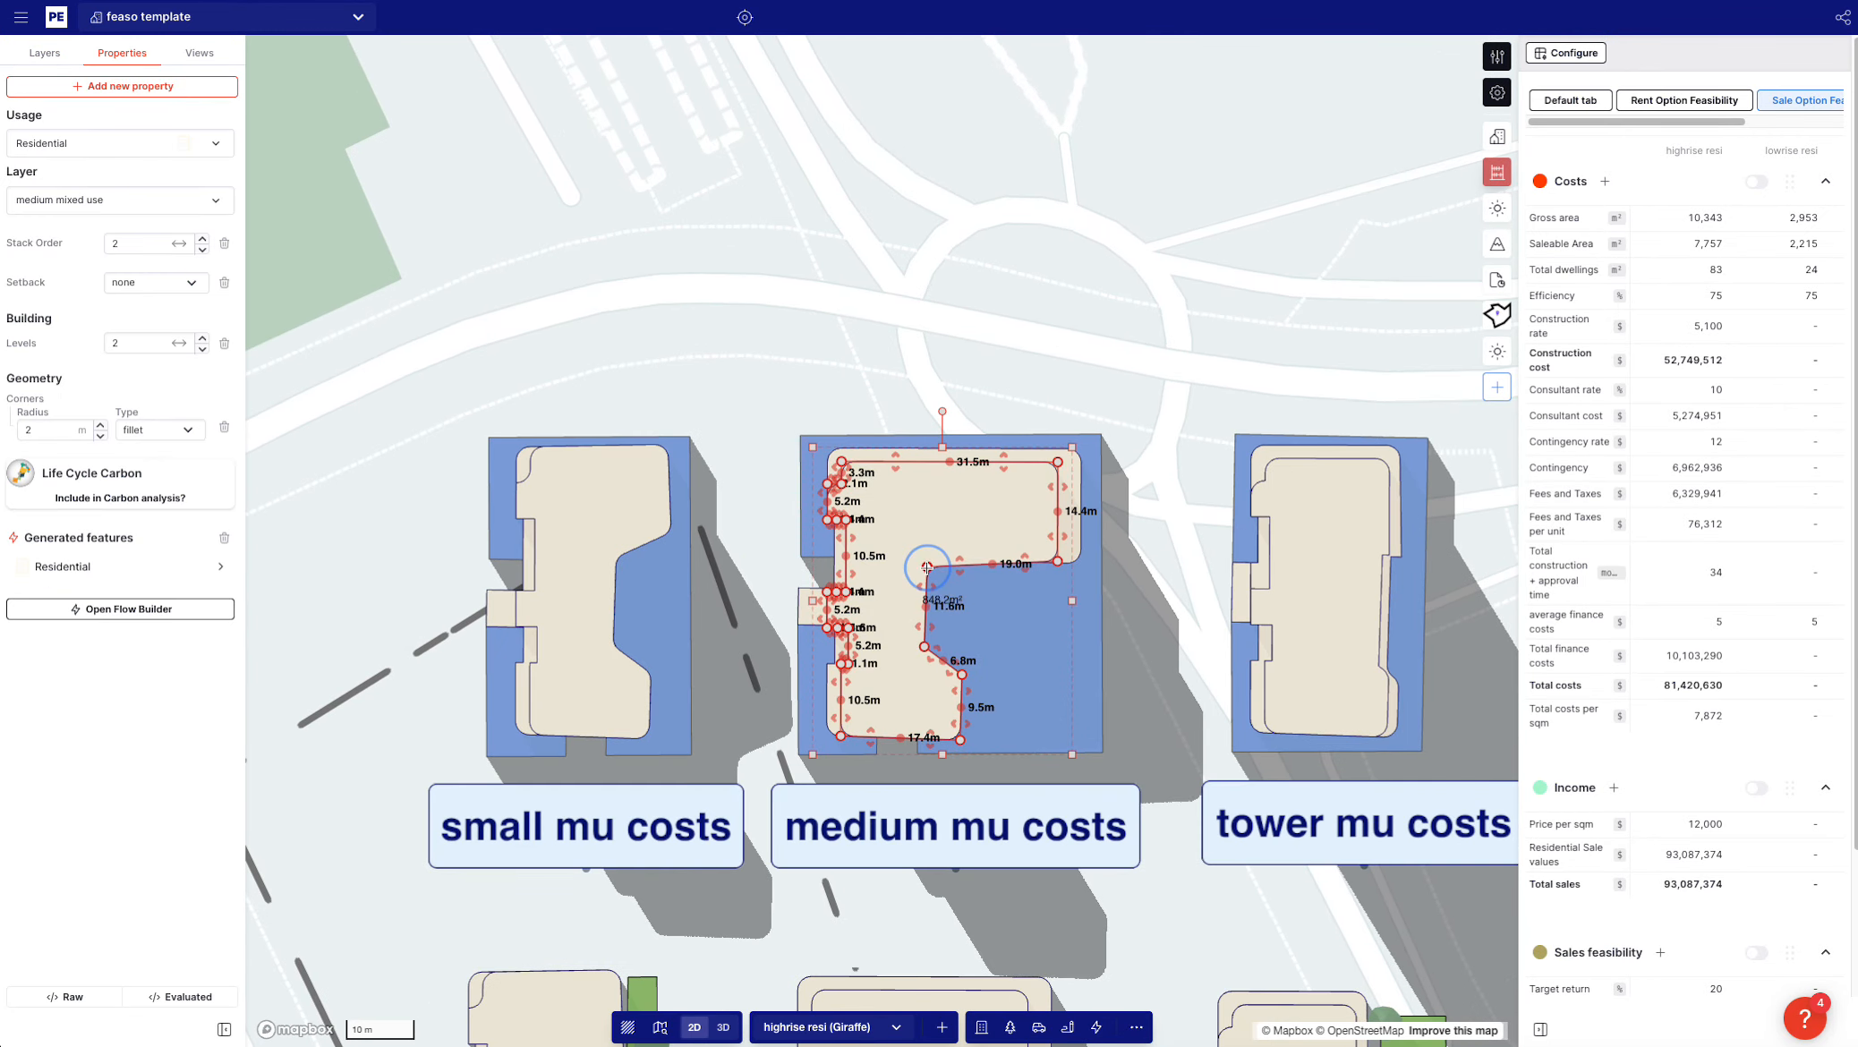
click(1078, 552)
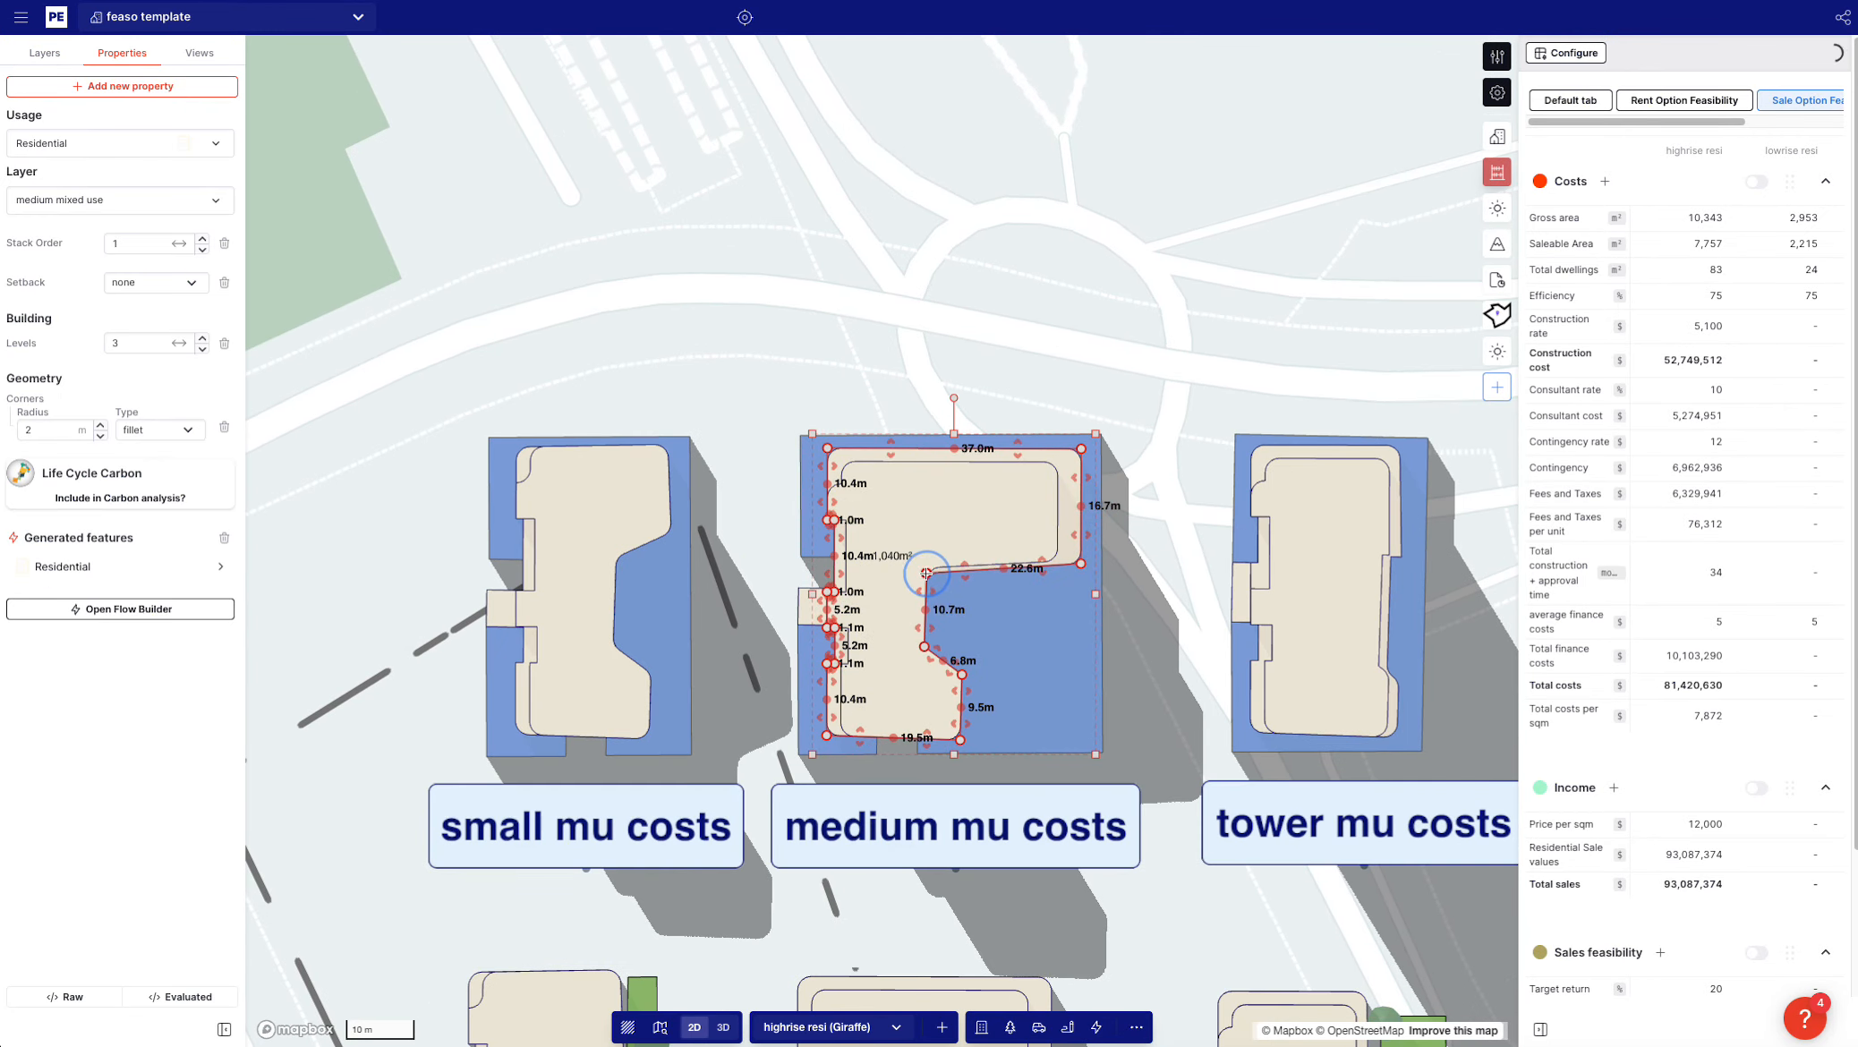
click(1150, 494)
scroll(1154, 498, down, 2)
drag(1208, 811, 1087, 726)
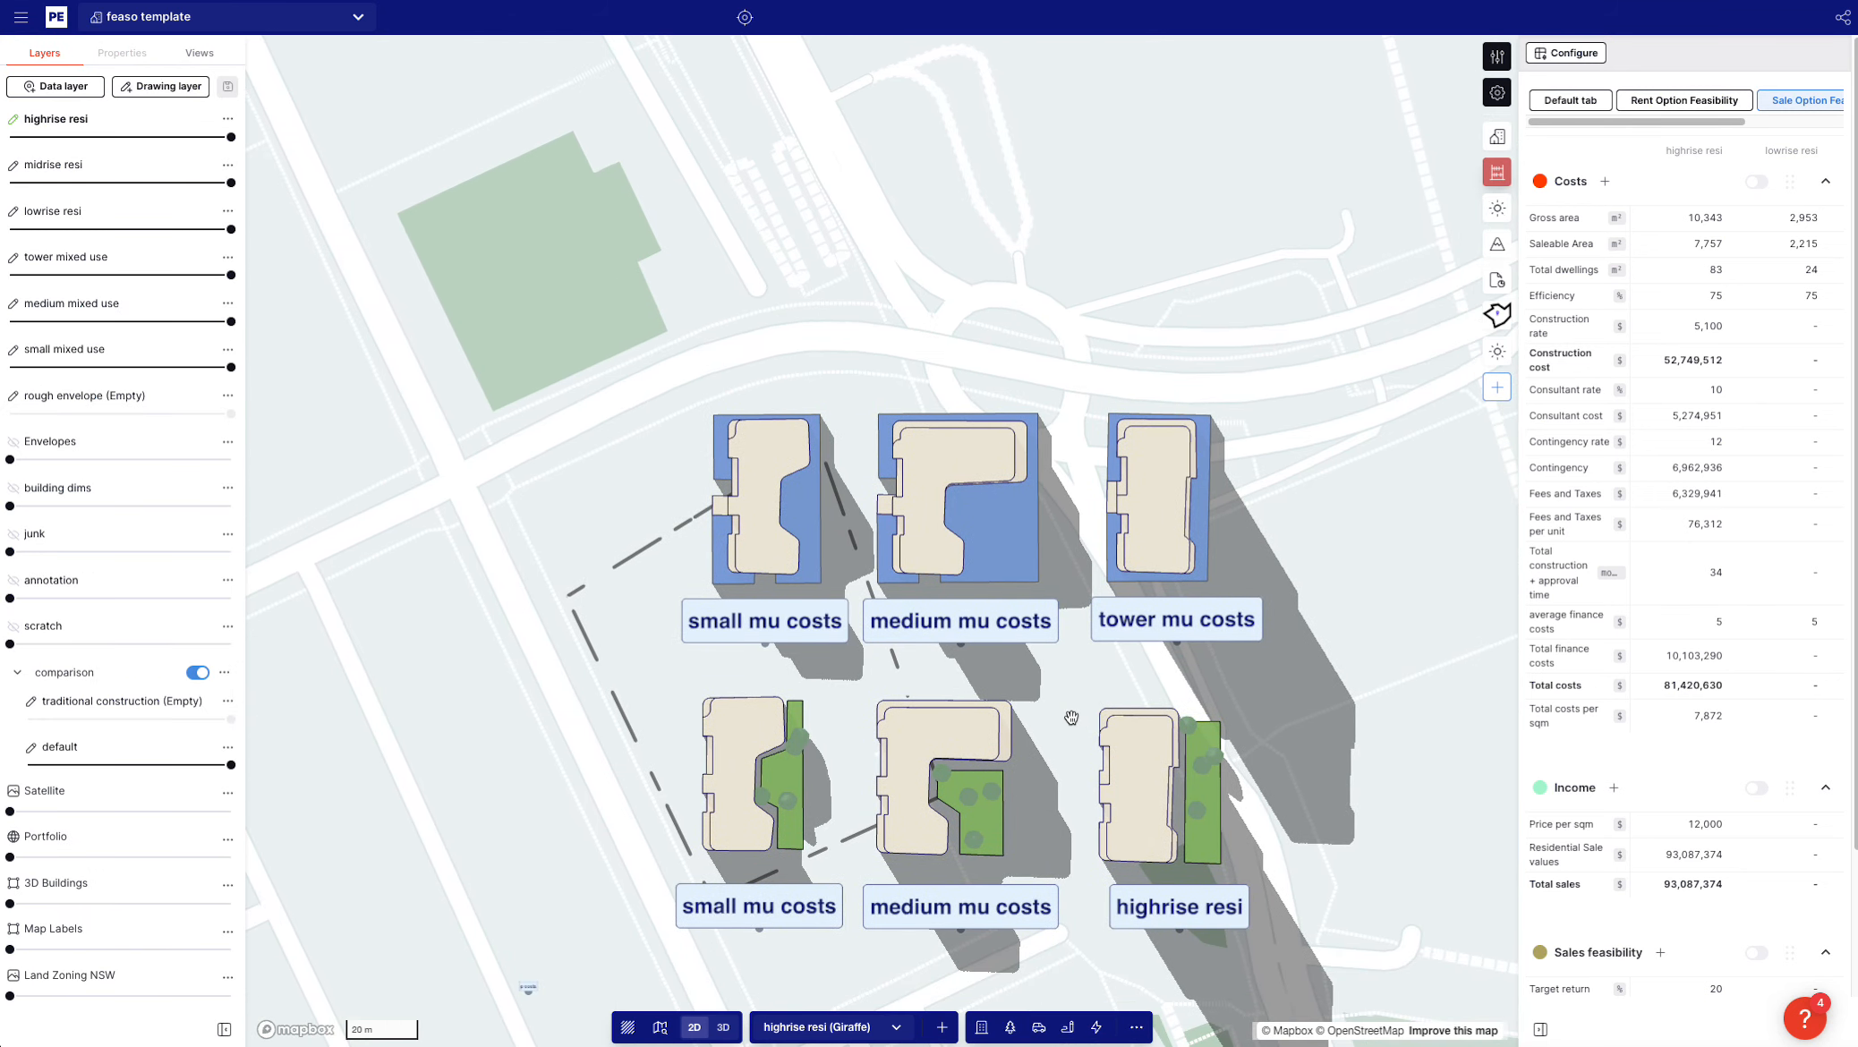
drag(1326, 583, 1295, 556)
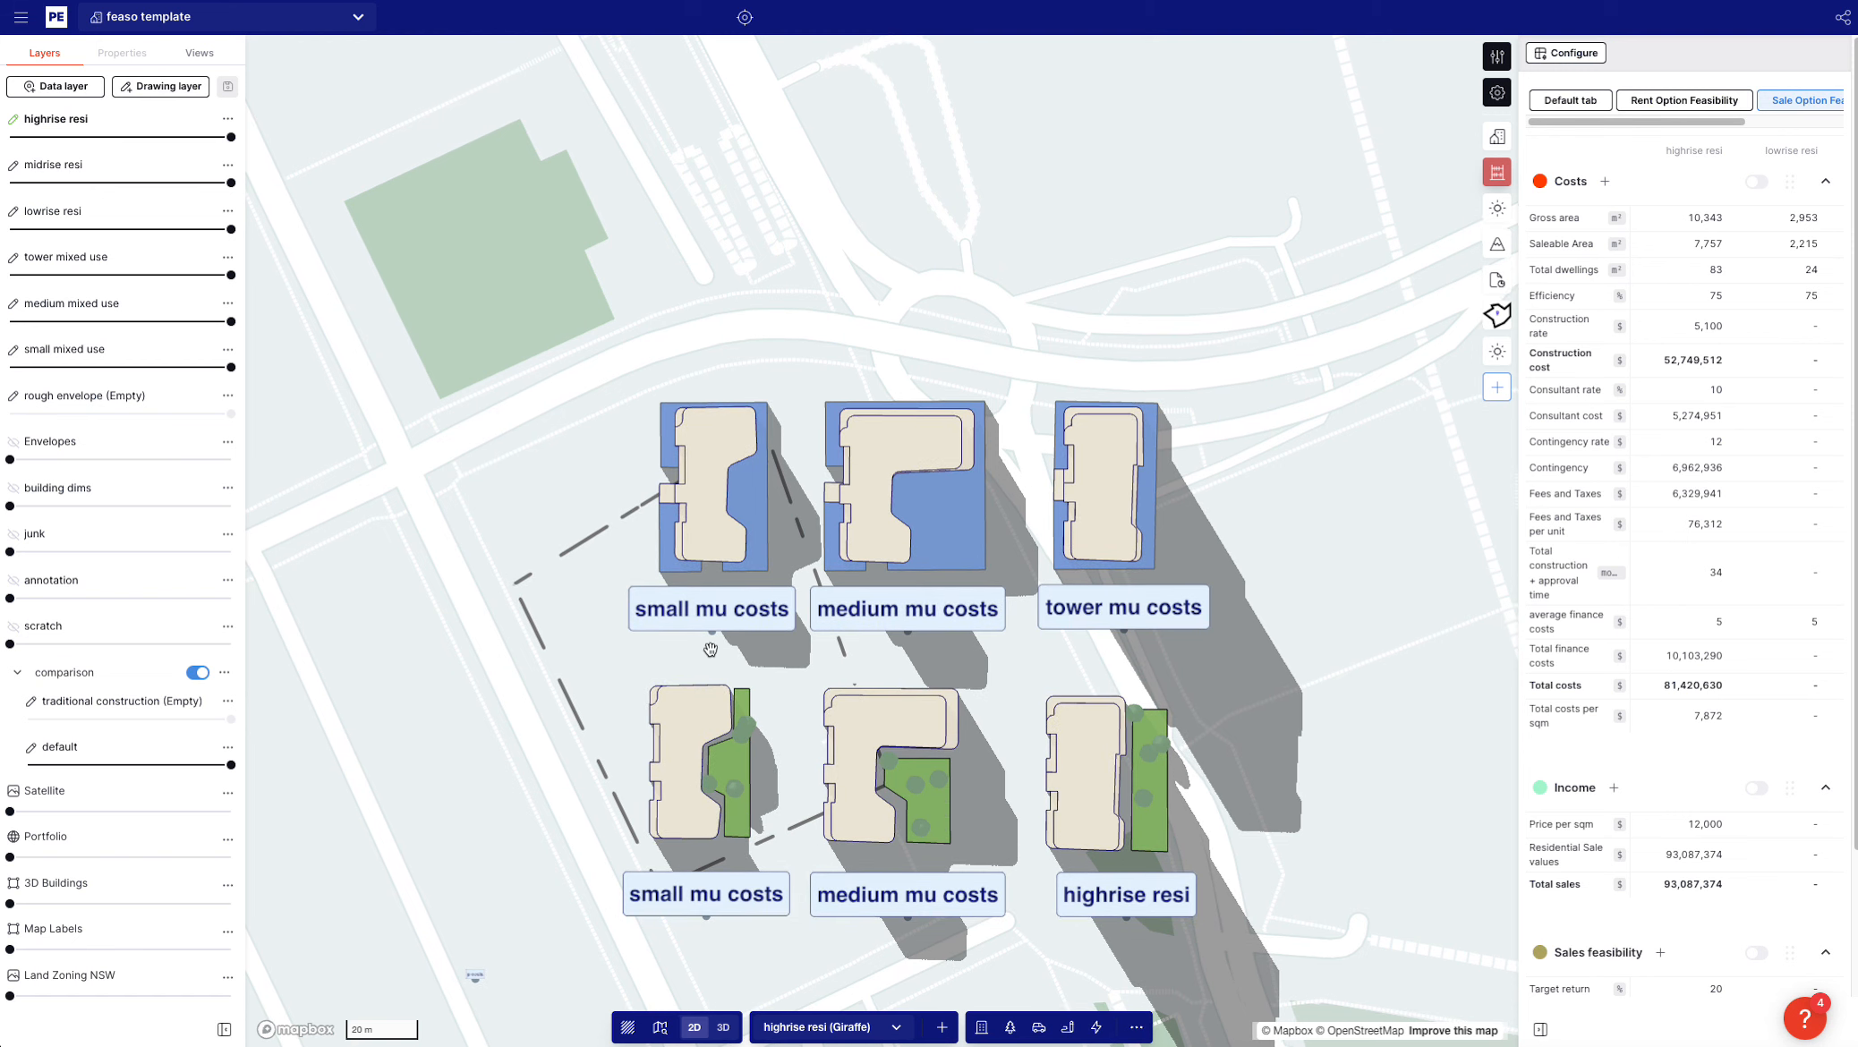
Examine the user-generated cost and timing properties on the small mu costs label below the small mixed use building
click(698, 629)
scroll(143, 752, down, 3)
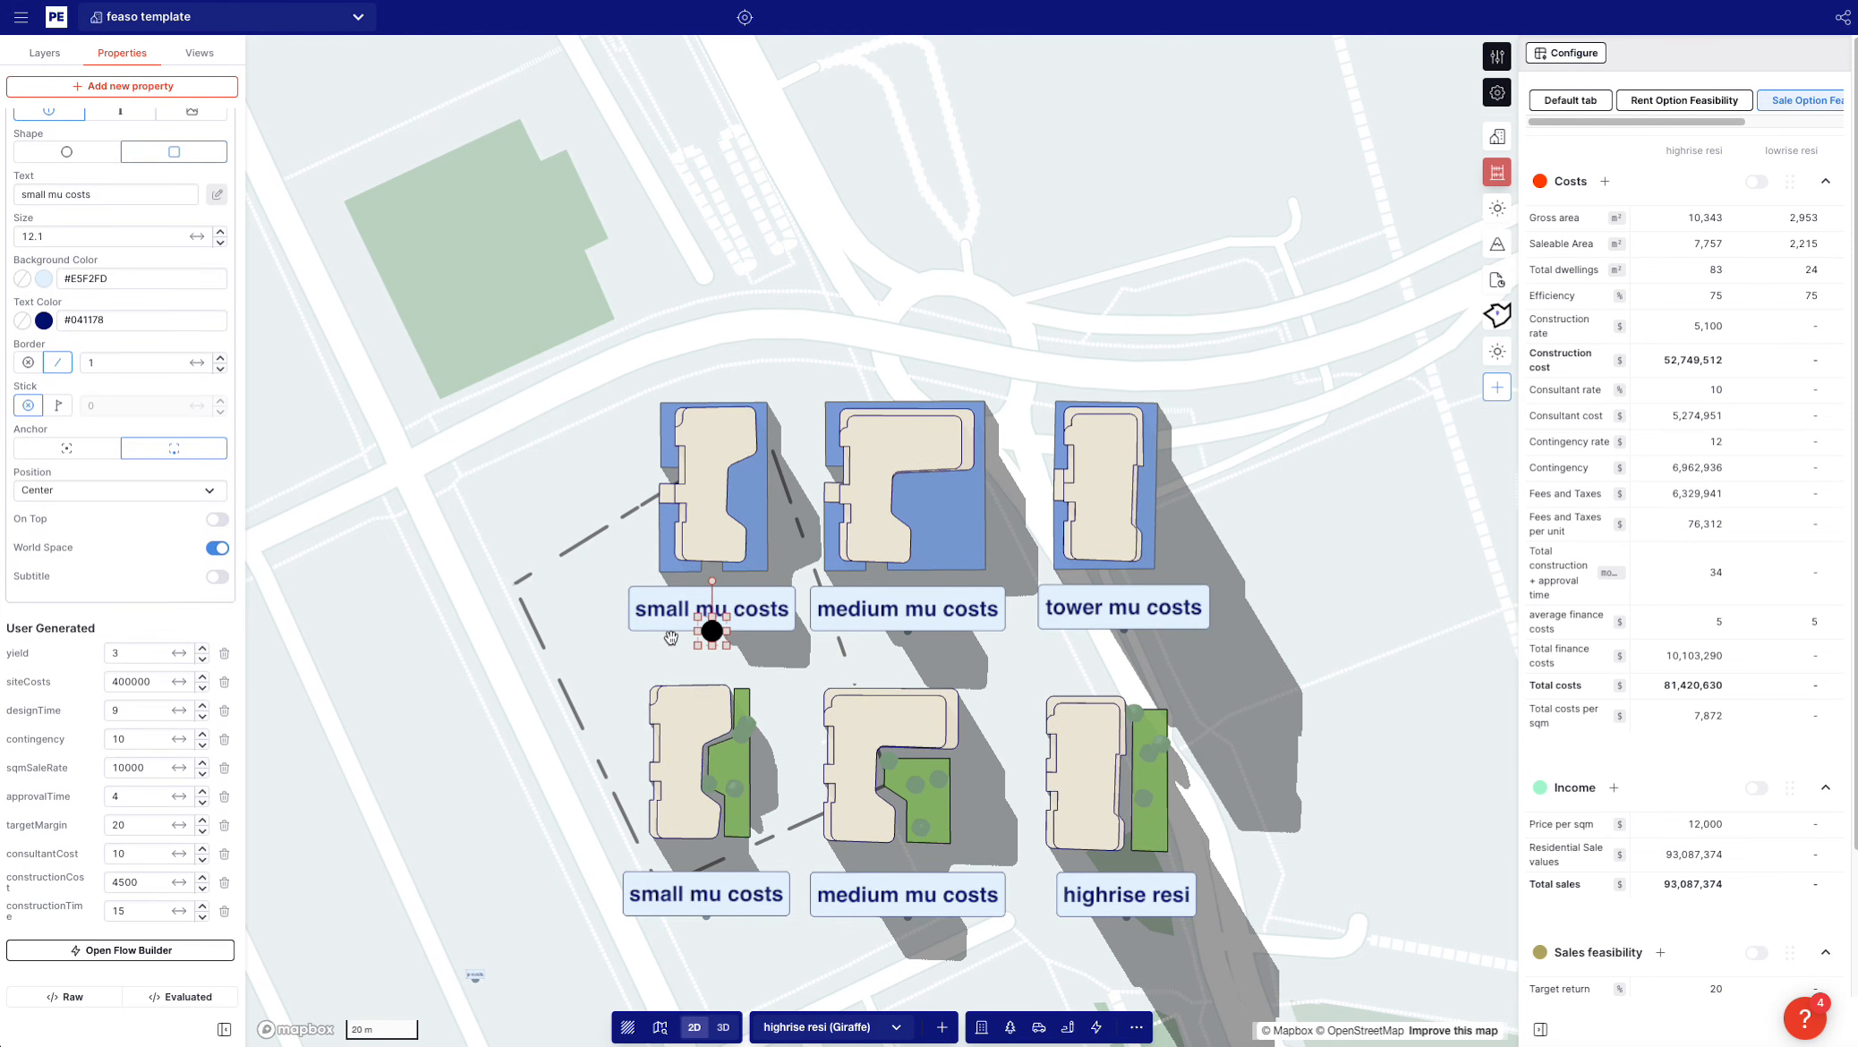
drag(28, 627, 37, 879)
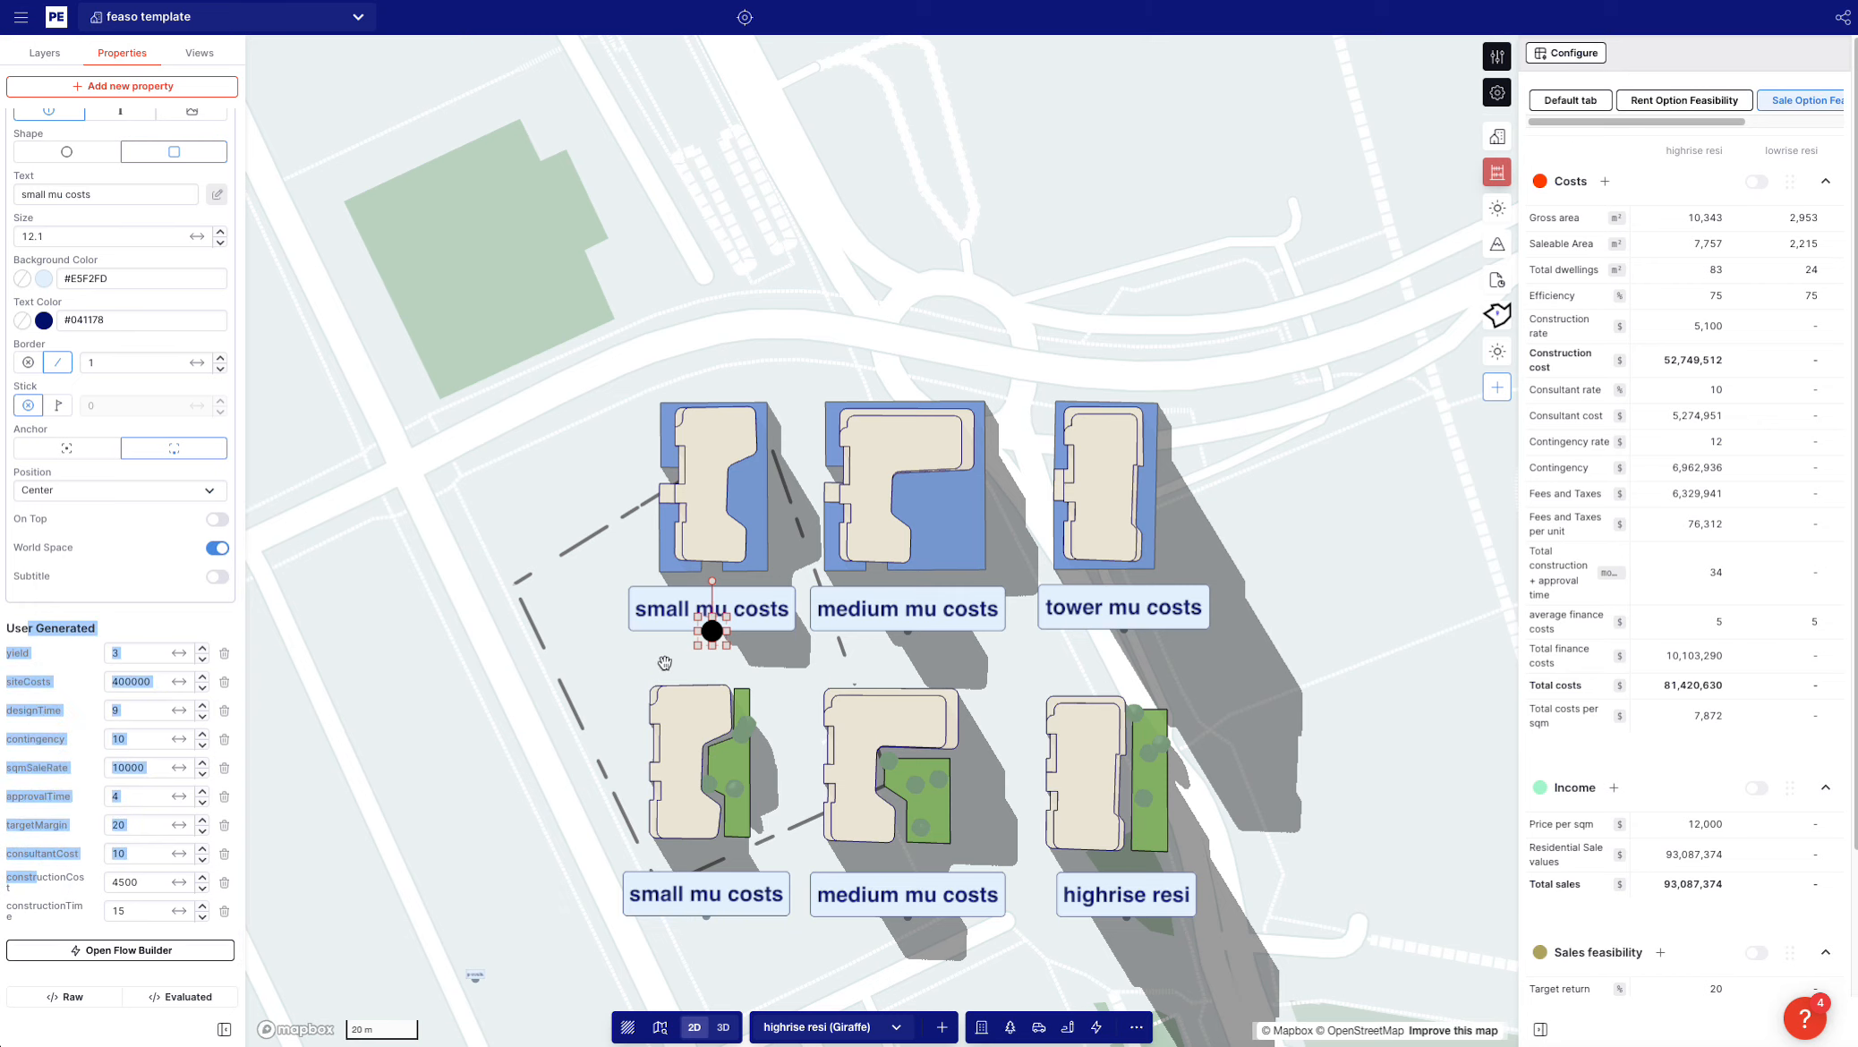
click(557, 650)
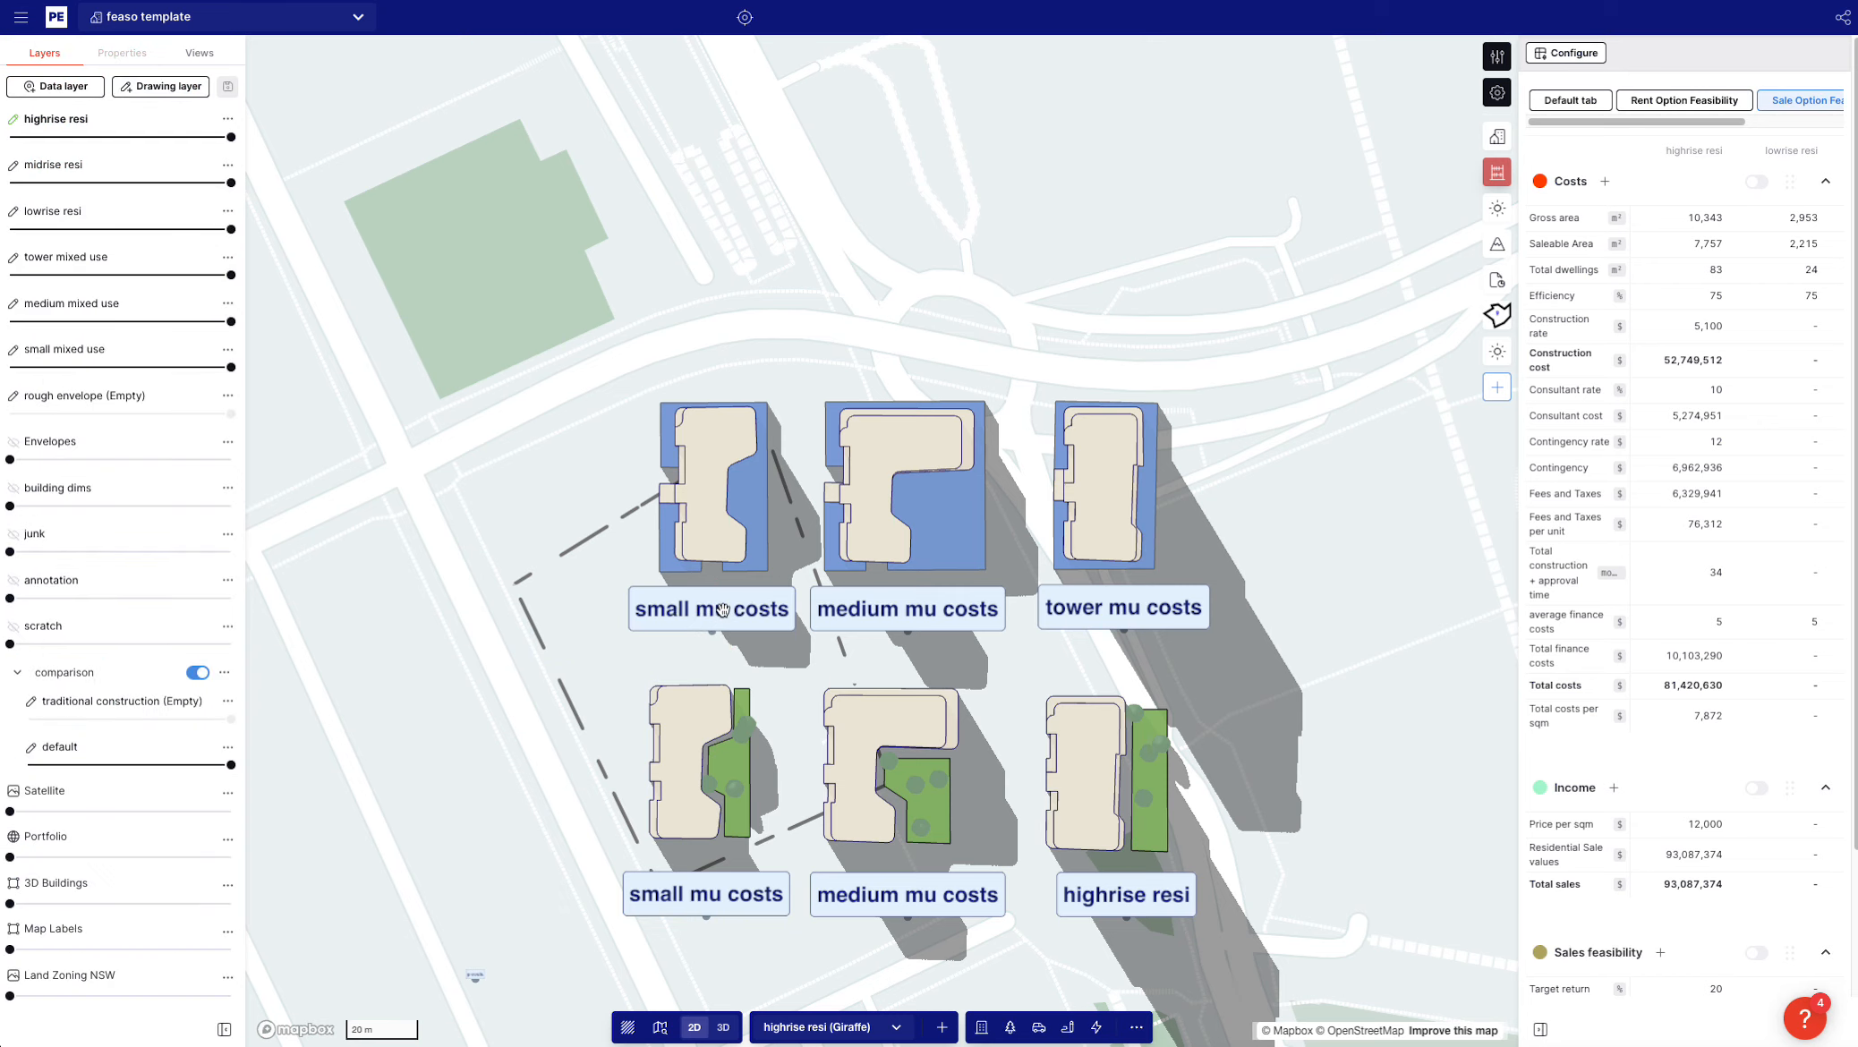
click(703, 638)
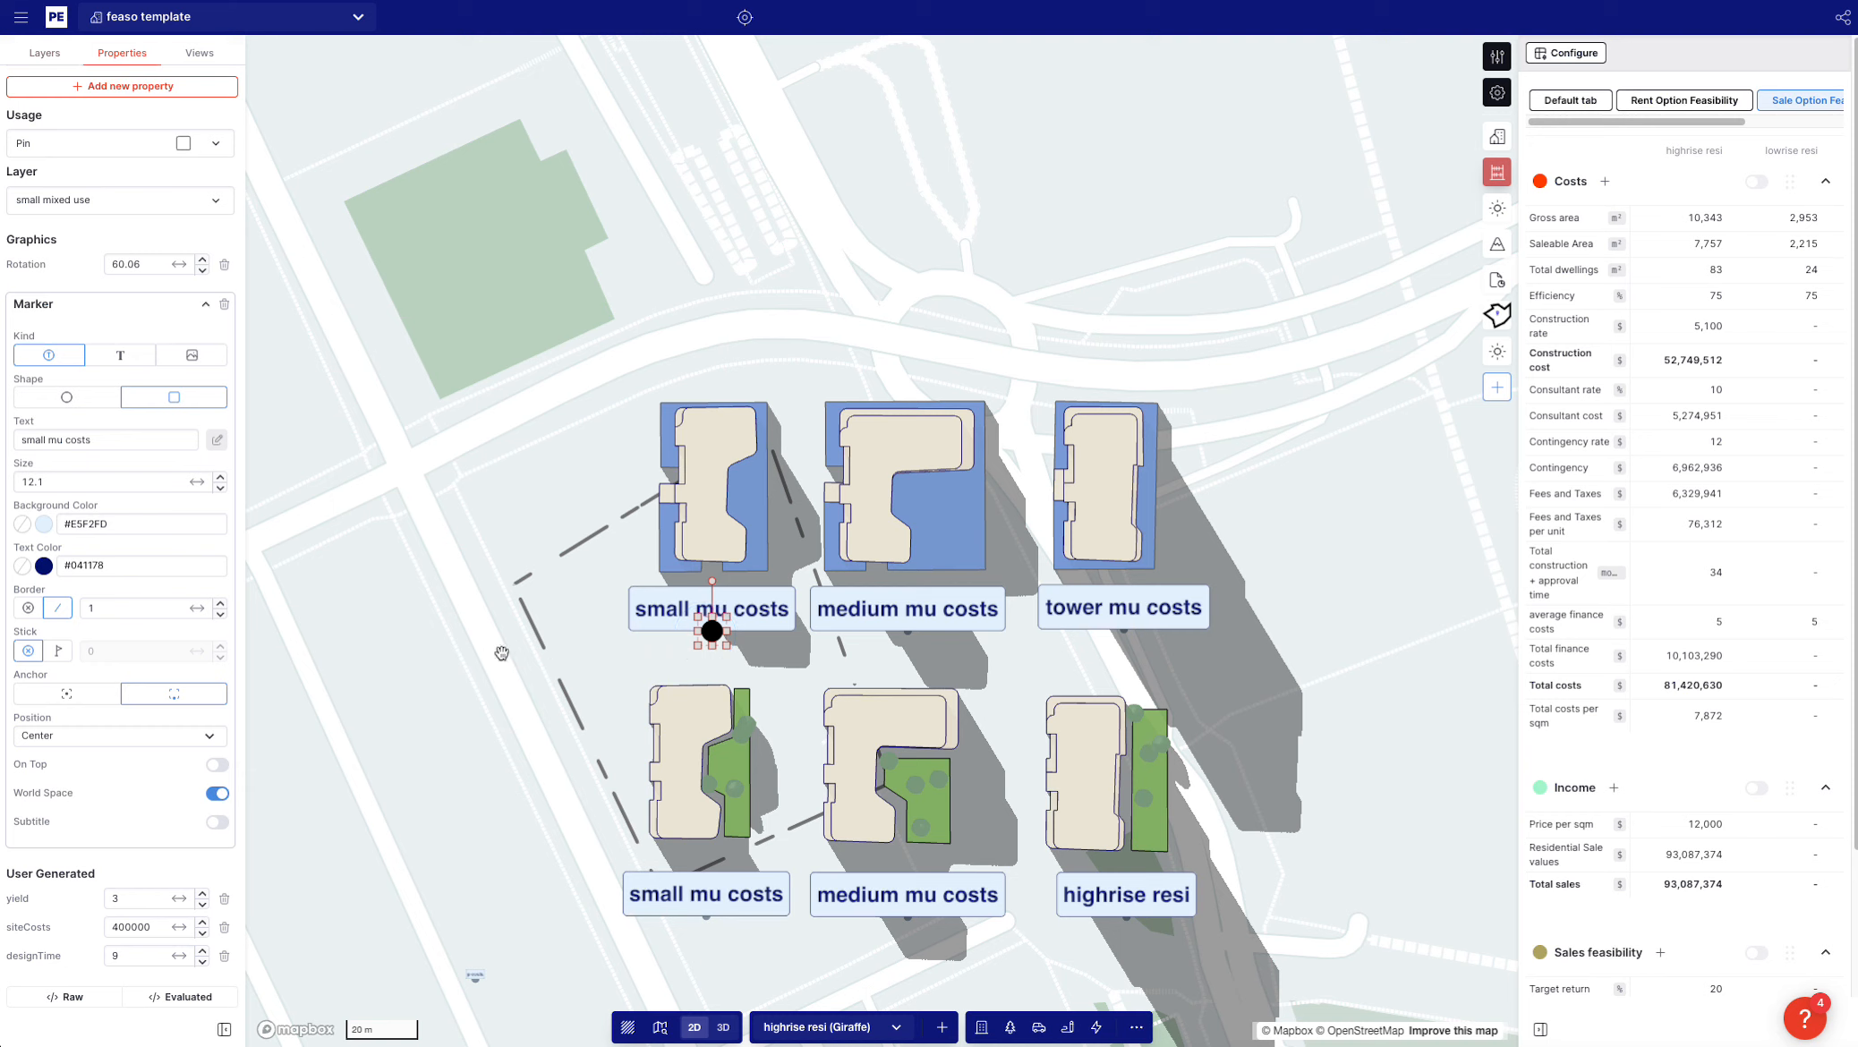
scroll(64, 815, down, 3)
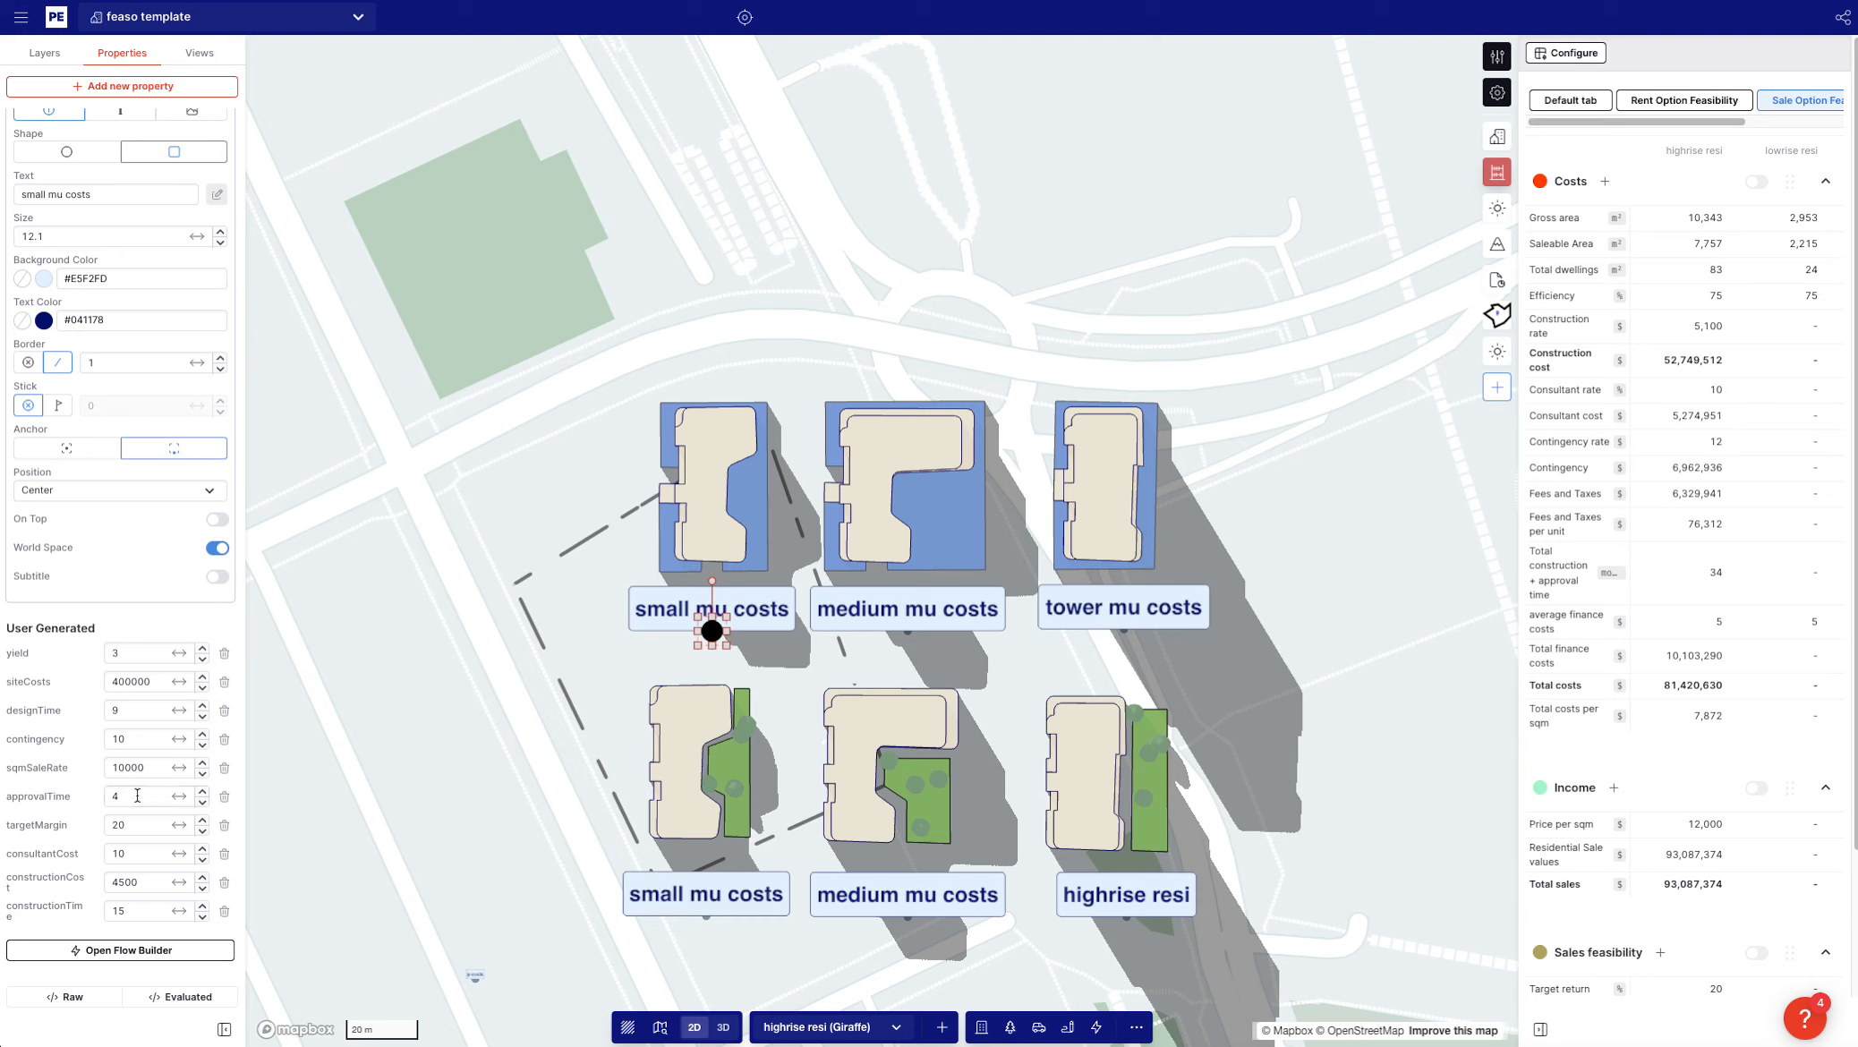
Set approvalTime to 7 on the tower mu costs label and to 6 on the medium mu costs label of the mixed use row
click(1126, 624)
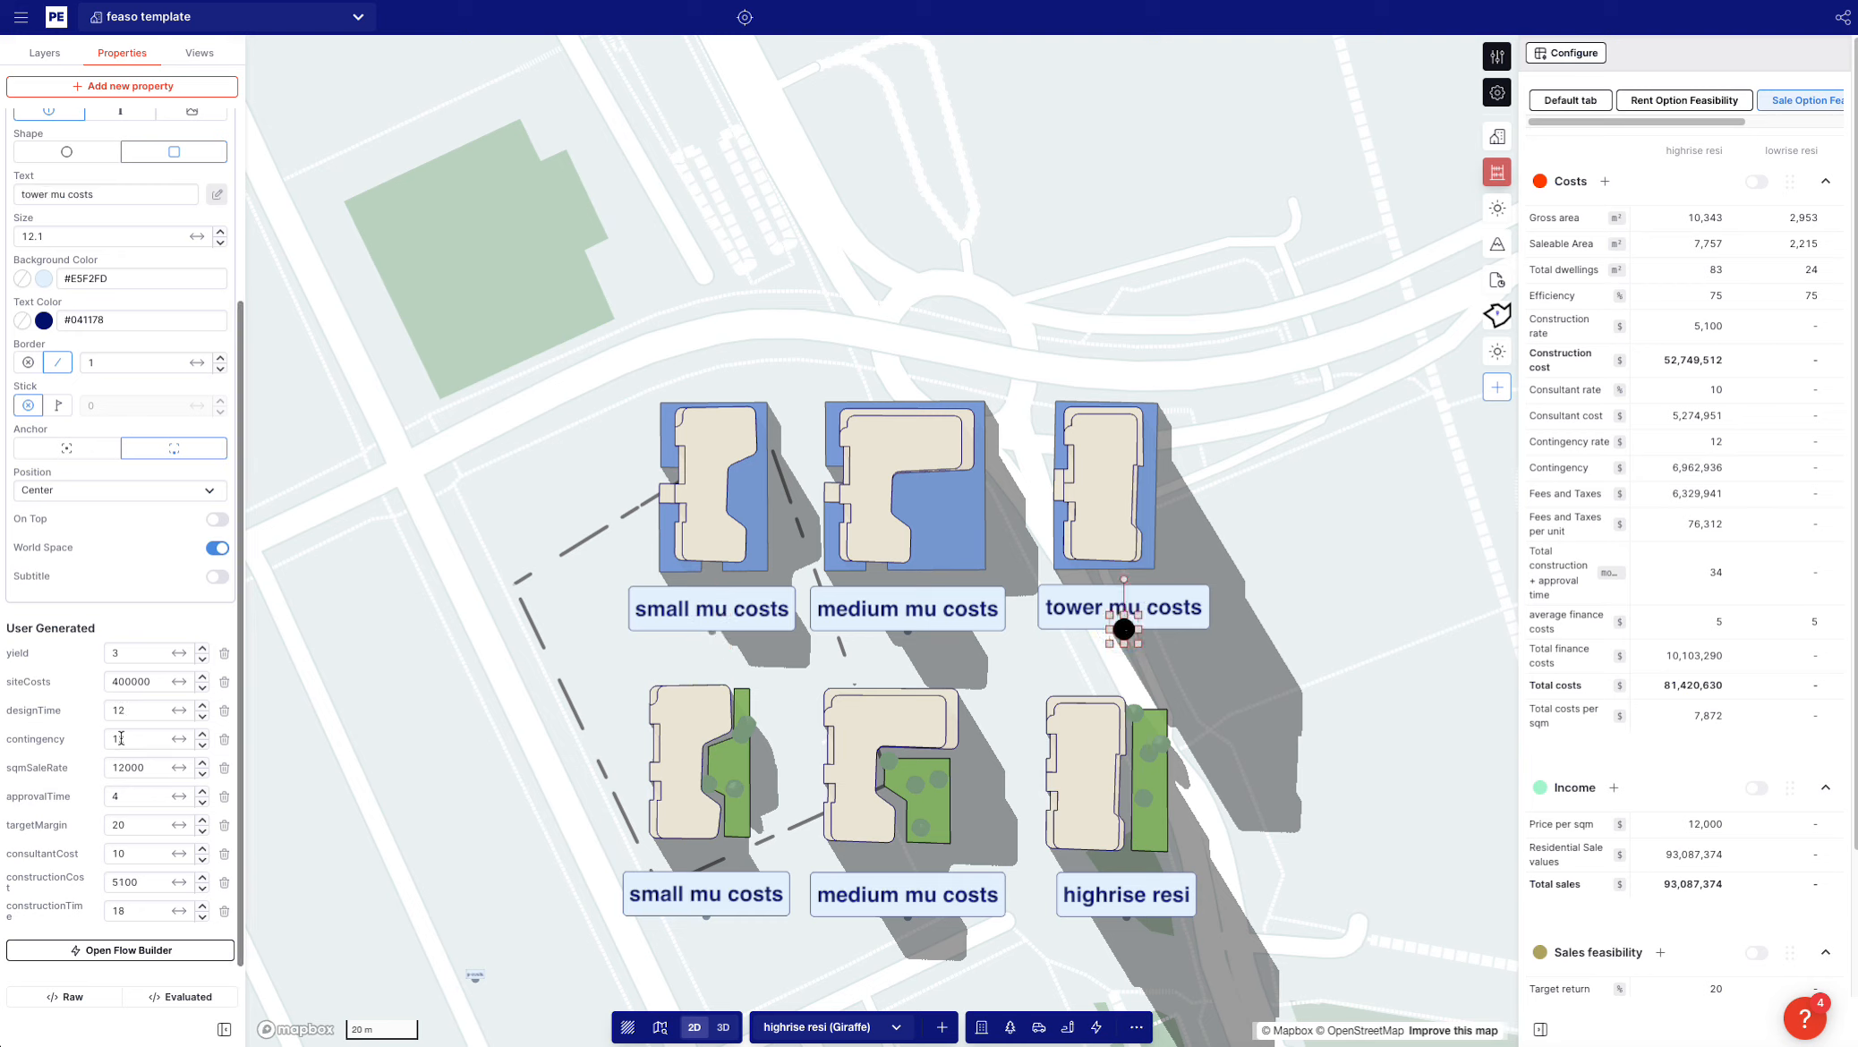
double_click(140, 793)
text(7)
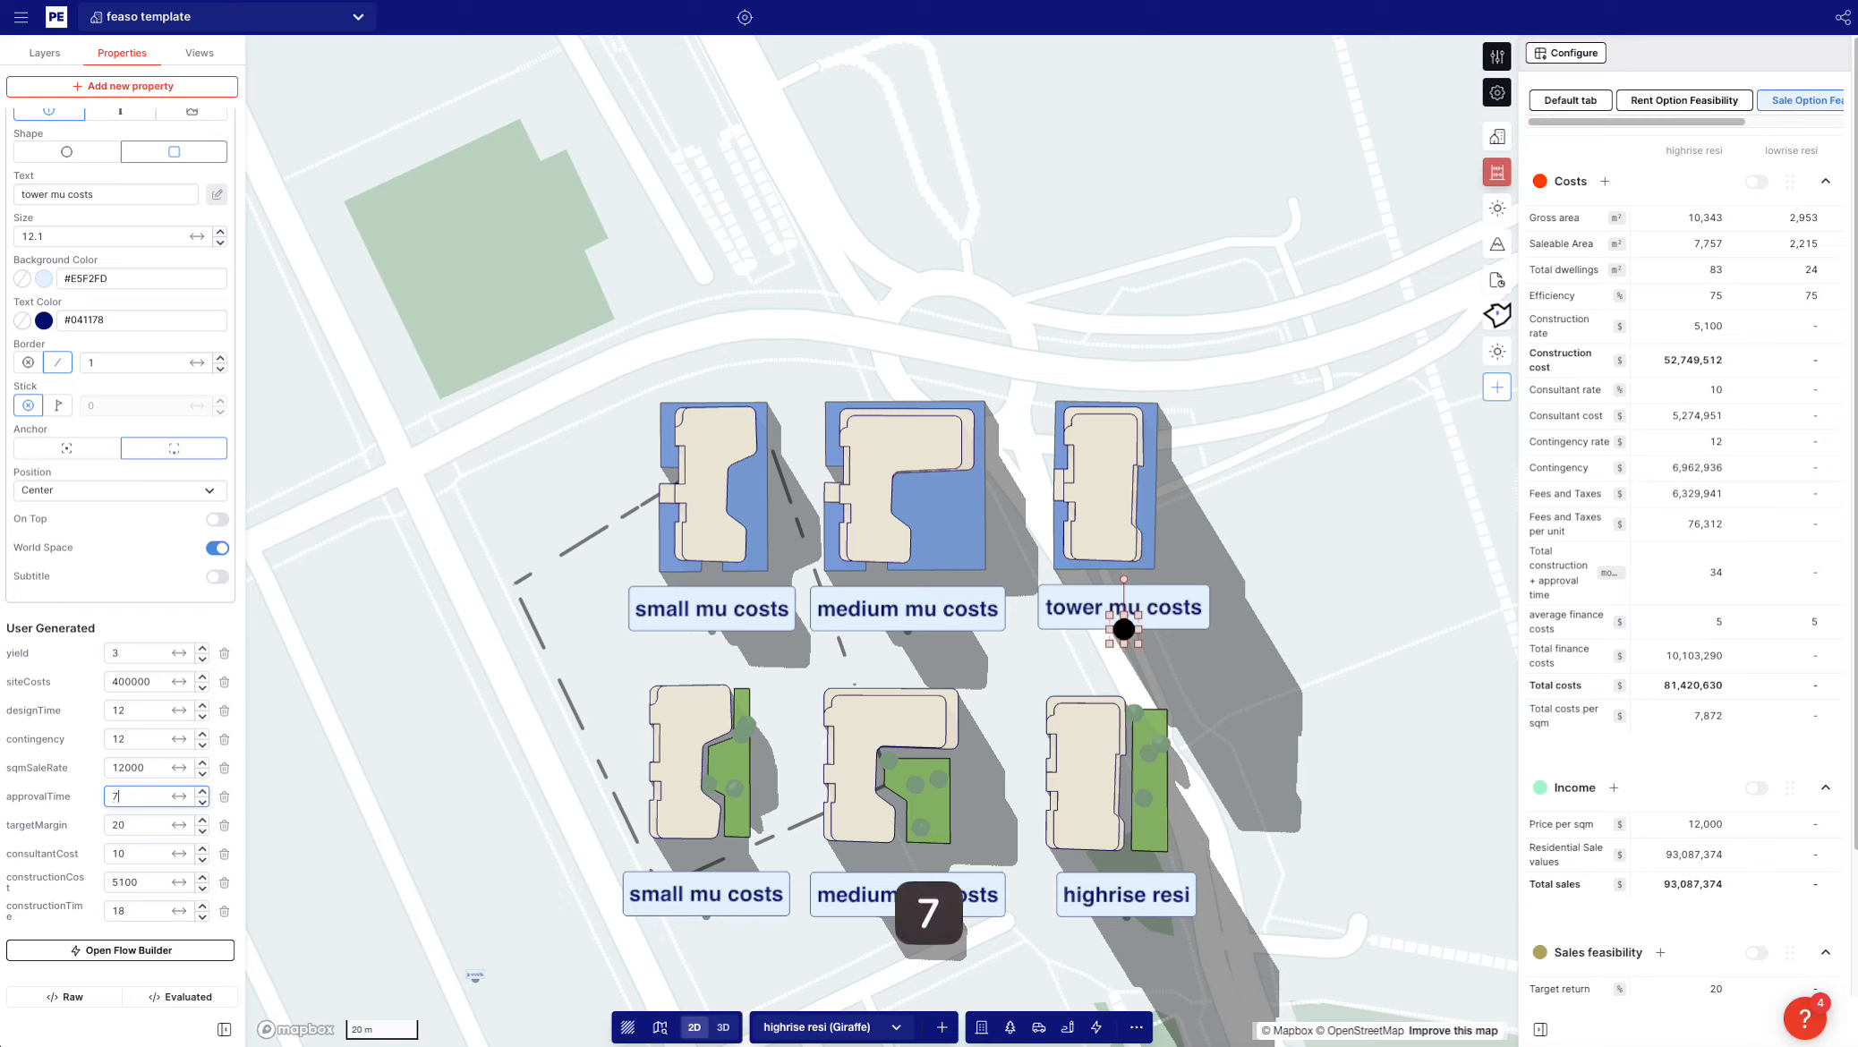
click(929, 629)
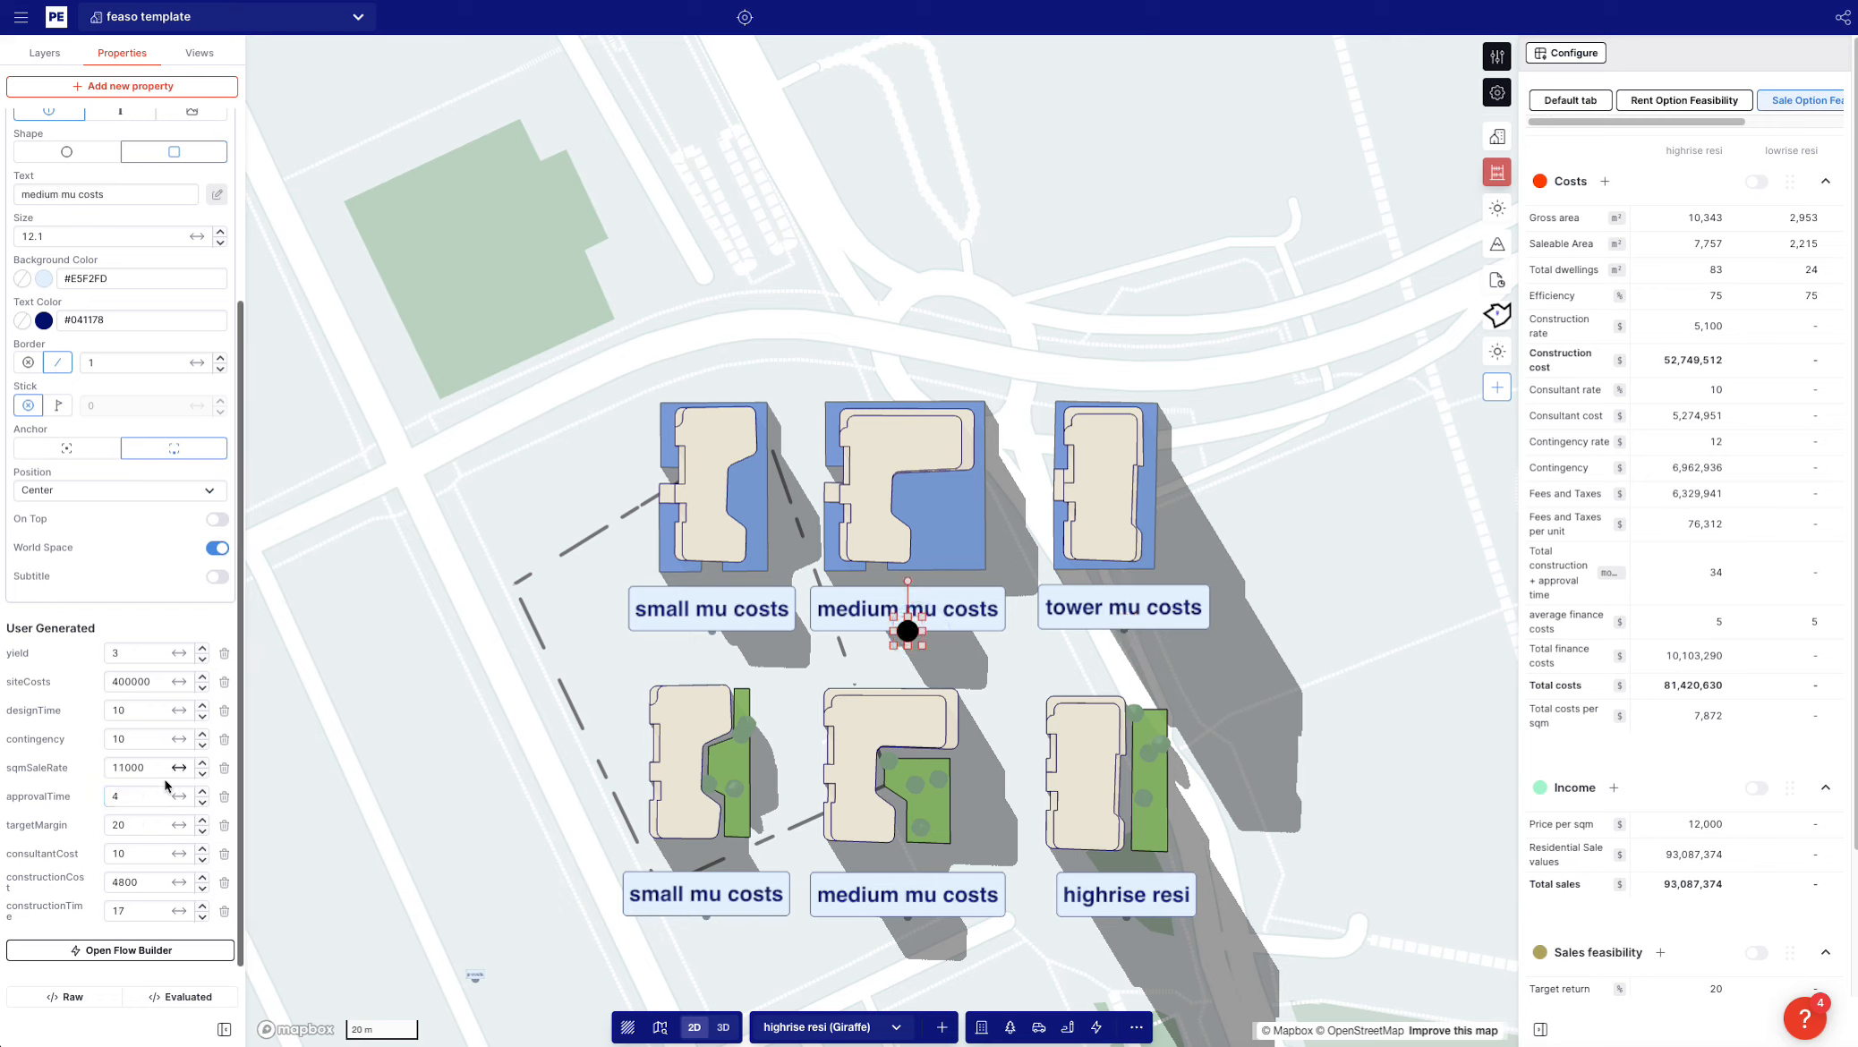
double_click(122, 796)
text(6)
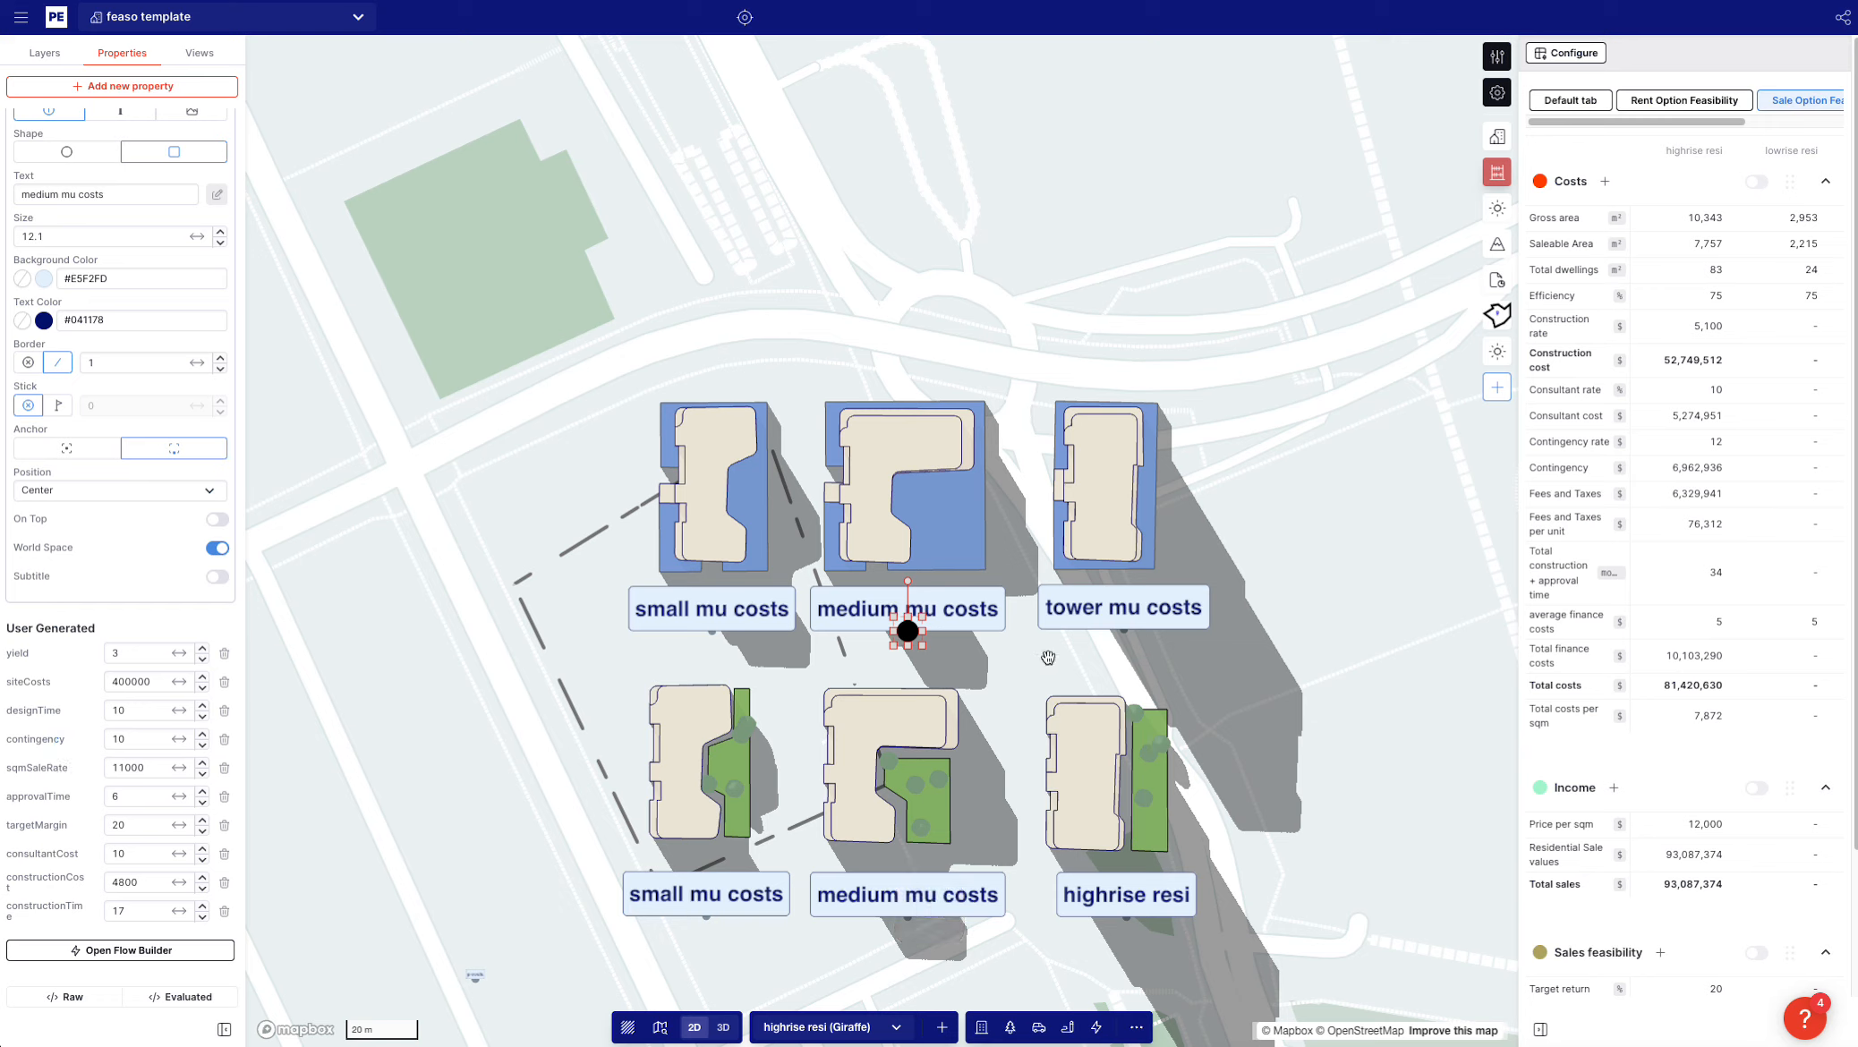
Review the tower mu costs label's user-generated values, including sqmSaleRate, without changing them
click(1114, 631)
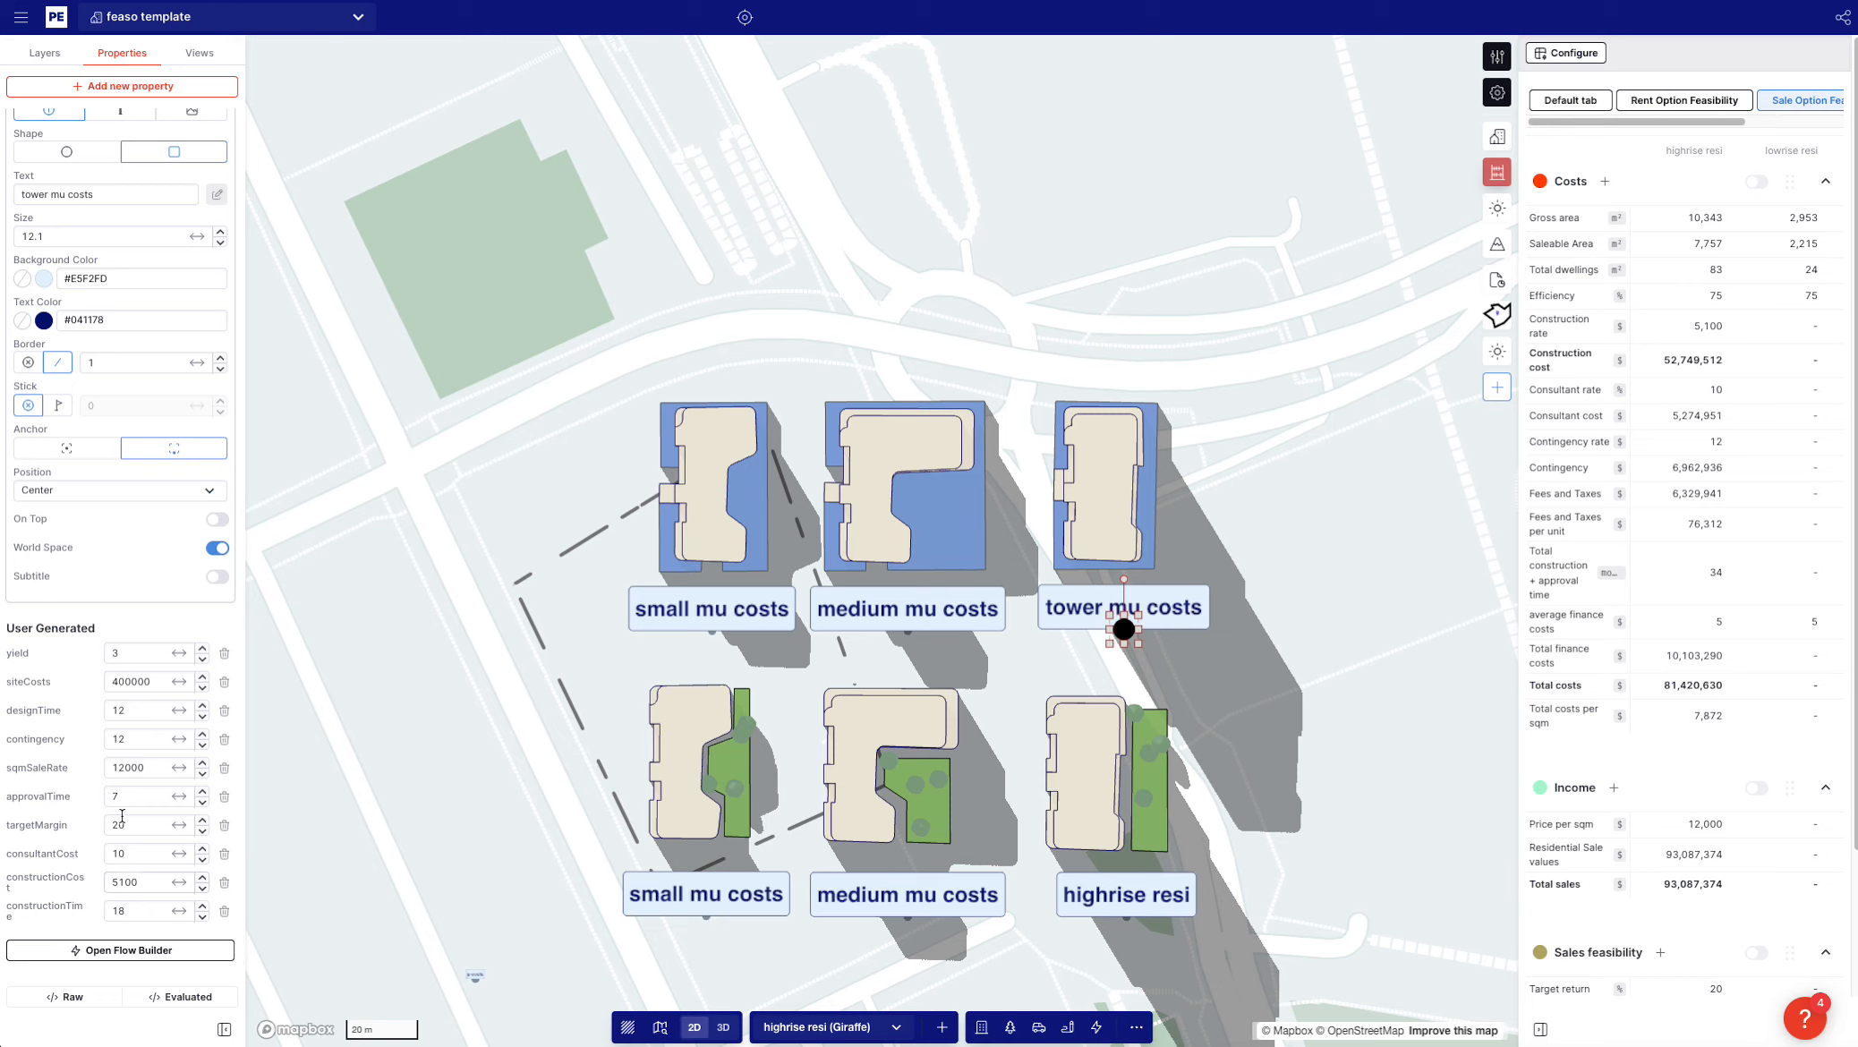
double_click(116, 768)
click(559, 614)
scroll(559, 613, down, 2)
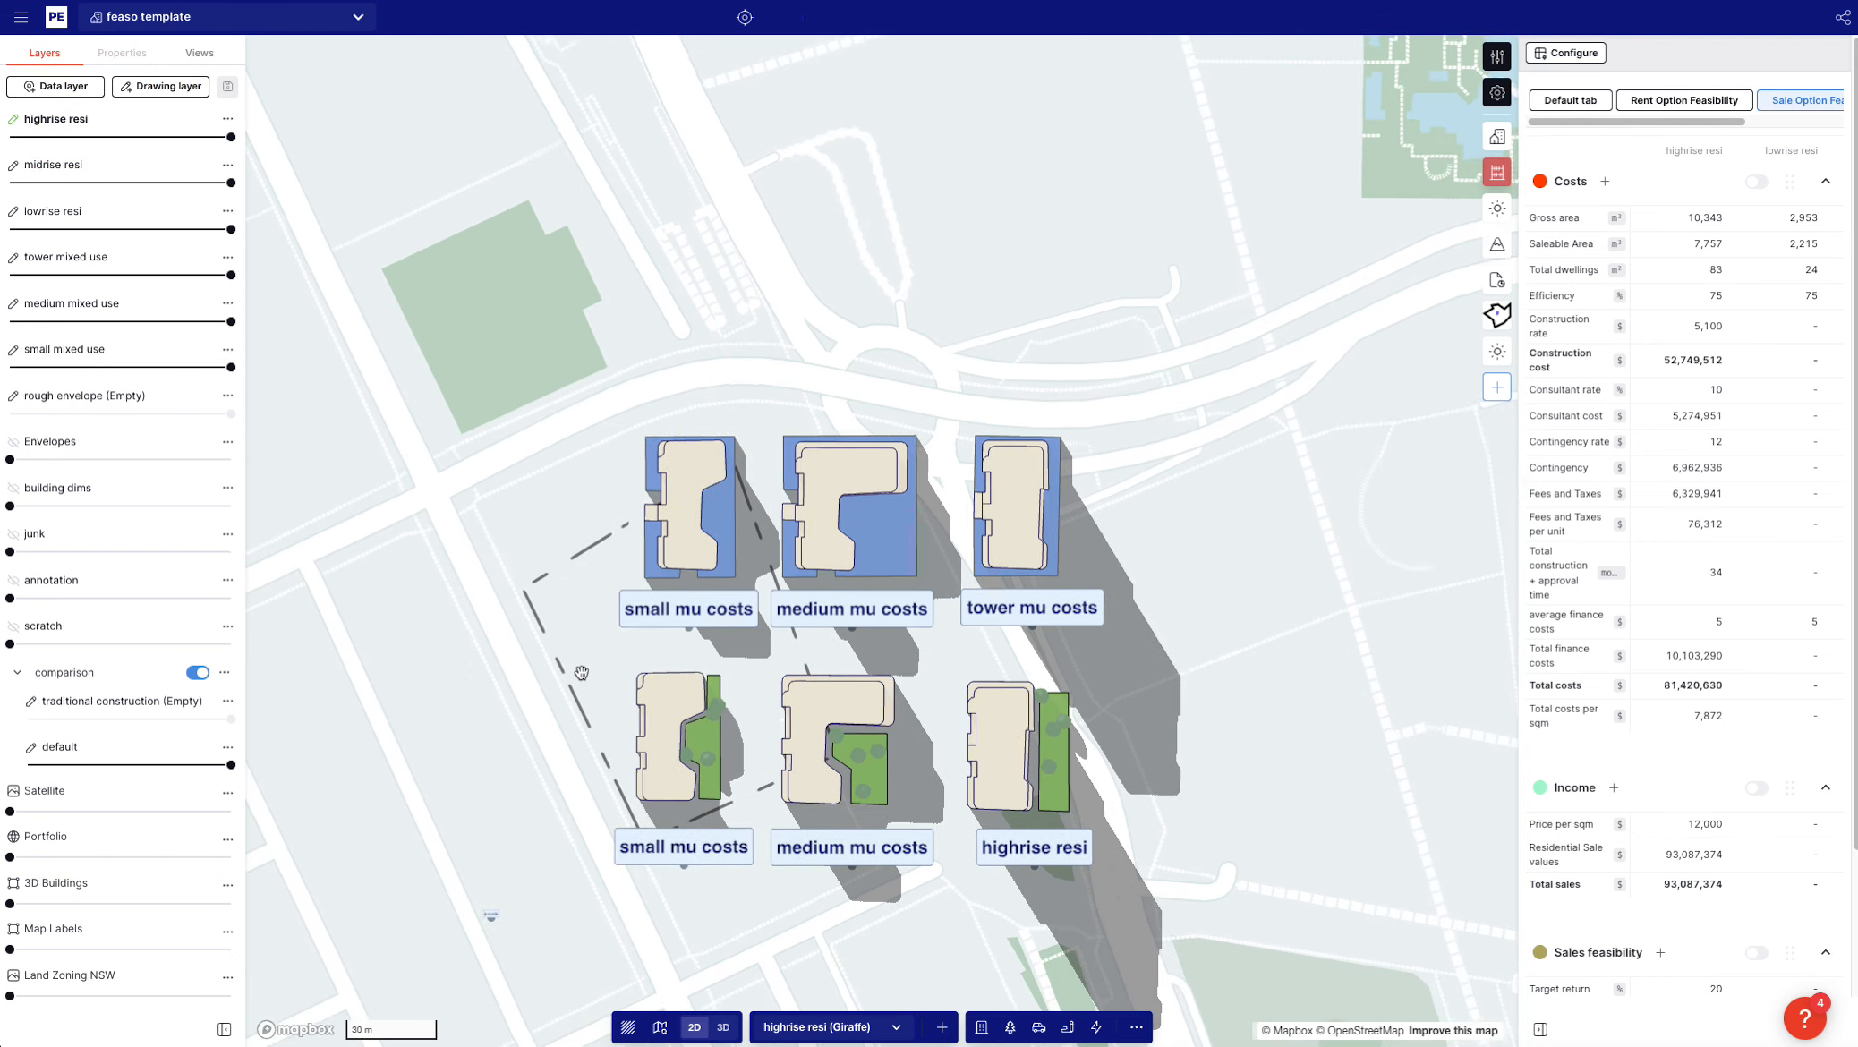
Rename the medium mu costs label in the residential row as "midrise resi" and check its cost properties
click(855, 826)
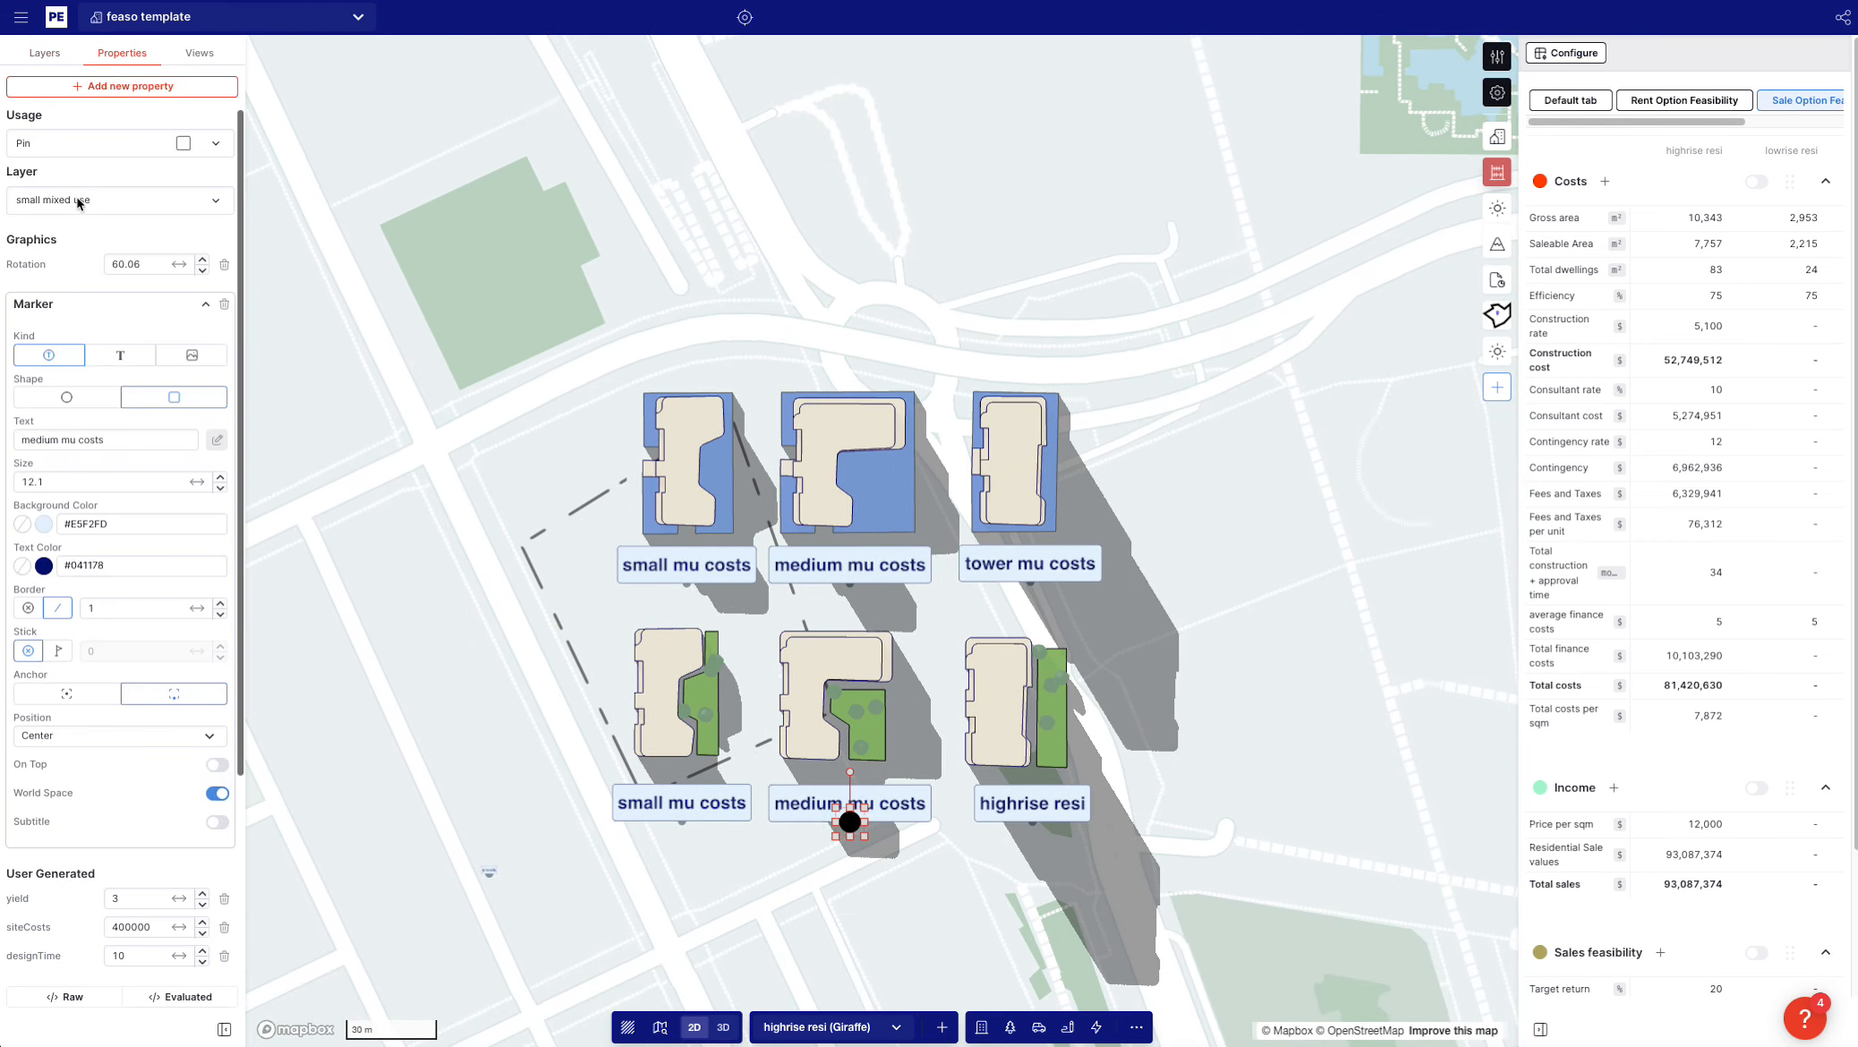
double_click(36, 440)
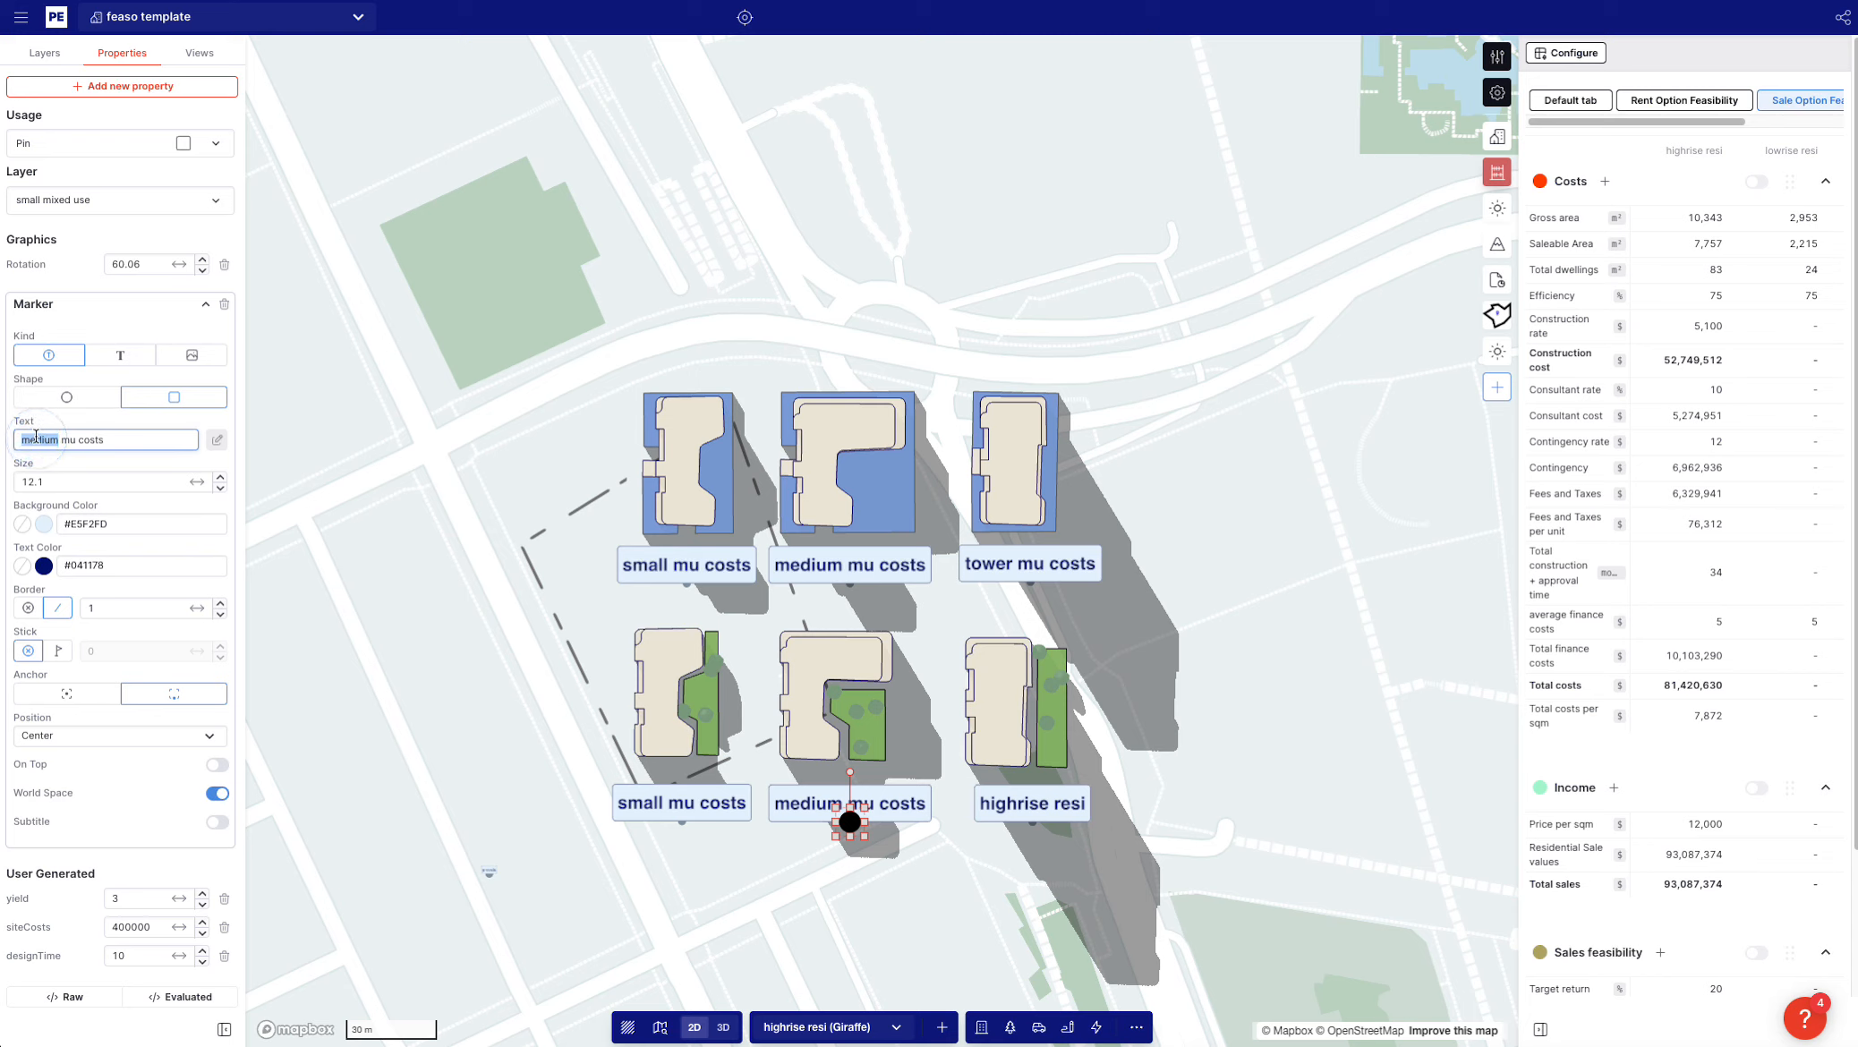
key(BackSpace)
text(midrise)
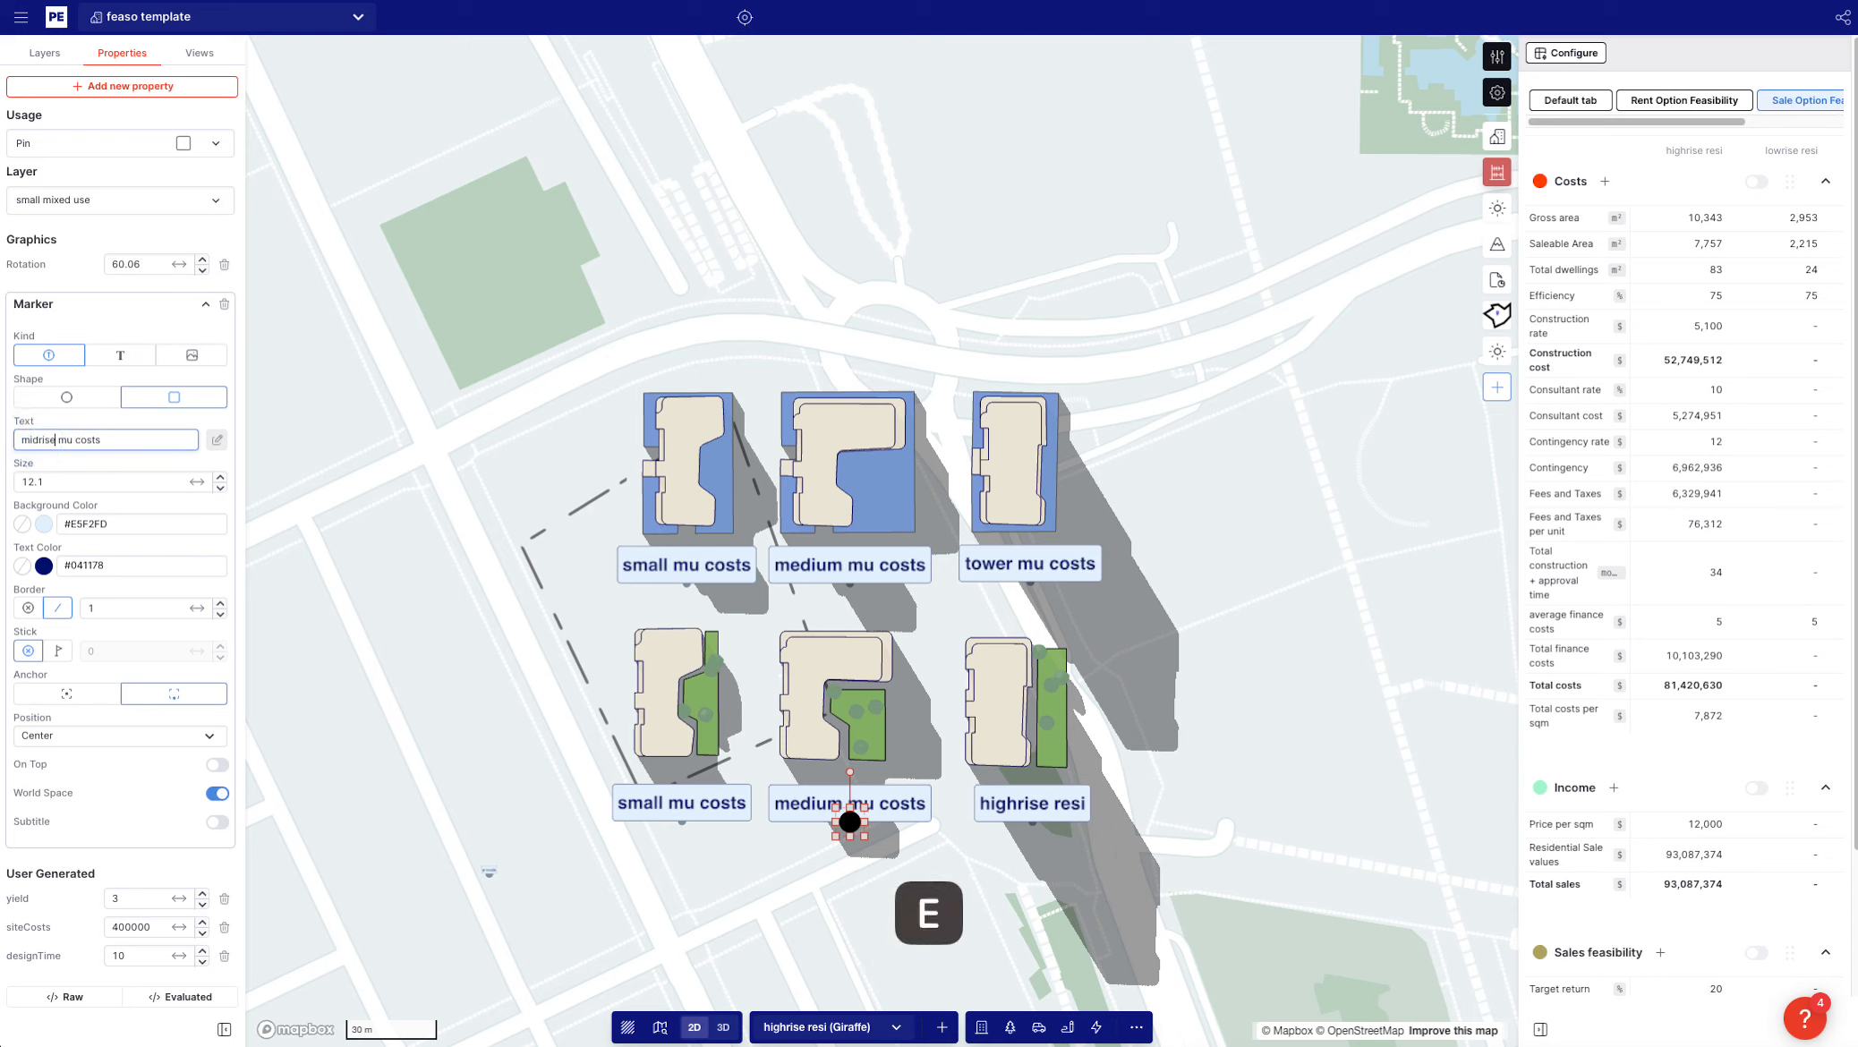
text( resi)
key(shift+super+Right)
key(BackSpace)
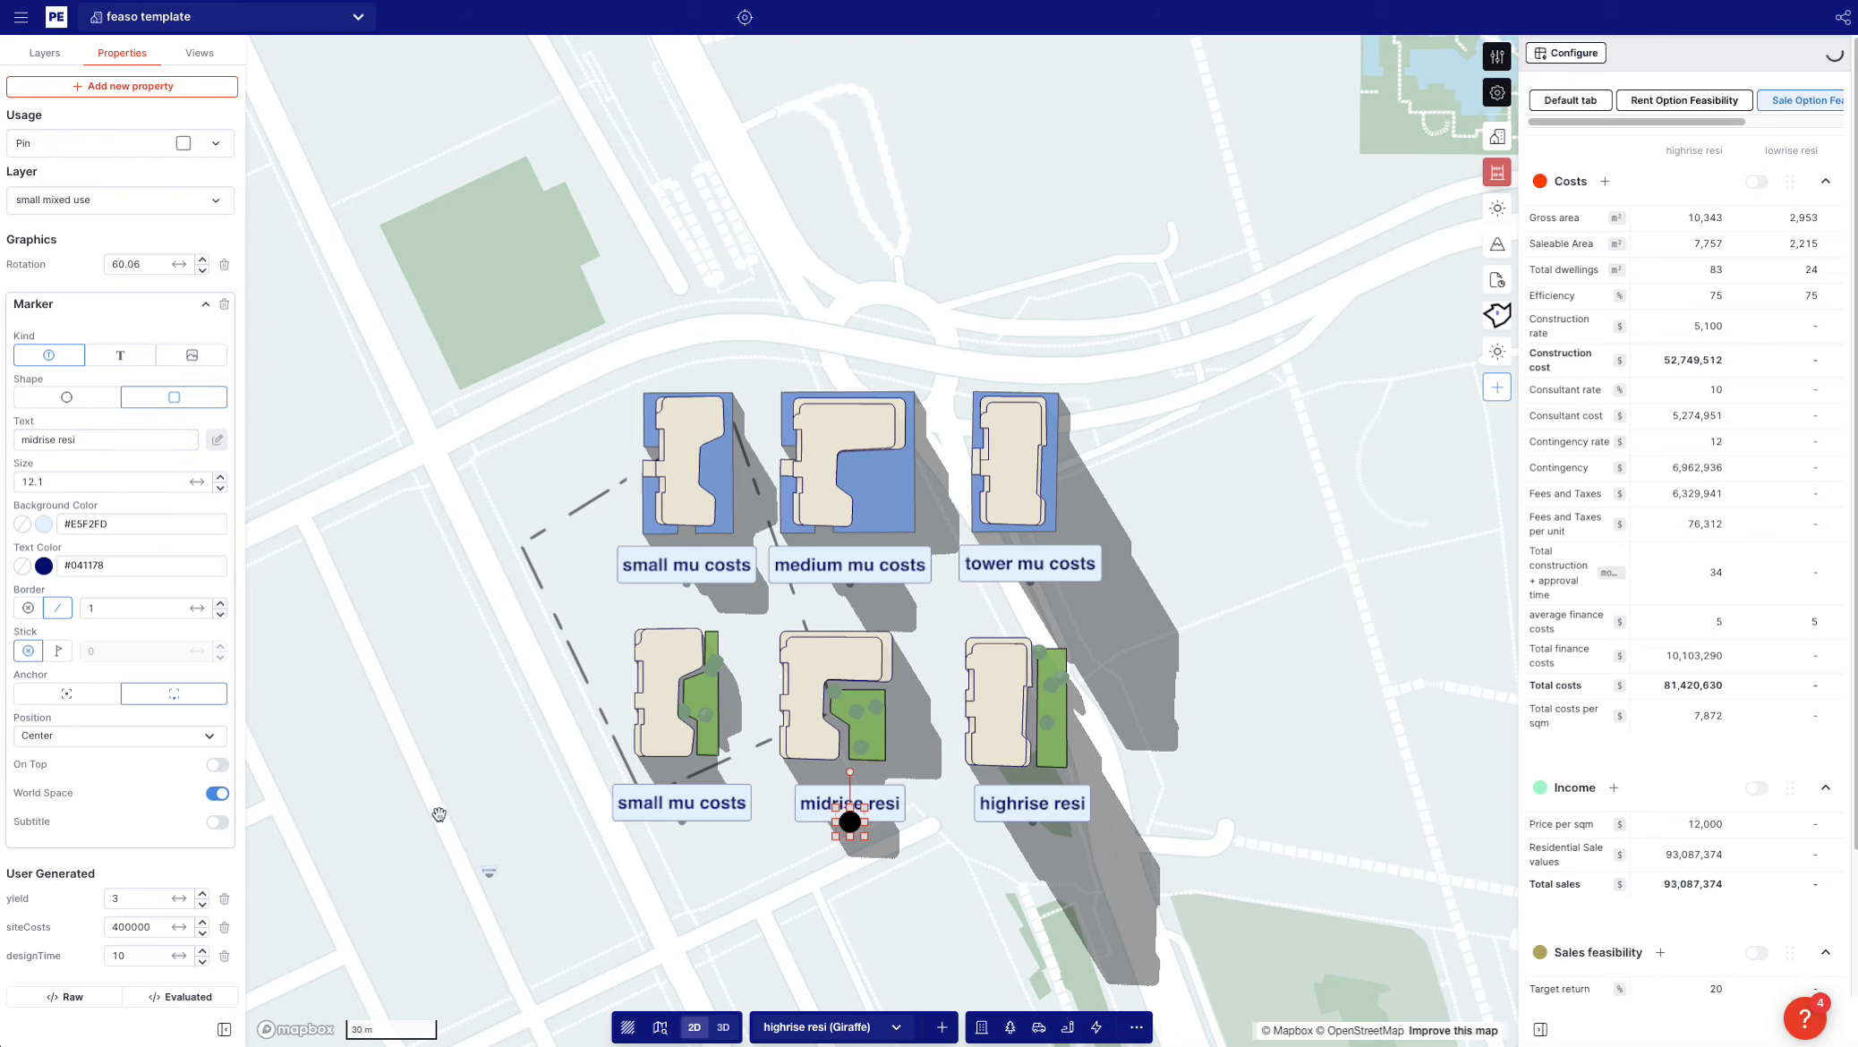
scroll(96, 843, down, 3)
scroll(94, 843, down, 1)
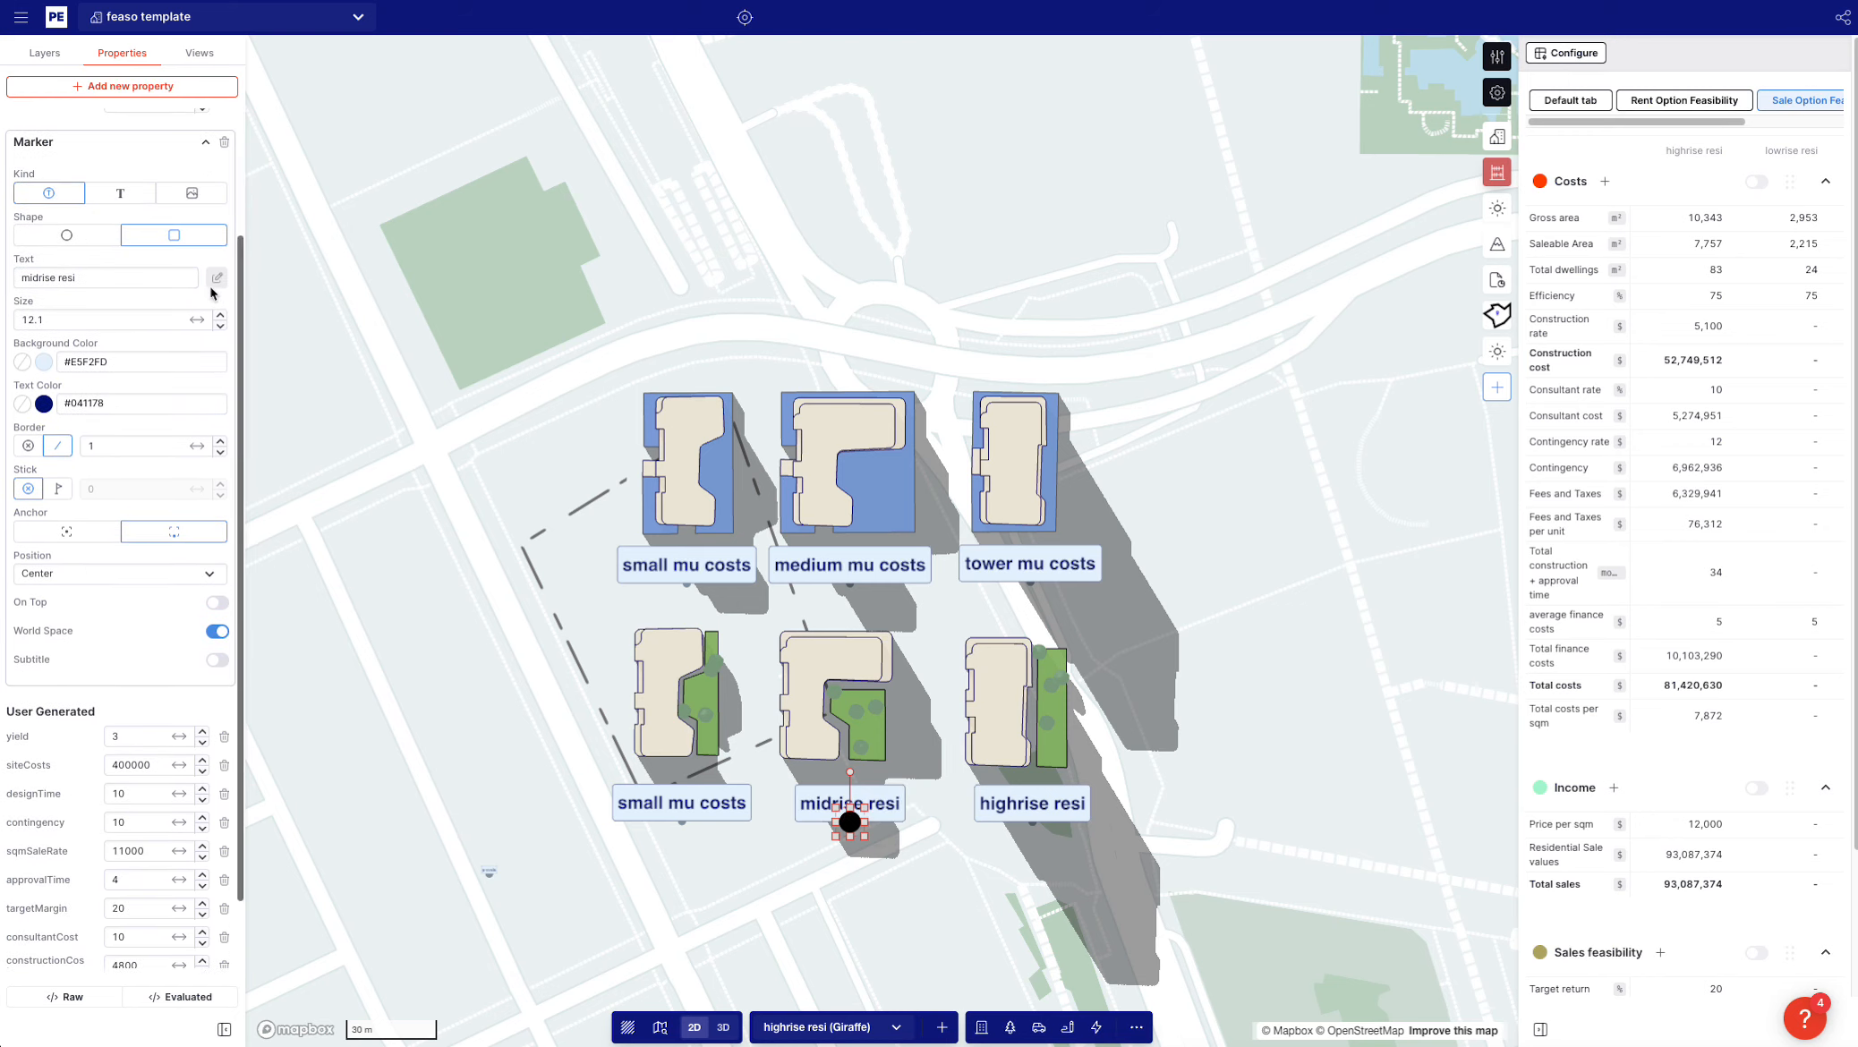
scroll(857, 709, down, 3)
Select the six buildings with the residential row's labels and duplicate the set three times to the east and southeast
shift+drag(1094, 838, 708, 544)
alt+shift+drag(864, 602, 1431, 599)
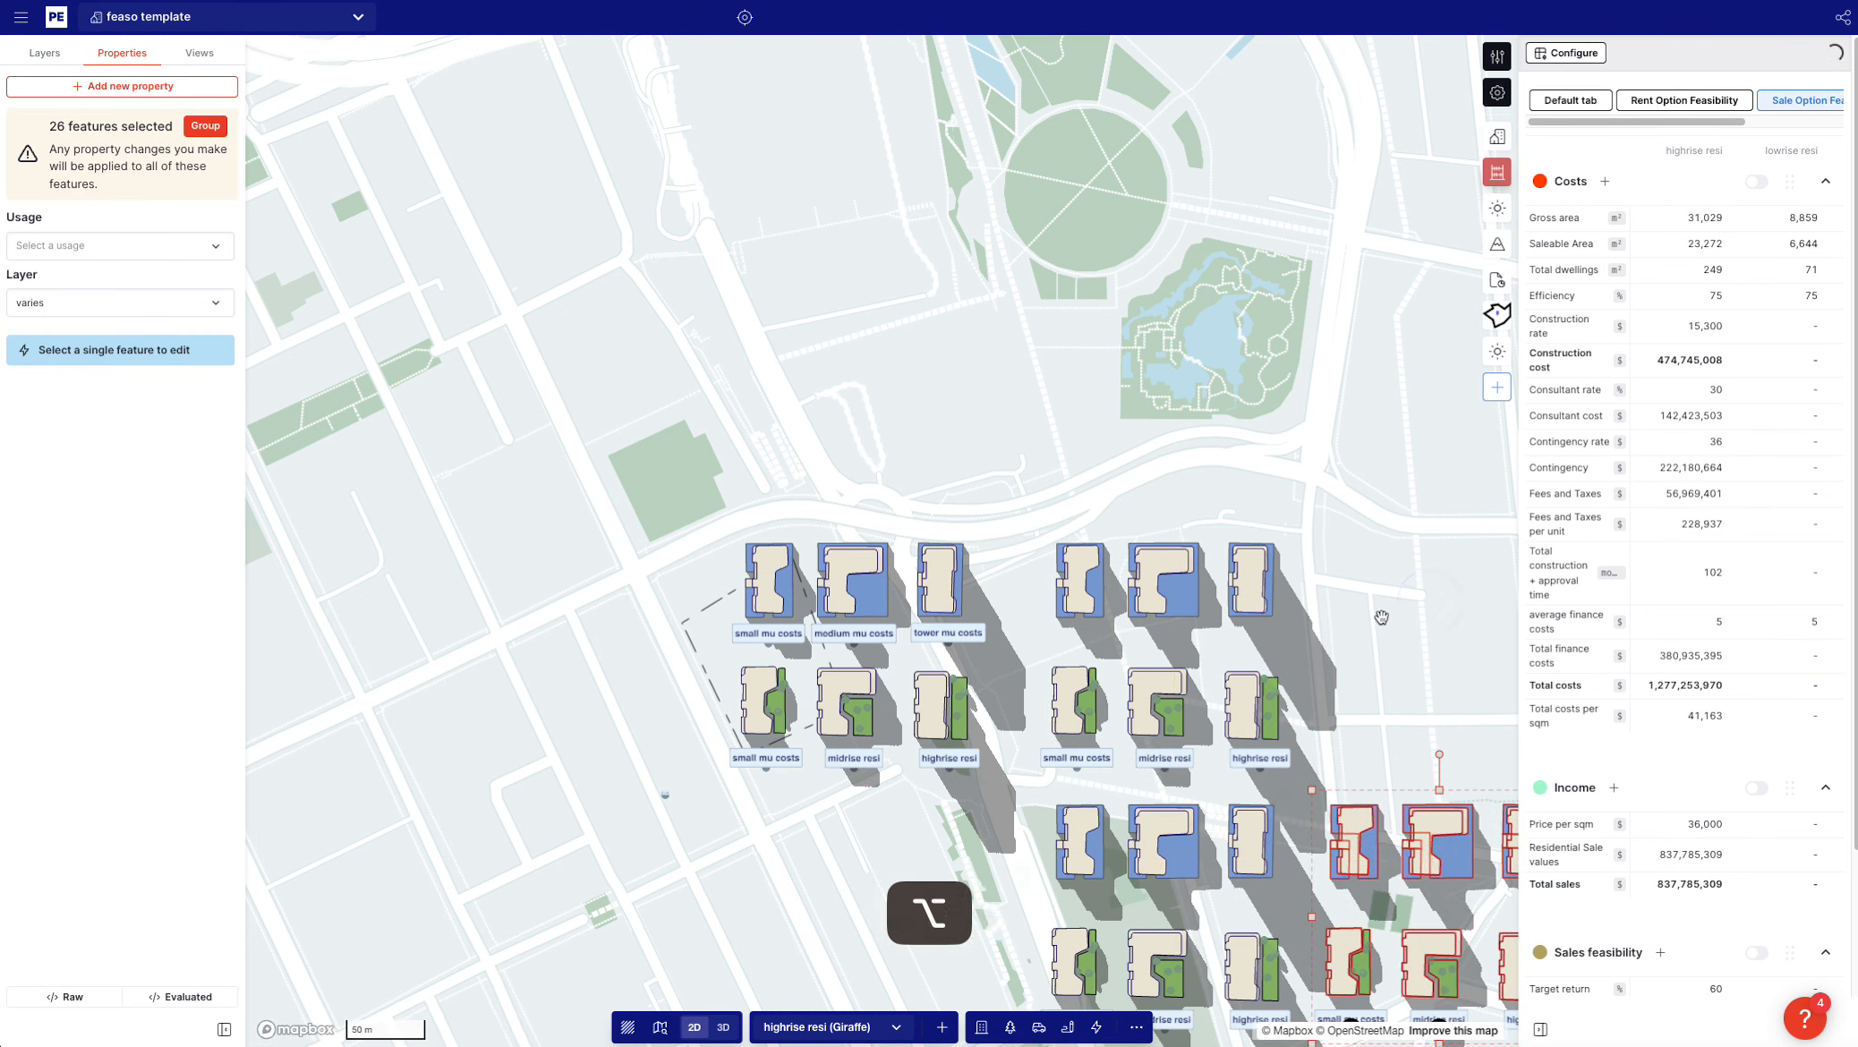
drag(967, 493, 817, 370)
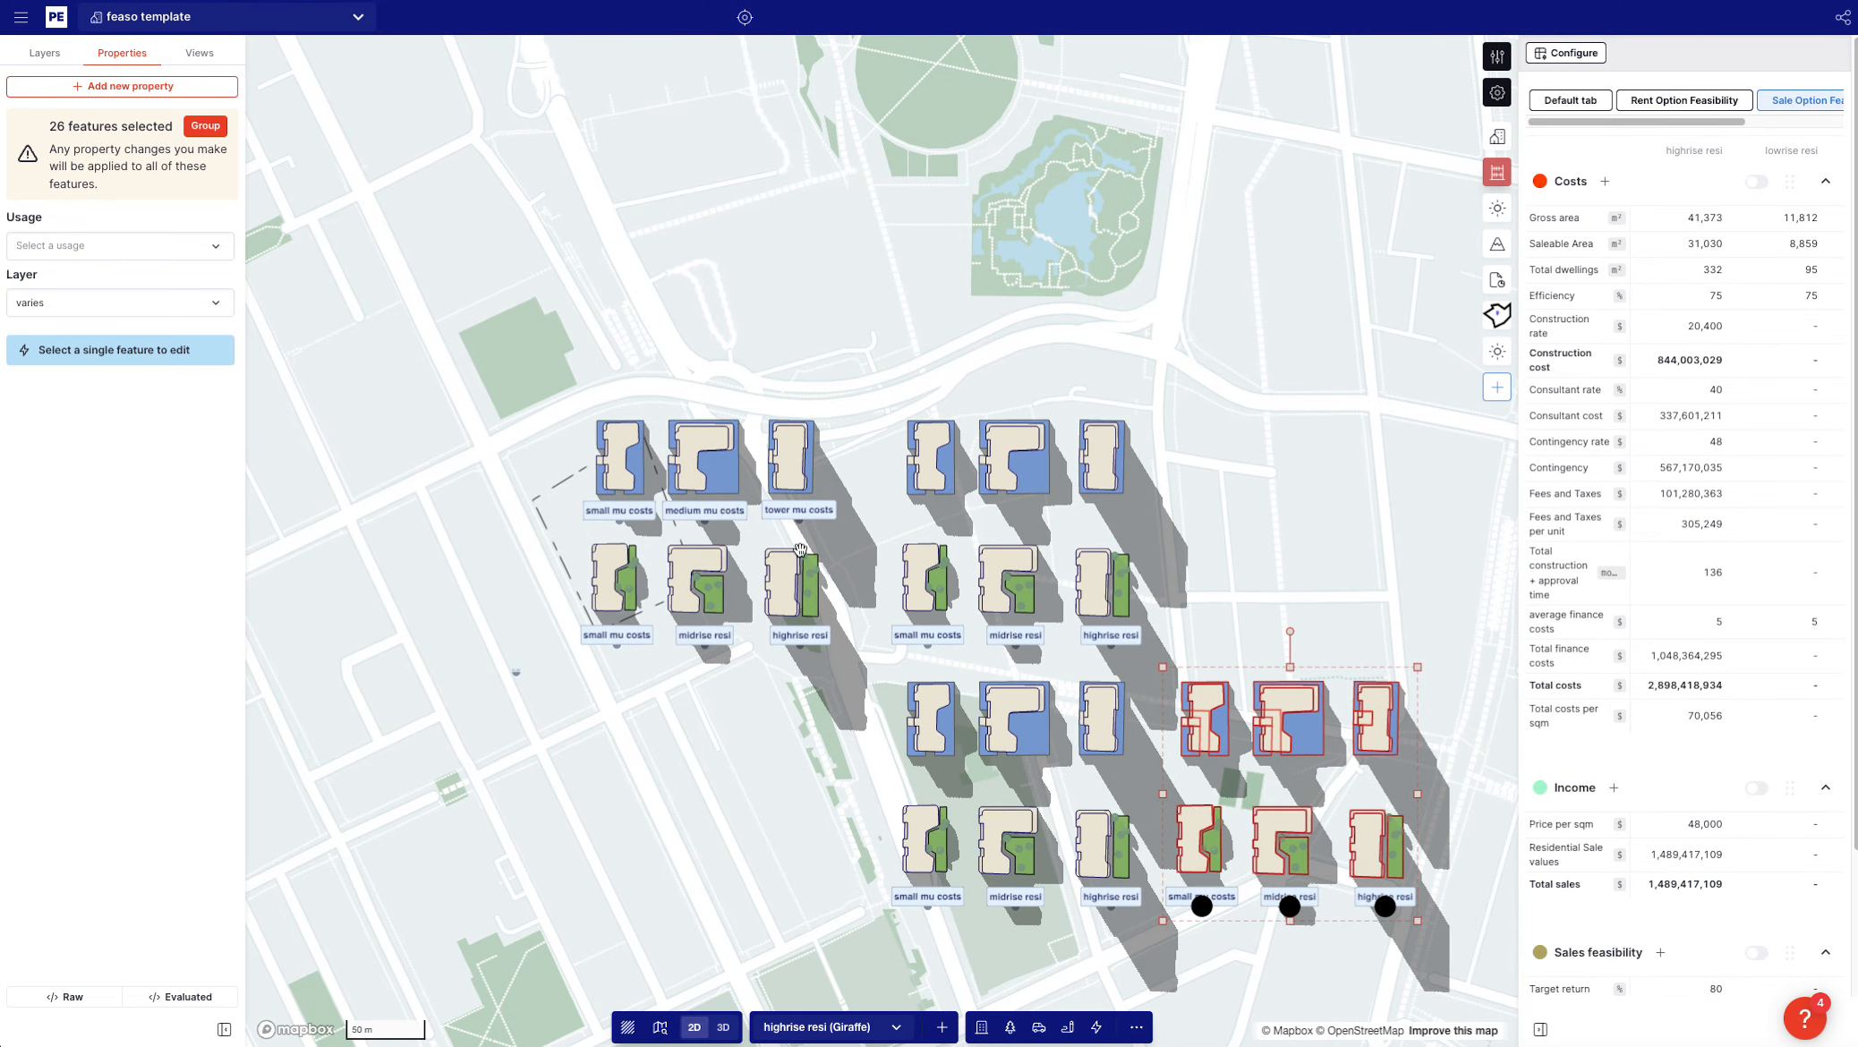
Reshape both stacked volumes of the southeastern highrise resi copy by removing edge vertices and cutting the northeast corner diagonally
scroll(1402, 907, up, 5)
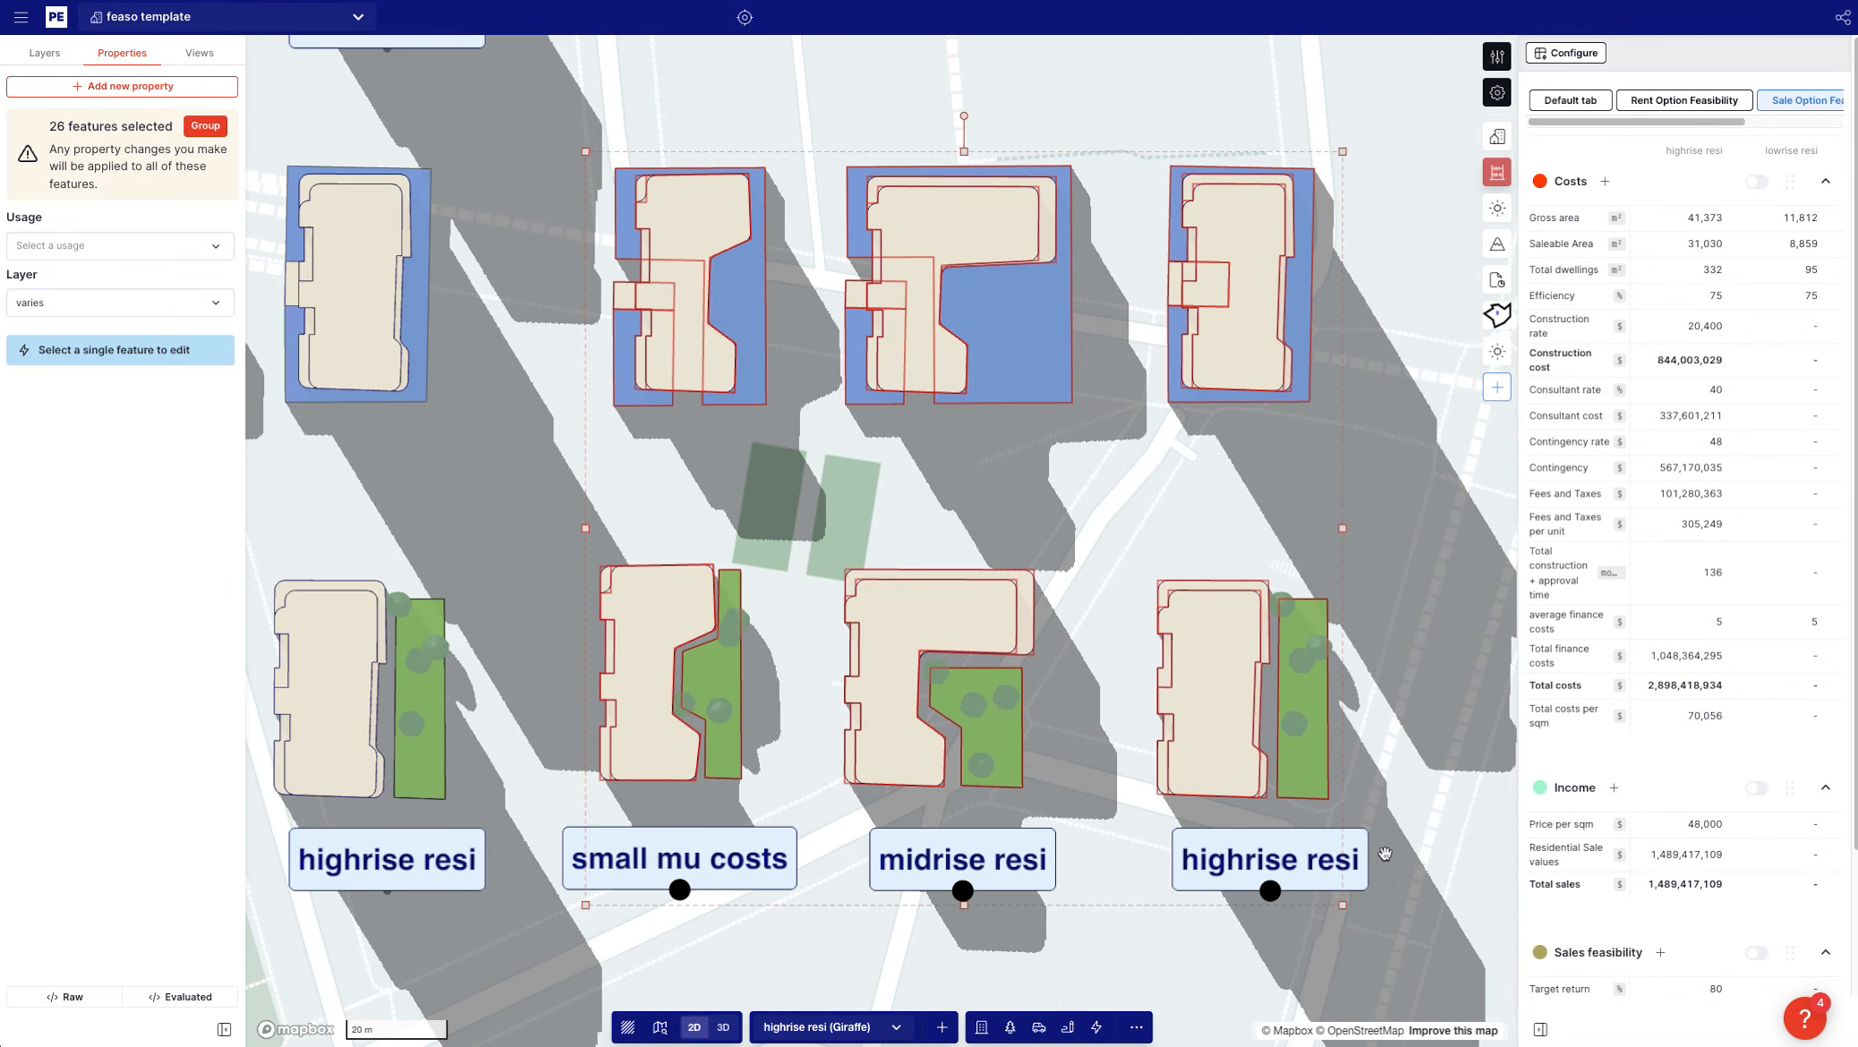
click(1203, 713)
scroll(1259, 663, up, 2)
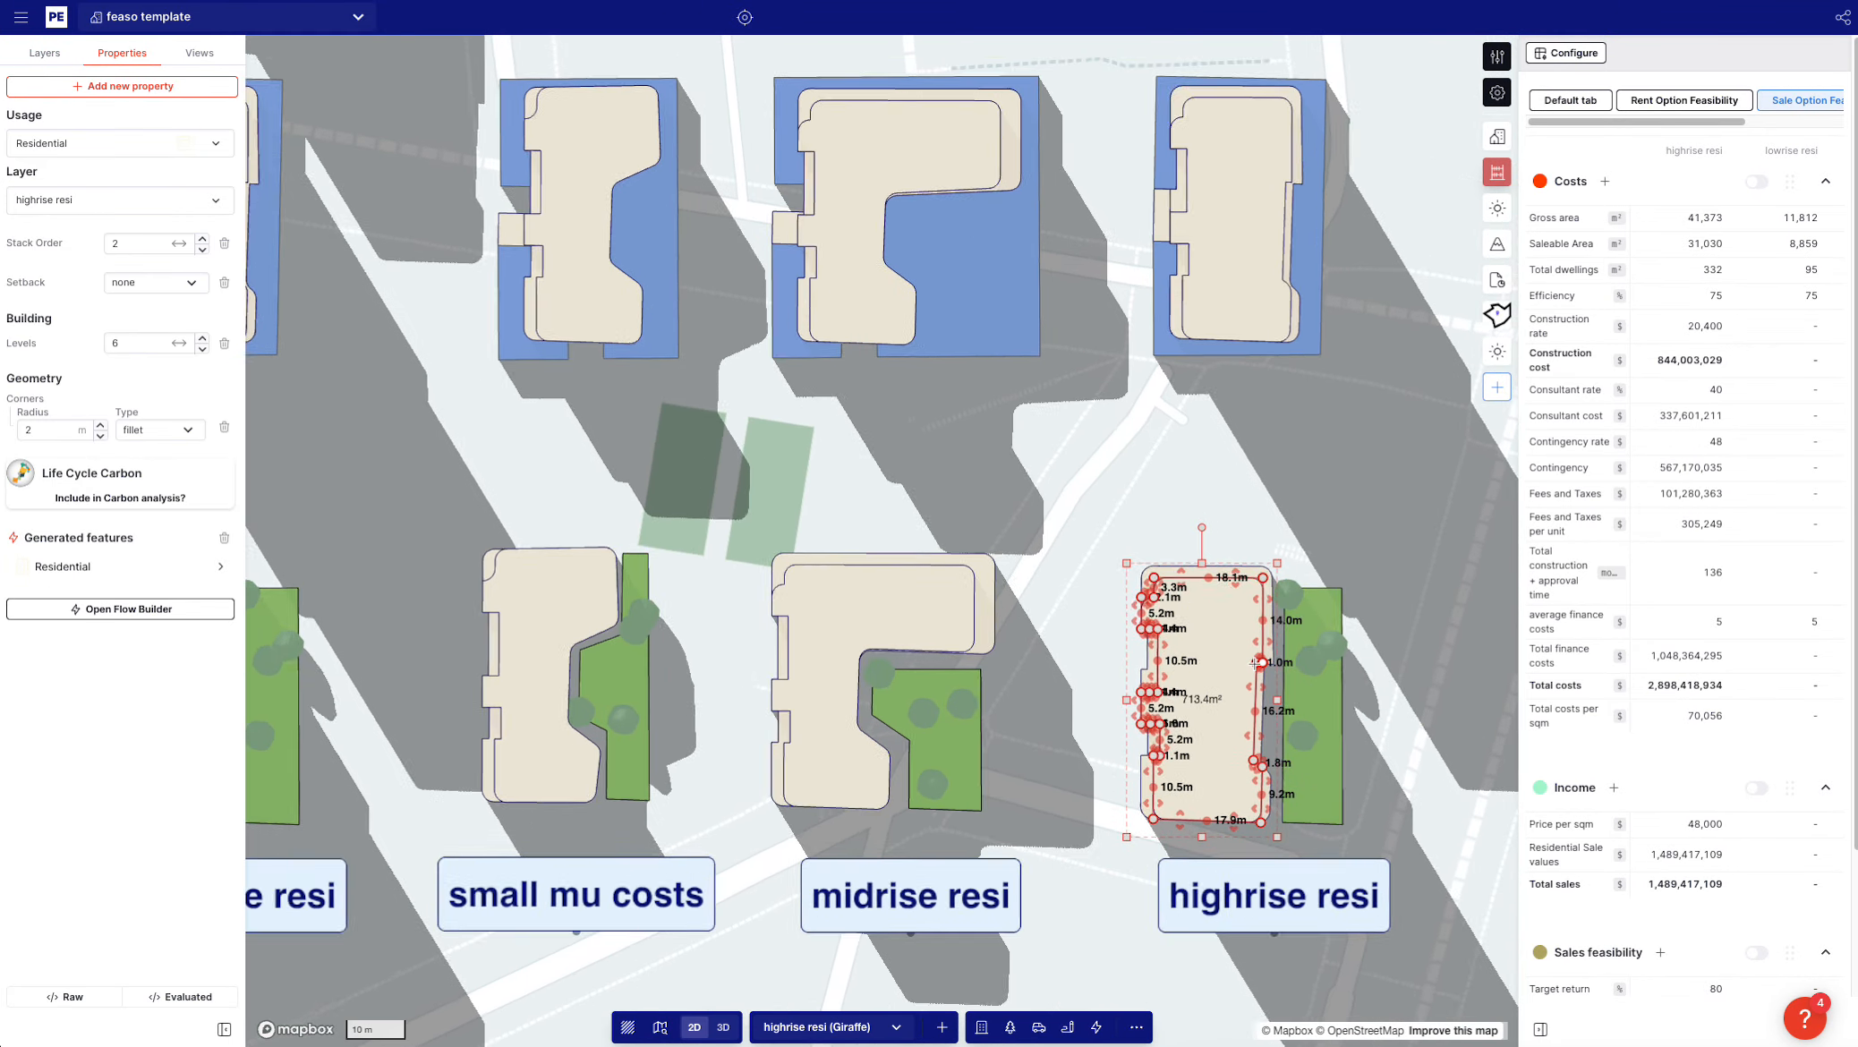
click(1252, 763)
click(1257, 664)
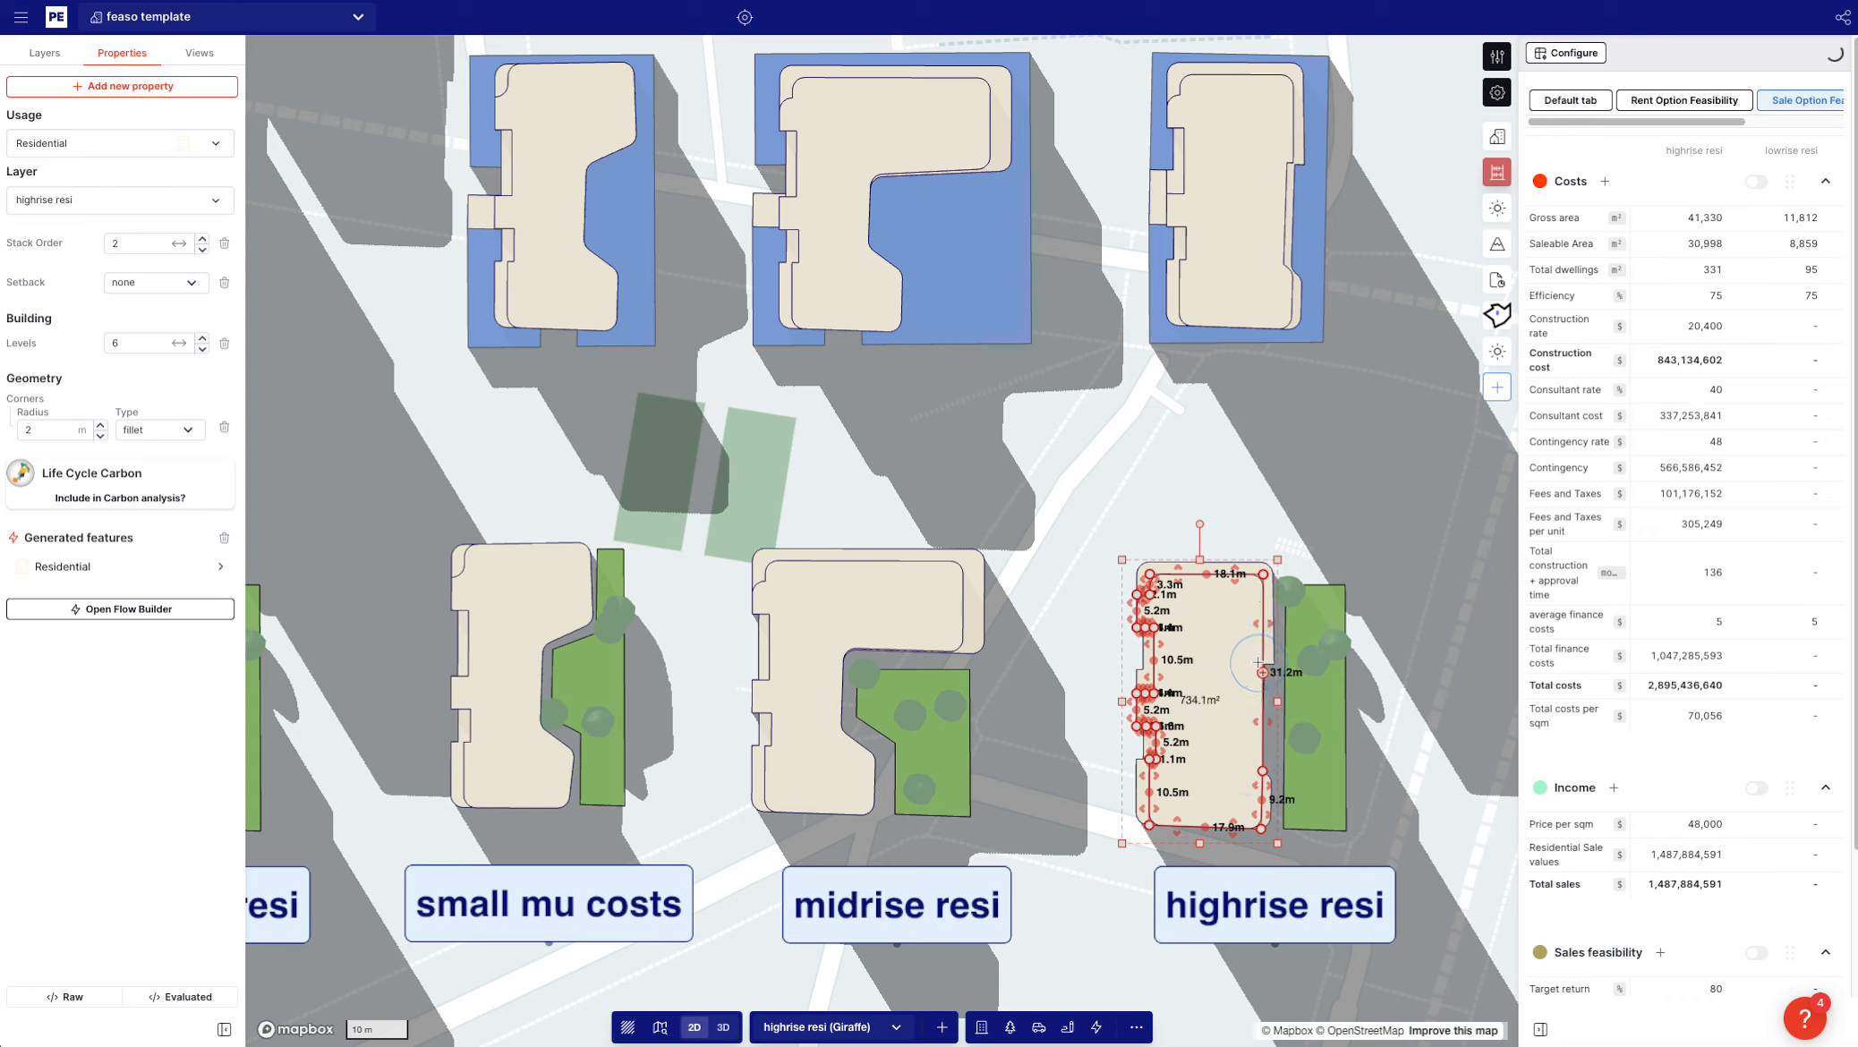
mouse_move(1256, 630)
mouse_down()
mouse_move(1242, 602)
mouse_move(1240, 633)
mouse_up()
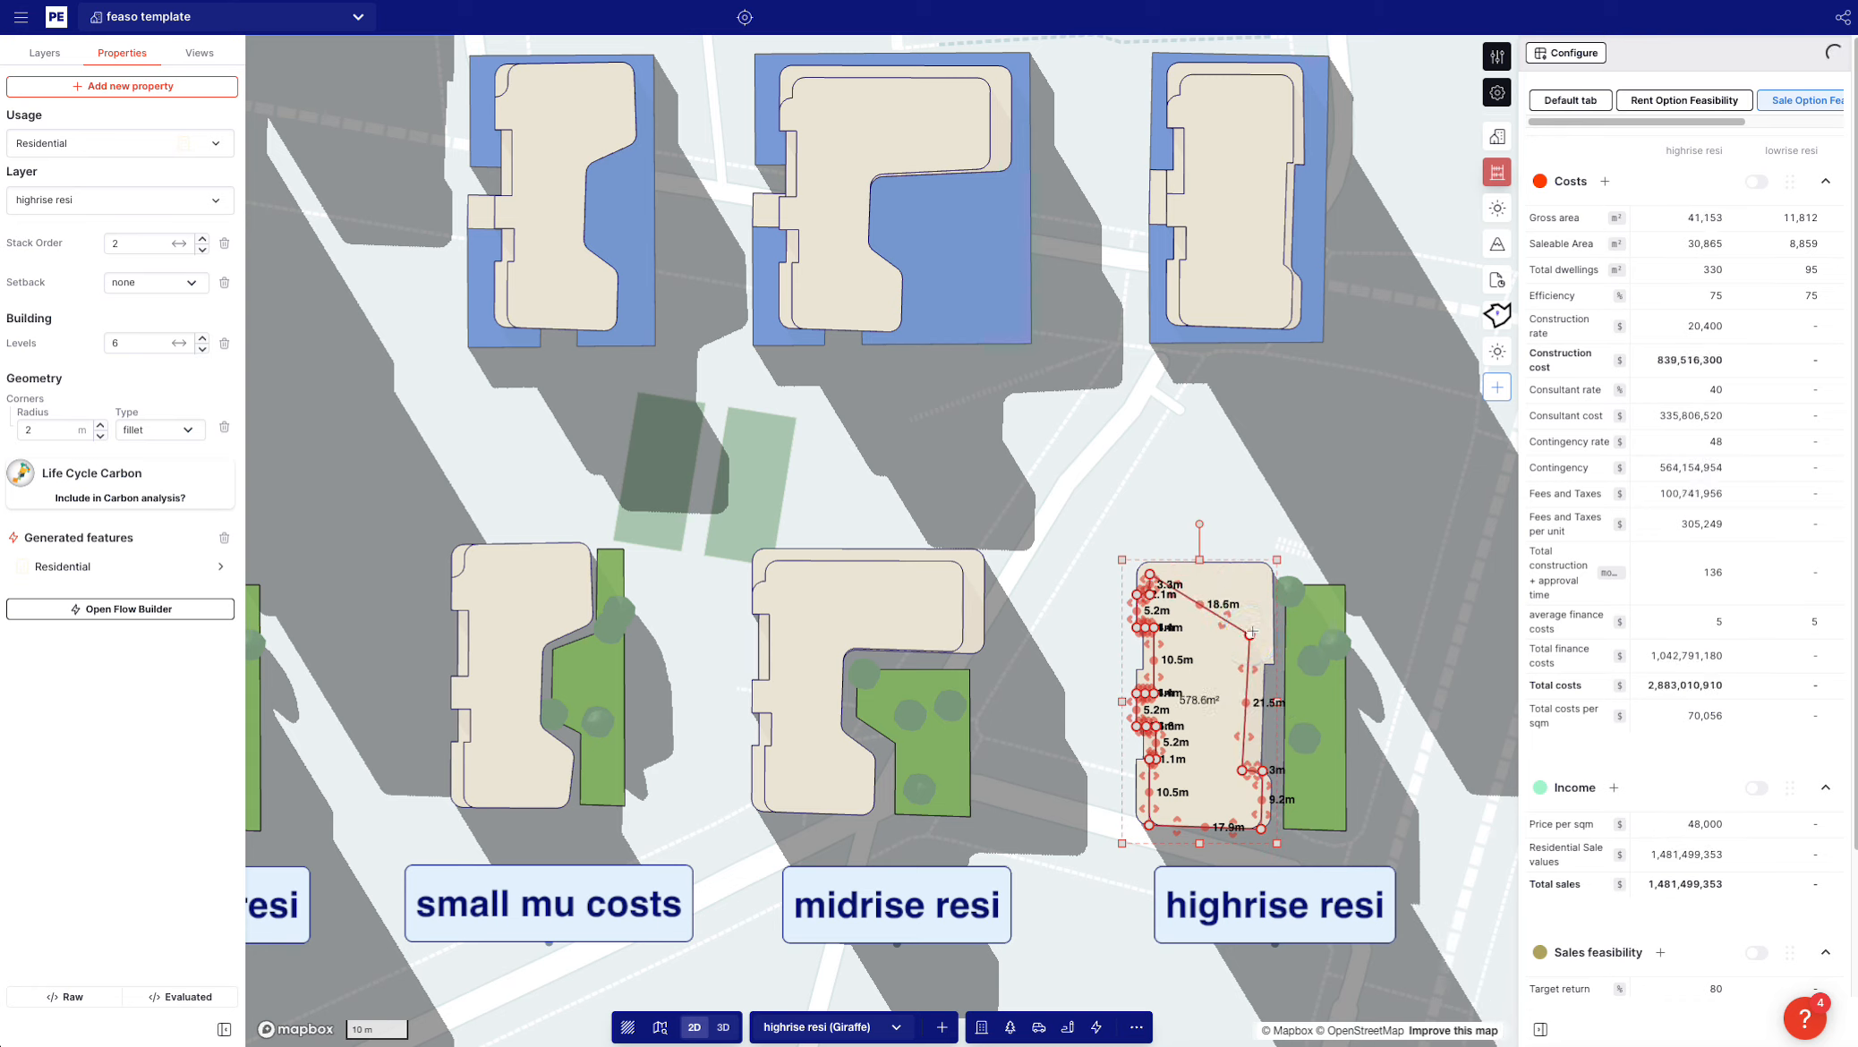
click(1251, 580)
drag(1272, 563, 1266, 625)
Reshape the landscape area beside the diagonally cut highrise resi copy to follow the building's angled northeast side
click(1325, 658)
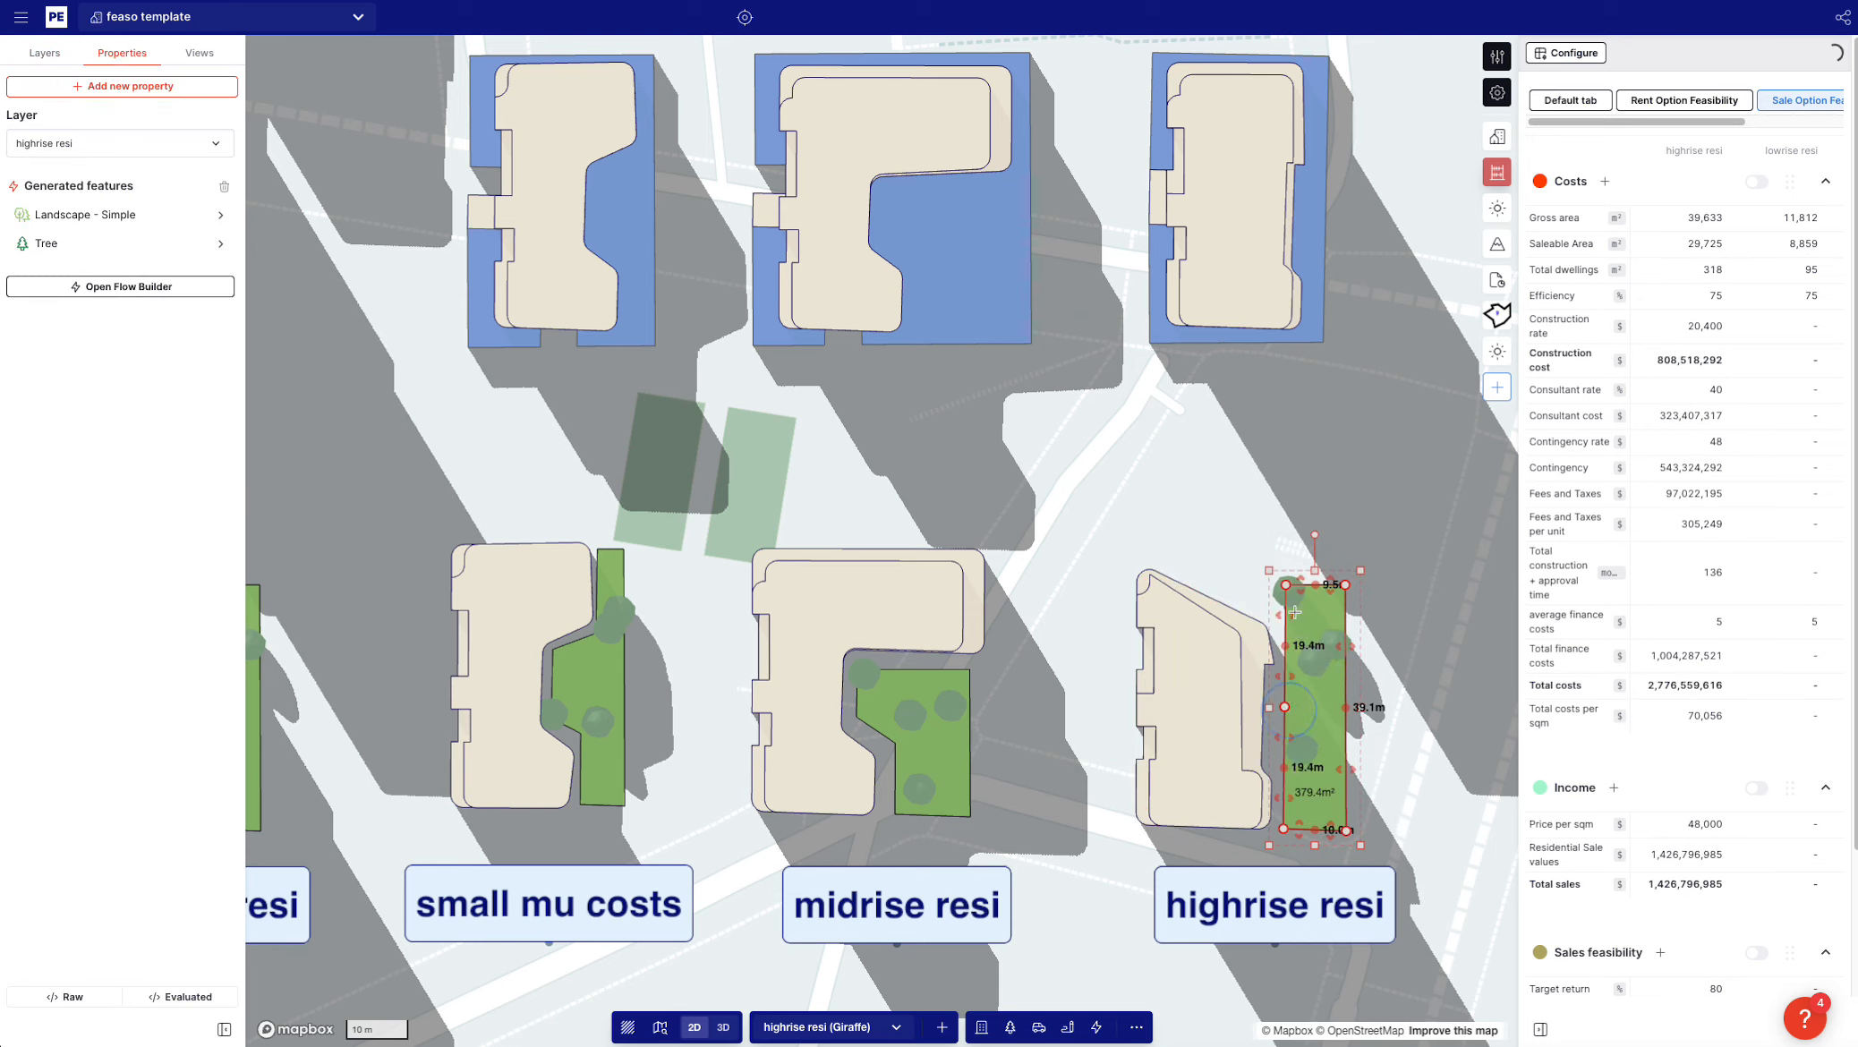
drag(1285, 614, 1221, 572)
drag(1175, 706, 1271, 618)
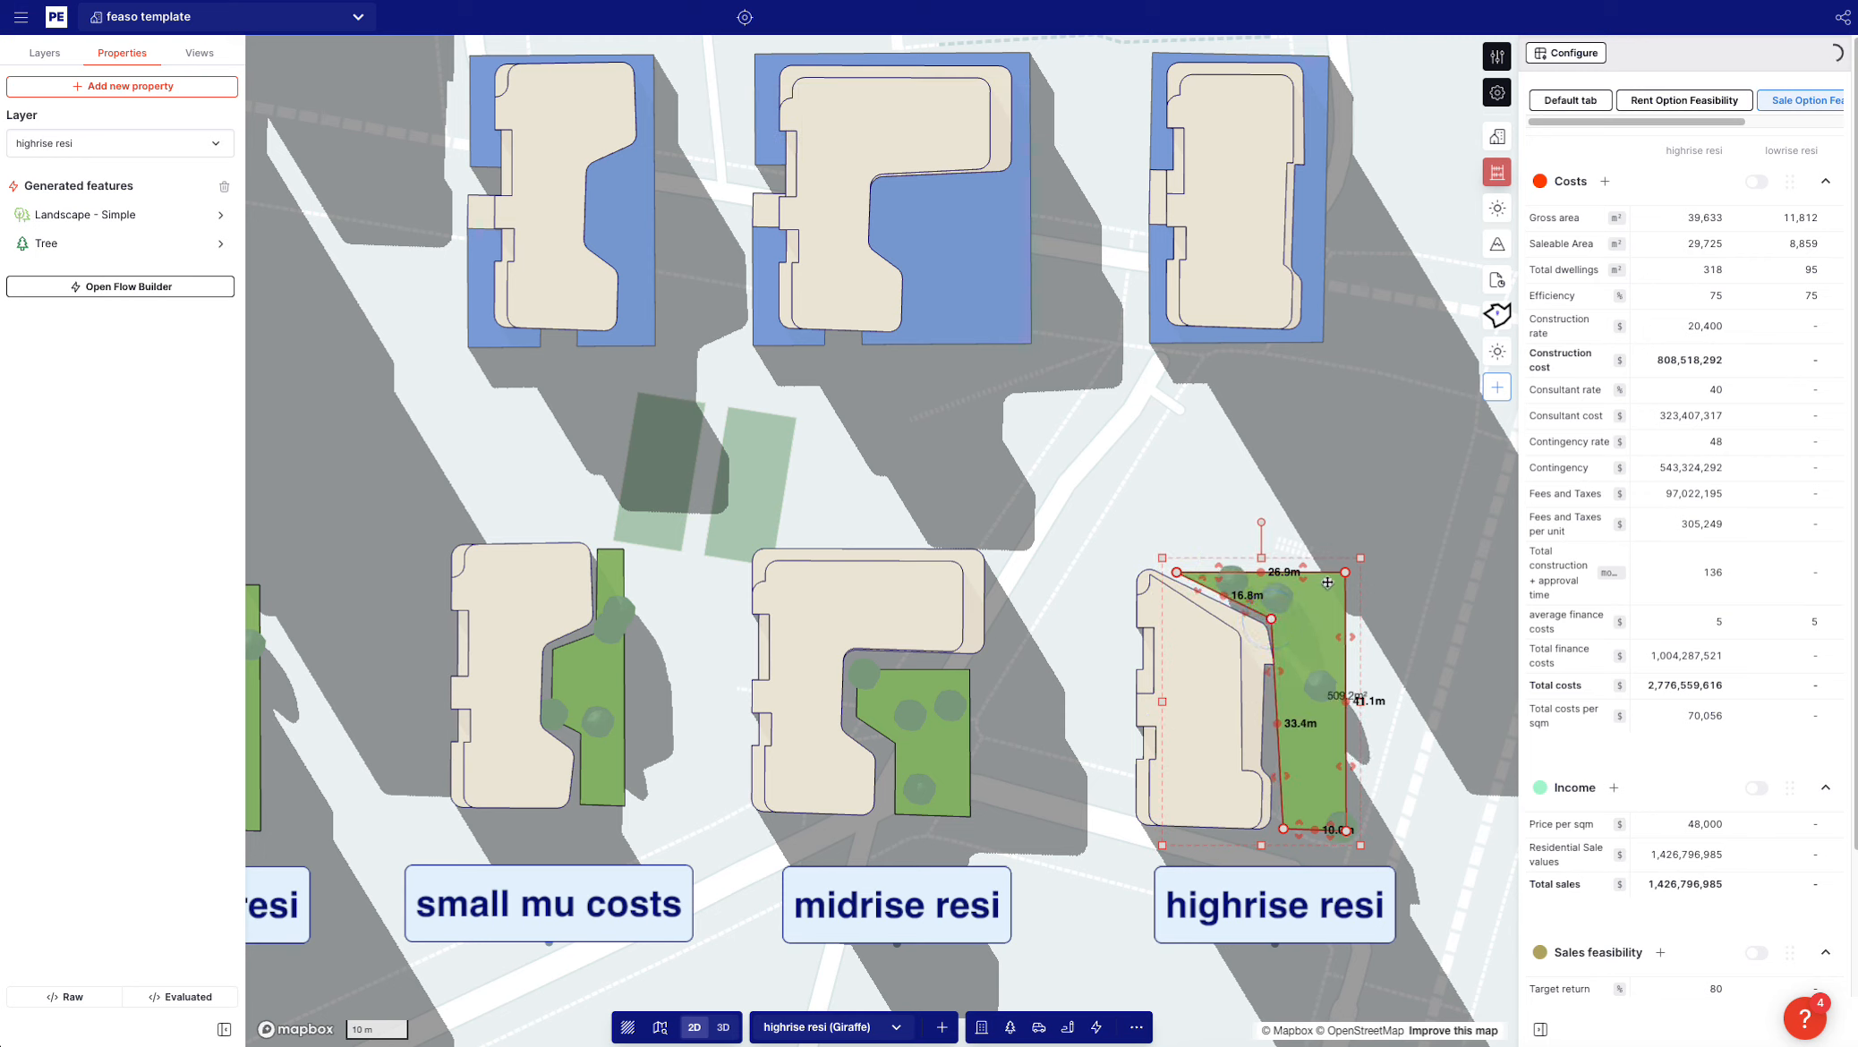
Split the reshaped landscape area diagonally and delete its larger southern part, keeping the northern wedge beside the cut corner
key(x)
click(1308, 537)
double_click(1251, 685)
click(1441, 709)
click(1329, 729)
key(BackSpace)
Examine the reshaped highrise resi copy, its landscape wedge and the surrounding duplicates in 3D
key(t)
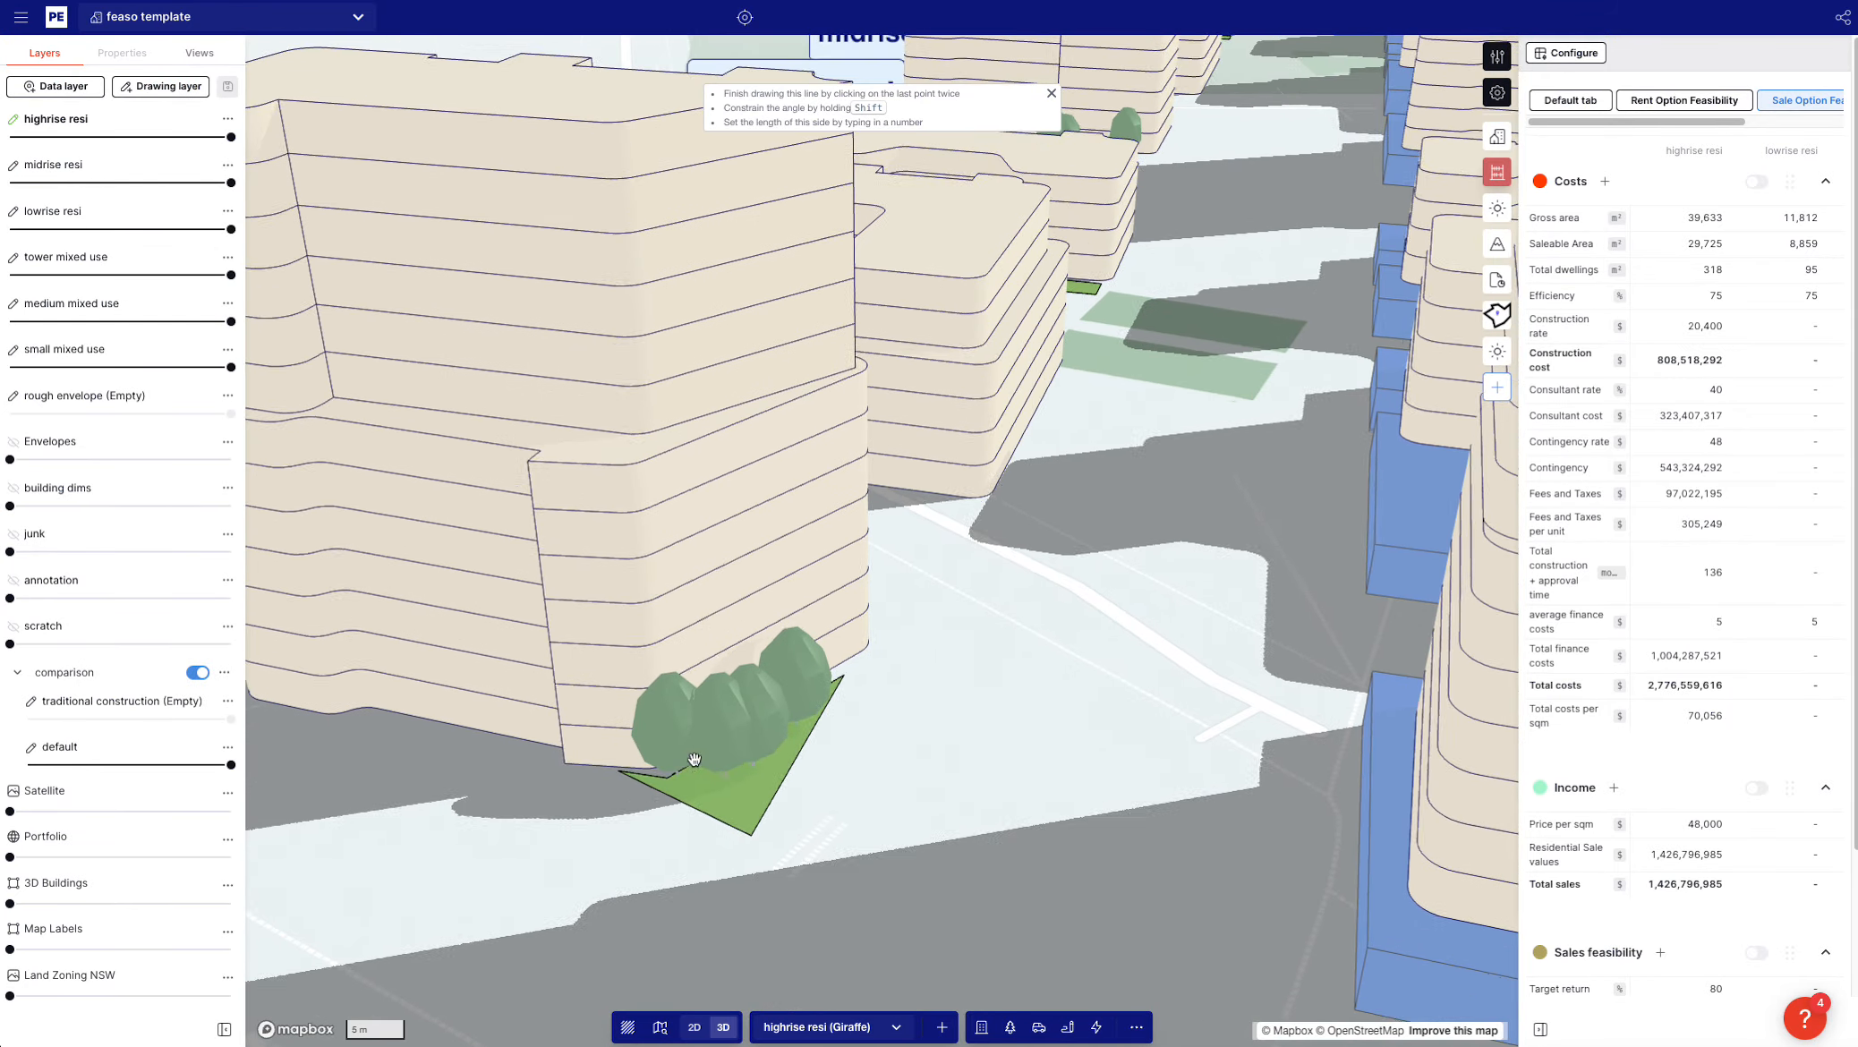
click(695, 760)
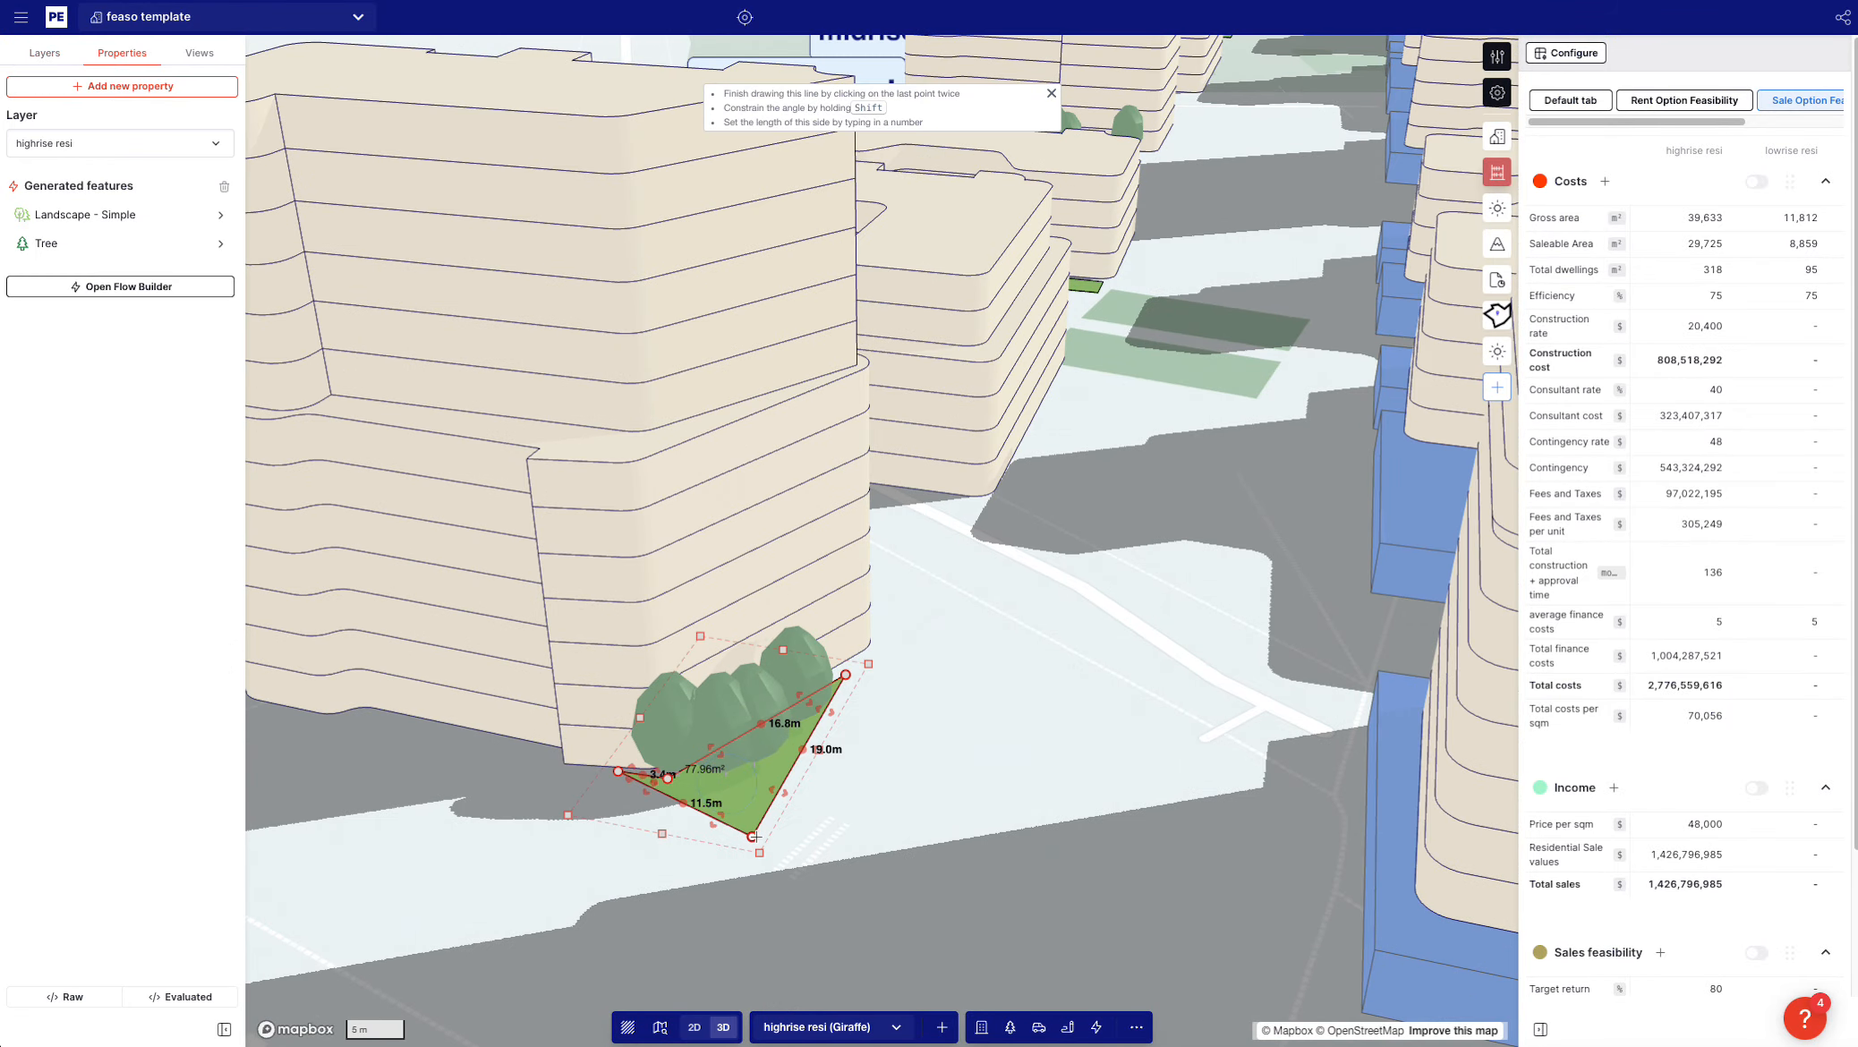
click(556, 812)
drag(564, 811, 828, 797)
scroll(779, 725, down, 4)
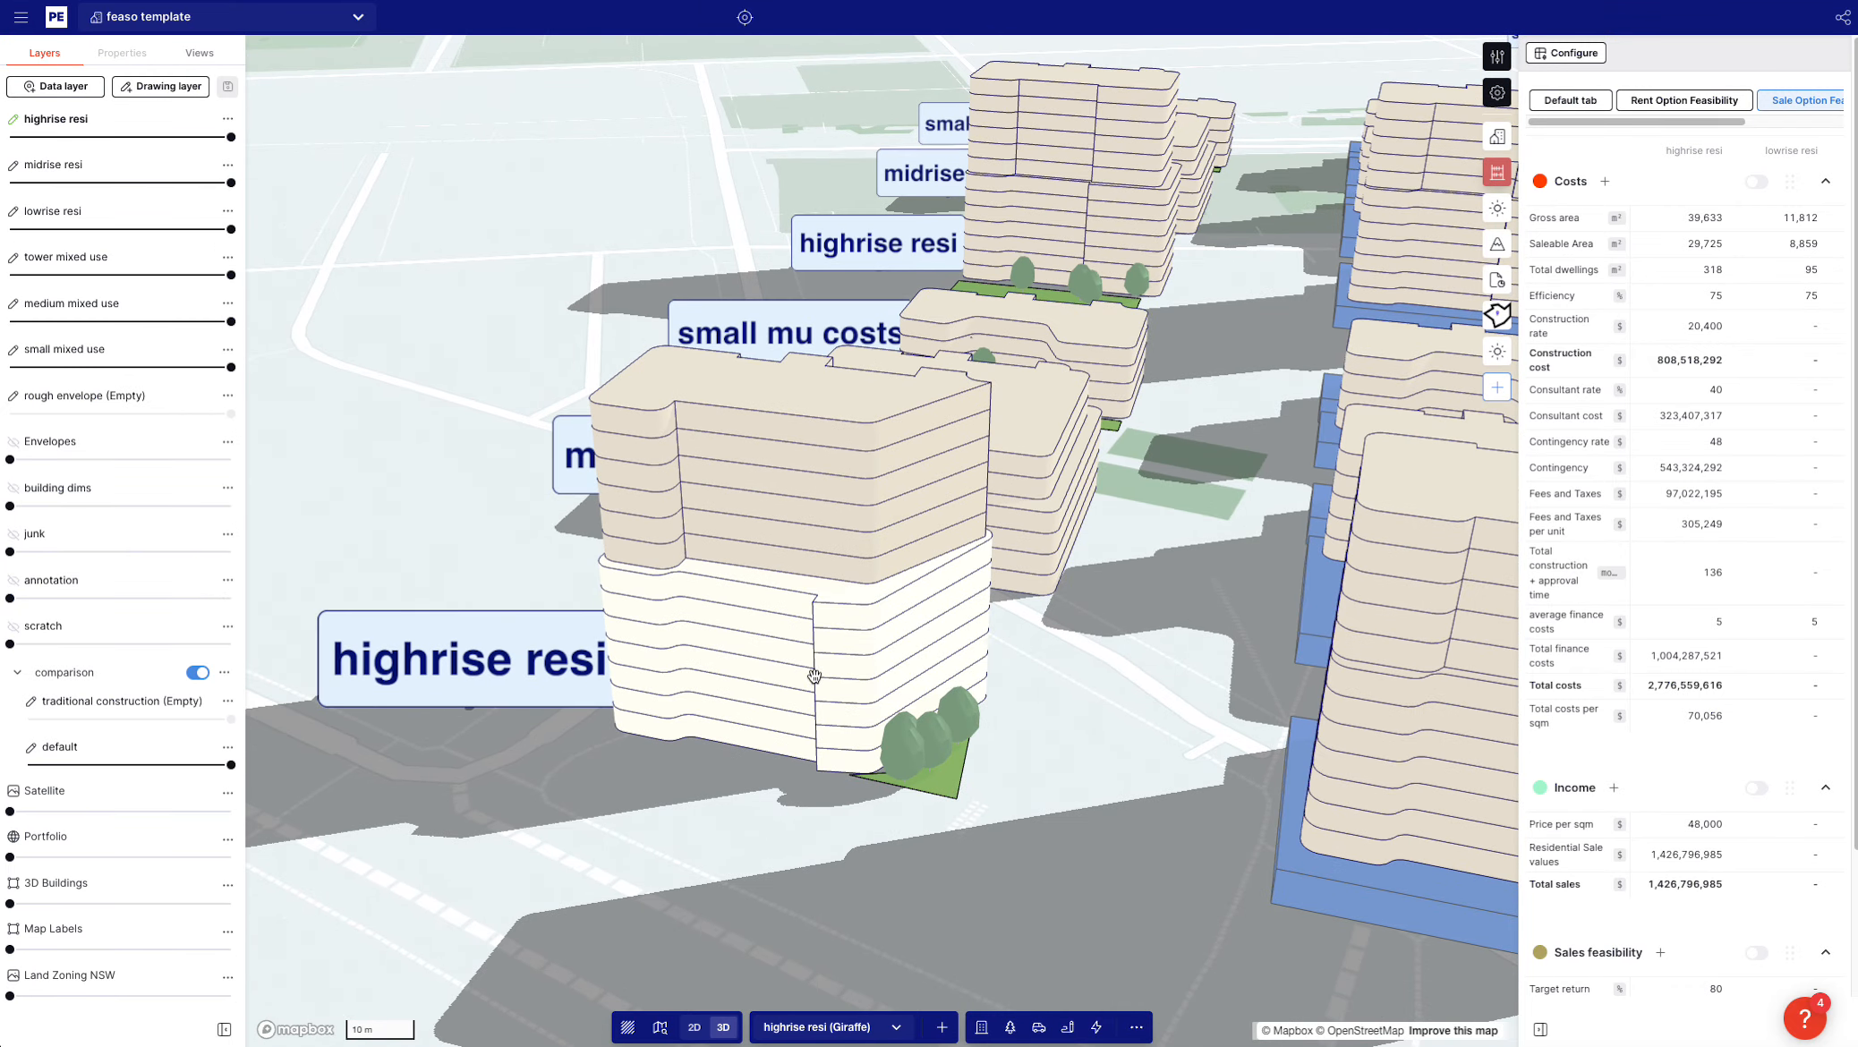
scroll(860, 716, down, 5)
shift+click(902, 756)
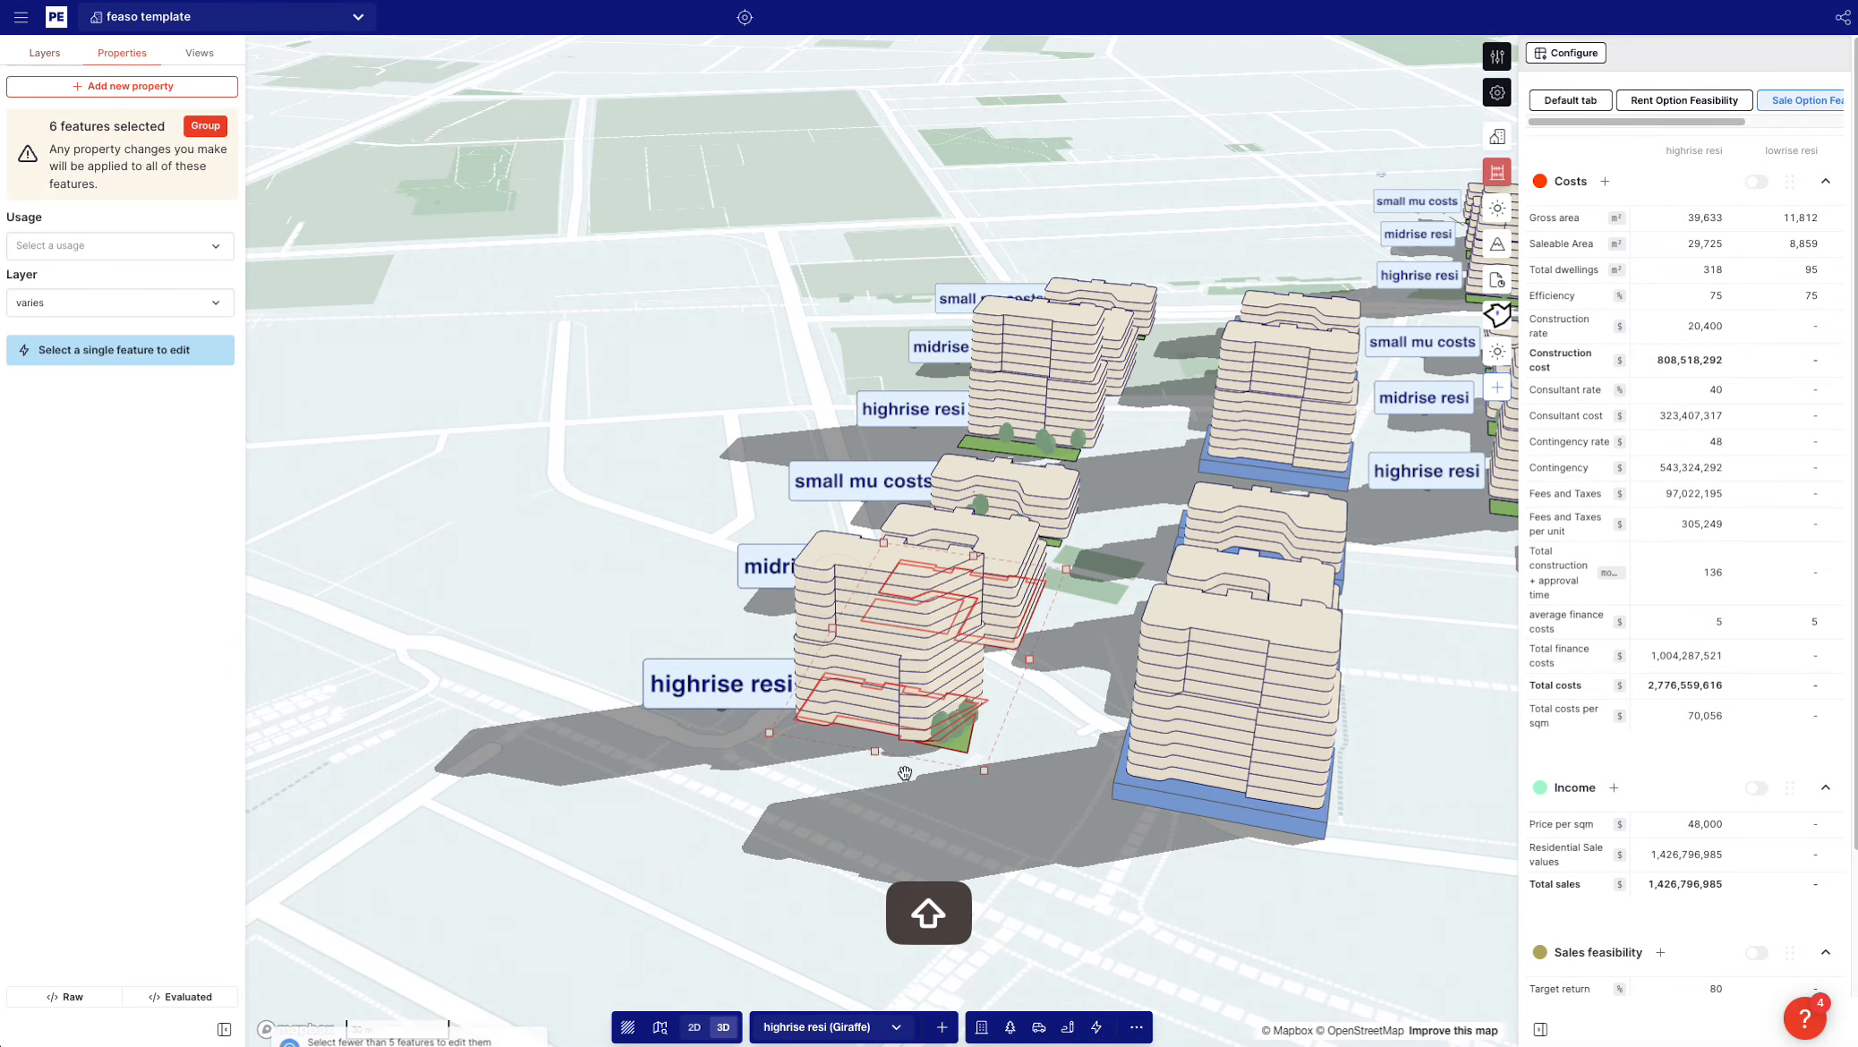
click(904, 806)
Return to the 2D view and delete all the duplicated building and label sets, keeping the original template rows
key(t)
scroll(898, 775, down, 4)
drag(792, 768, 867, 772)
shift+drag(1200, 794, 614, 225)
key(BackSpace)
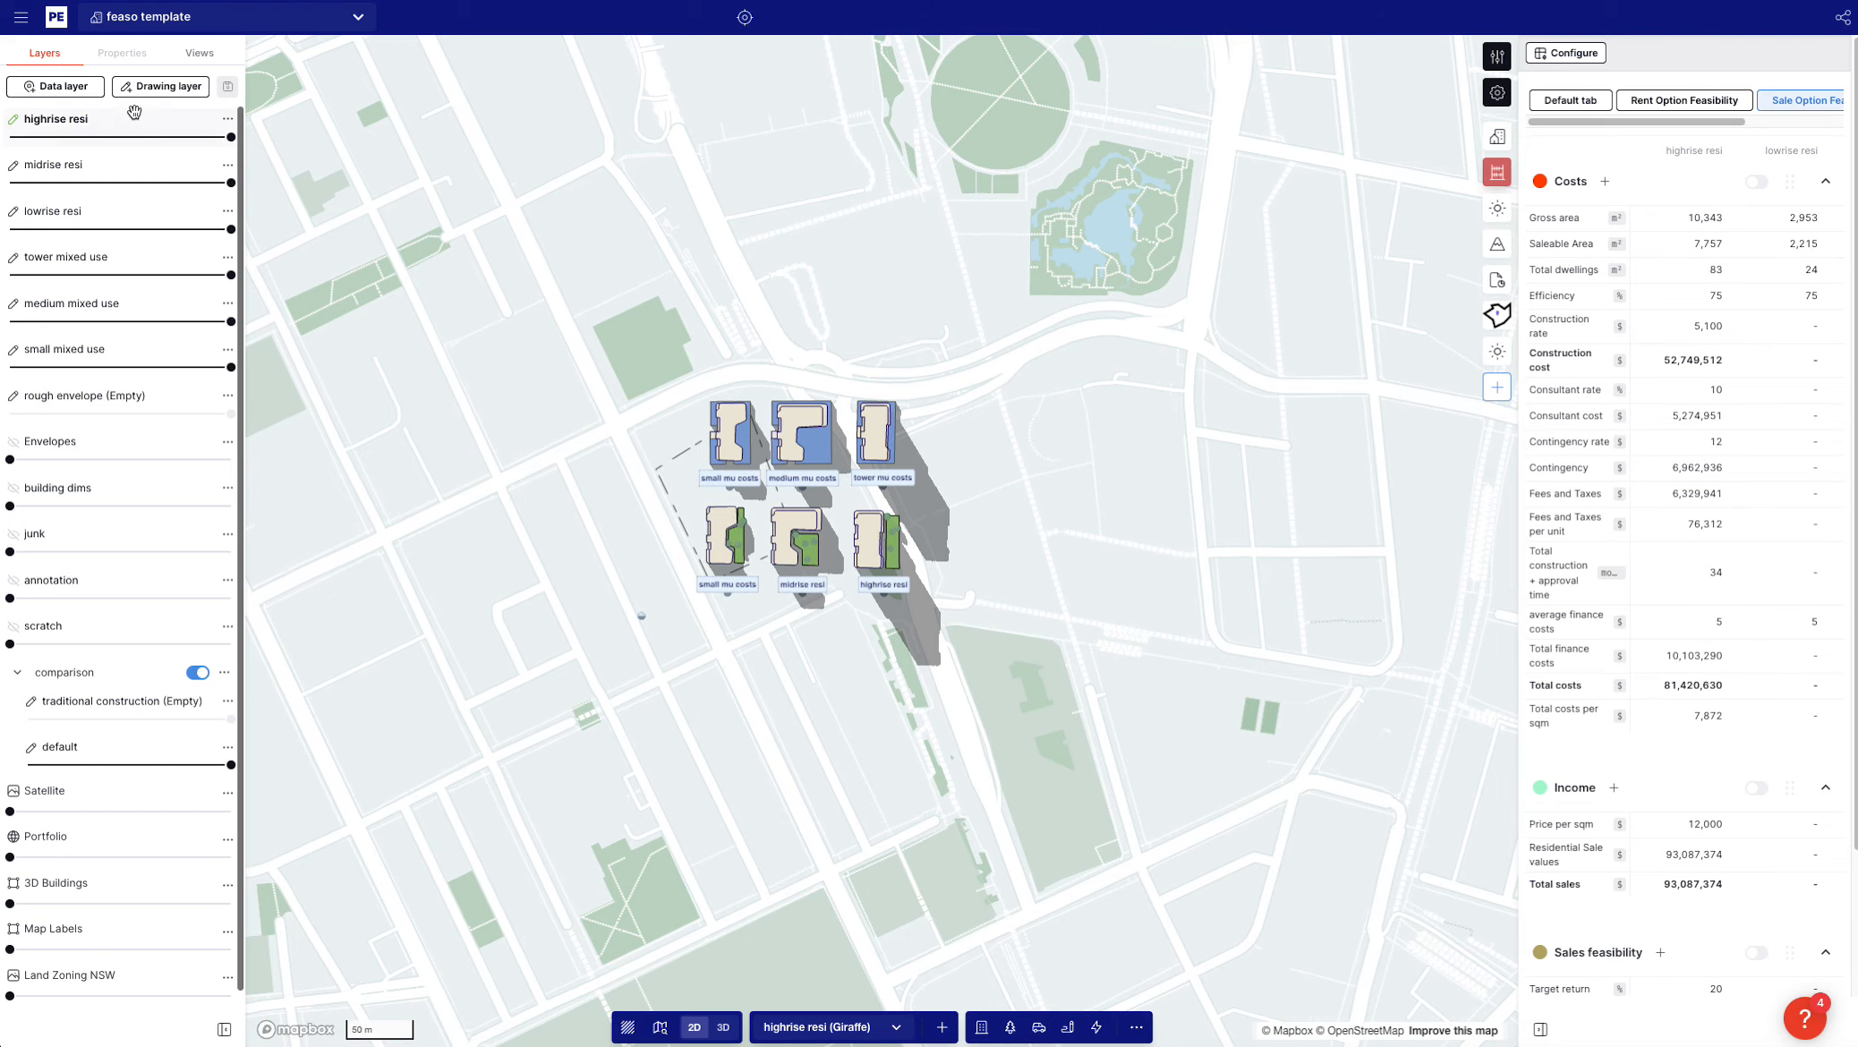
Rename the small mu costs label in the residential row as "low rise resi"
scroll(851, 600, up, 5)
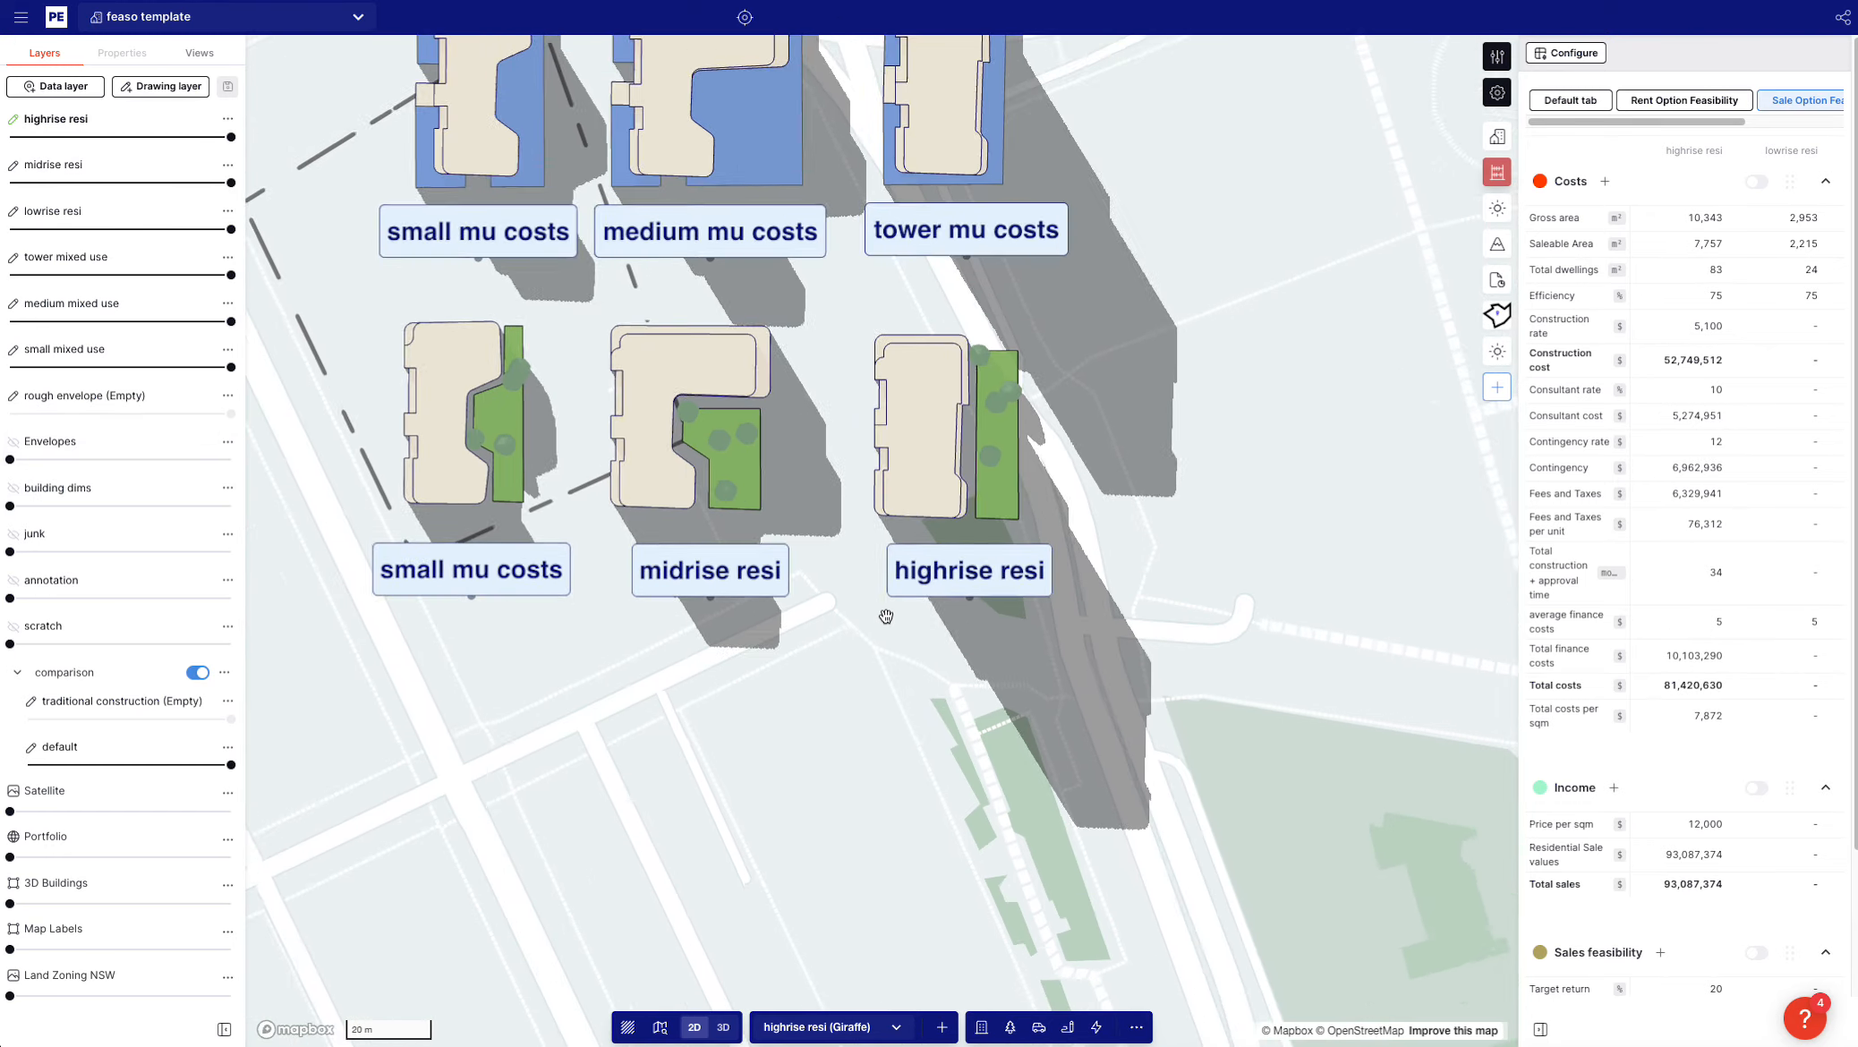
drag(838, 598, 874, 733)
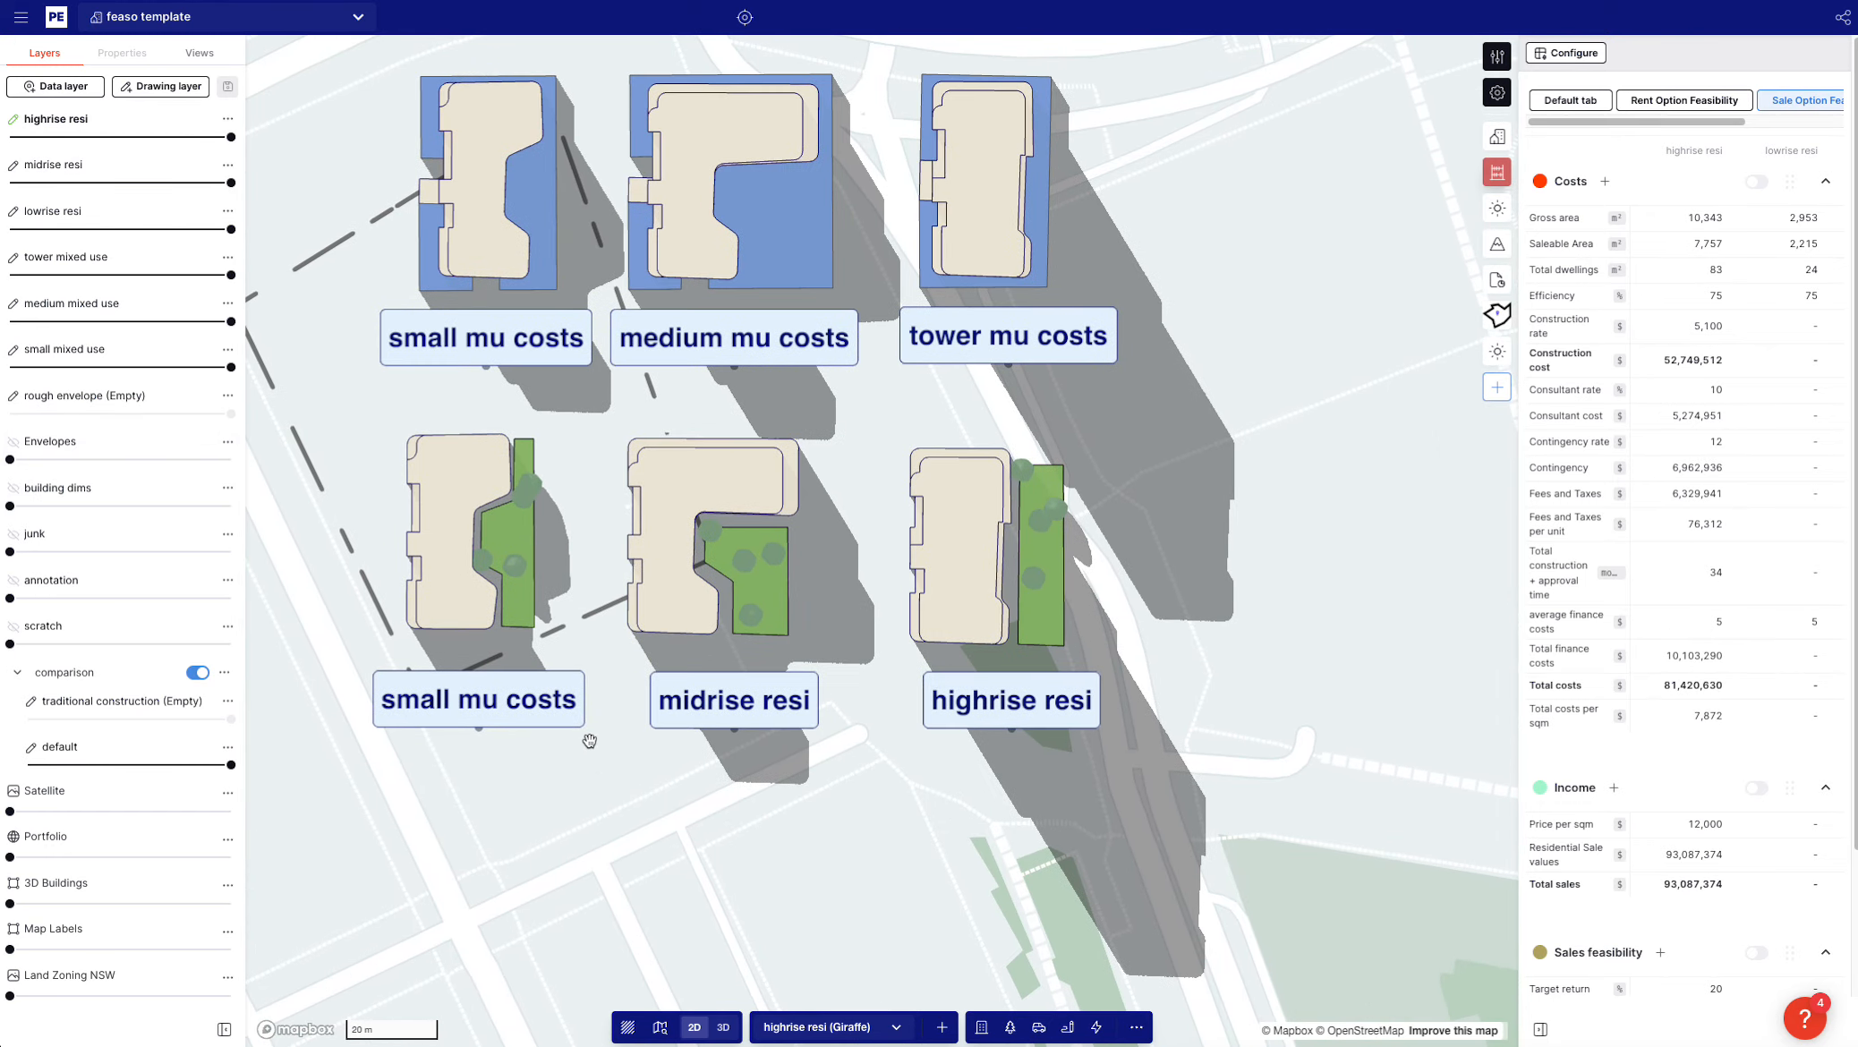
click(475, 723)
click(57, 440)
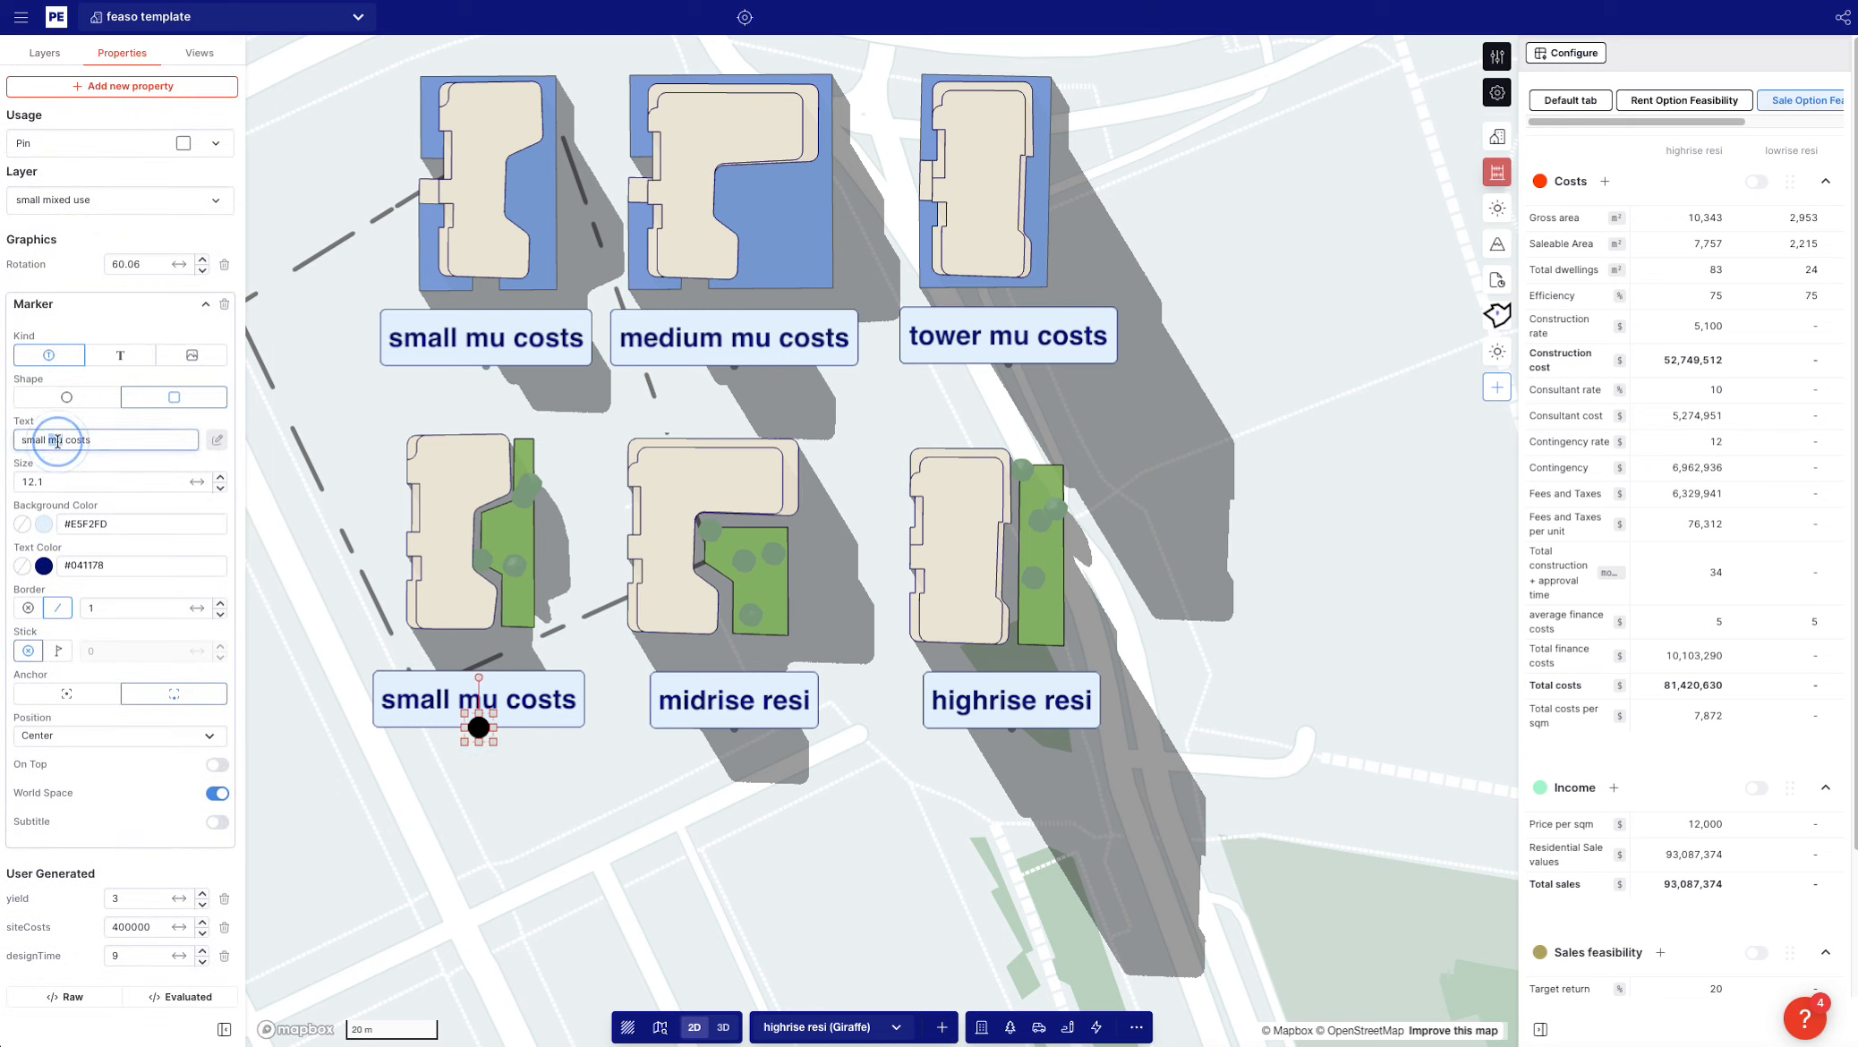
triple_click(57, 440)
text(low r)
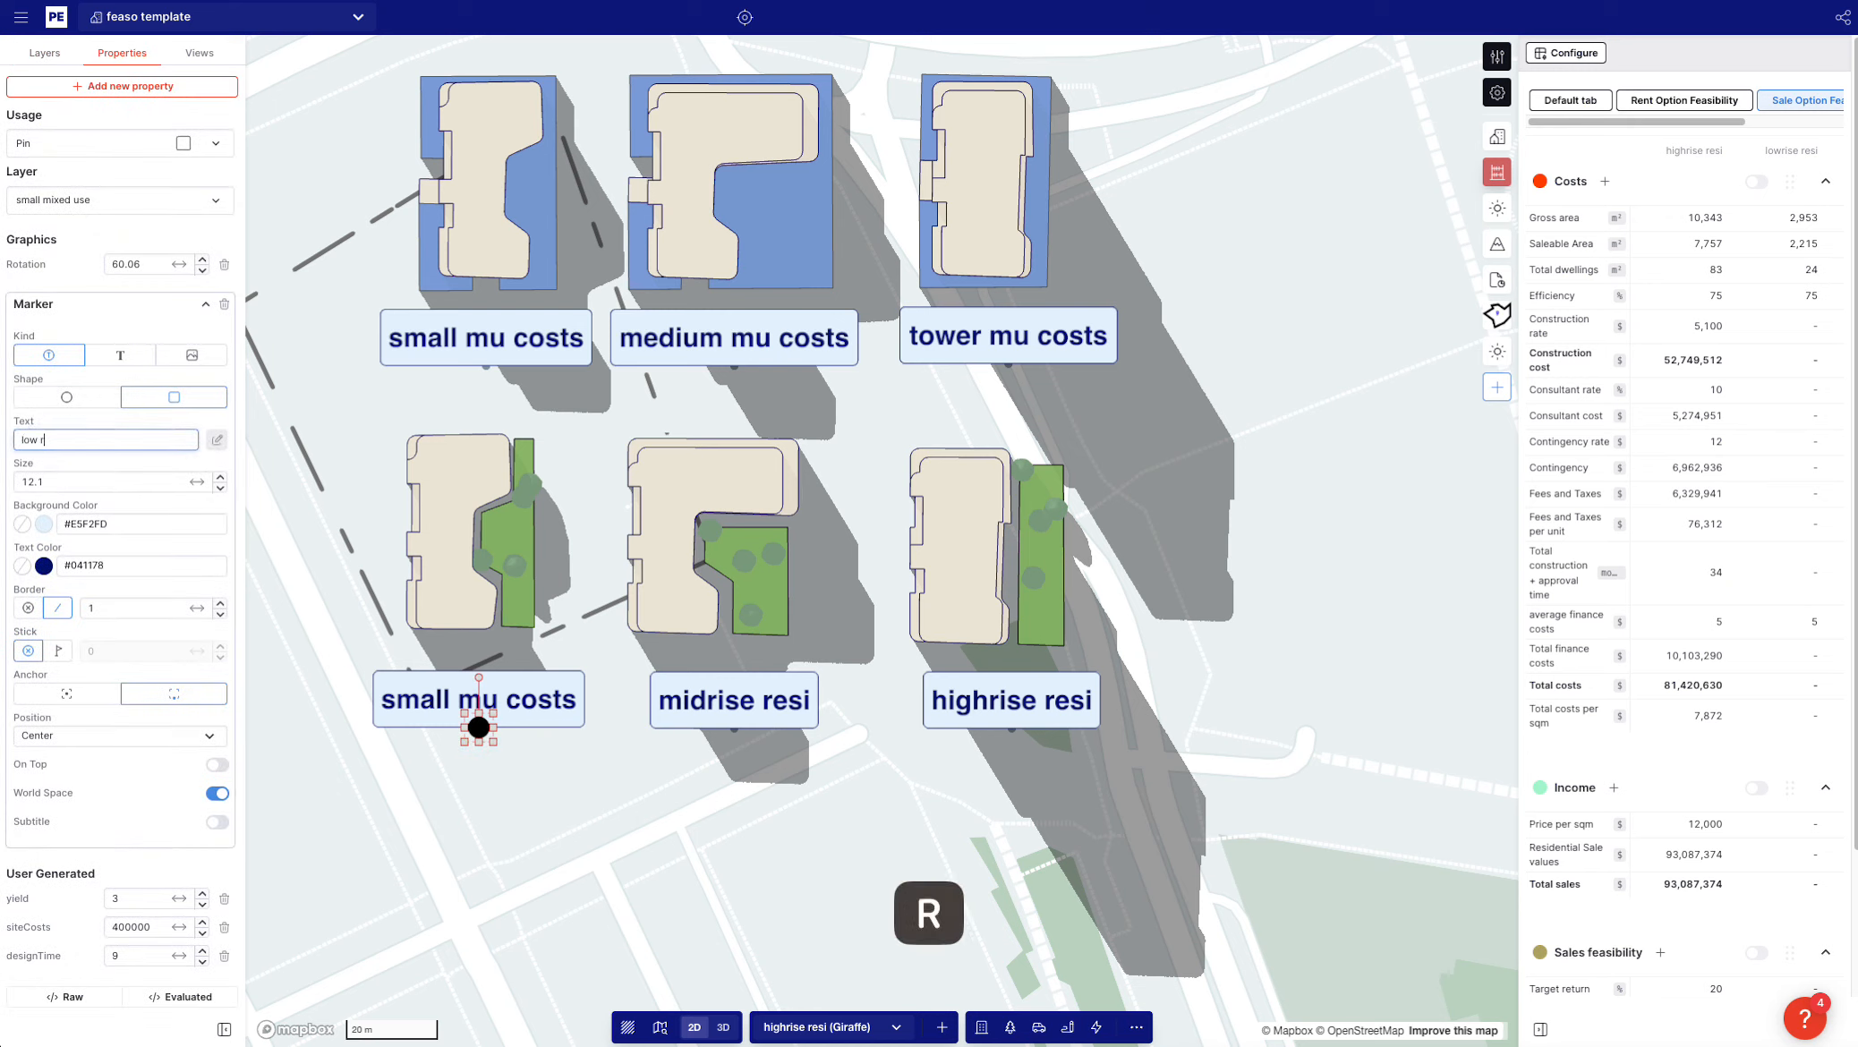
text(ise resi)
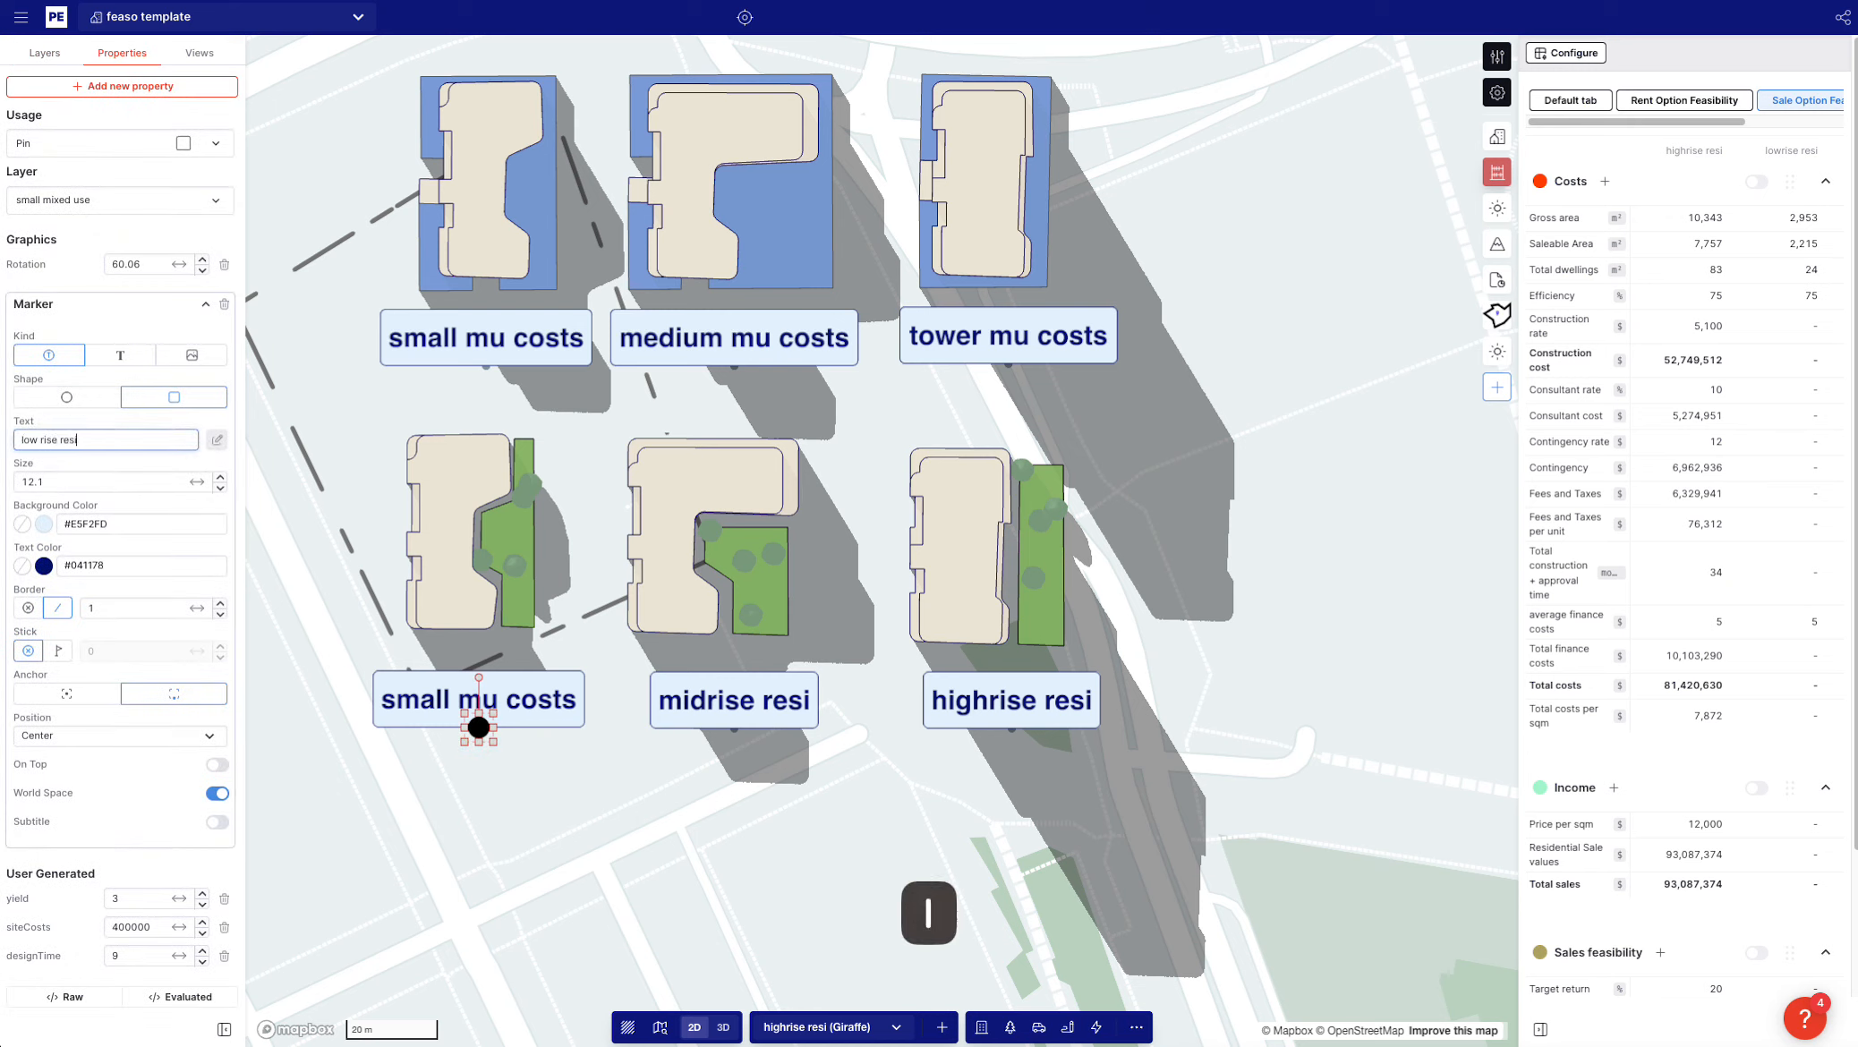
Assign the low rise resi label to the lowrise resi layer and check the layer of the building above it
click(72, 203)
text(low)
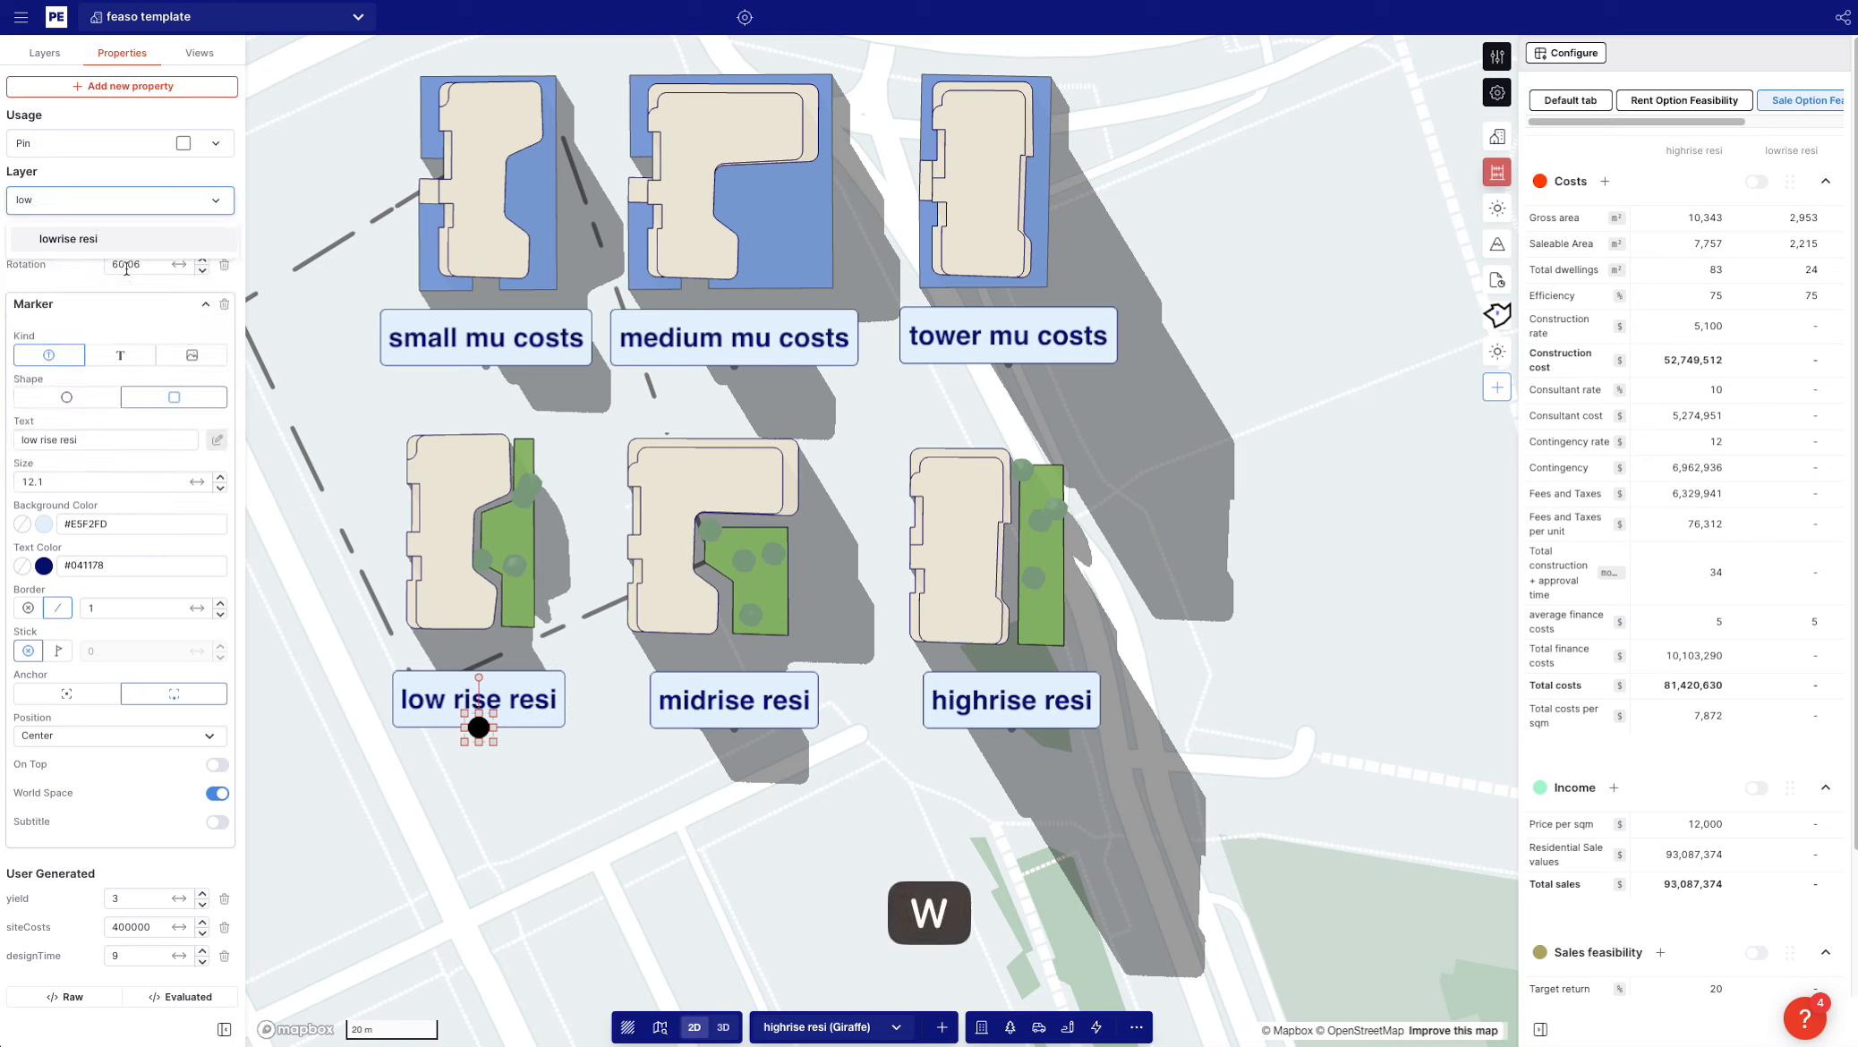
click(80, 242)
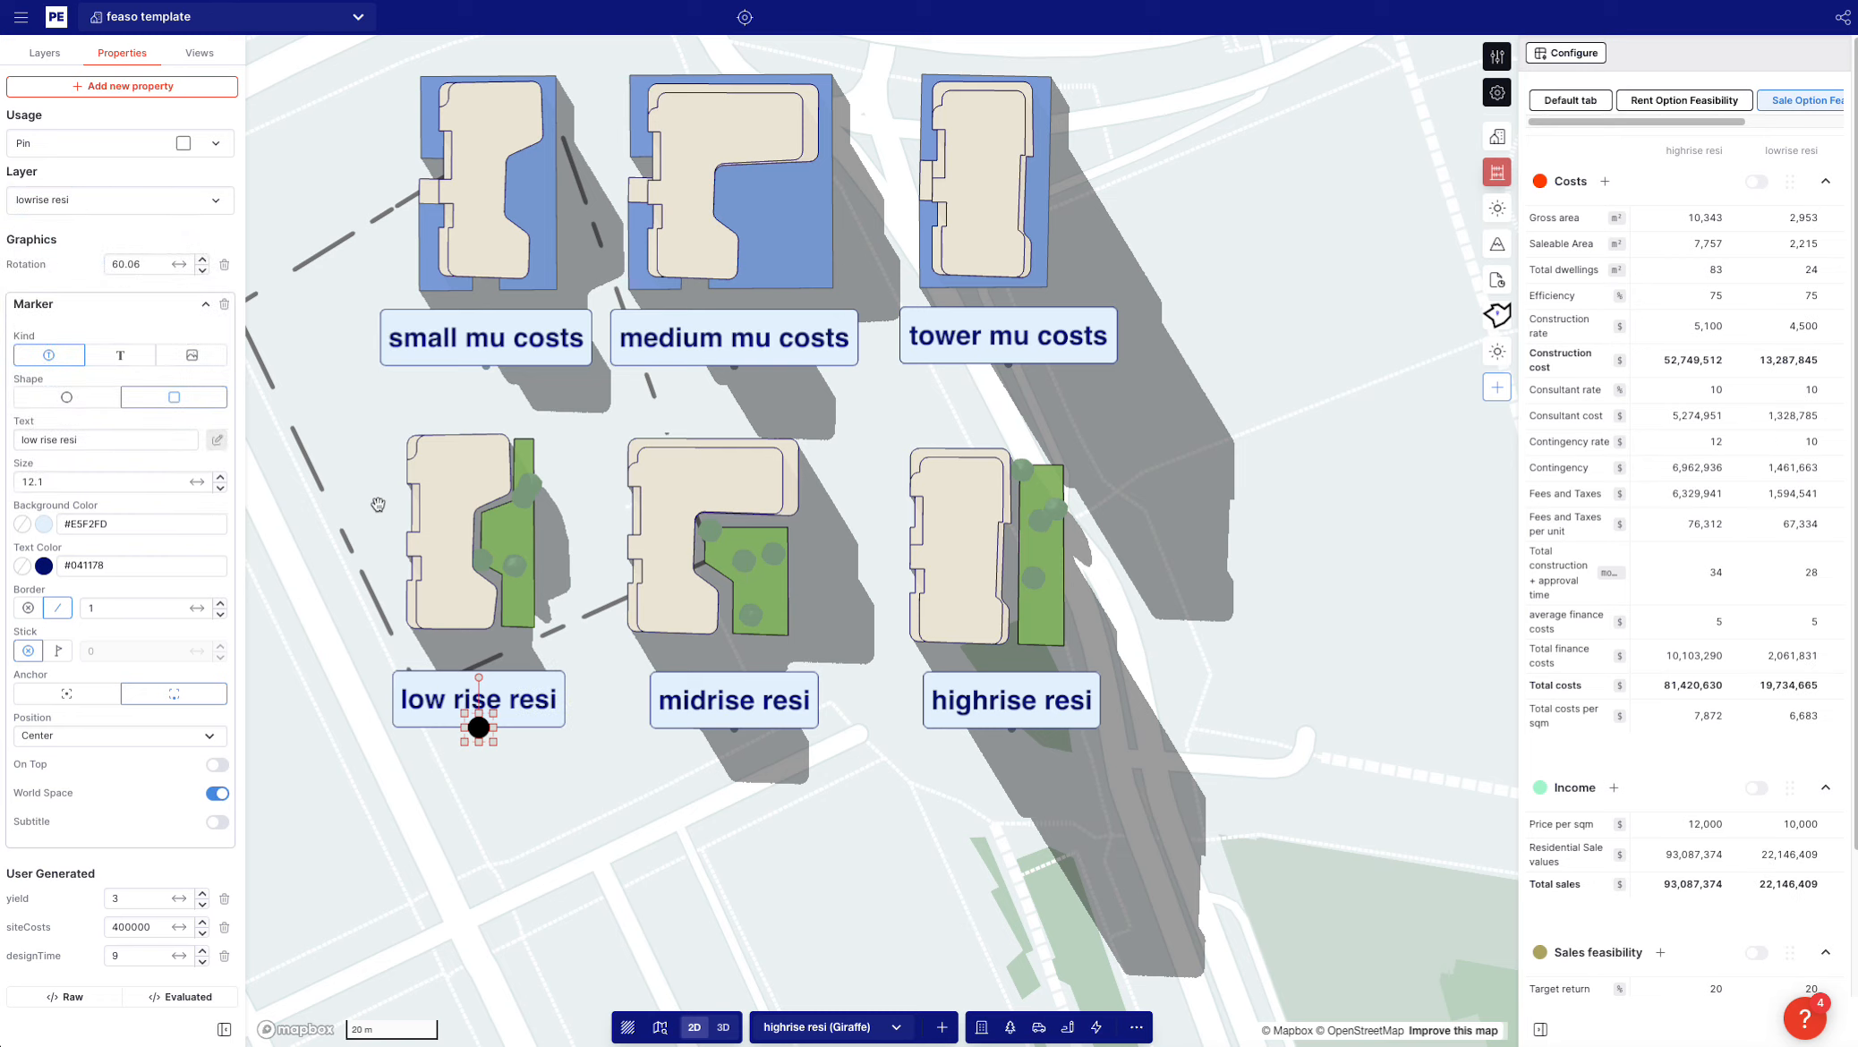
click(451, 501)
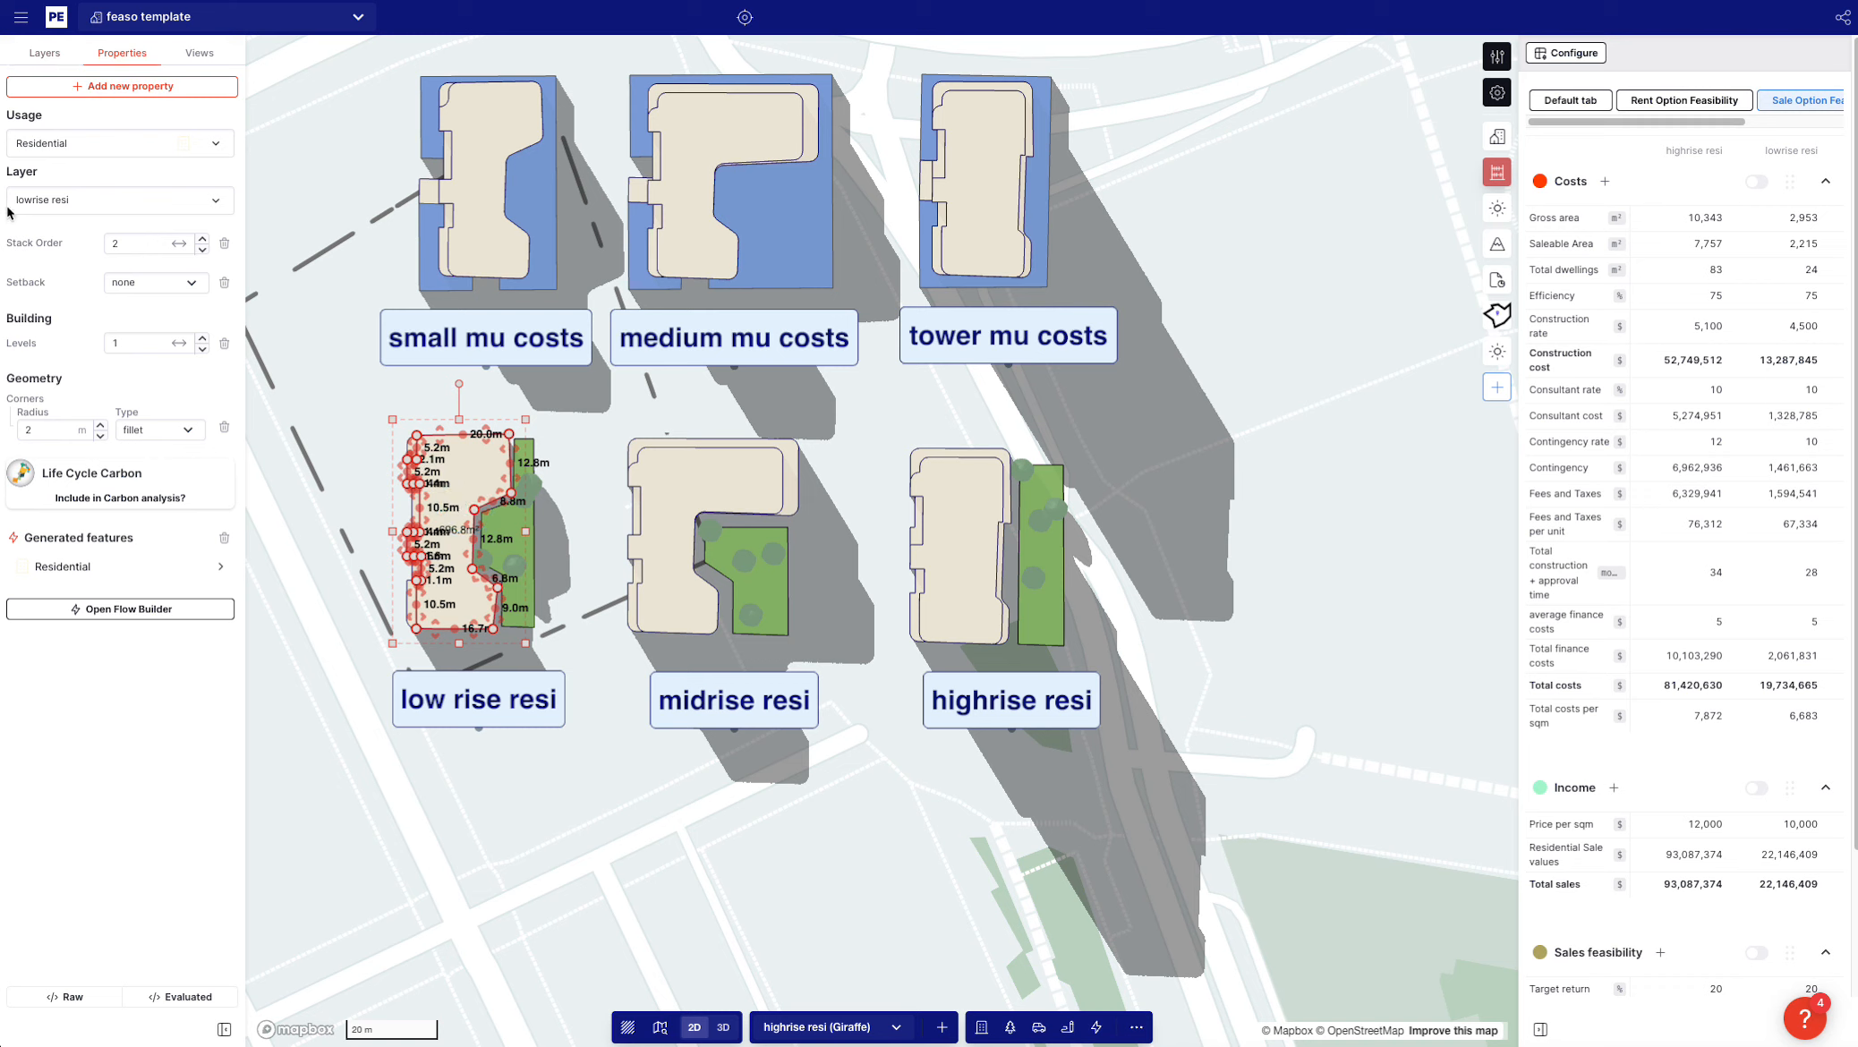
click(484, 686)
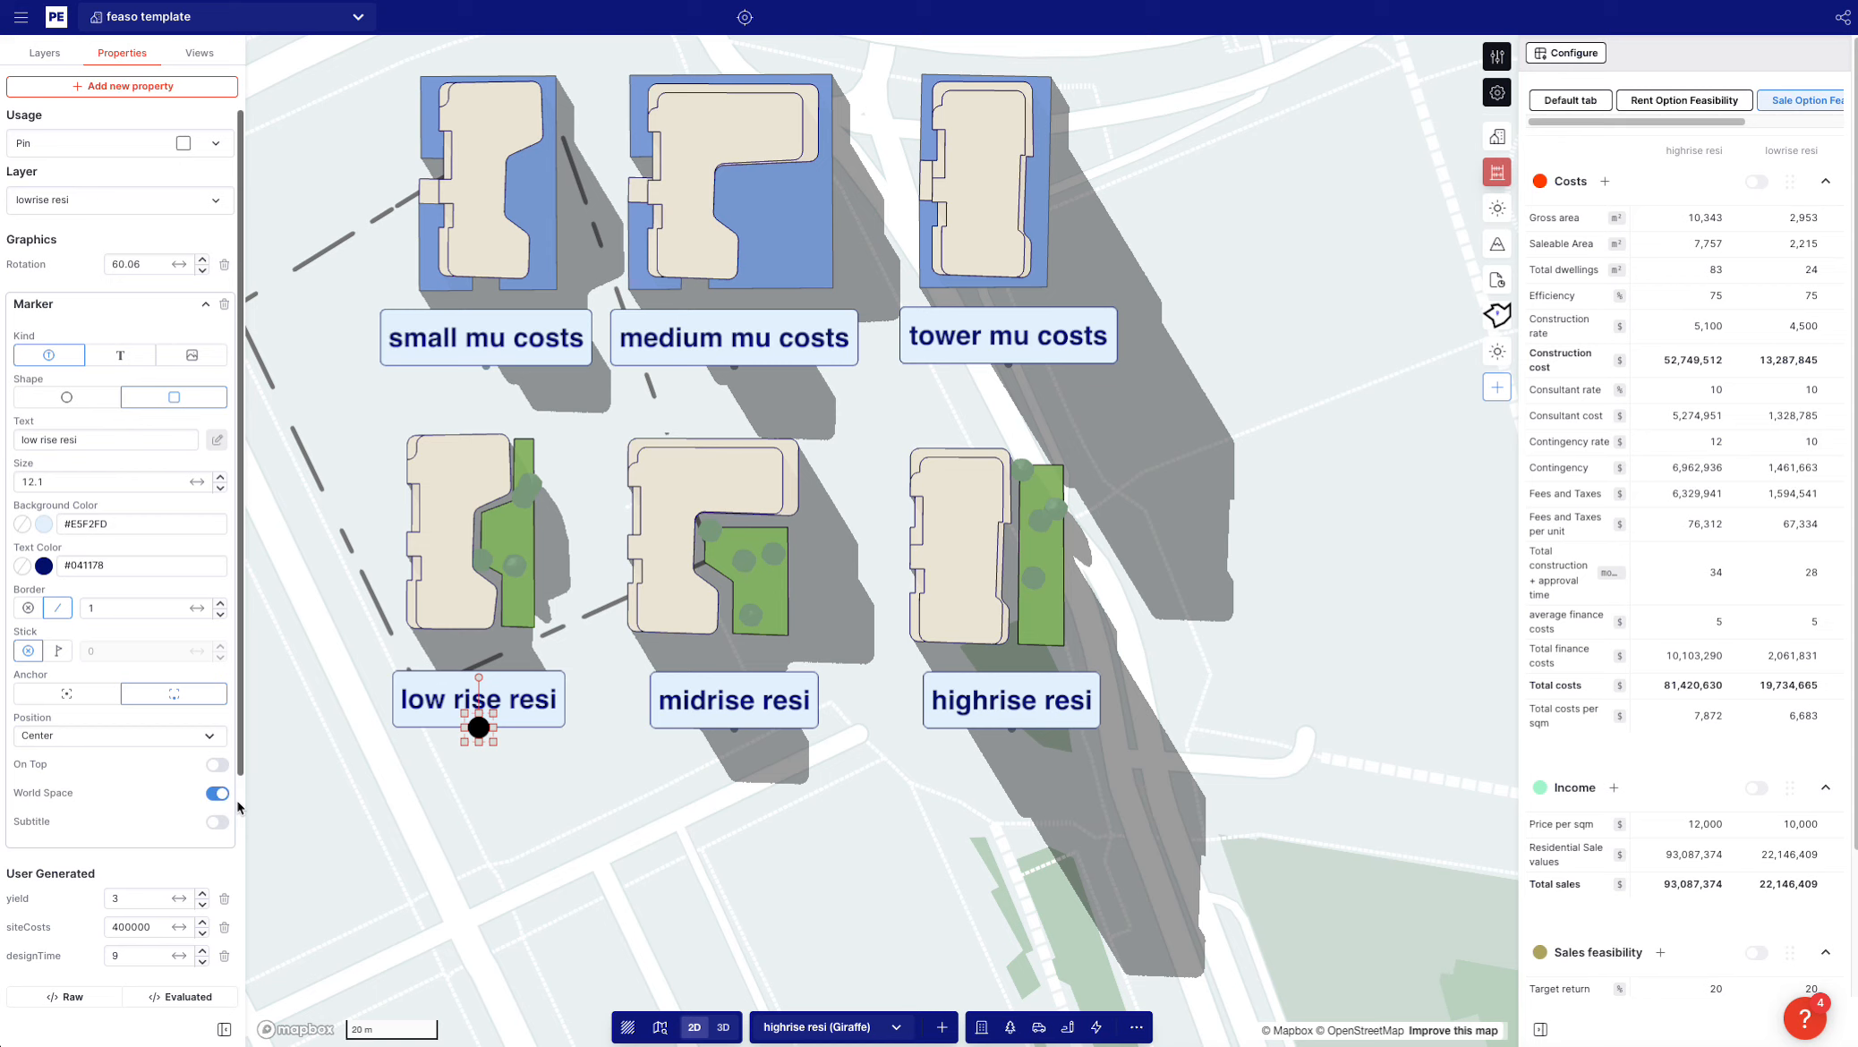
Assign the midrise resi label to the midrise resi layer and check the layer of its building
click(719, 743)
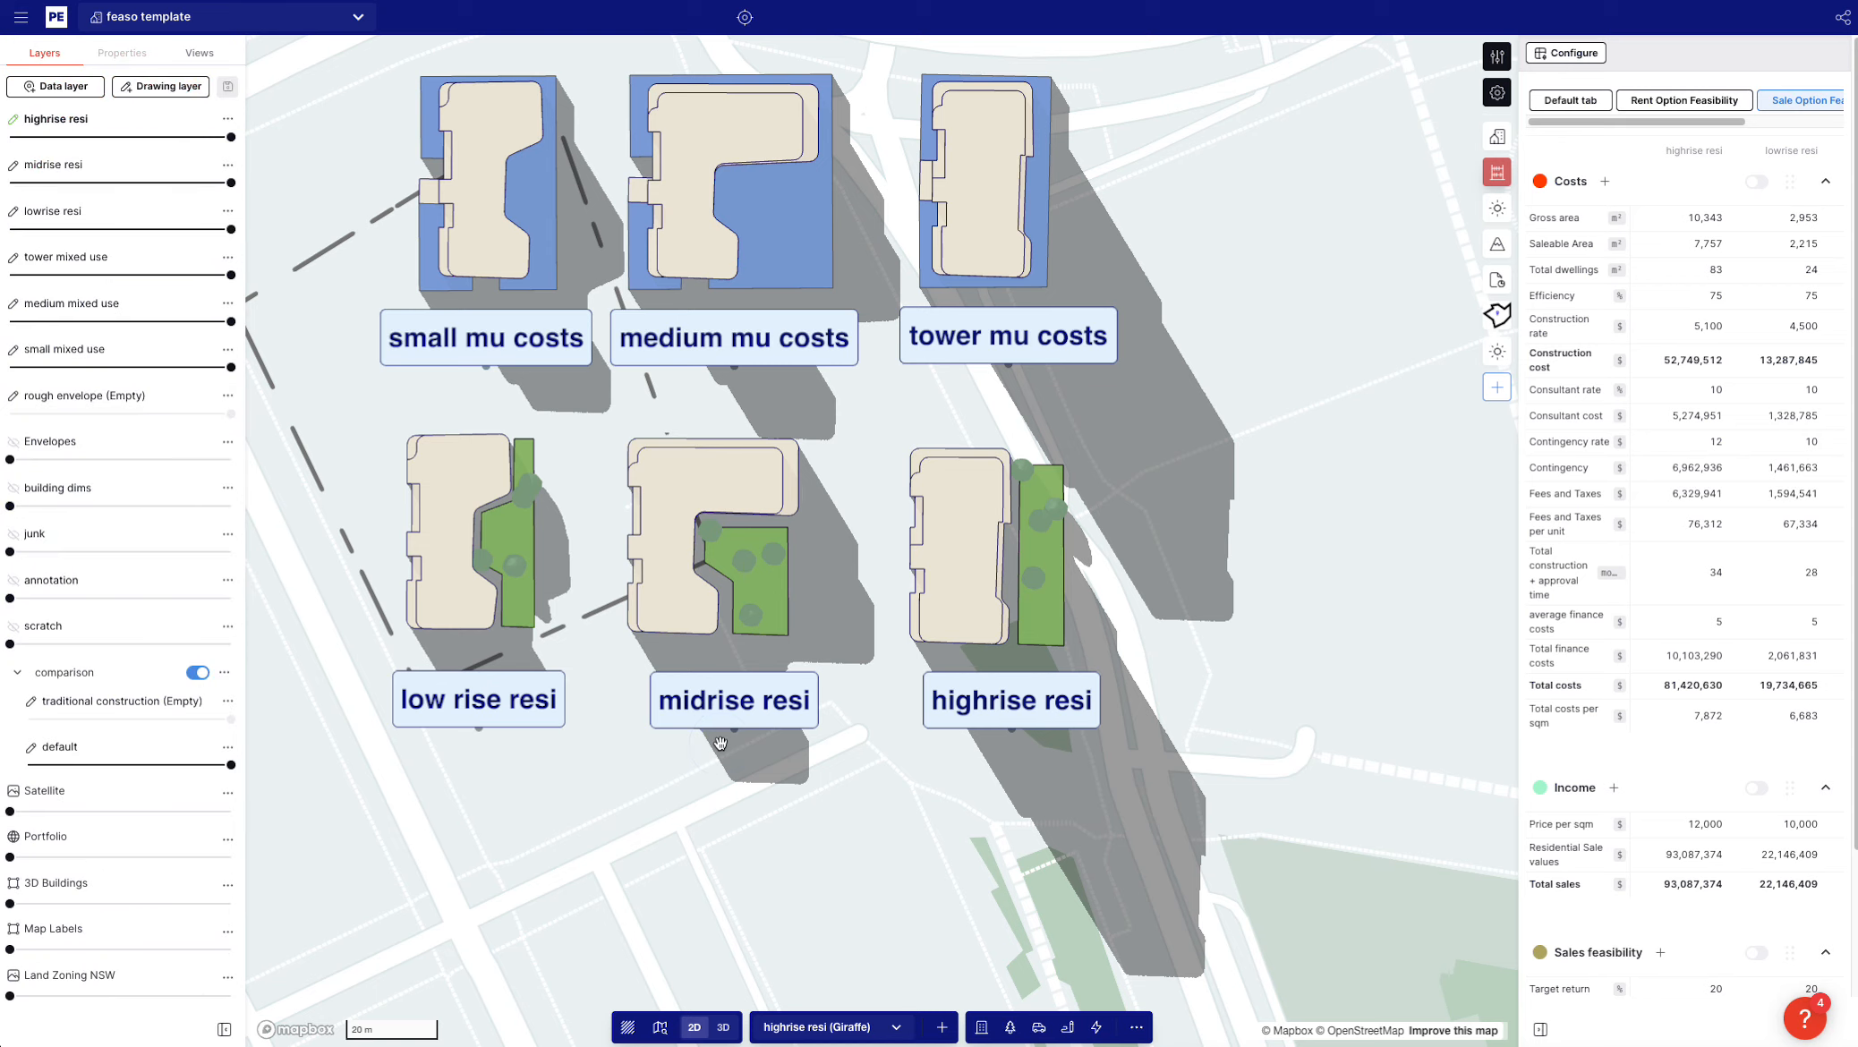
click(745, 711)
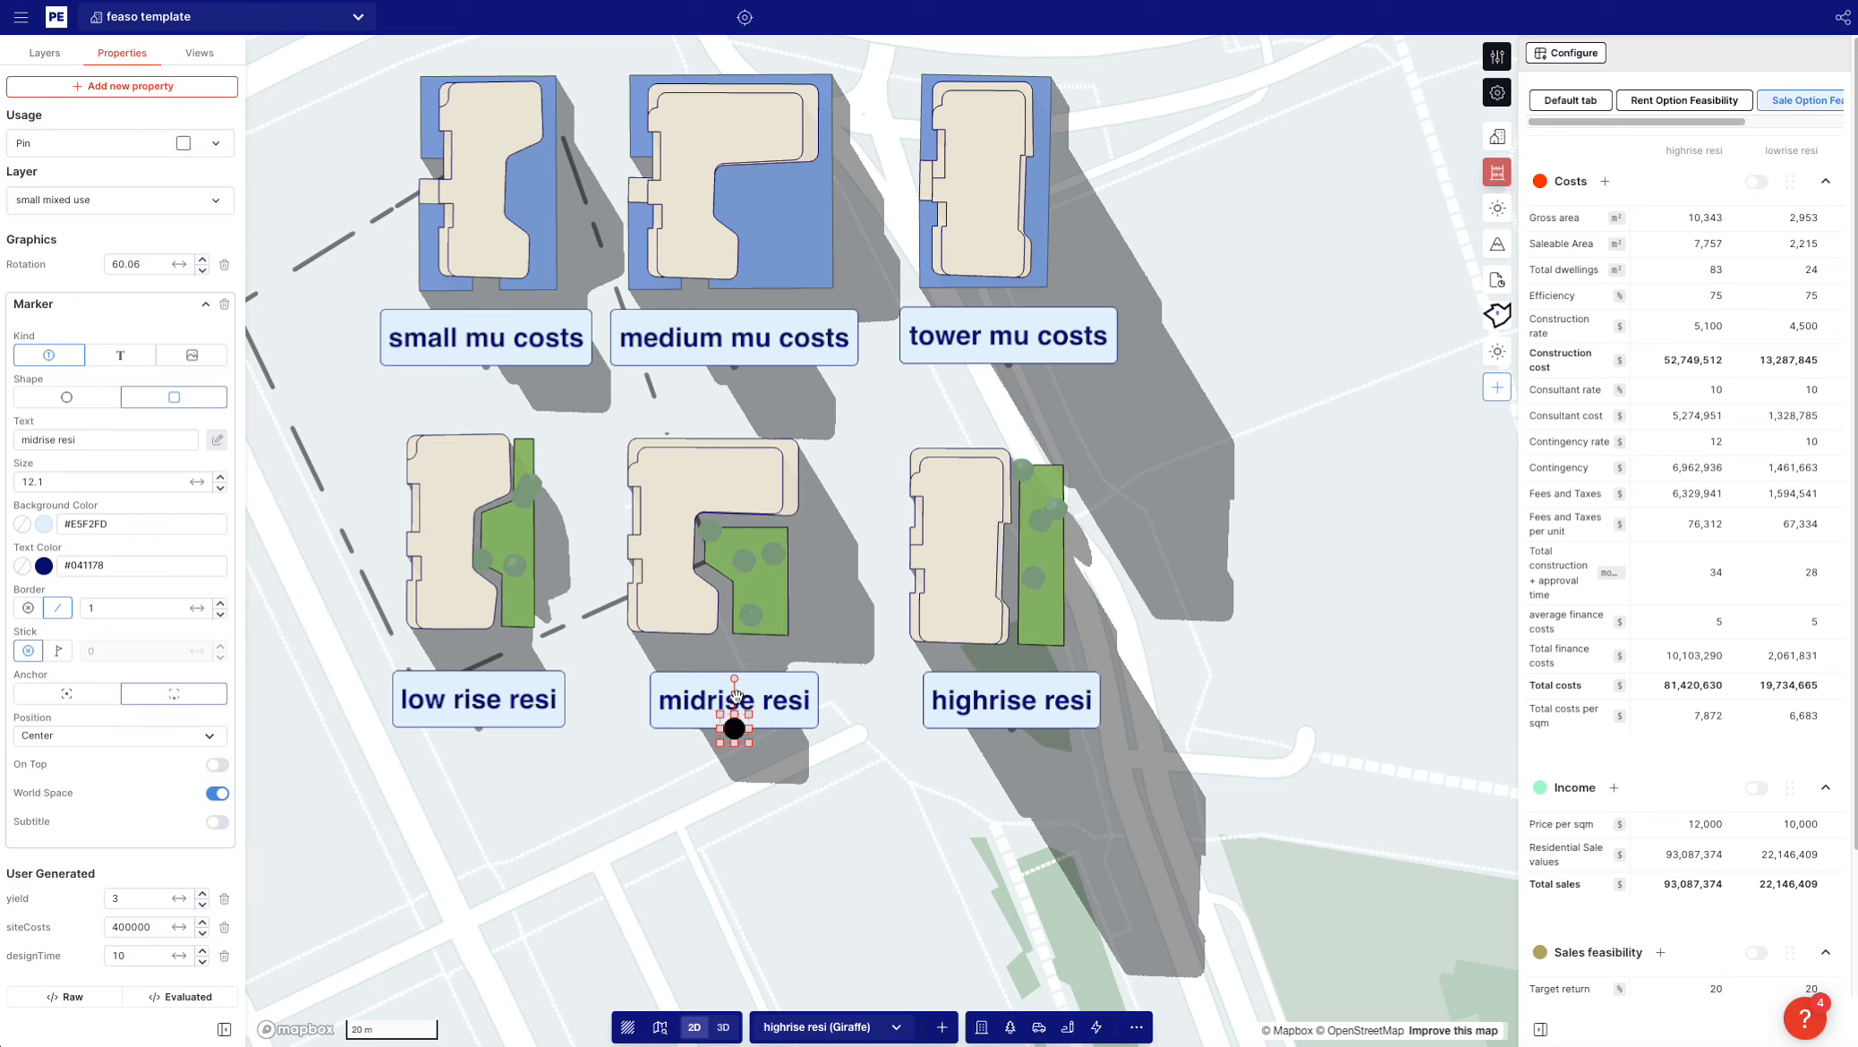
click(112, 200)
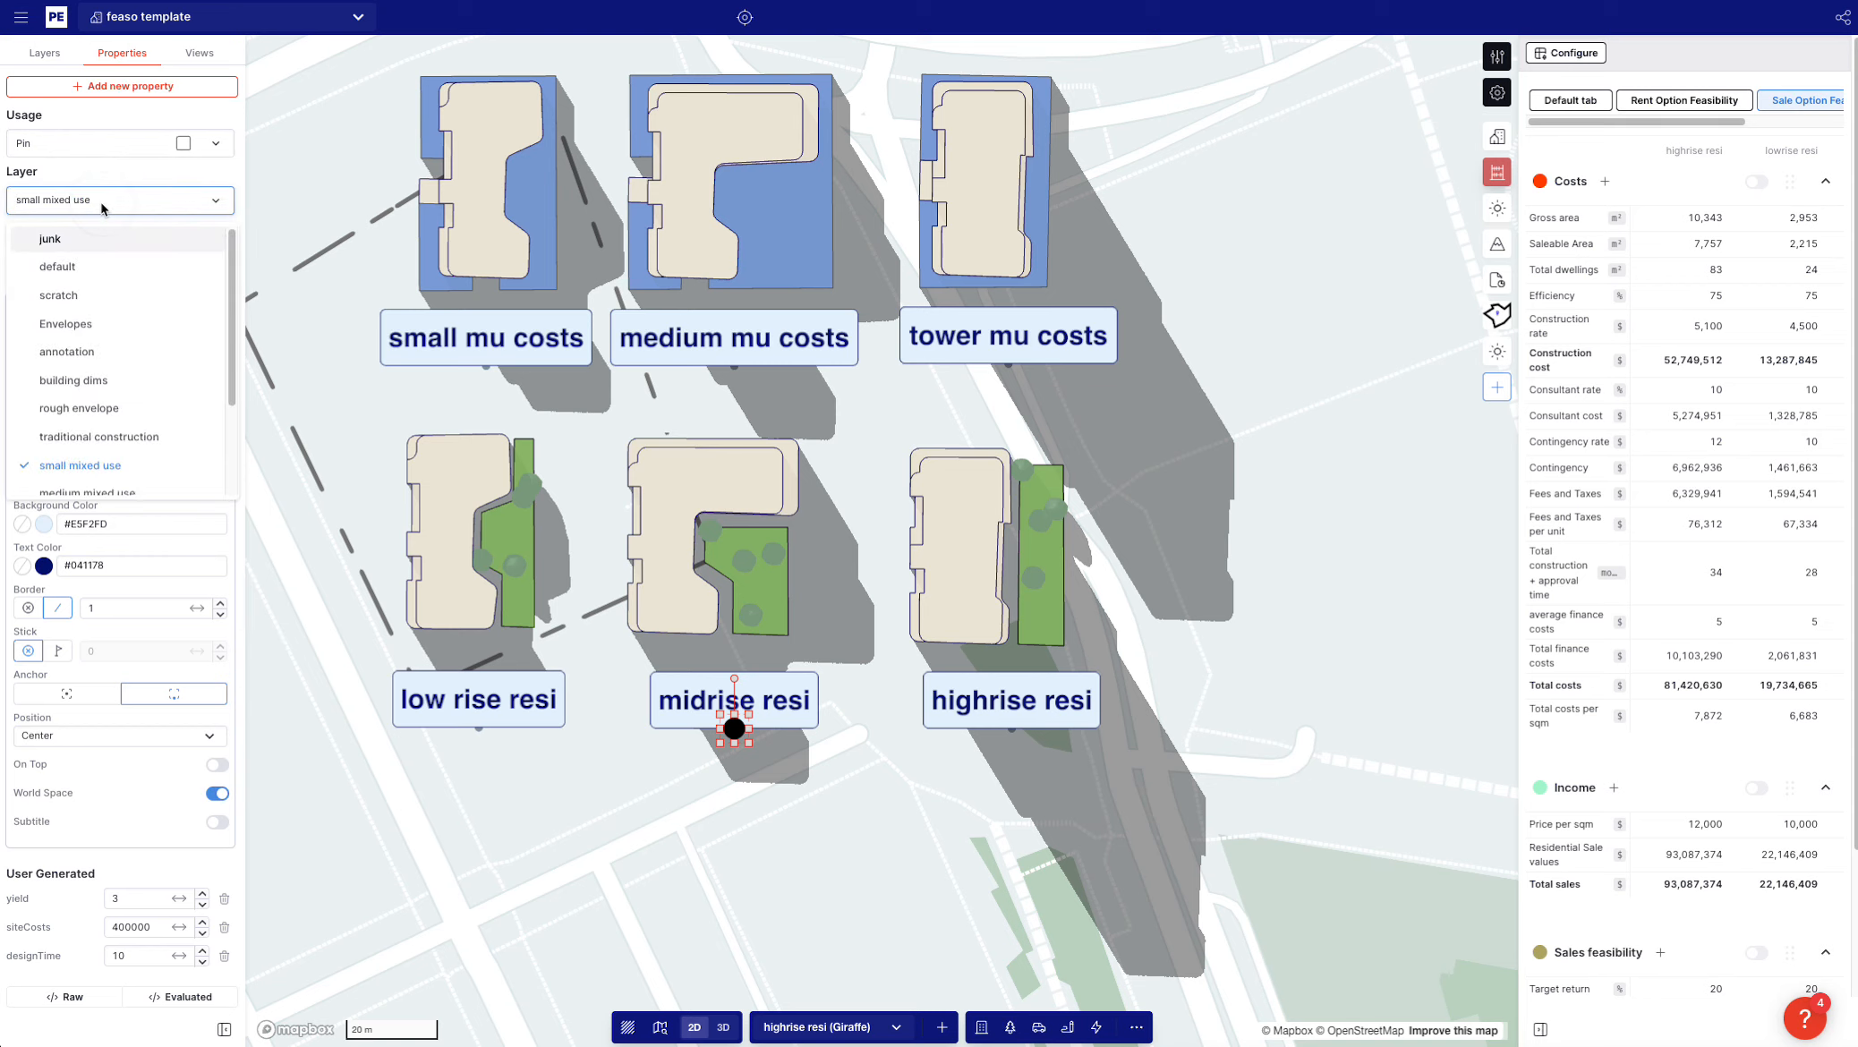
text(mid)
click(94, 241)
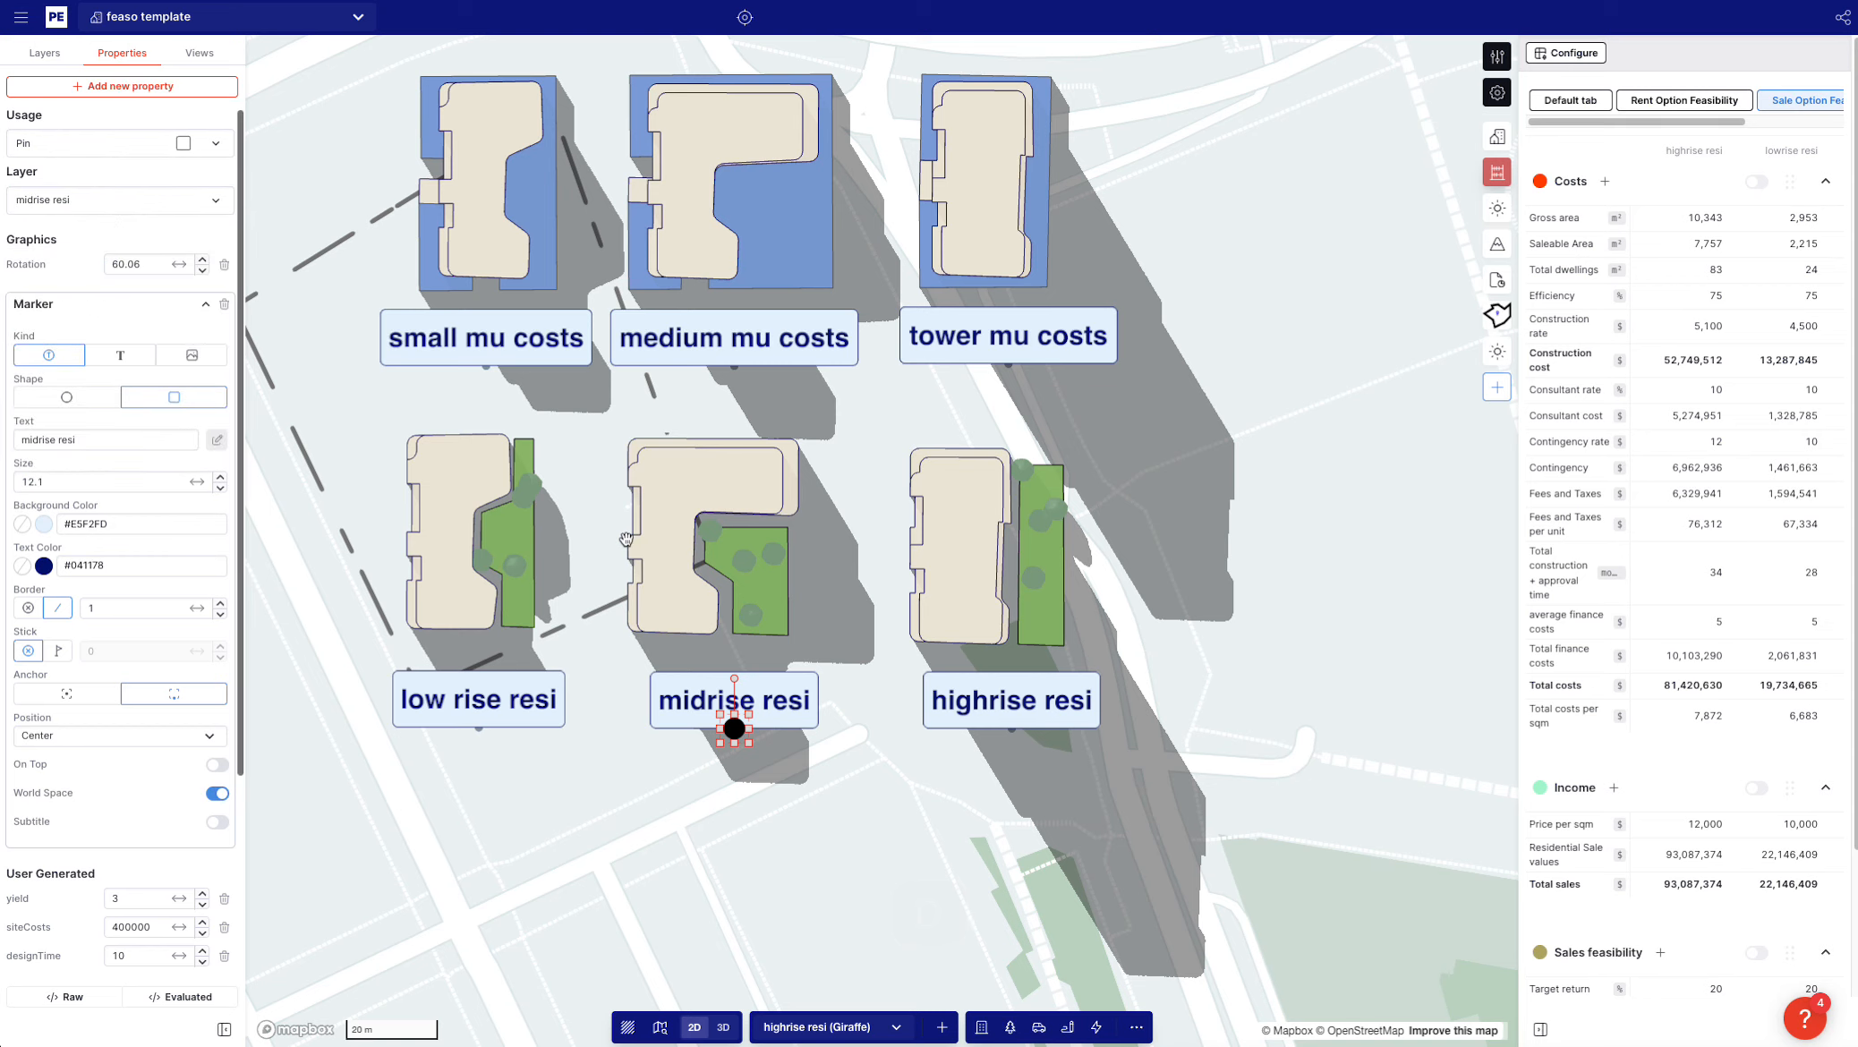
click(652, 580)
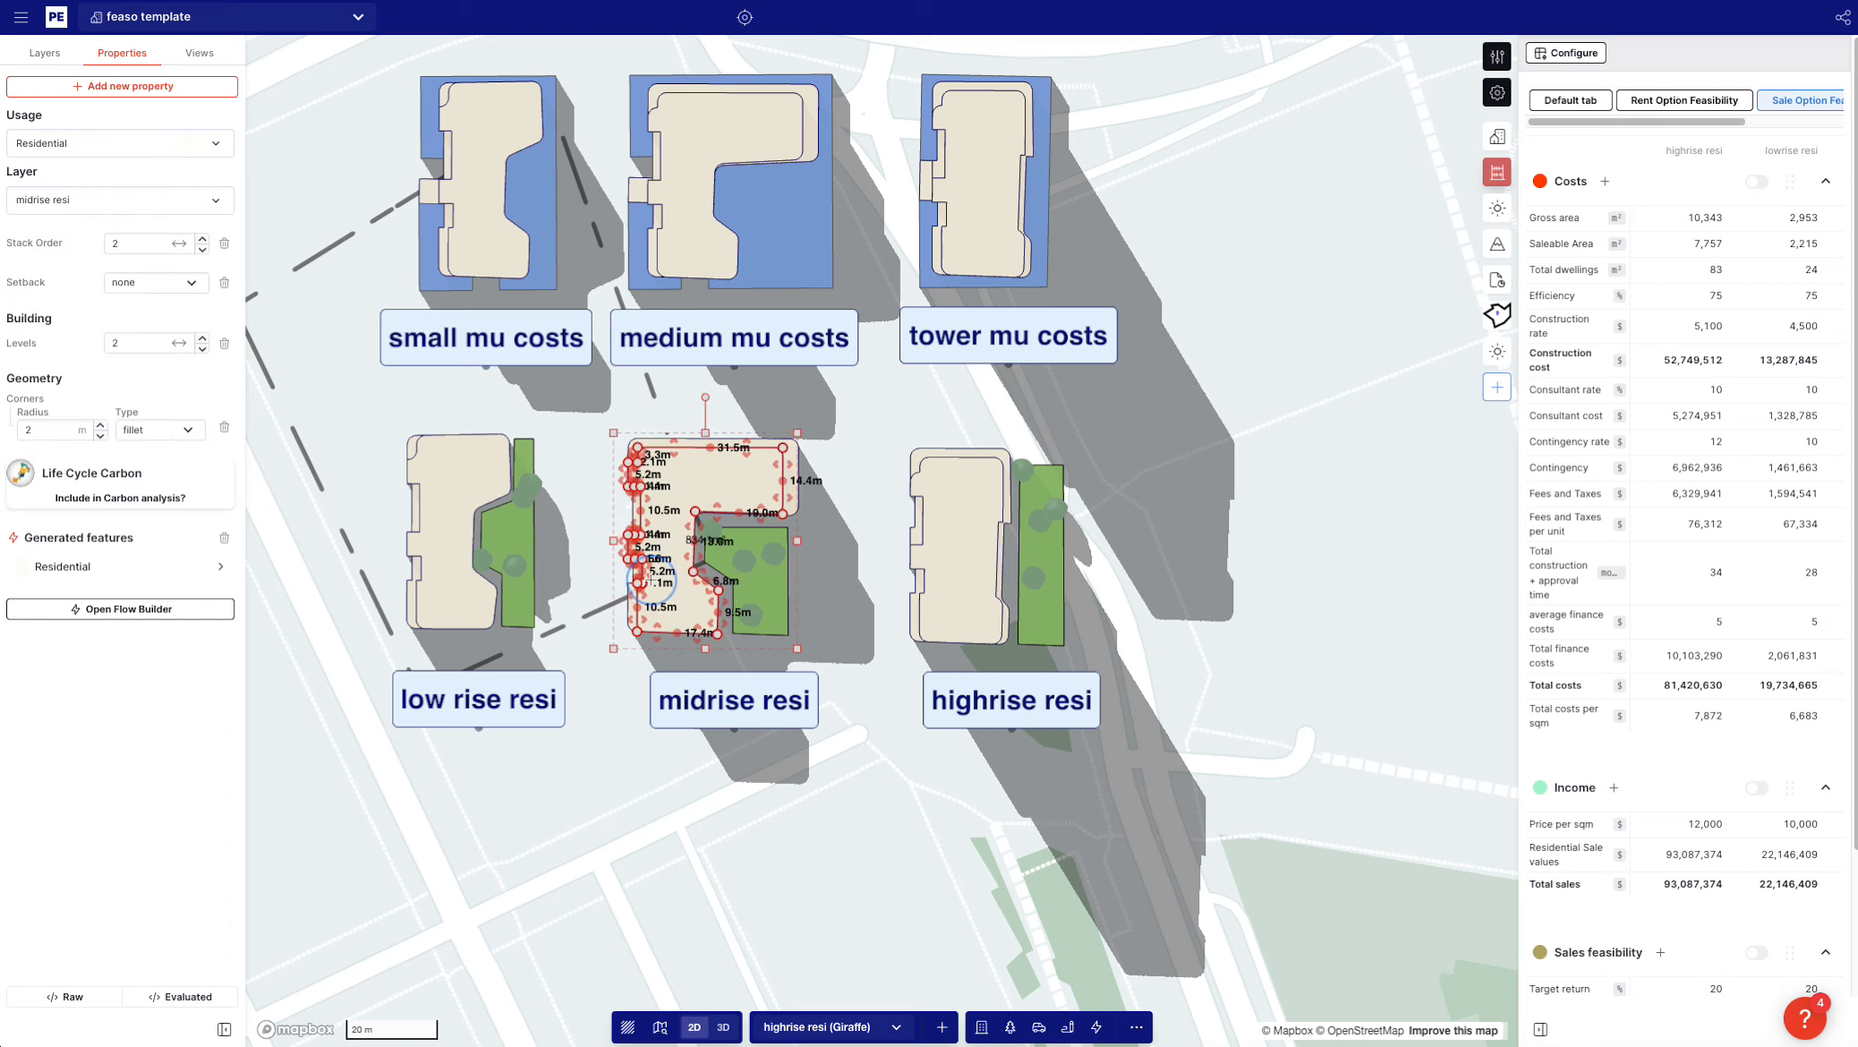
Draw a horizontal dividing line about 228 m long between the mixed-use row and the residential row
click(696, 803)
drag(723, 797, 859, 843)
scroll(856, 859, down, 2)
key(l)
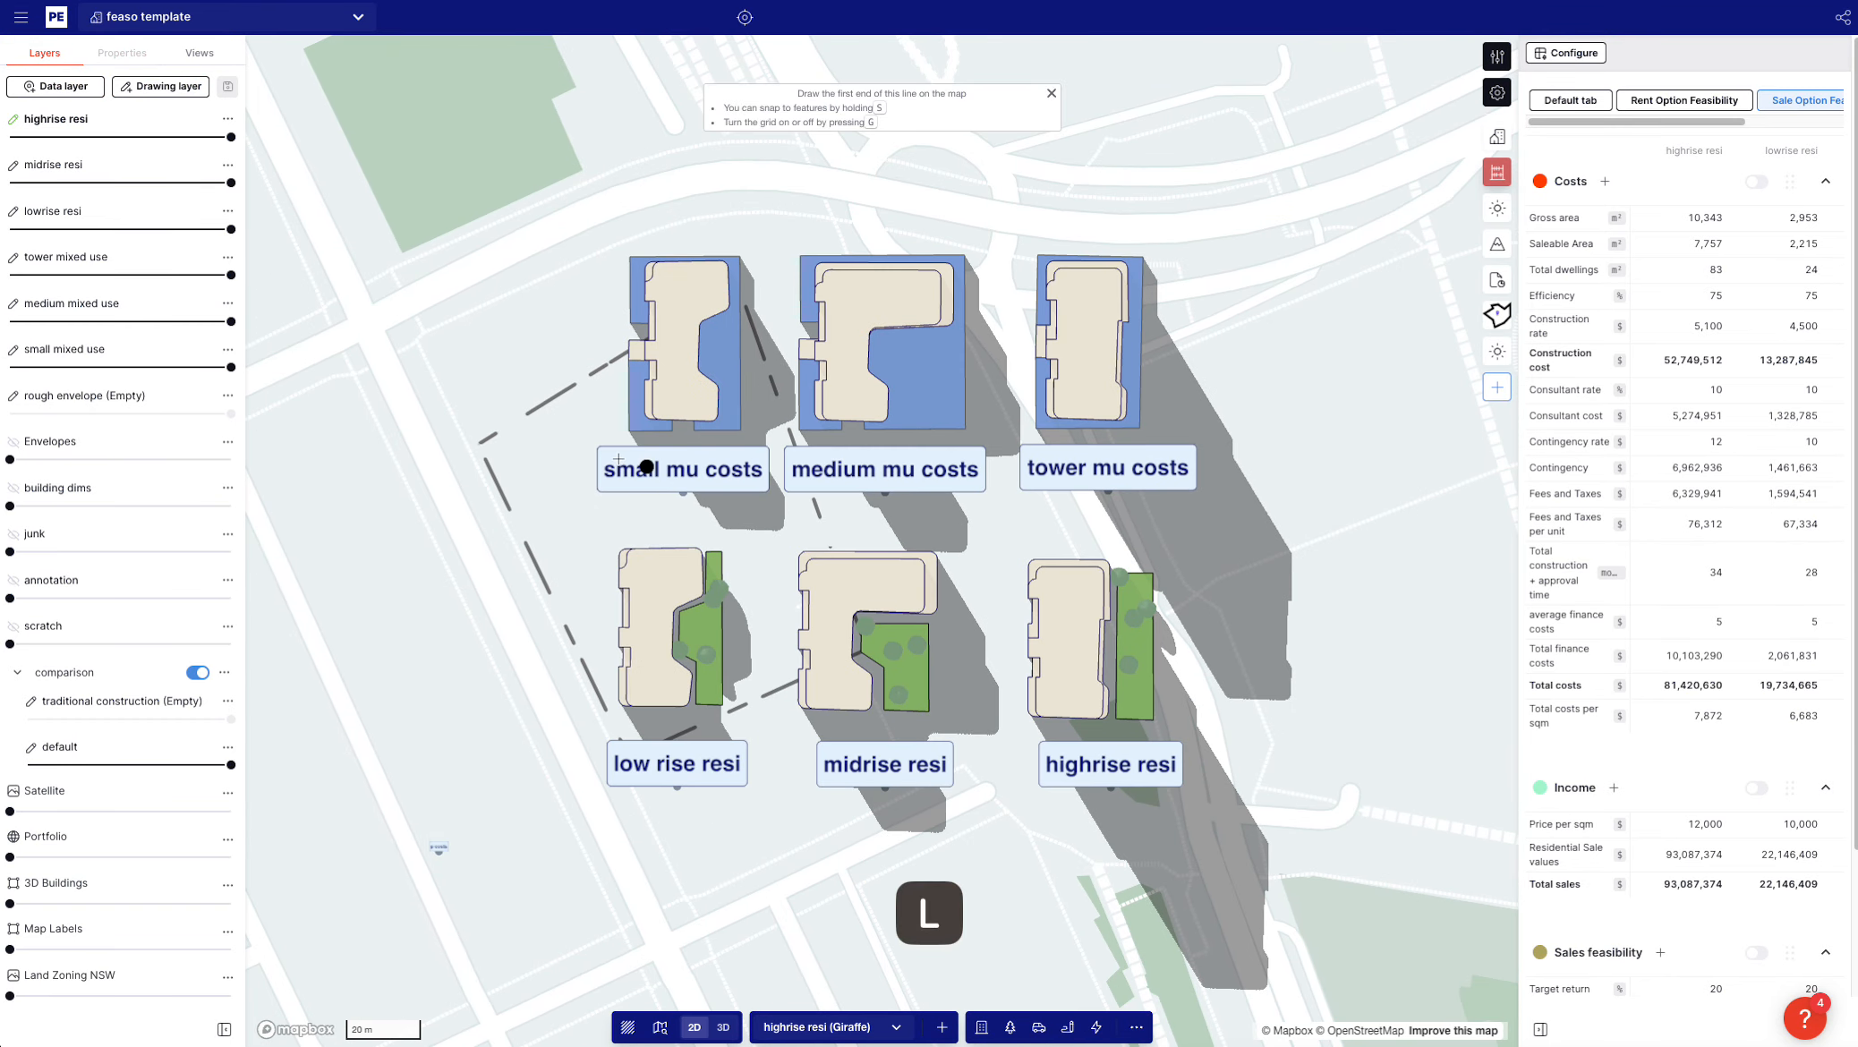
click(510, 516)
double_click(1363, 517)
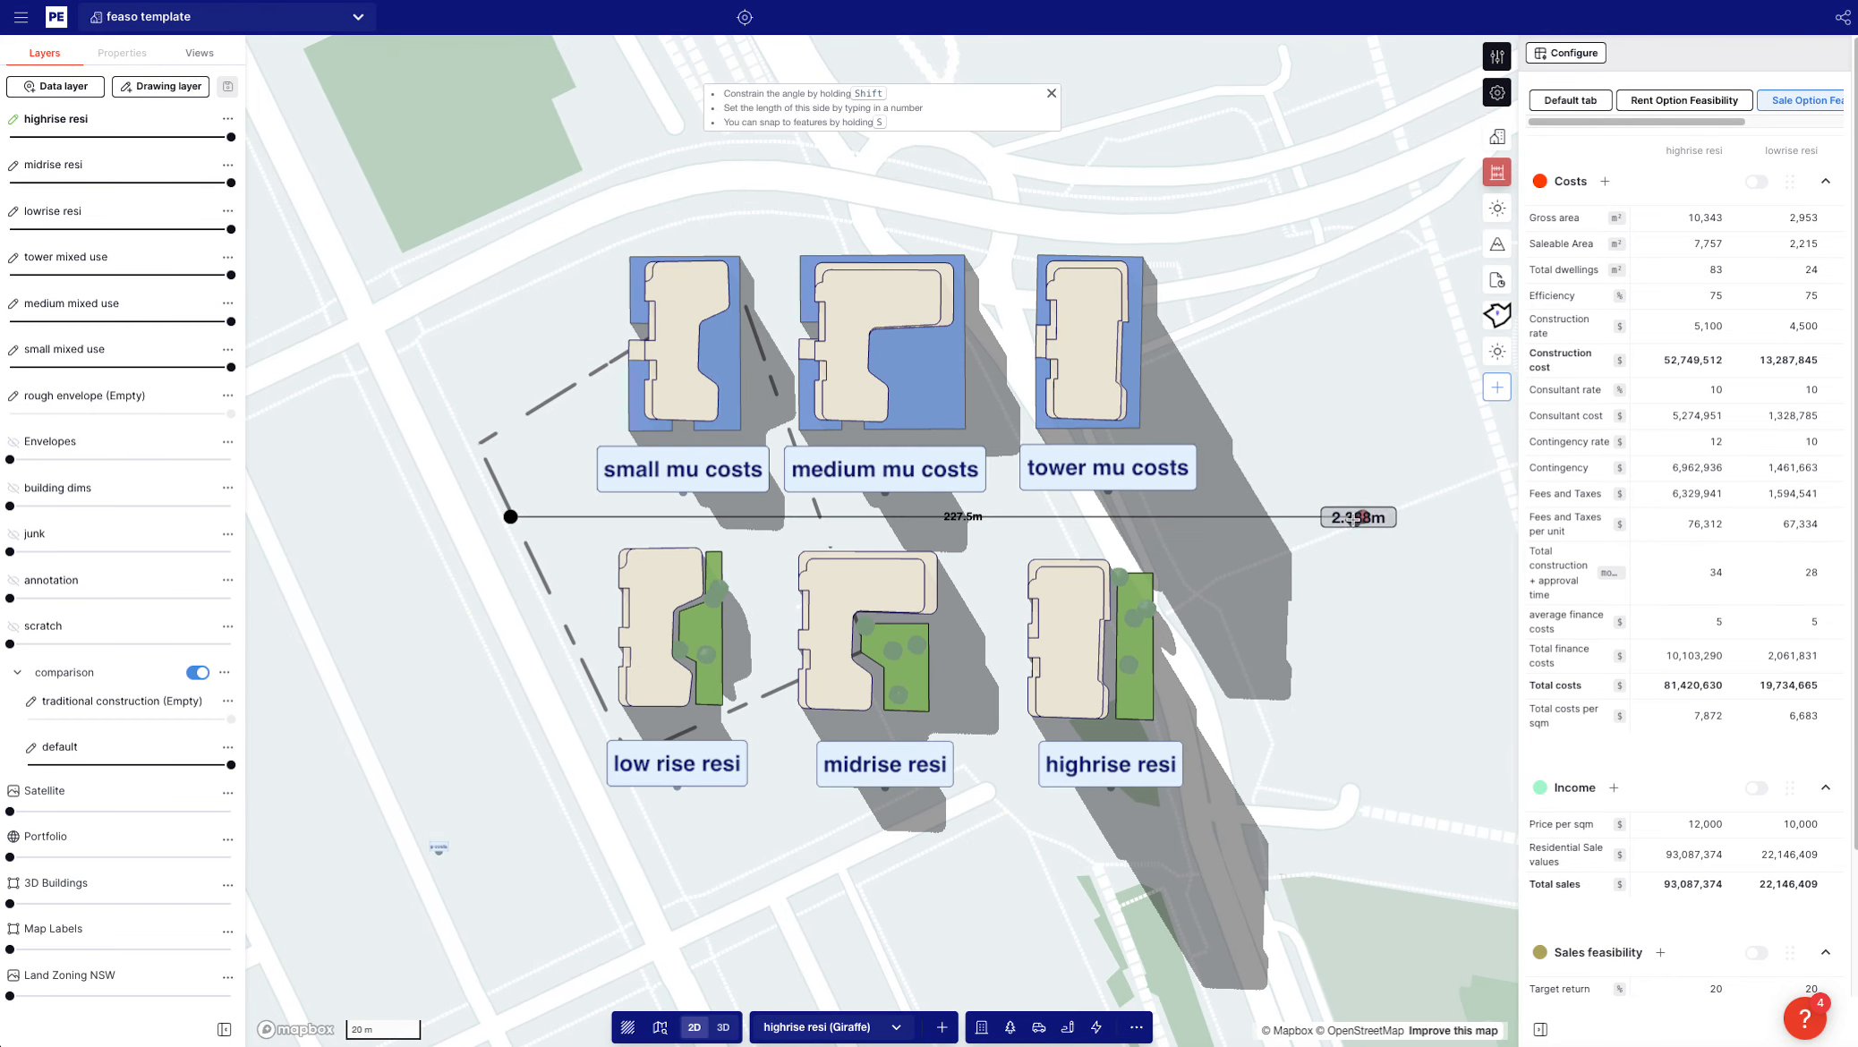
click(1294, 717)
Draw a vertical dividing line between the first two building columns and copy it between the second and third columns
key(l)
click(776, 191)
shift+double_click(775, 901)
alt+shift+drag(775, 871, 1006, 850)
click(1337, 814)
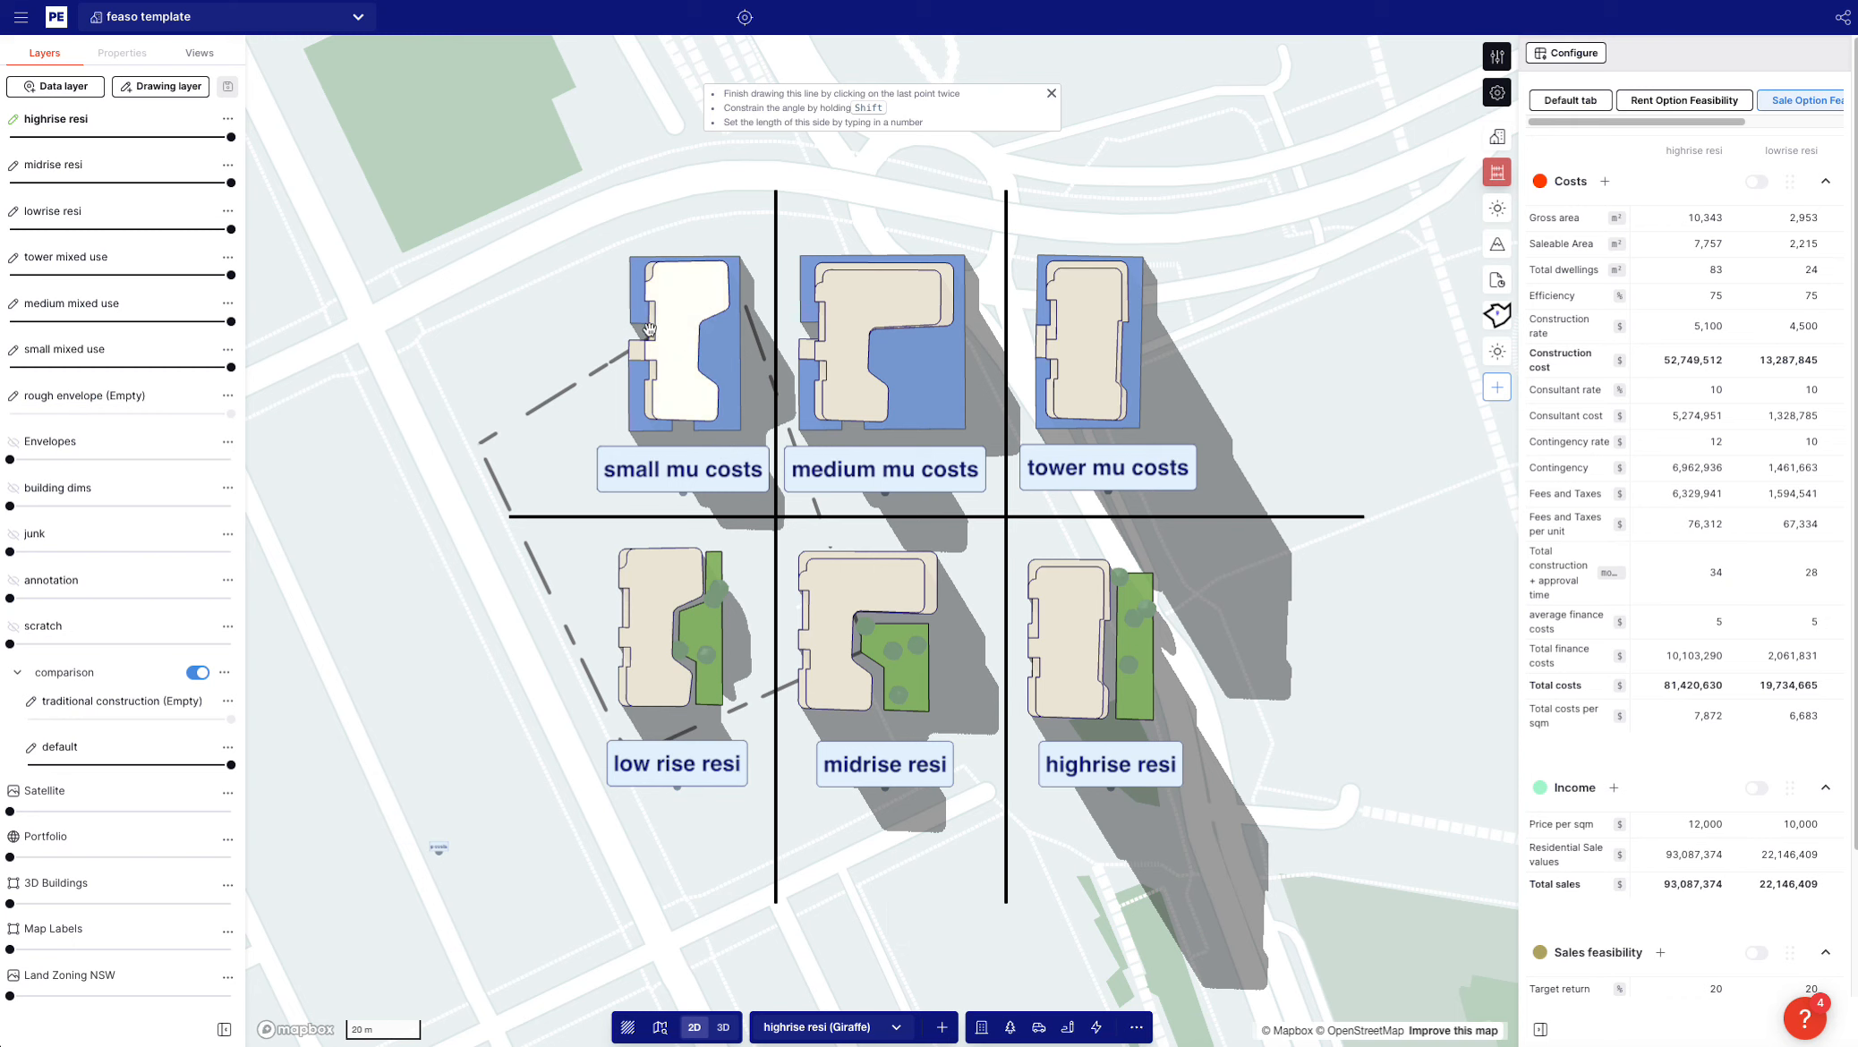
Check the layer of the small mixed-use building and its cost label, and review the feasibility columns for every typology
click(689, 385)
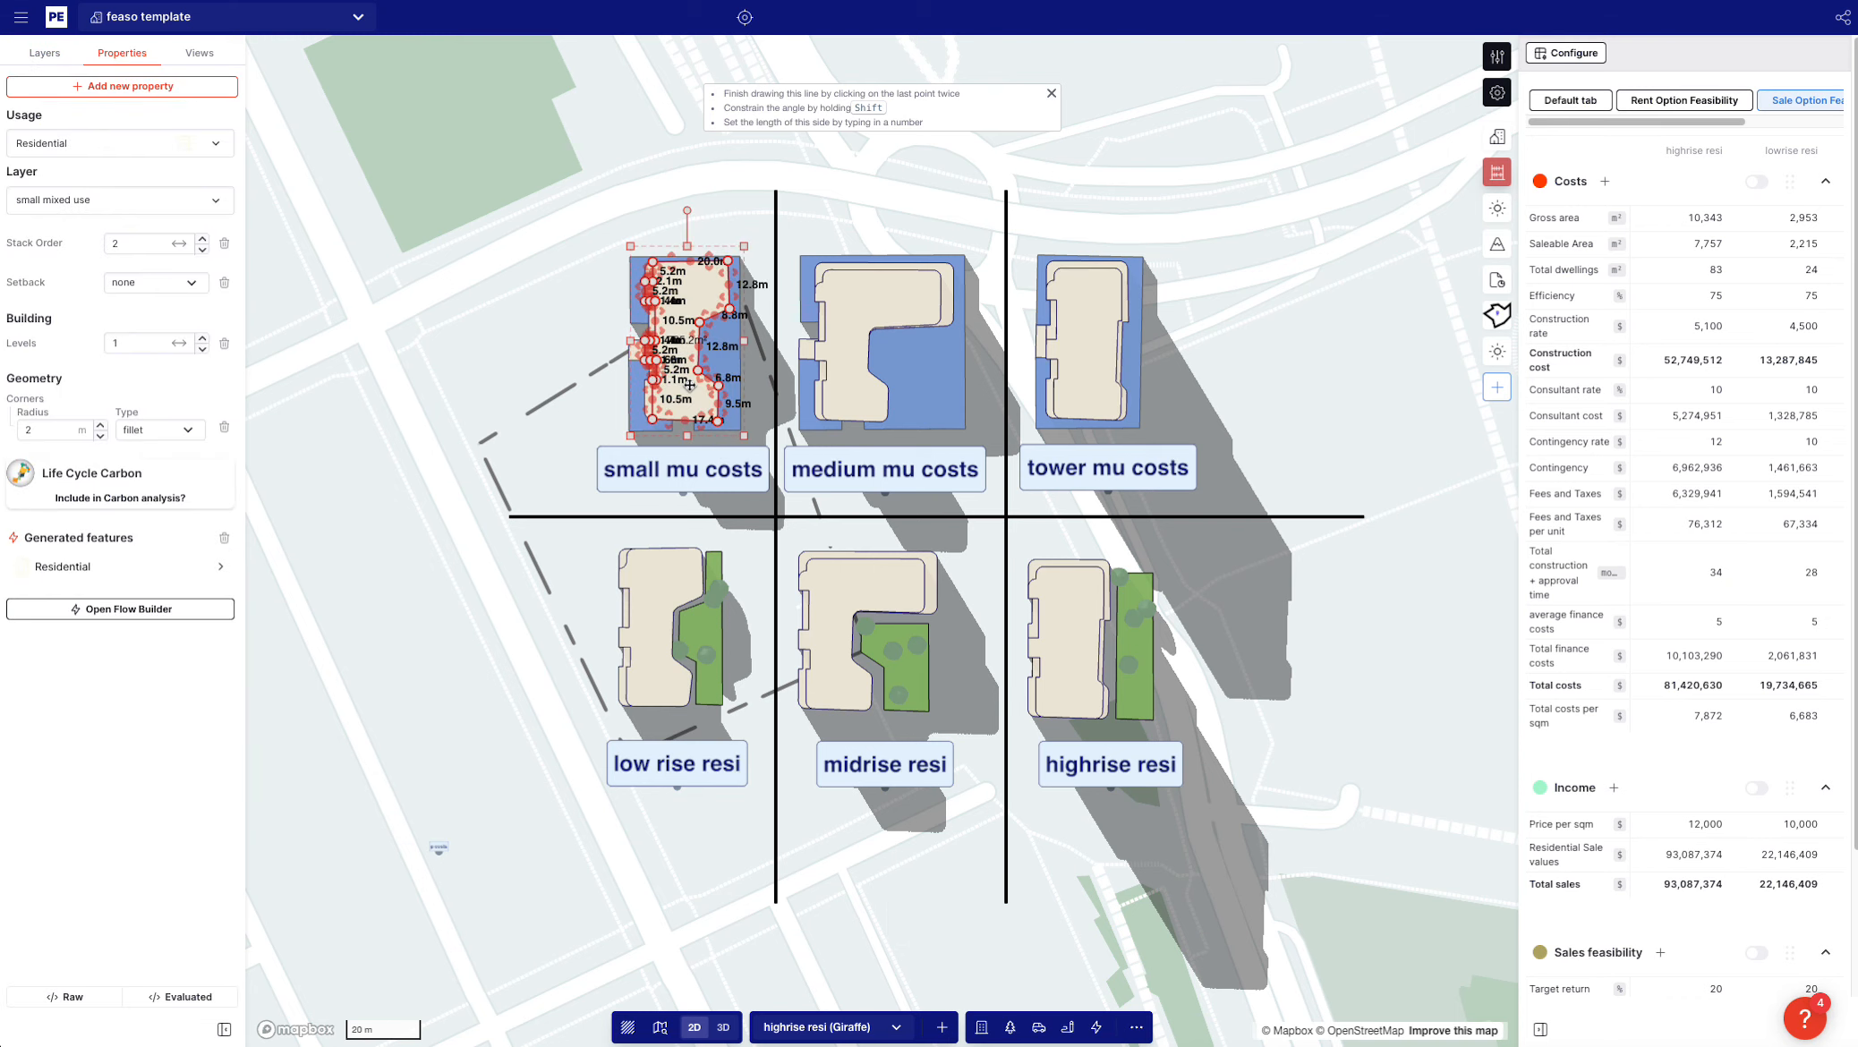
click(731, 475)
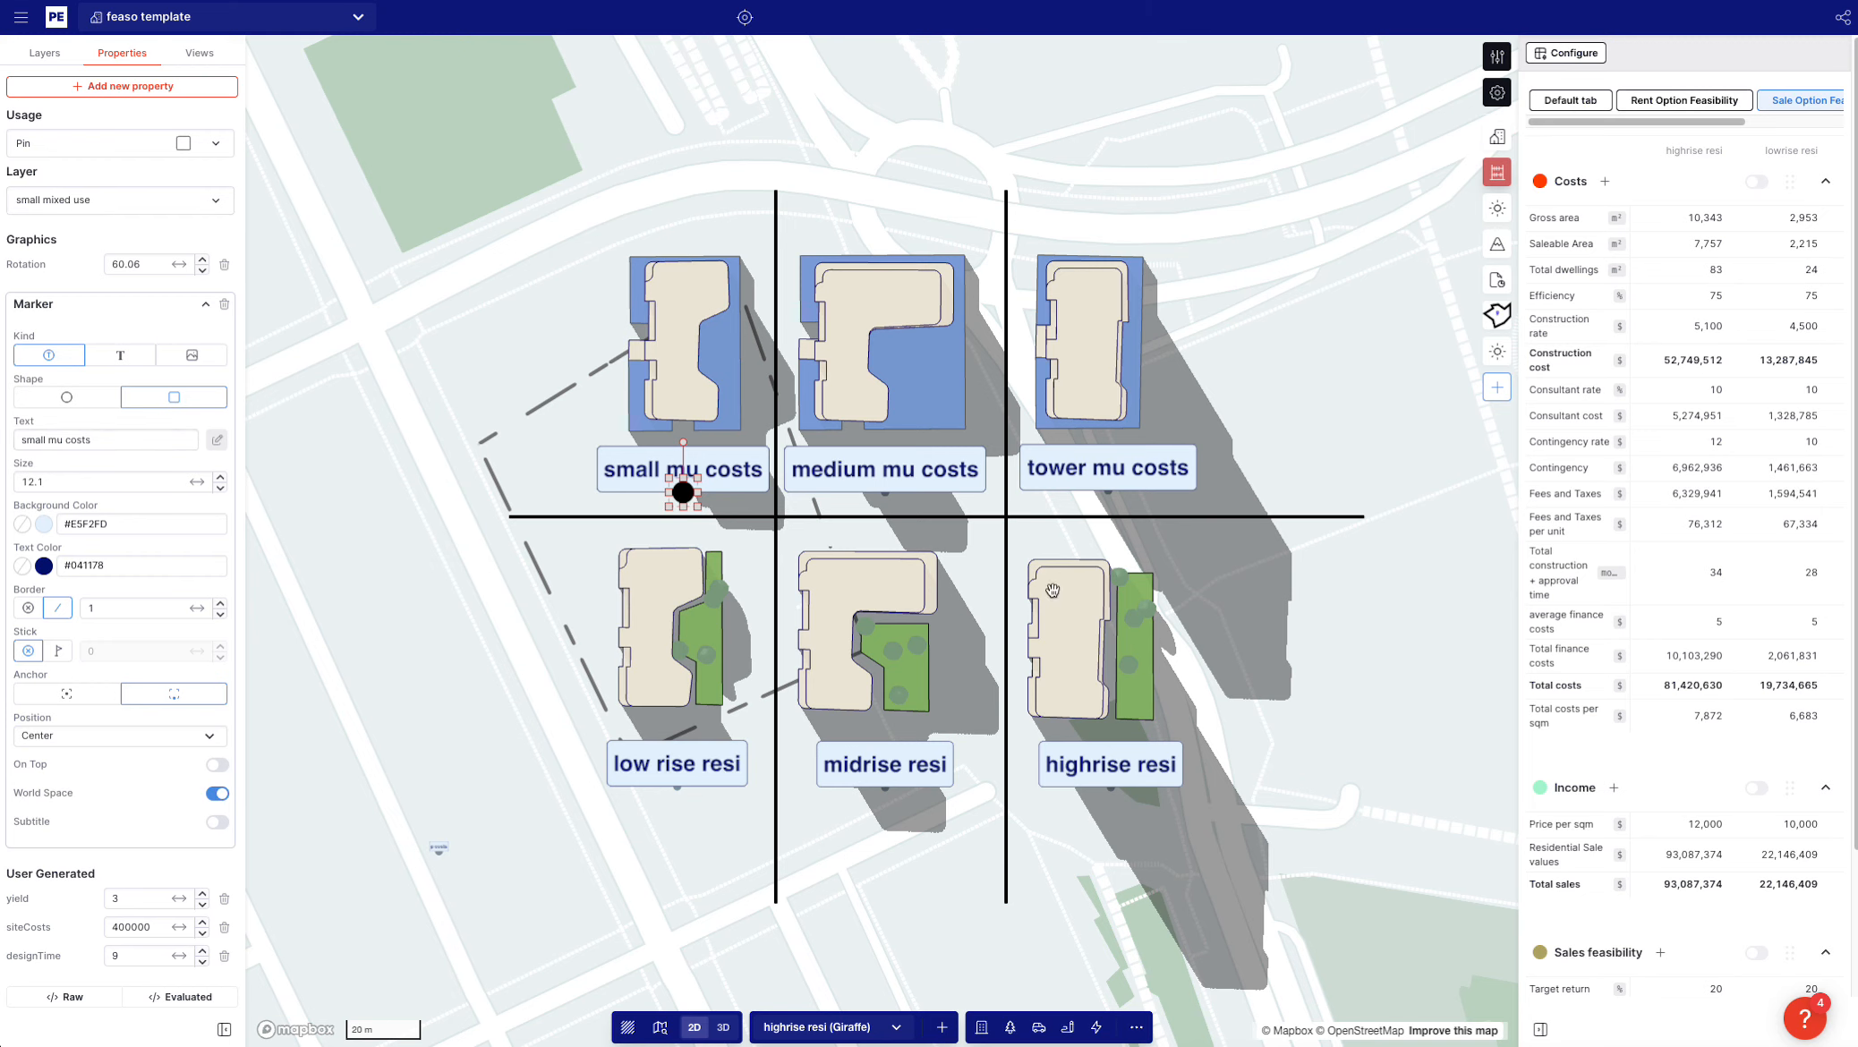
click(1351, 454)
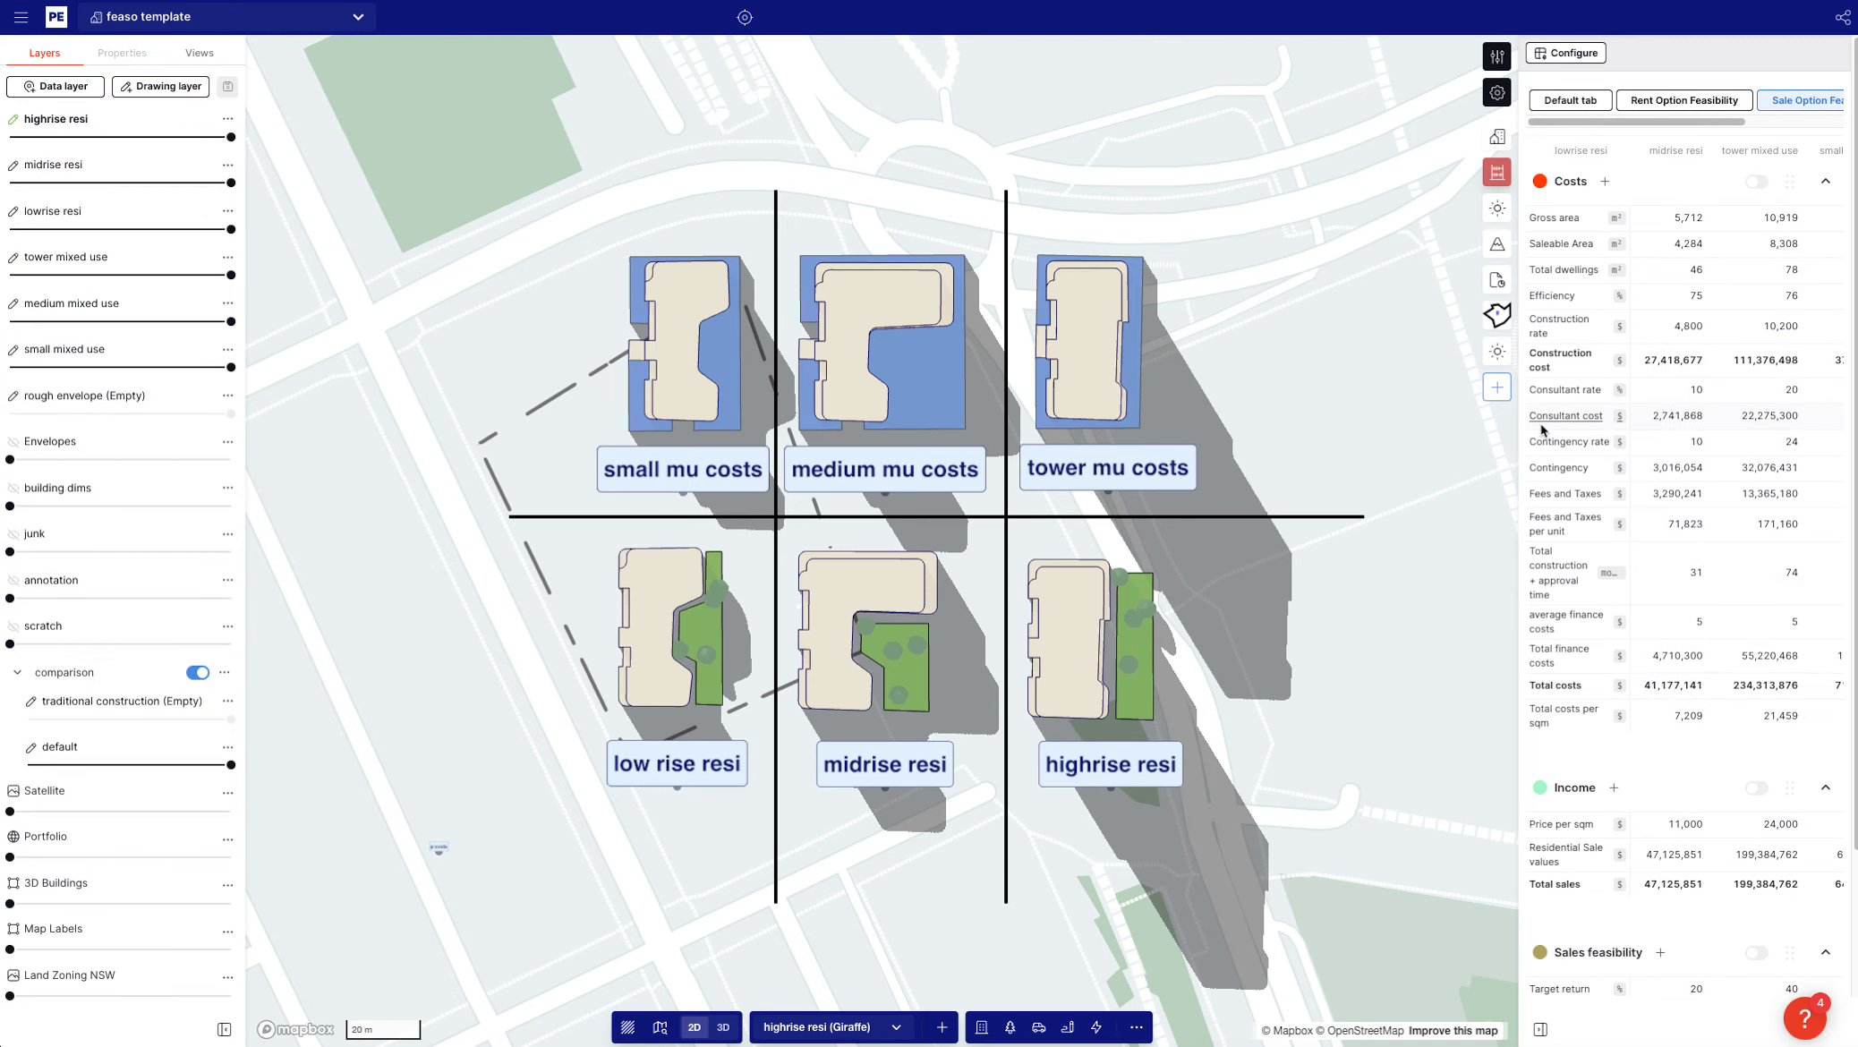
scroll(1728, 394, right, 5)
scroll(1728, 394, left, 5)
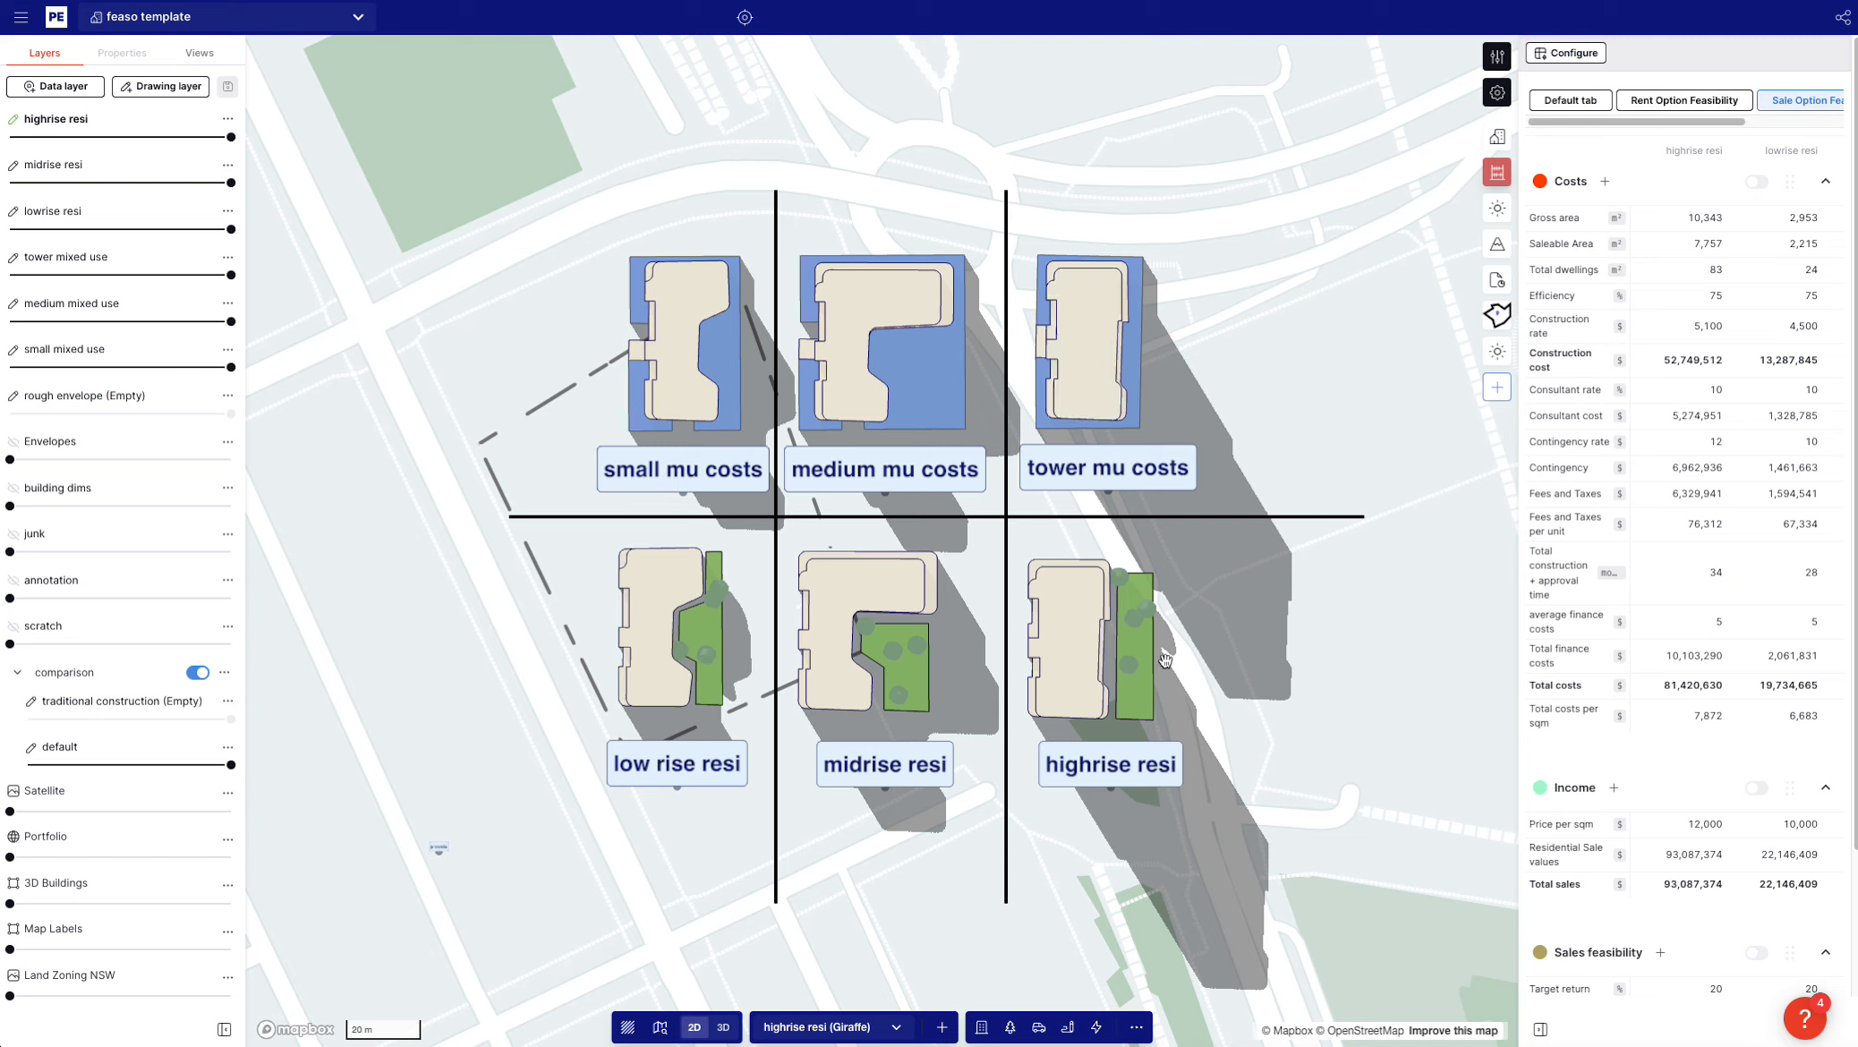
Inspect the highrise resi gross area feature by feature and check its construction rate figure
click(1705, 219)
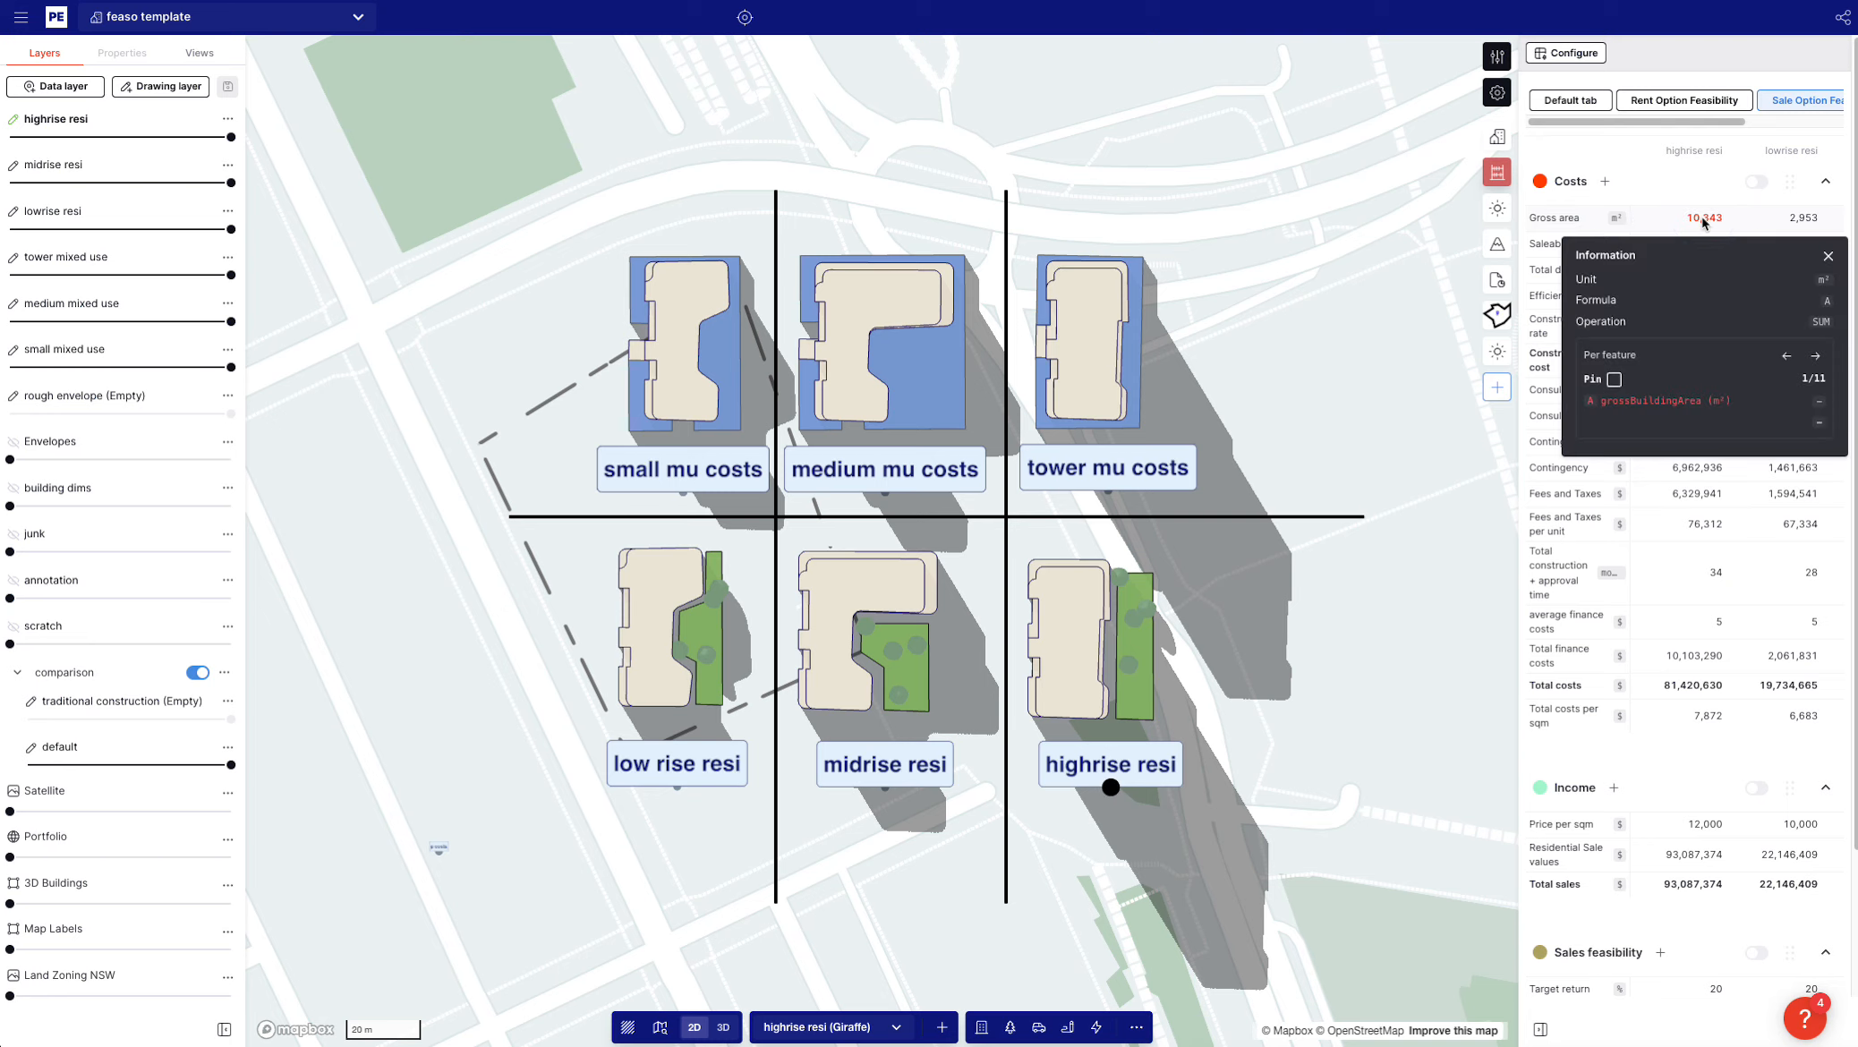
click(1816, 356)
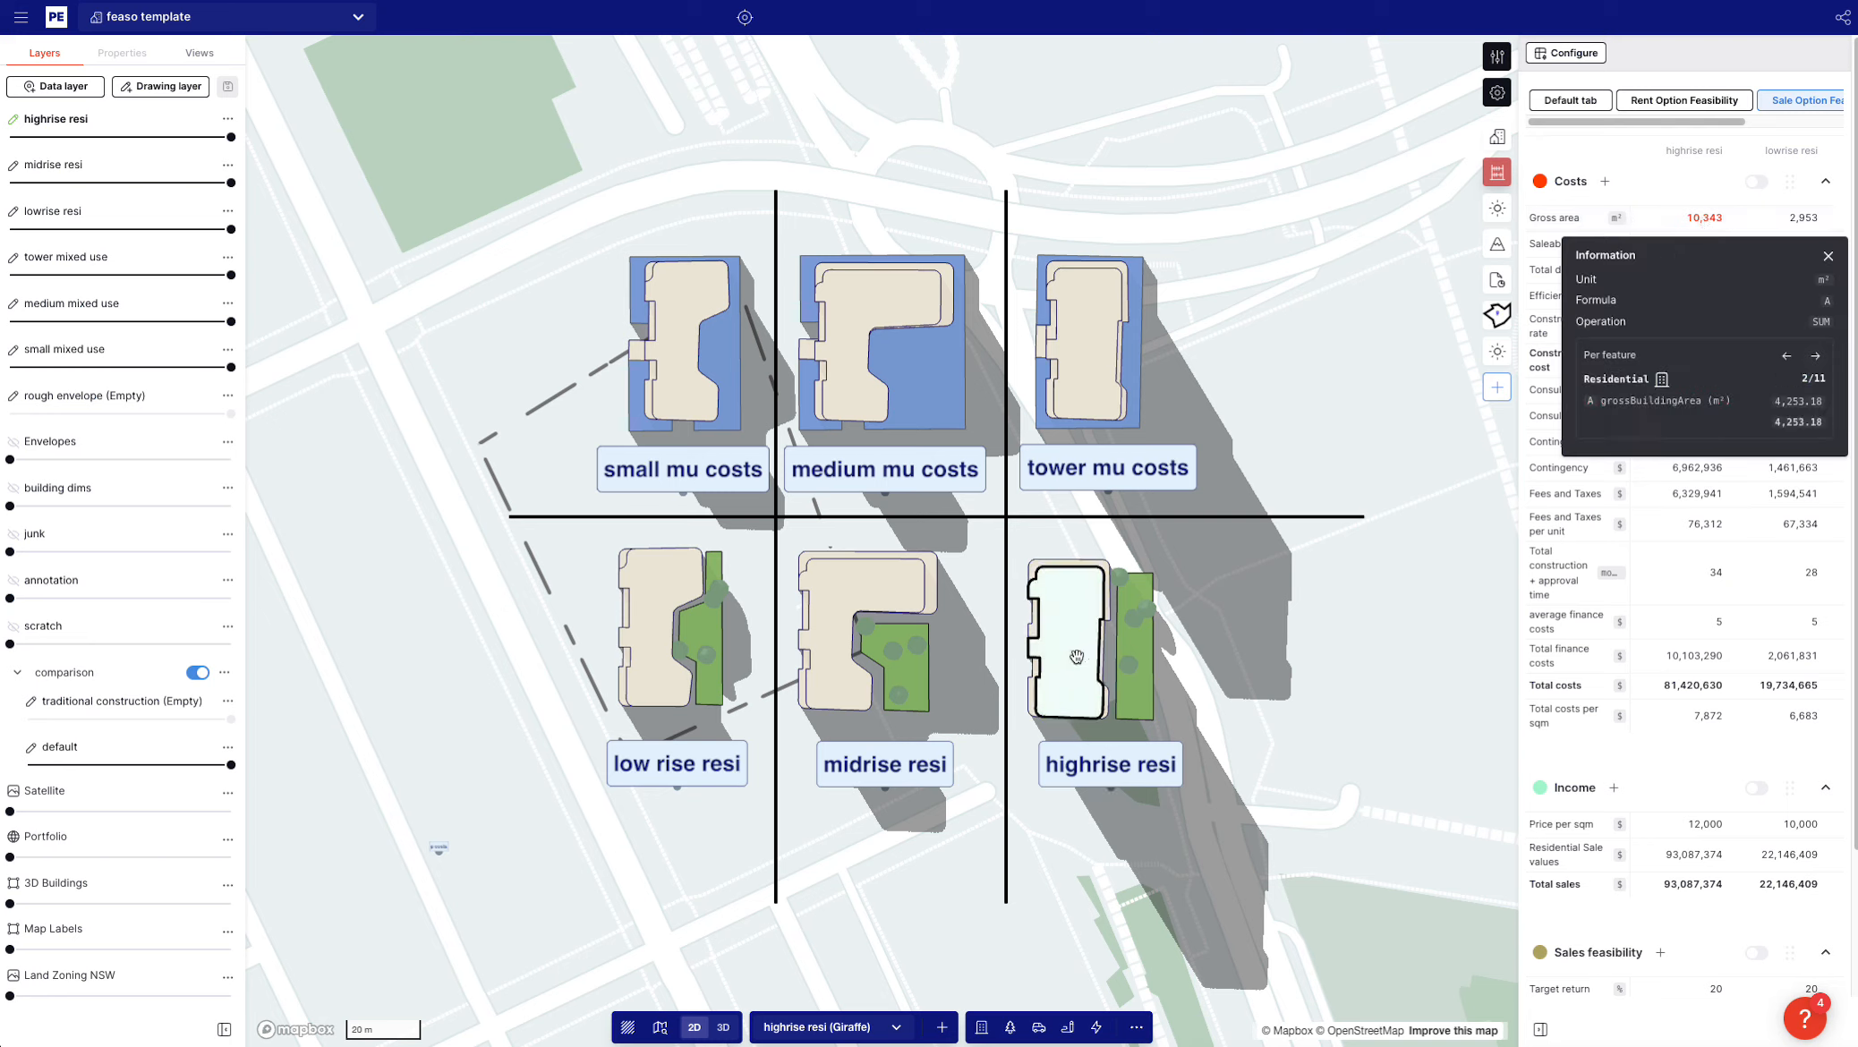
click(1816, 355)
click(1817, 356)
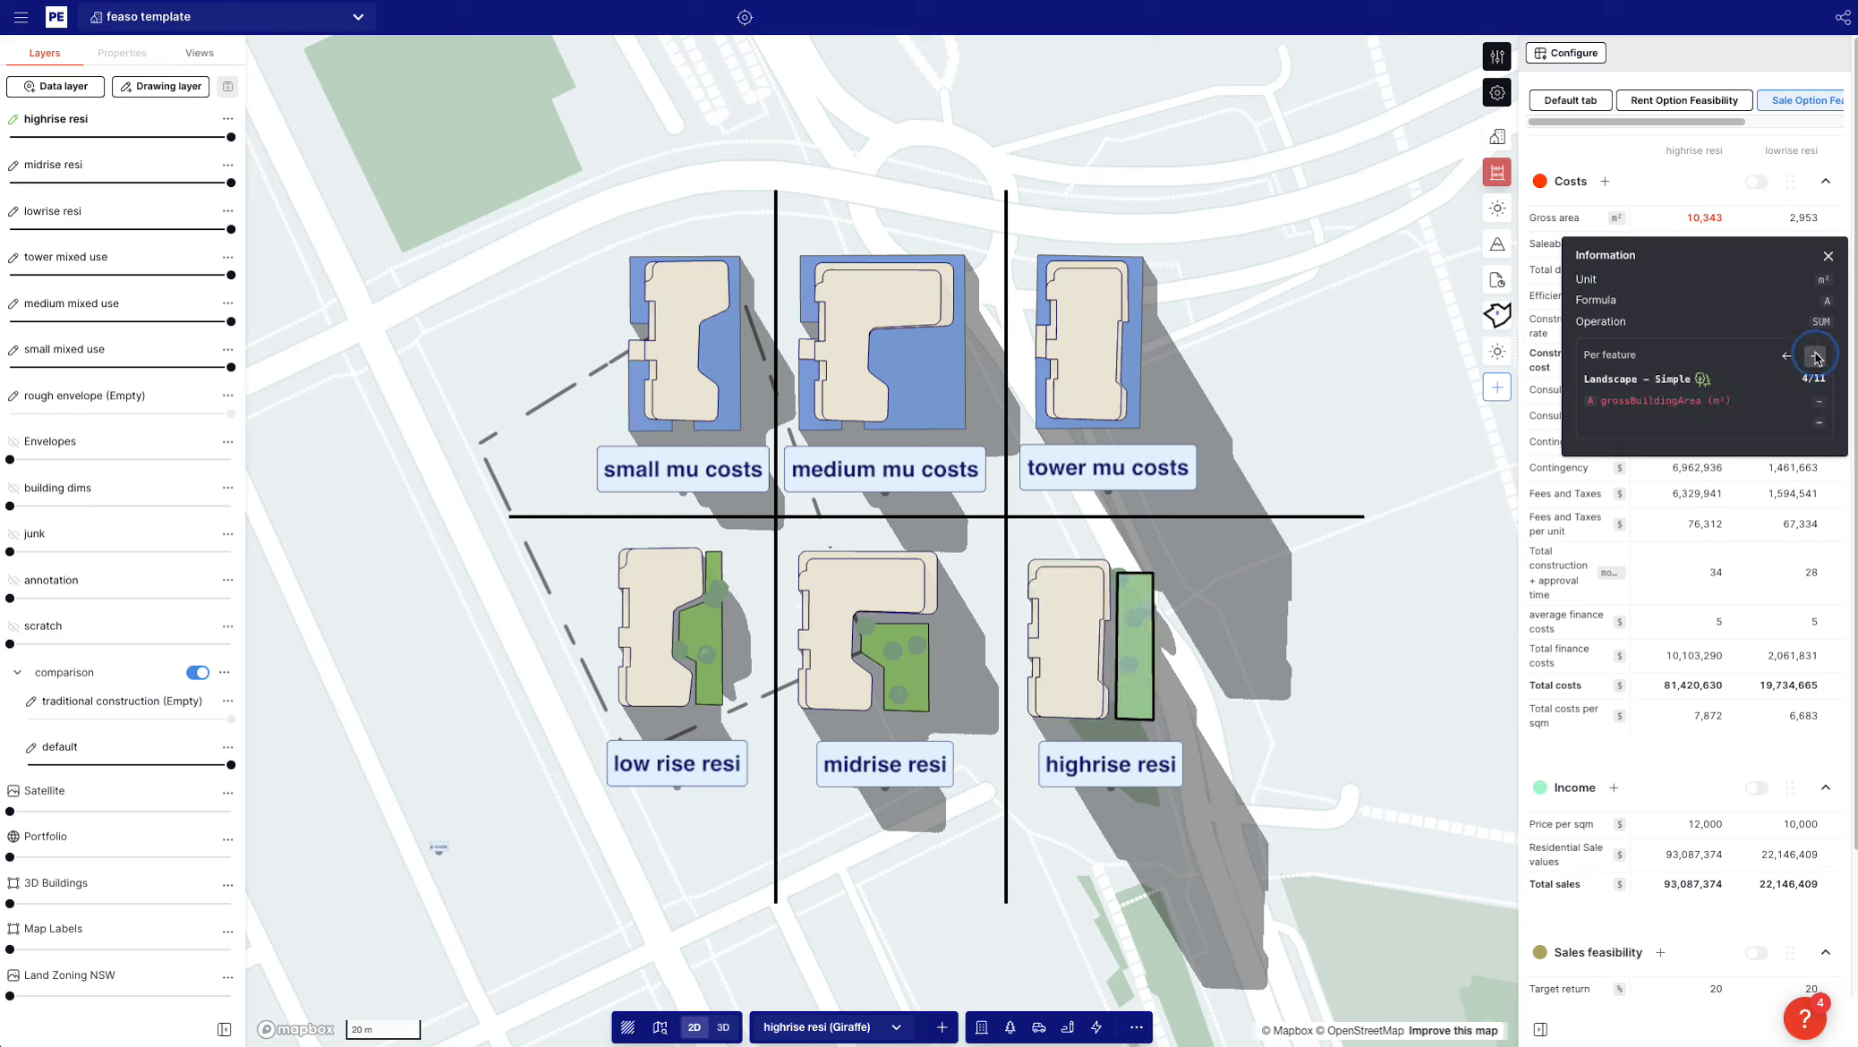
click(1817, 356)
click(1816, 355)
click(1816, 356)
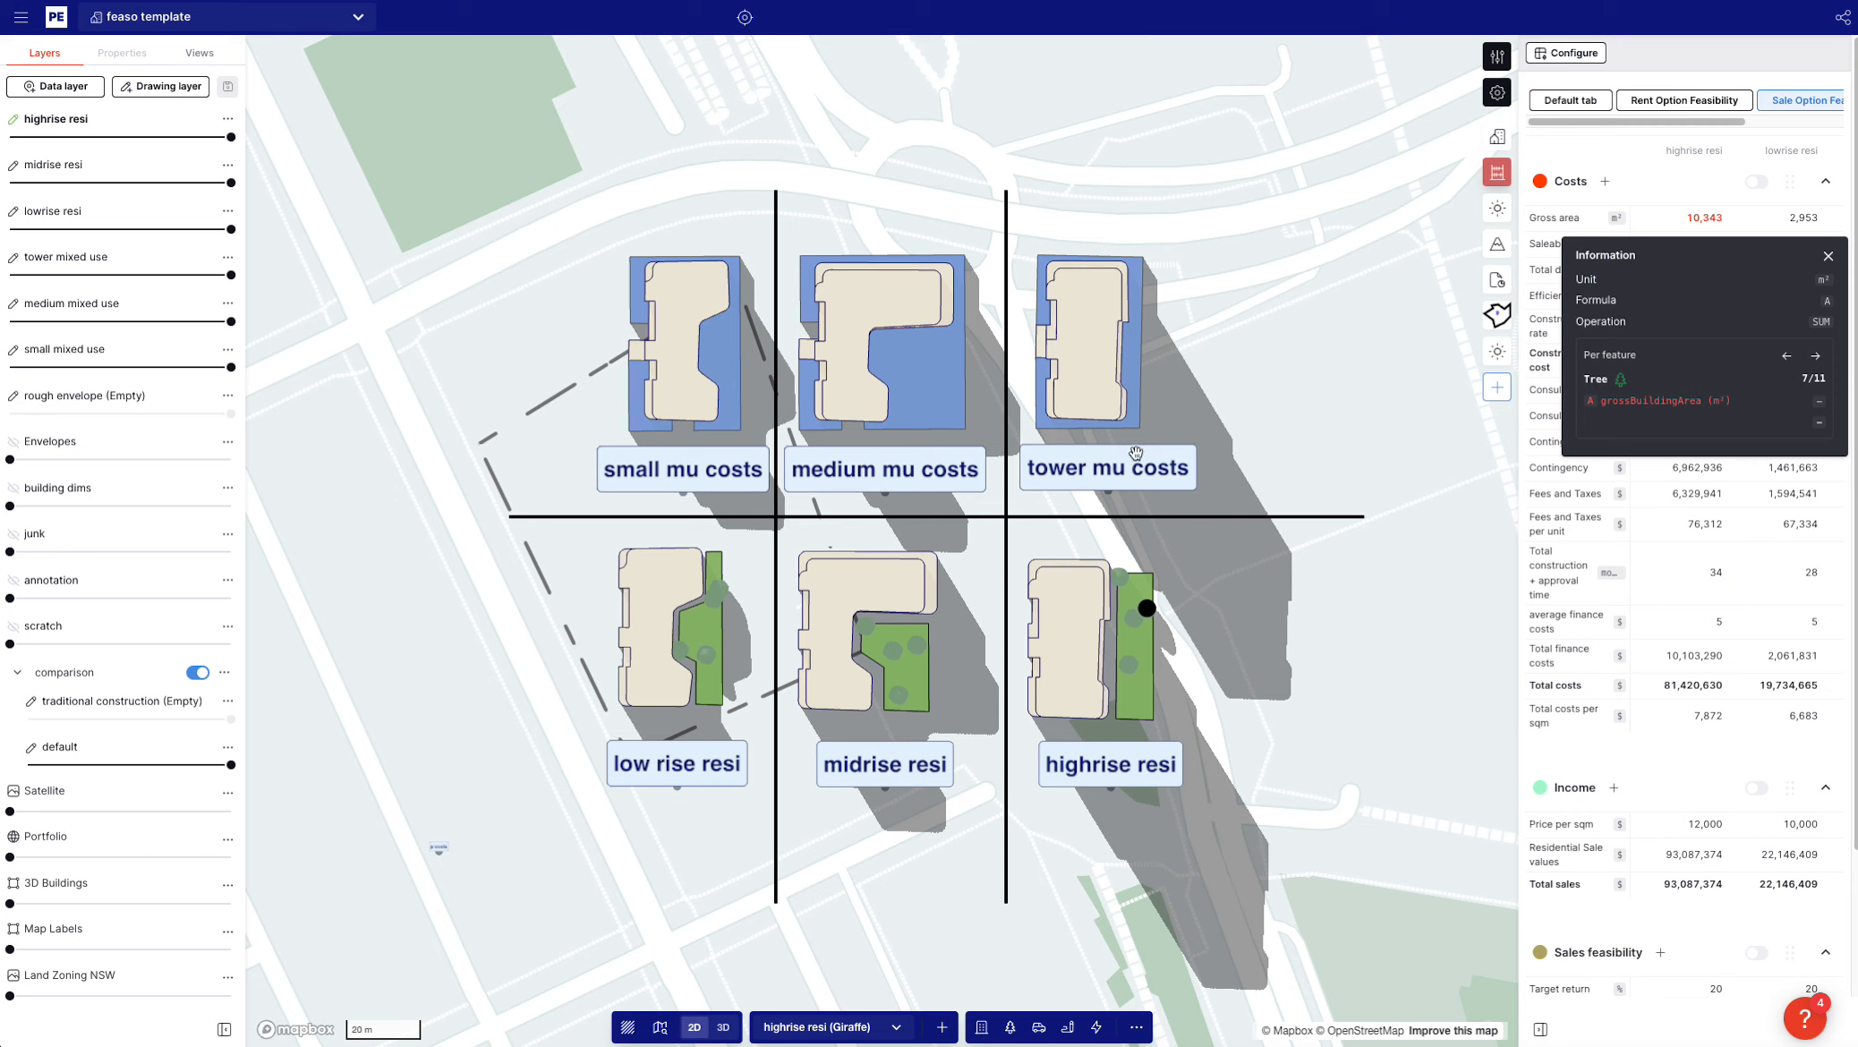
click(1394, 457)
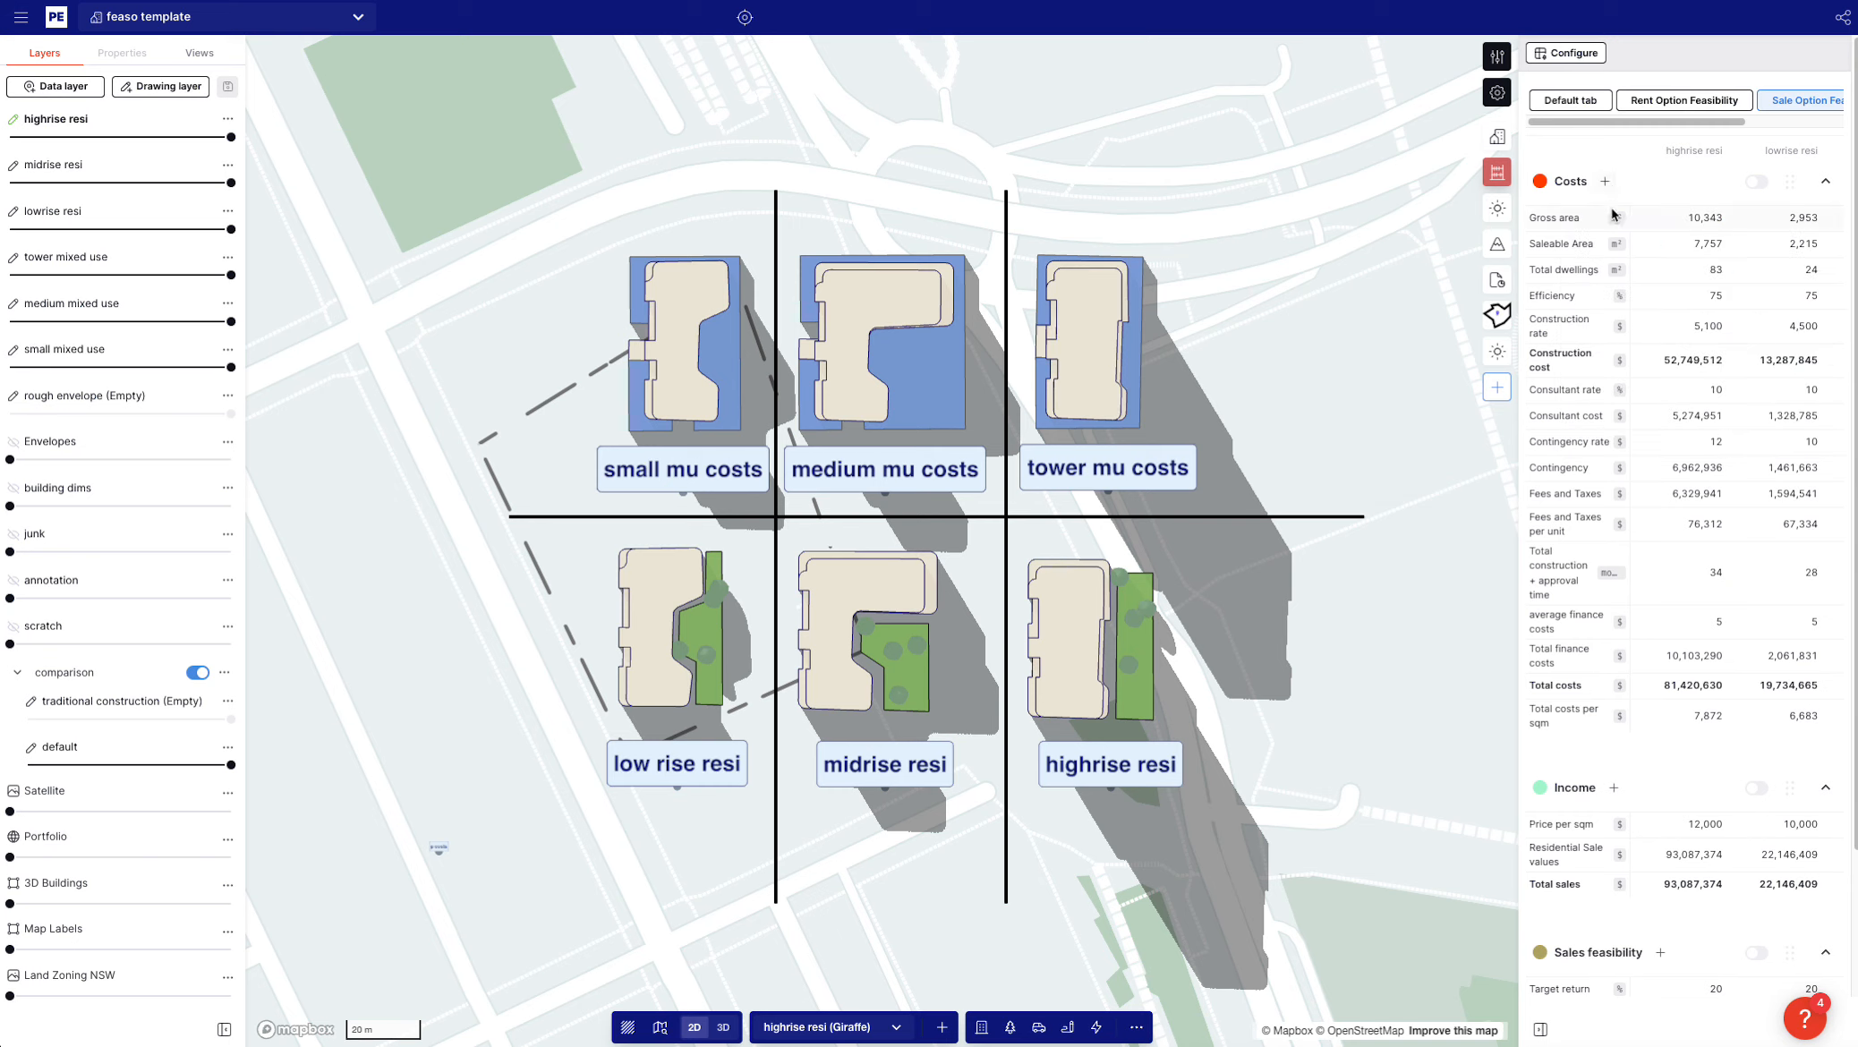
click(1706, 328)
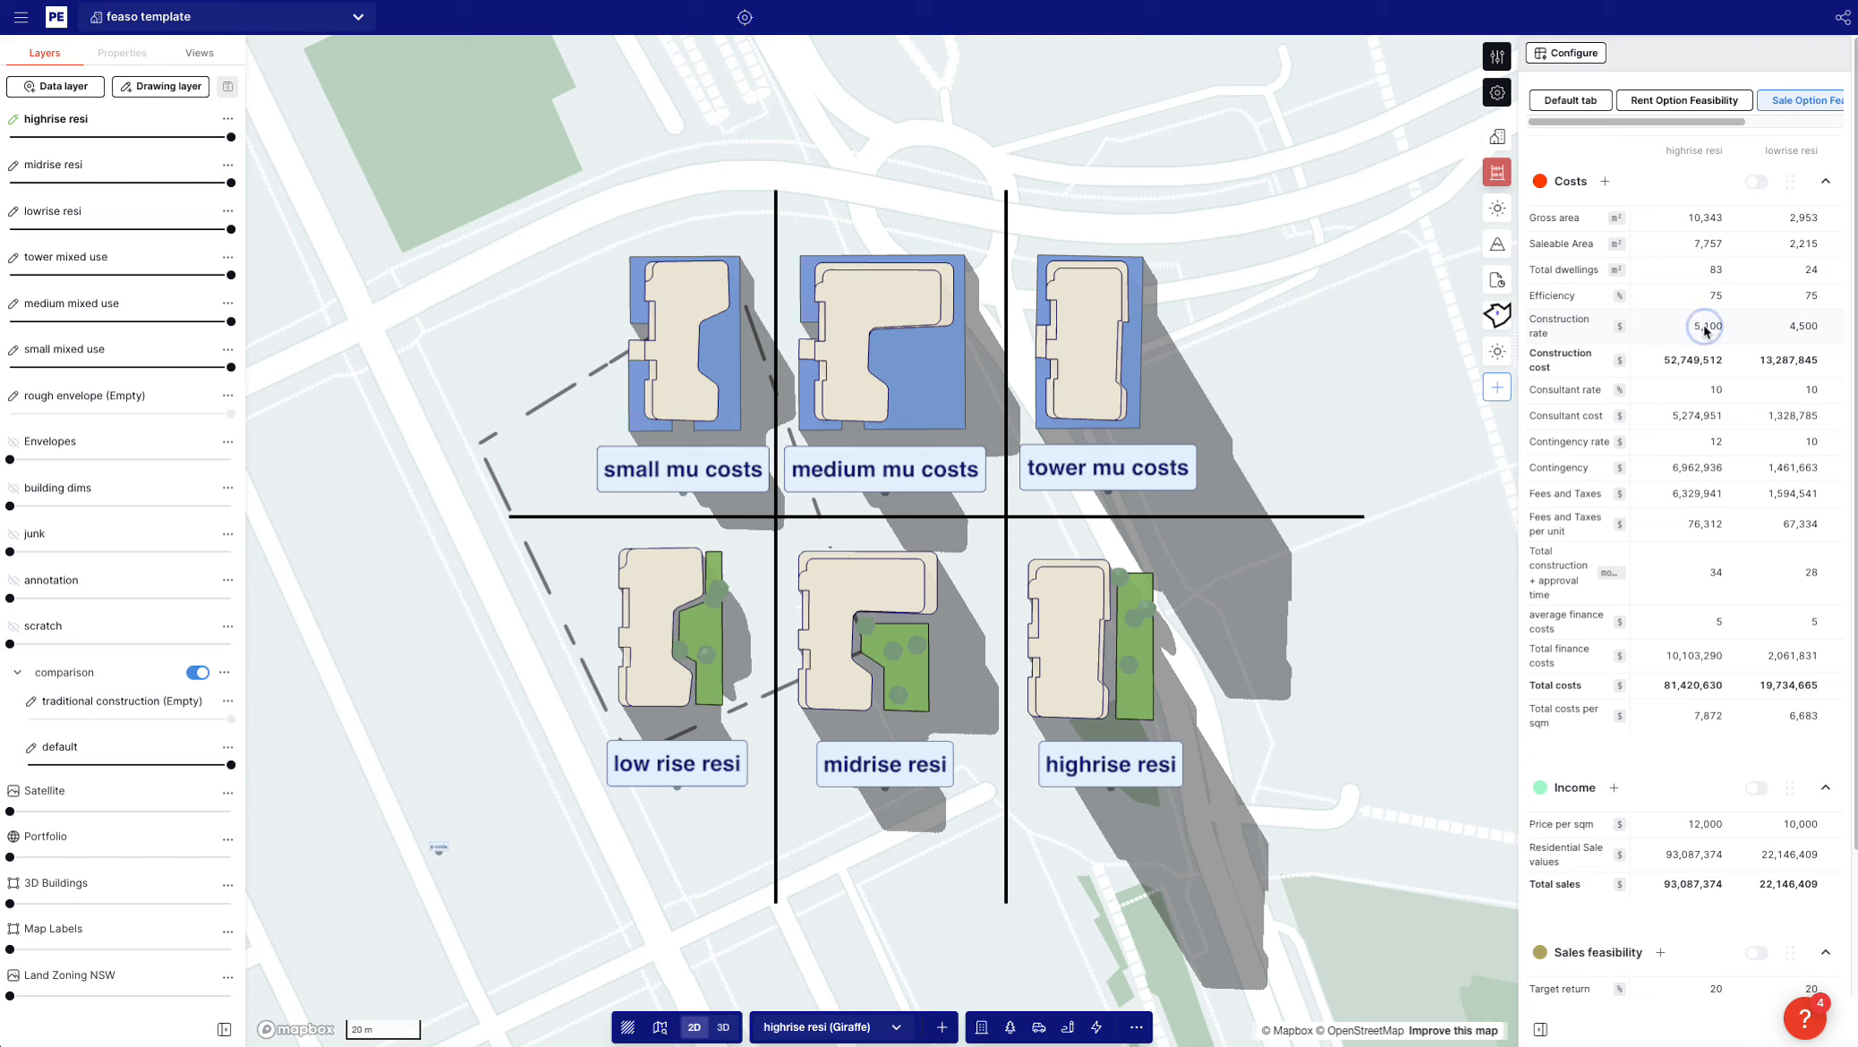
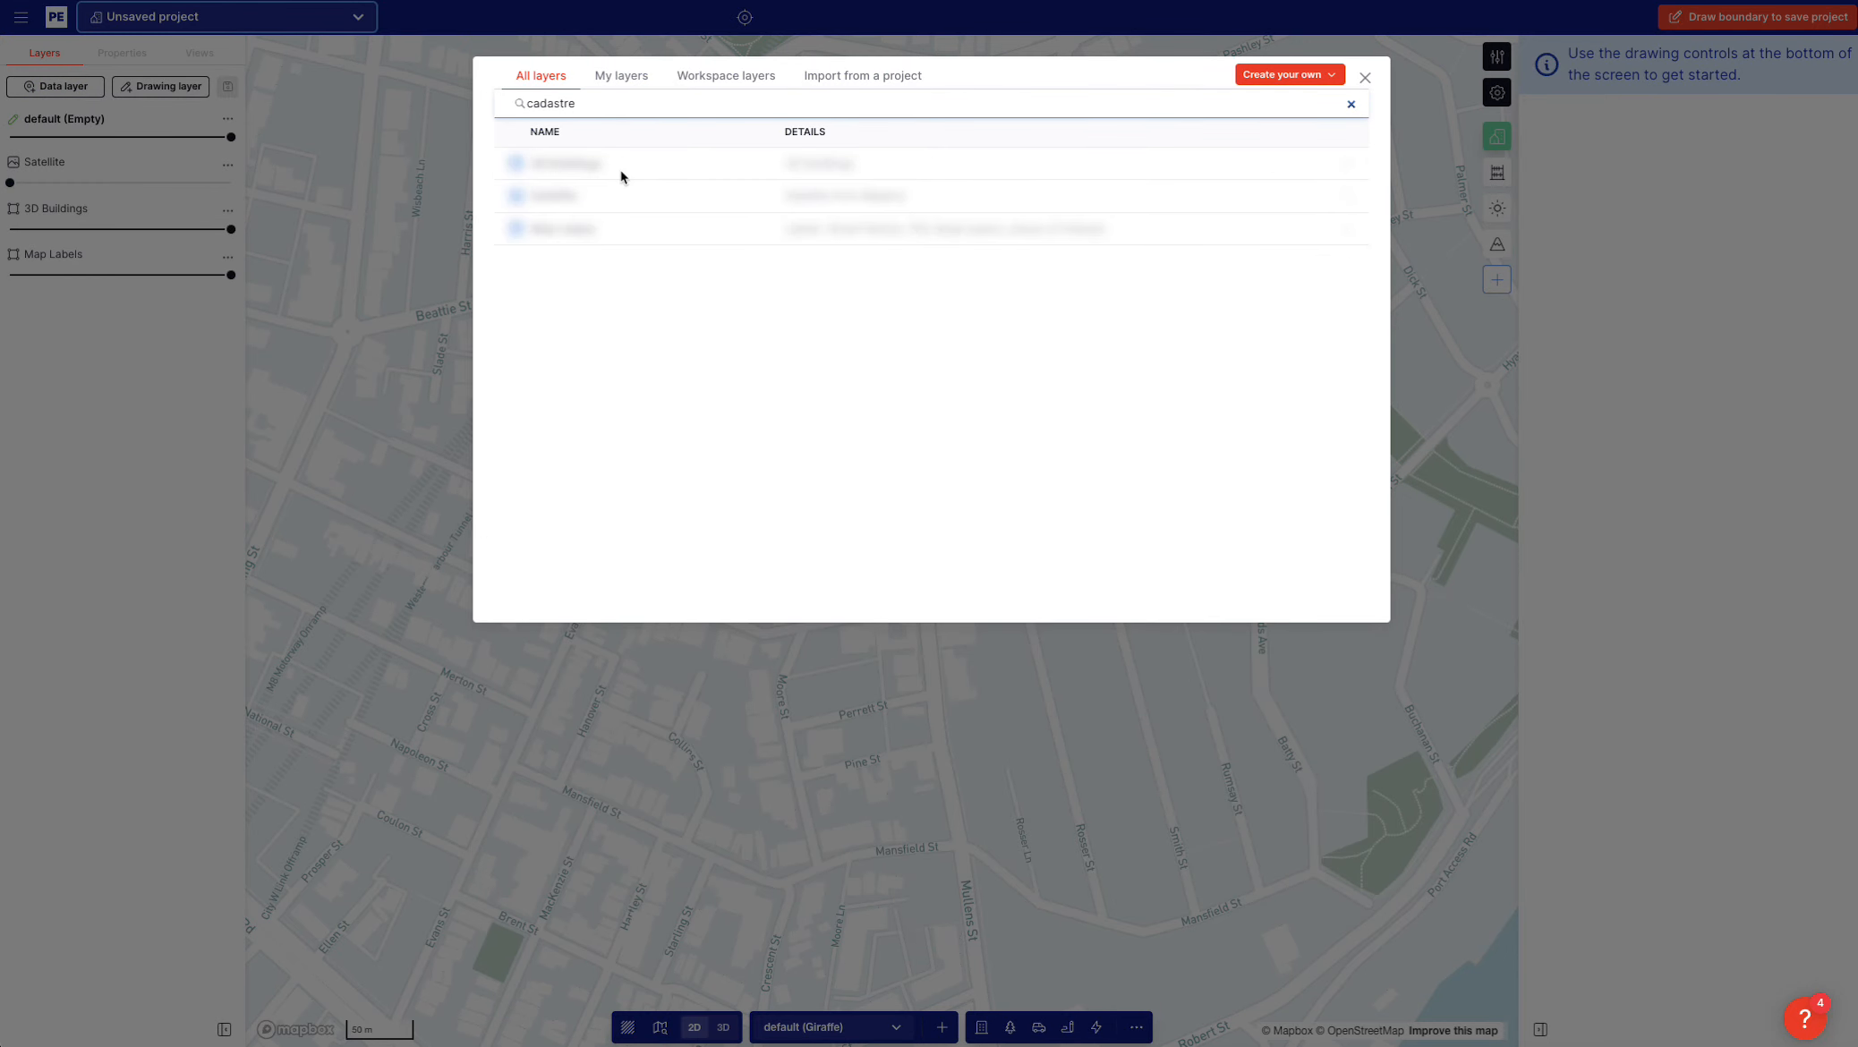
Add the Cadastre NSW layer and set the large lot between Rosser St and Smith St as the project boundary
click(413, 206)
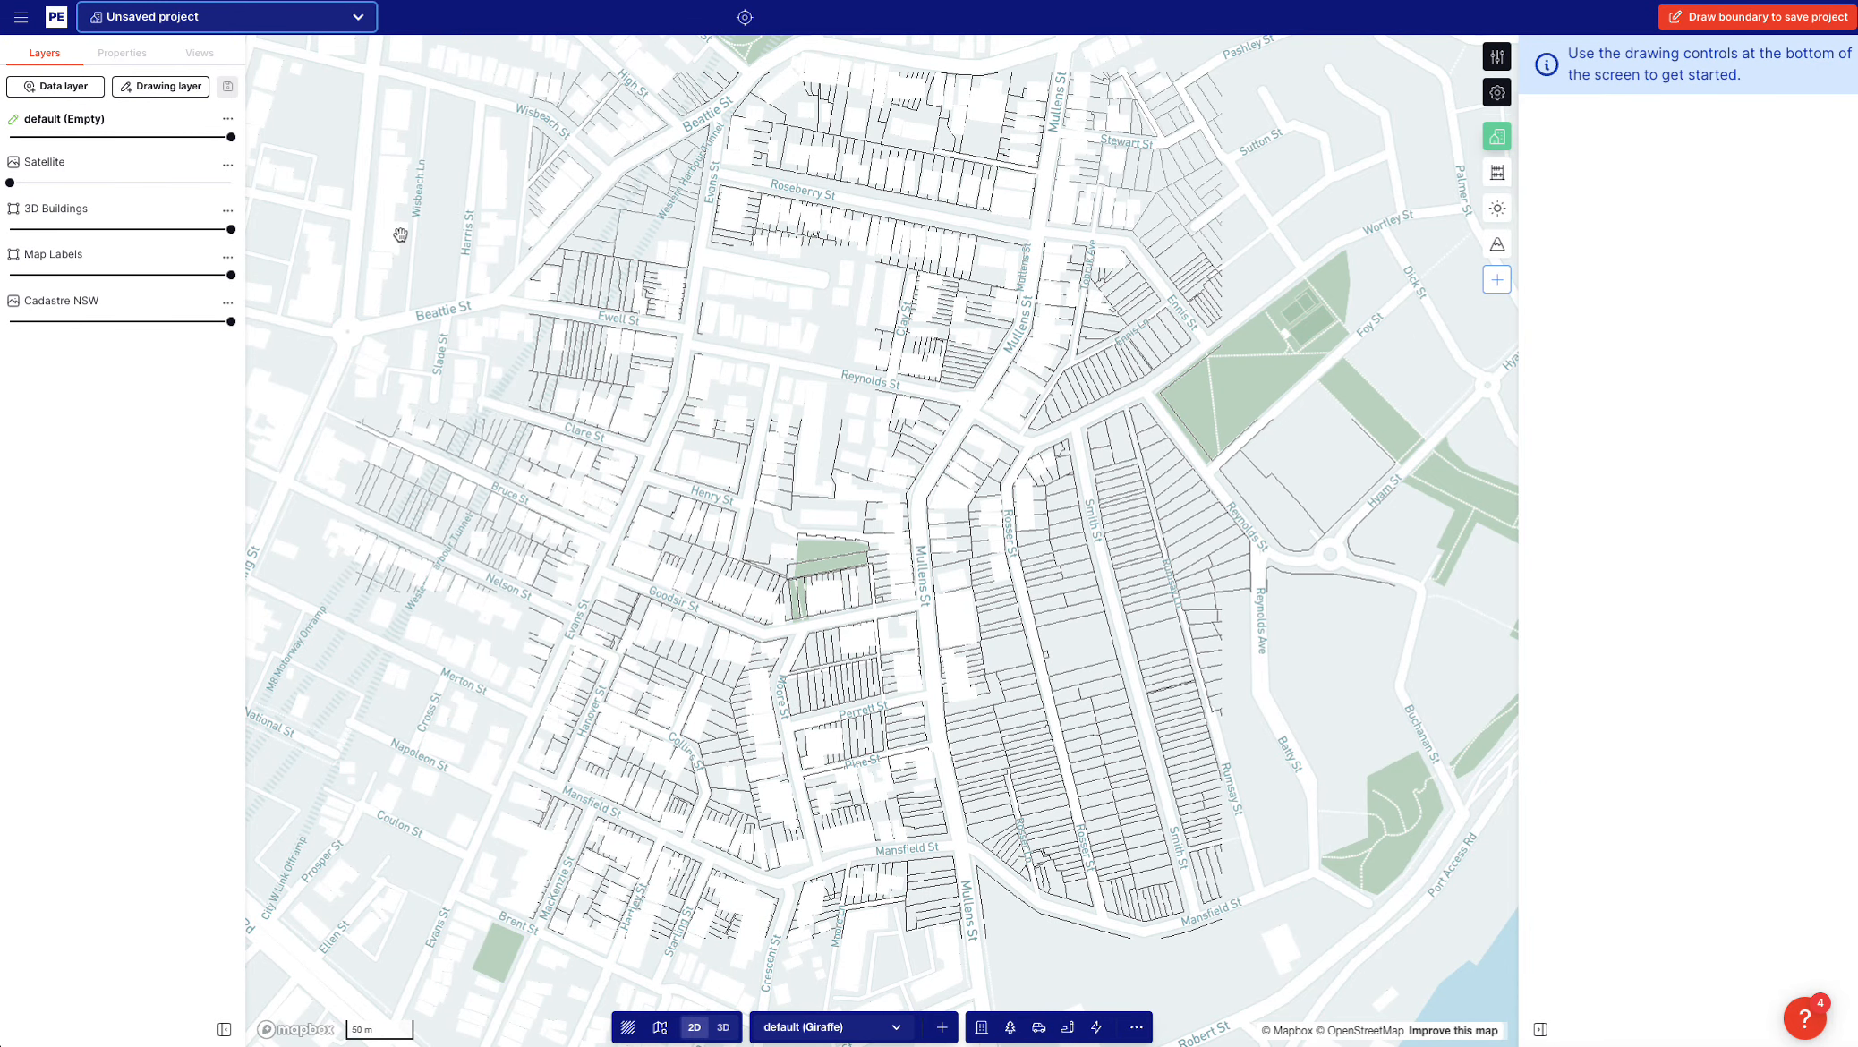
scroll(863, 541, up, 5)
drag(1280, 705, 934, 474)
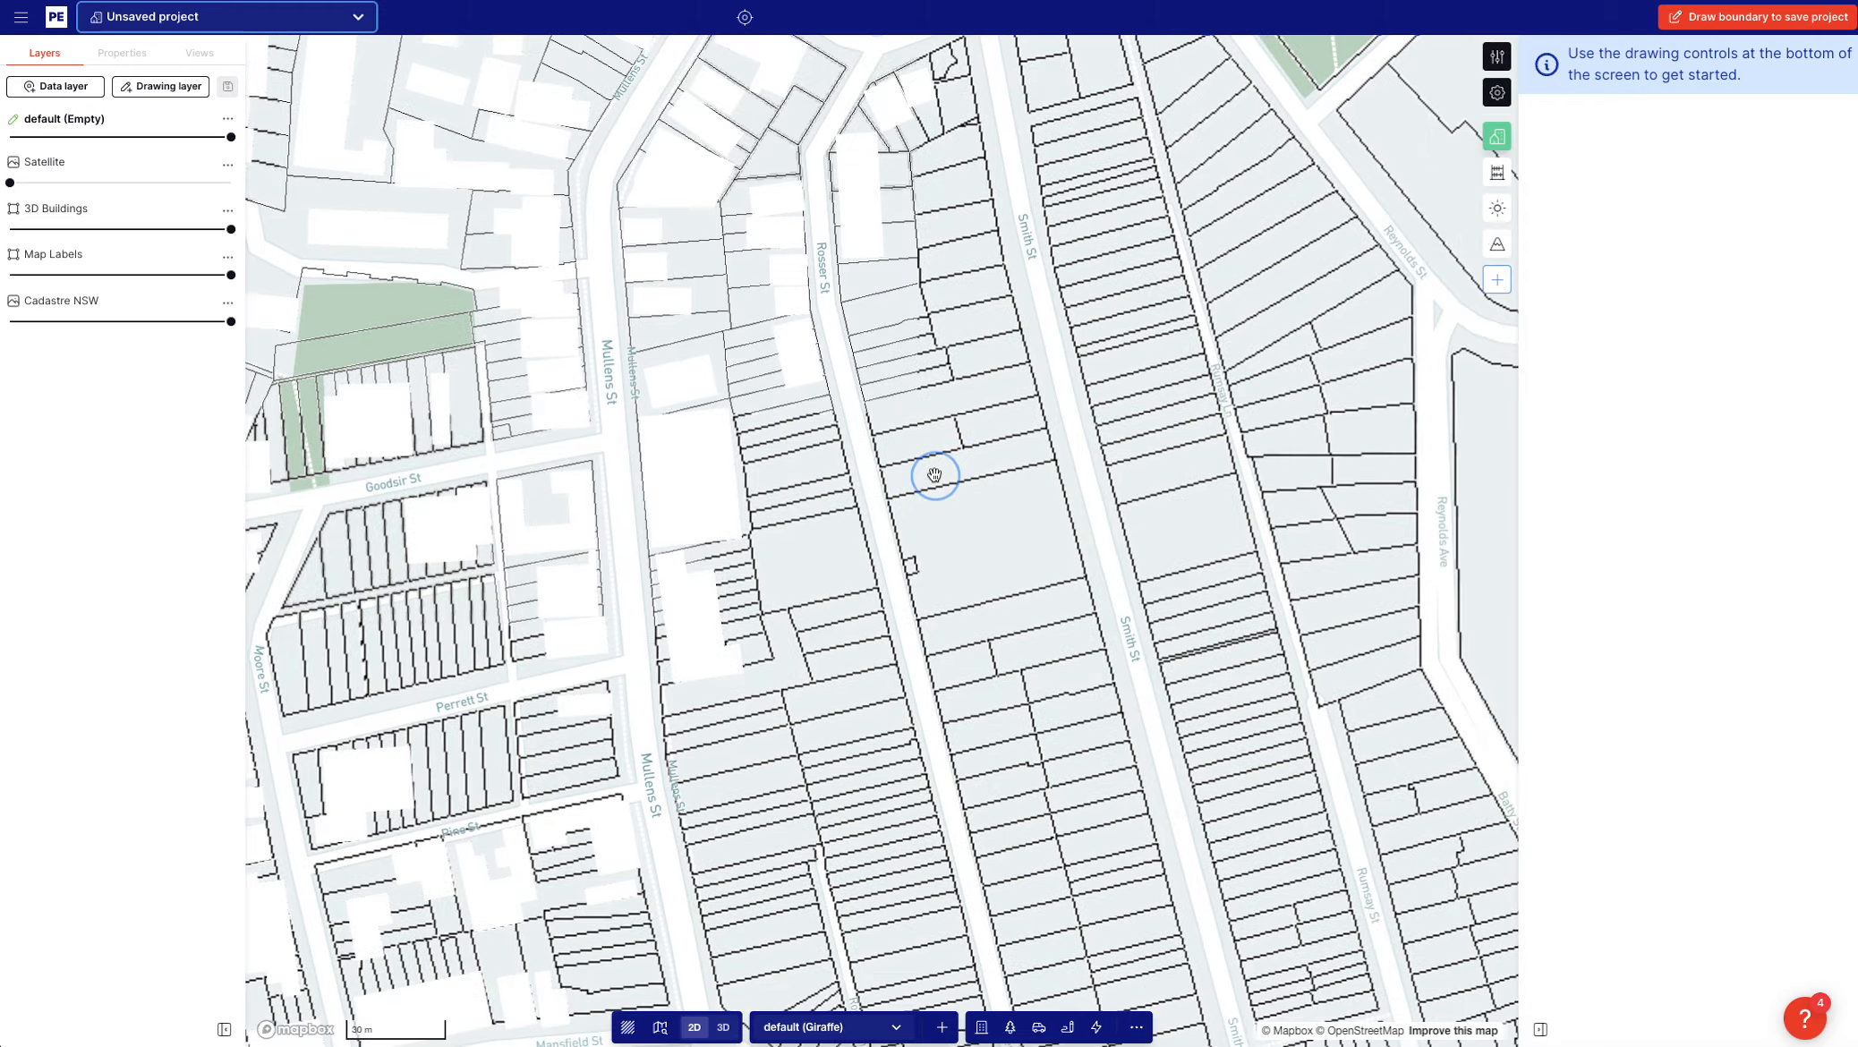
scroll(1087, 557, up, 3)
right_click(1060, 495)
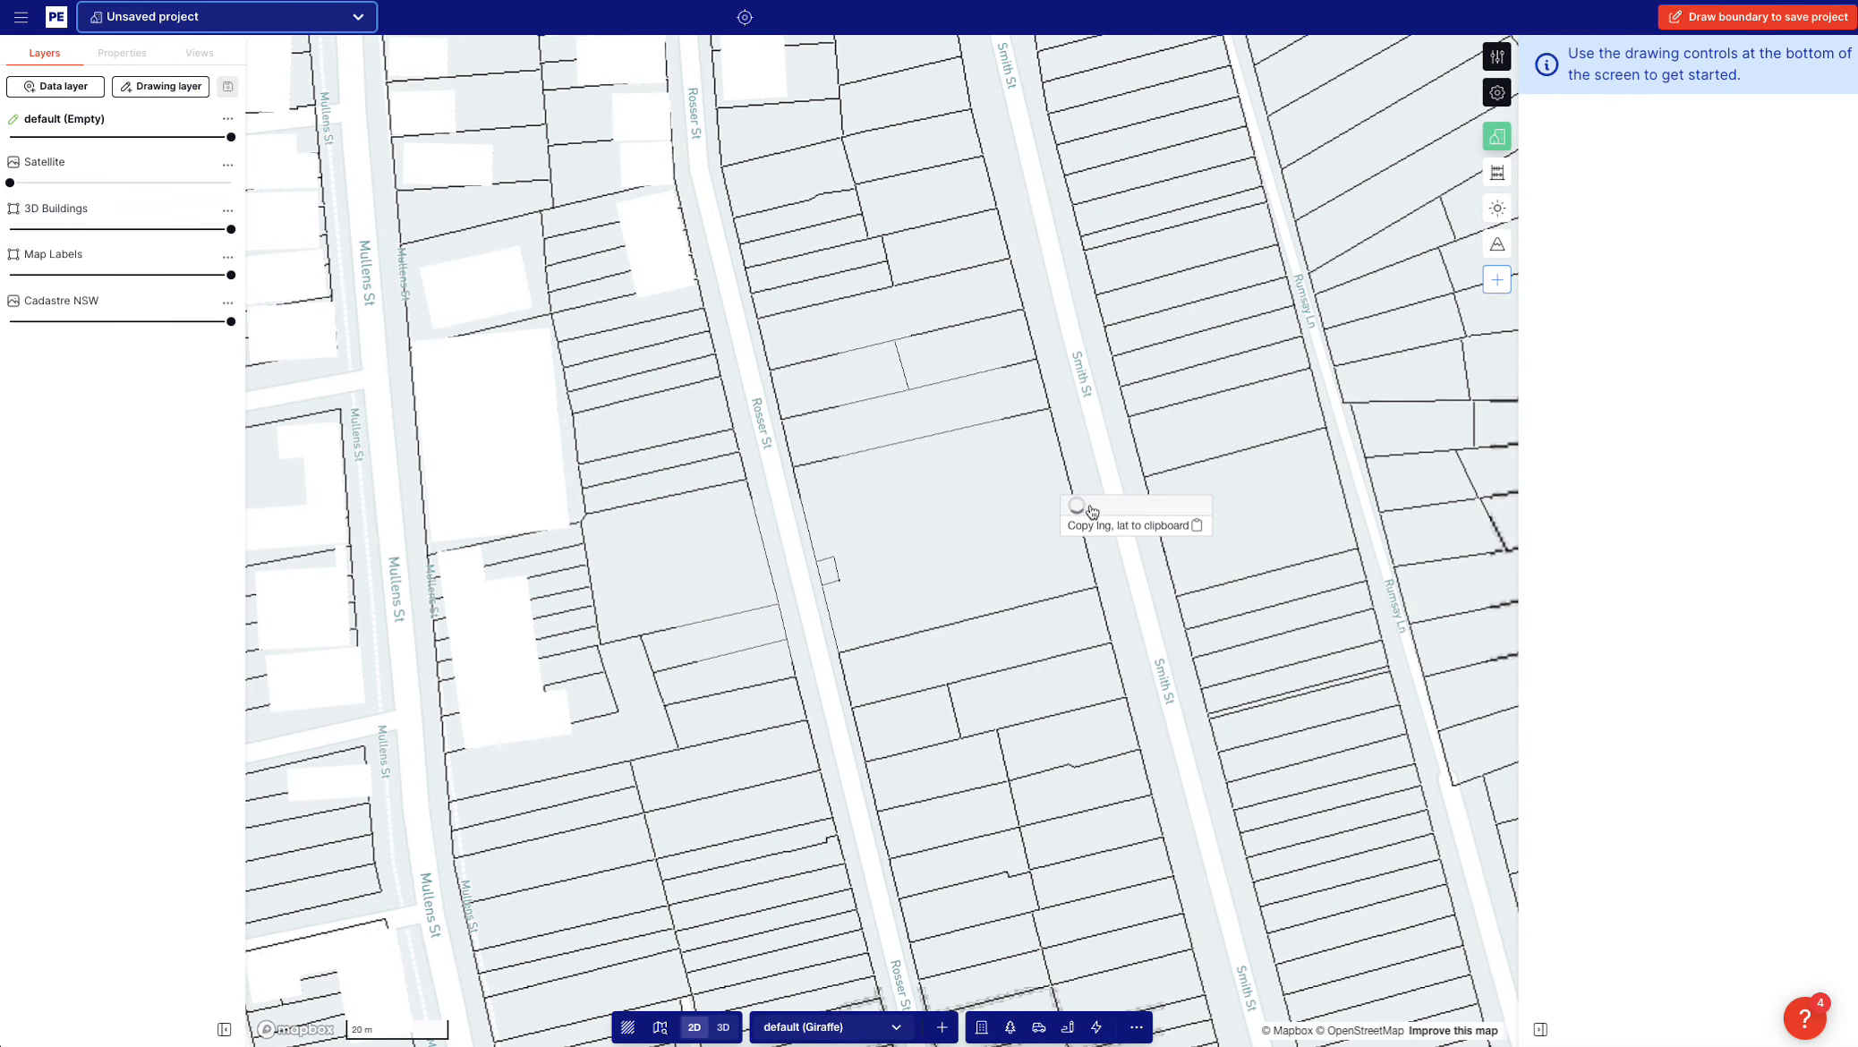
click(1724, 18)
mouse_move(1155, 505)
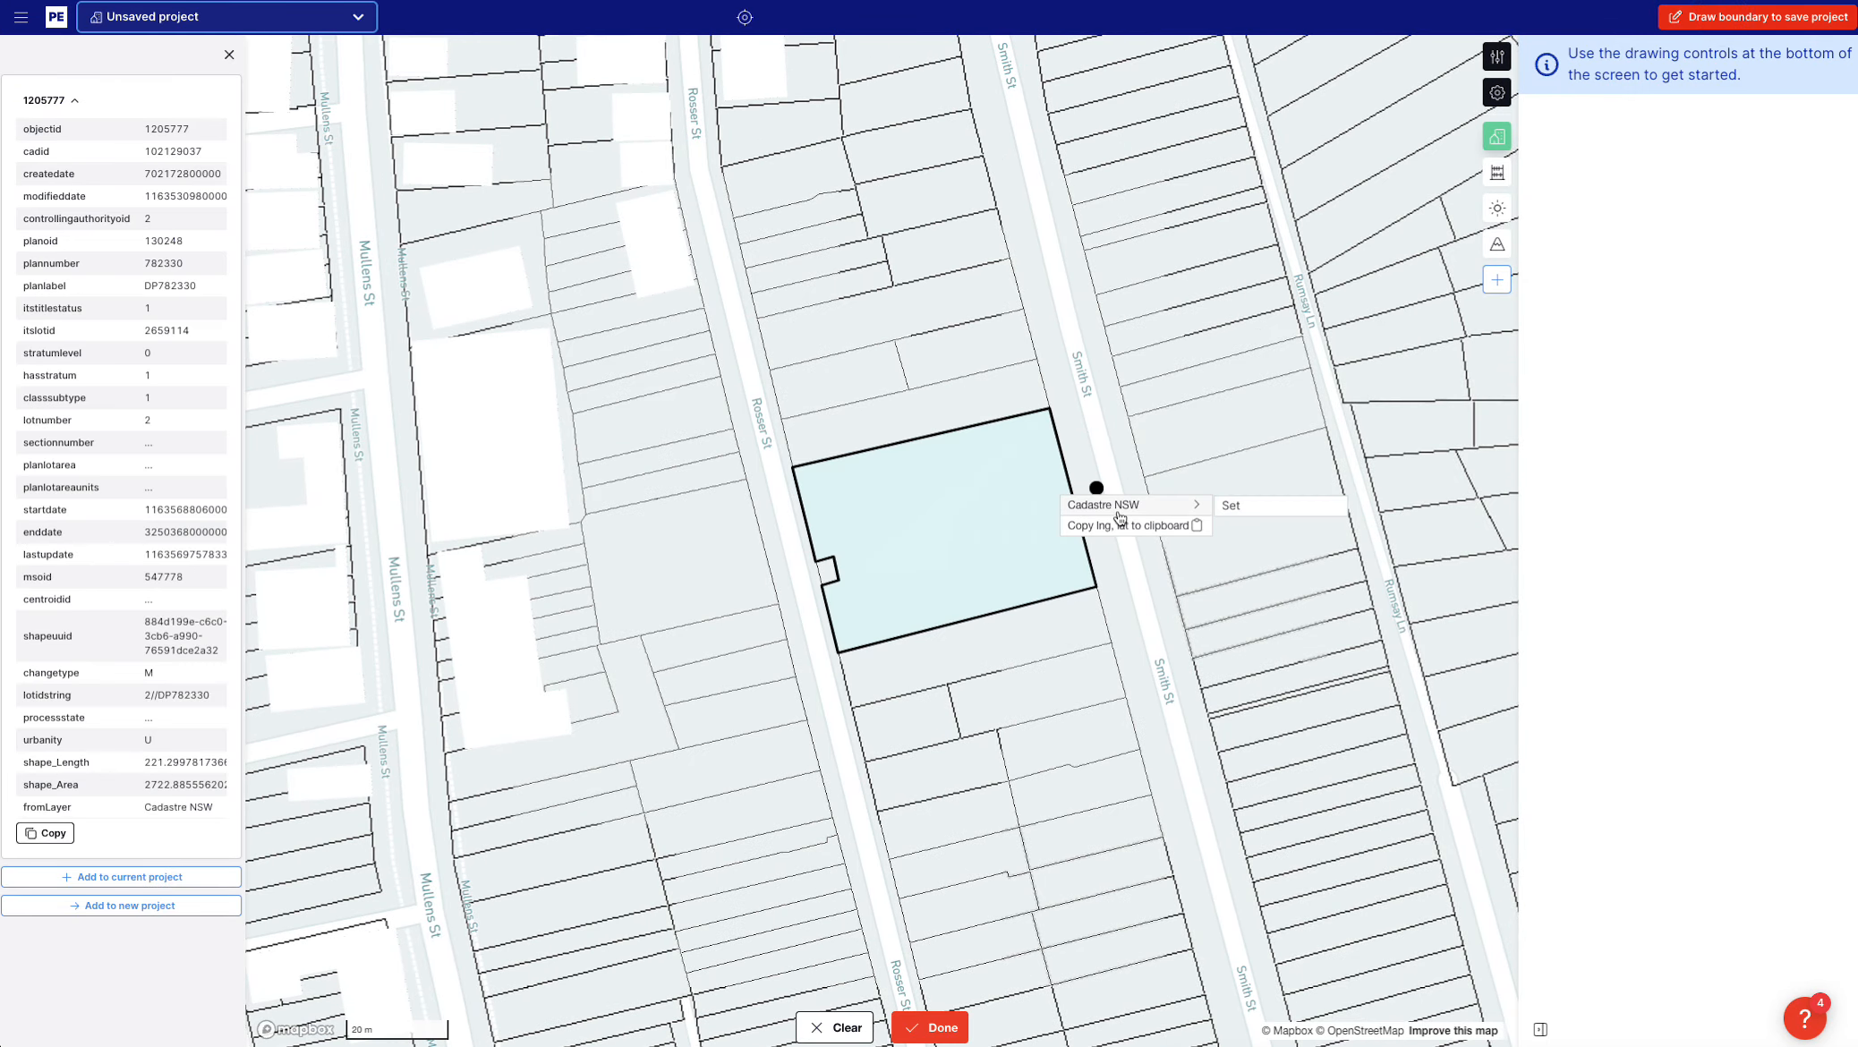
click(1232, 507)
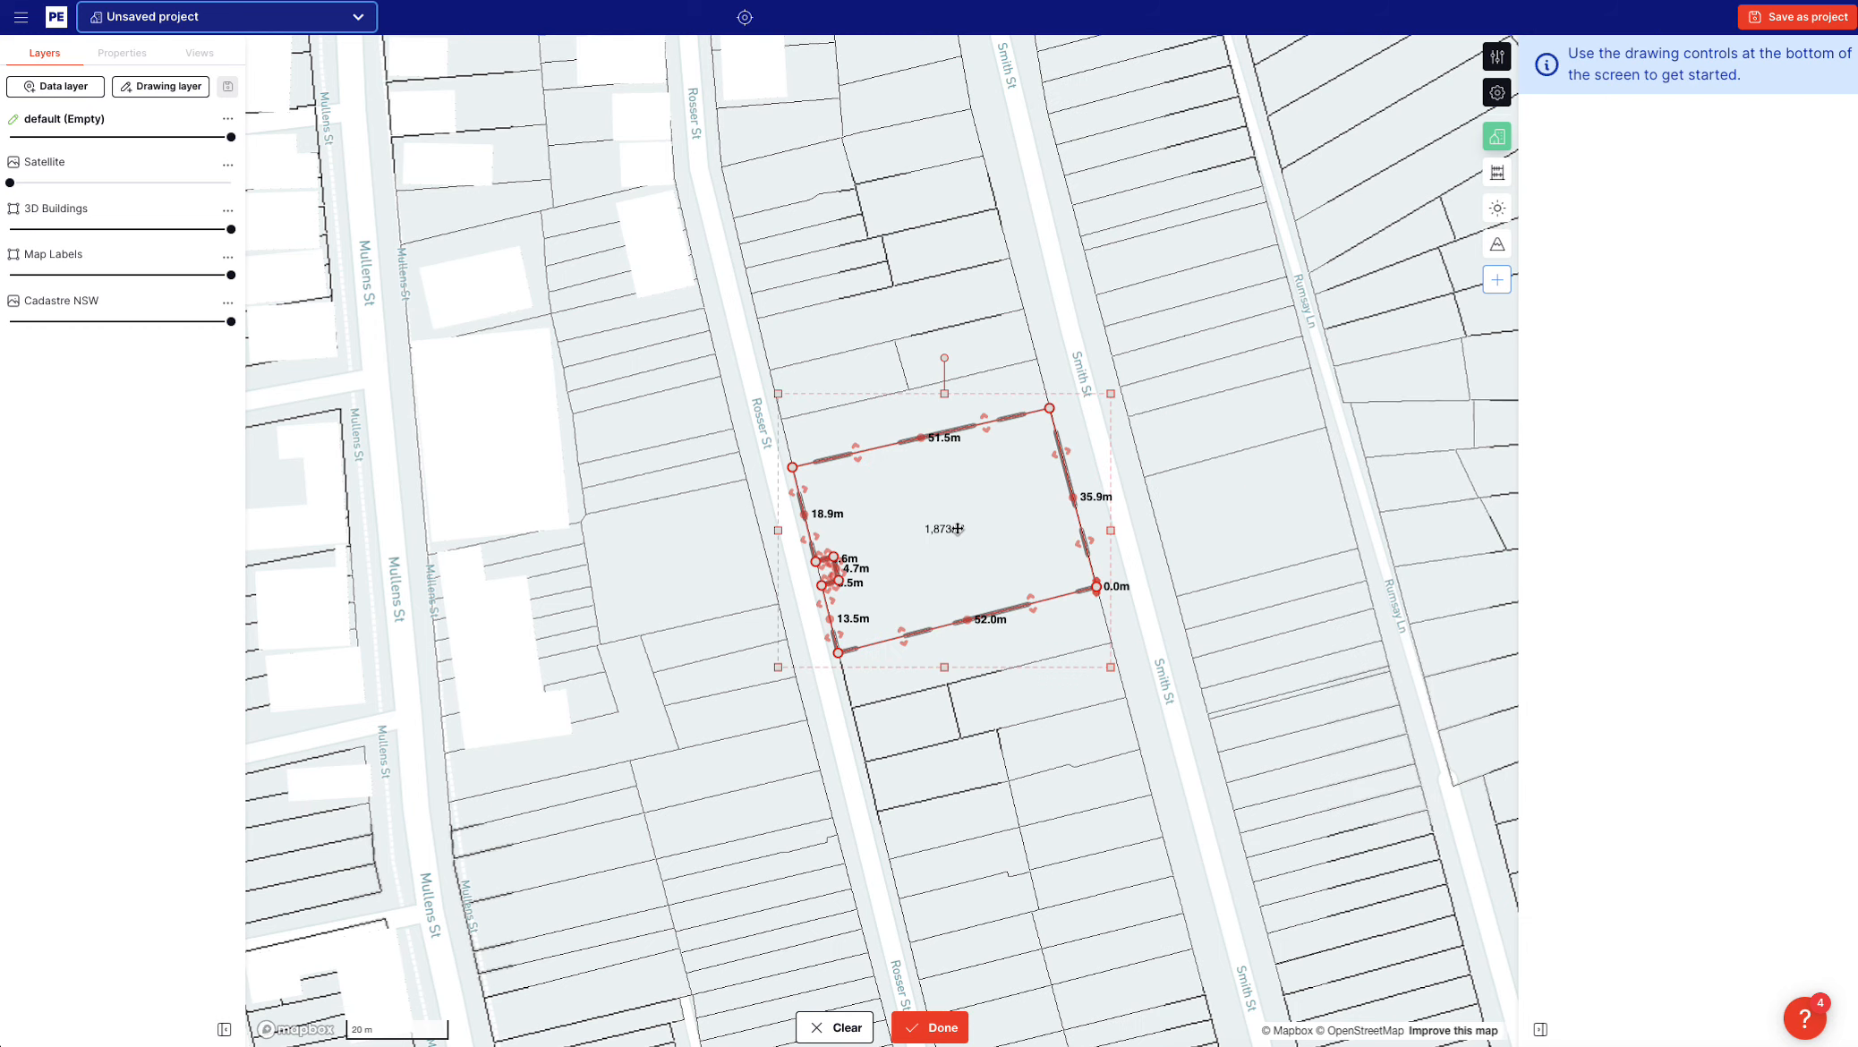
Save the bounded site as a project named "new feaso" and go to the created project
click(1795, 17)
click(646, 319)
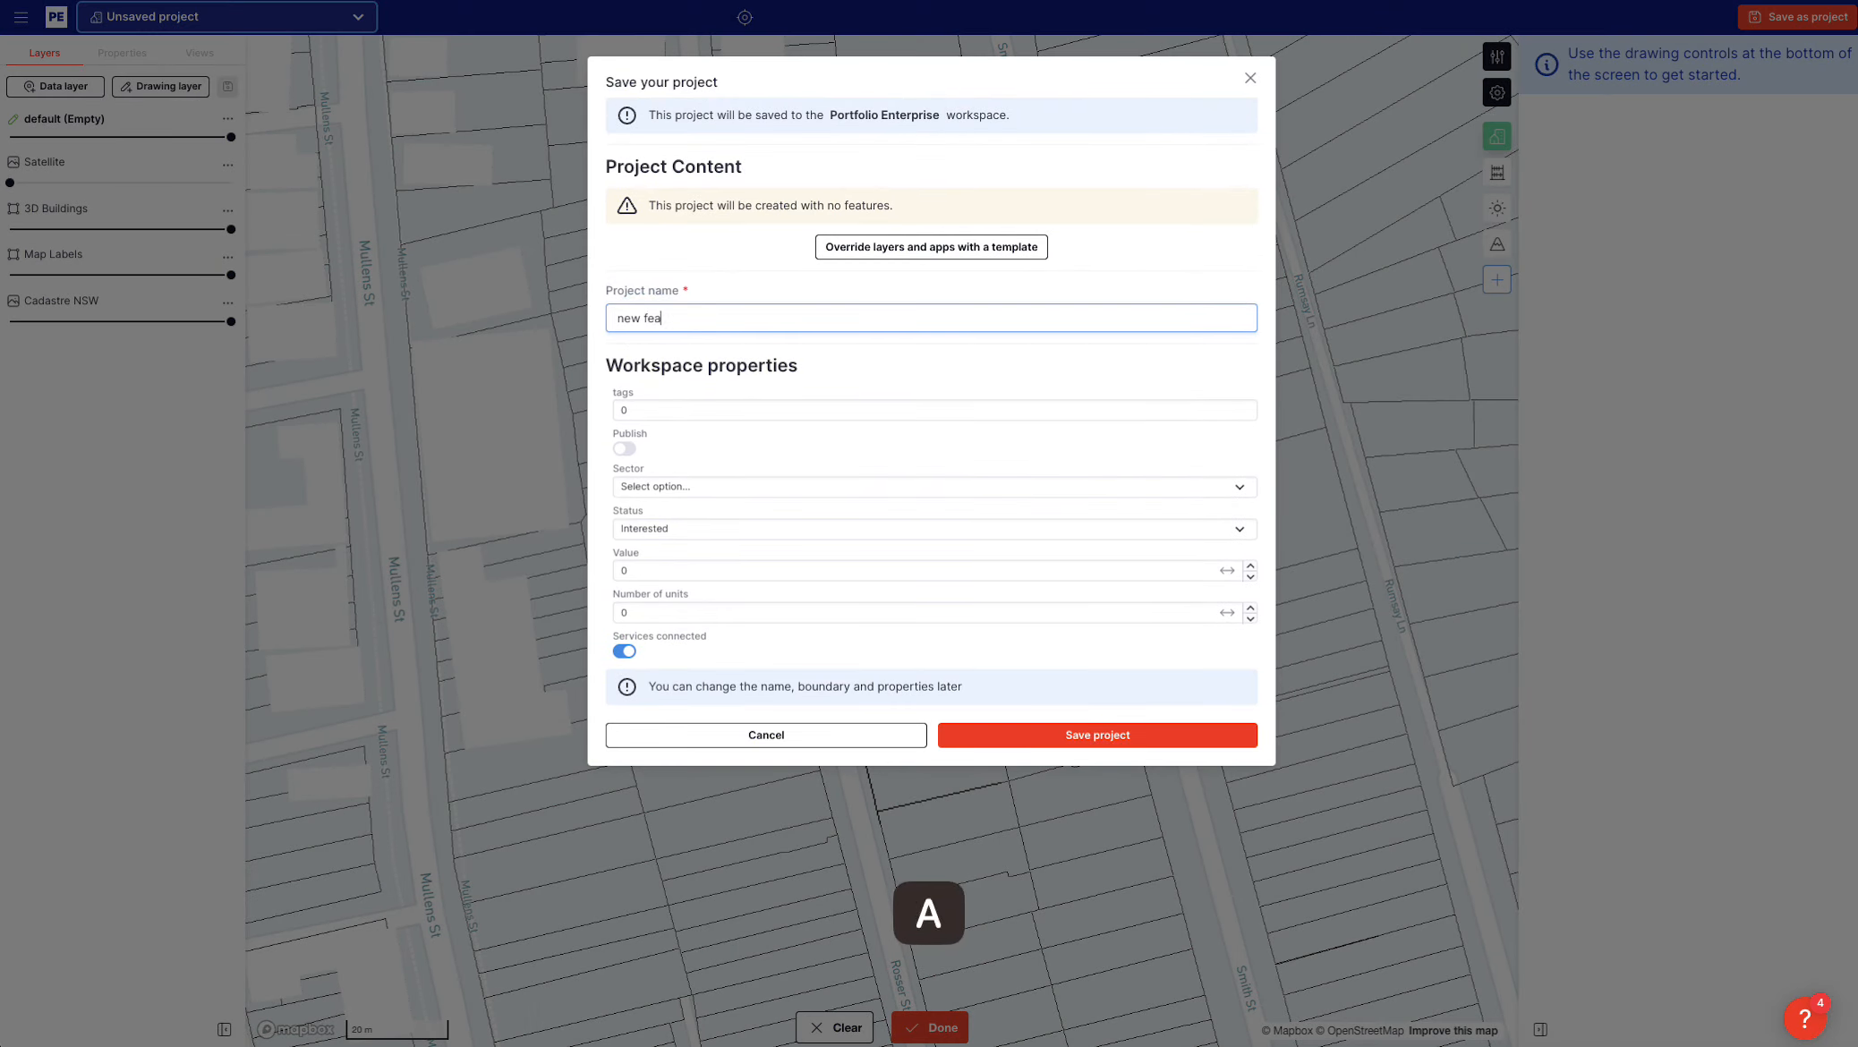
click(1099, 733)
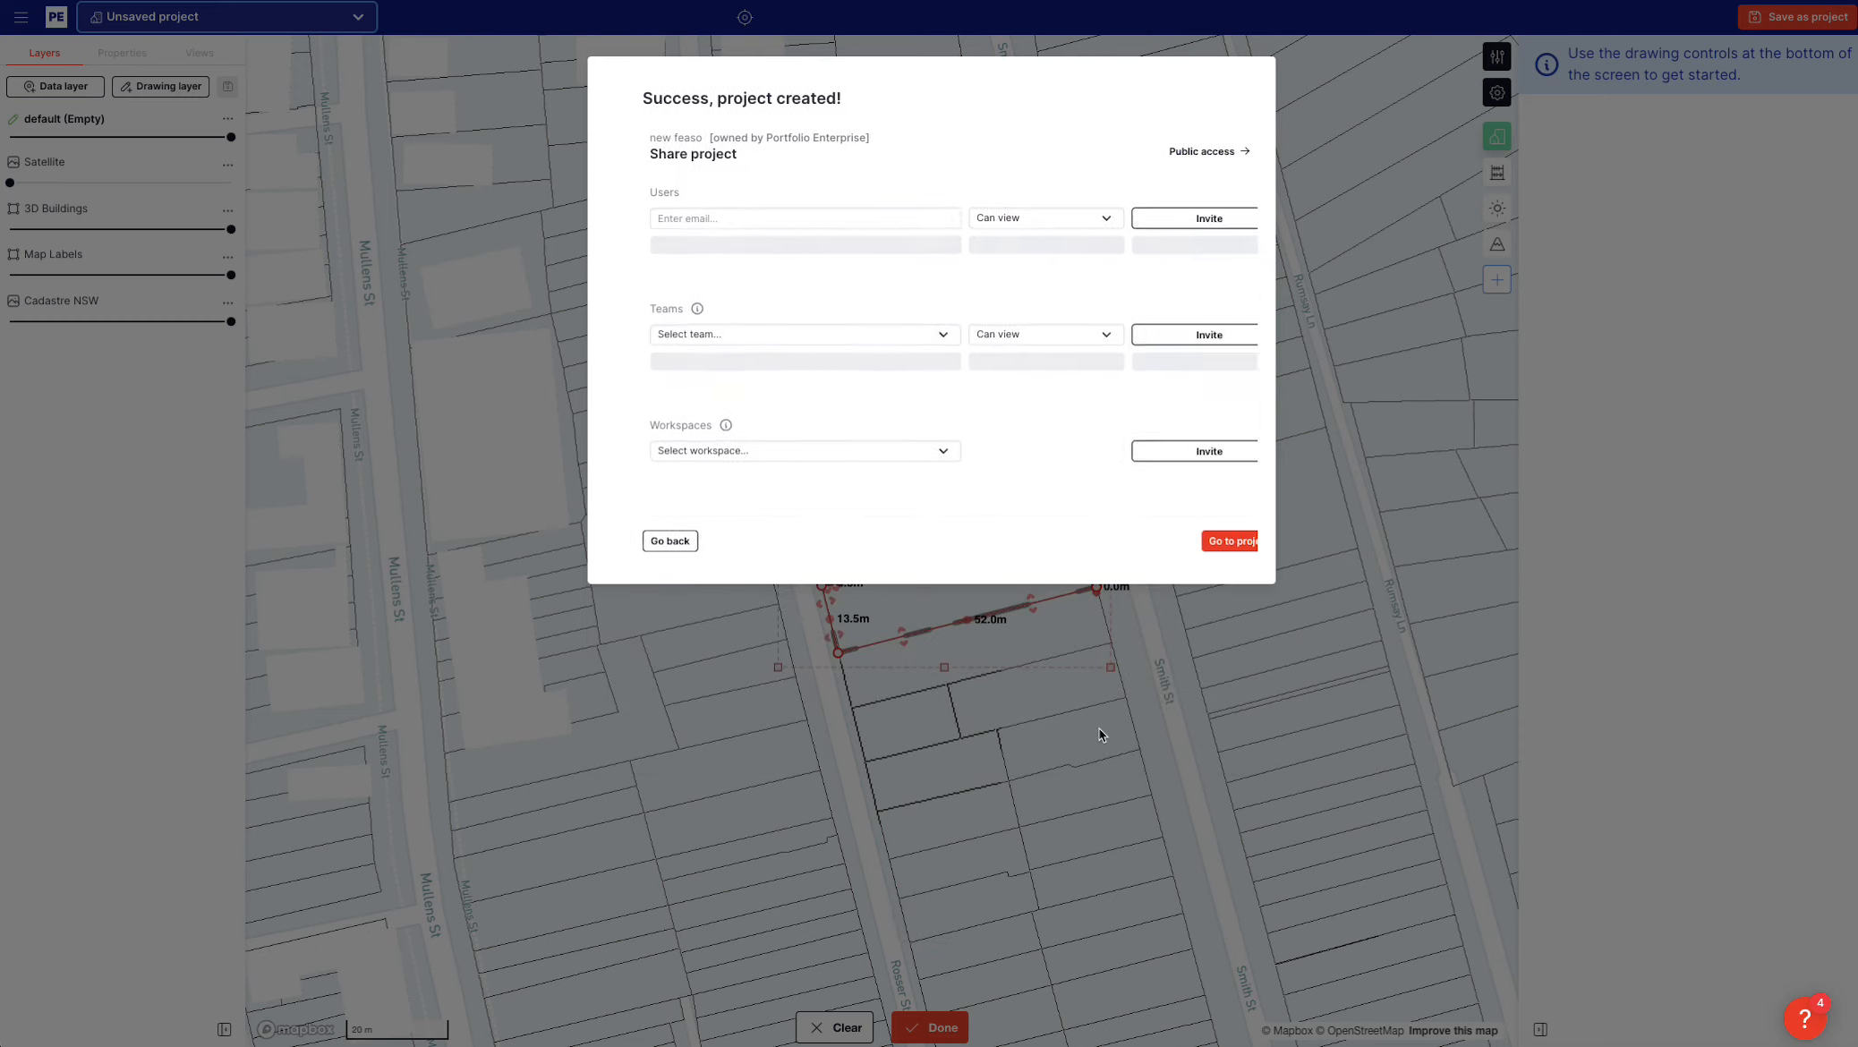
click(1188, 528)
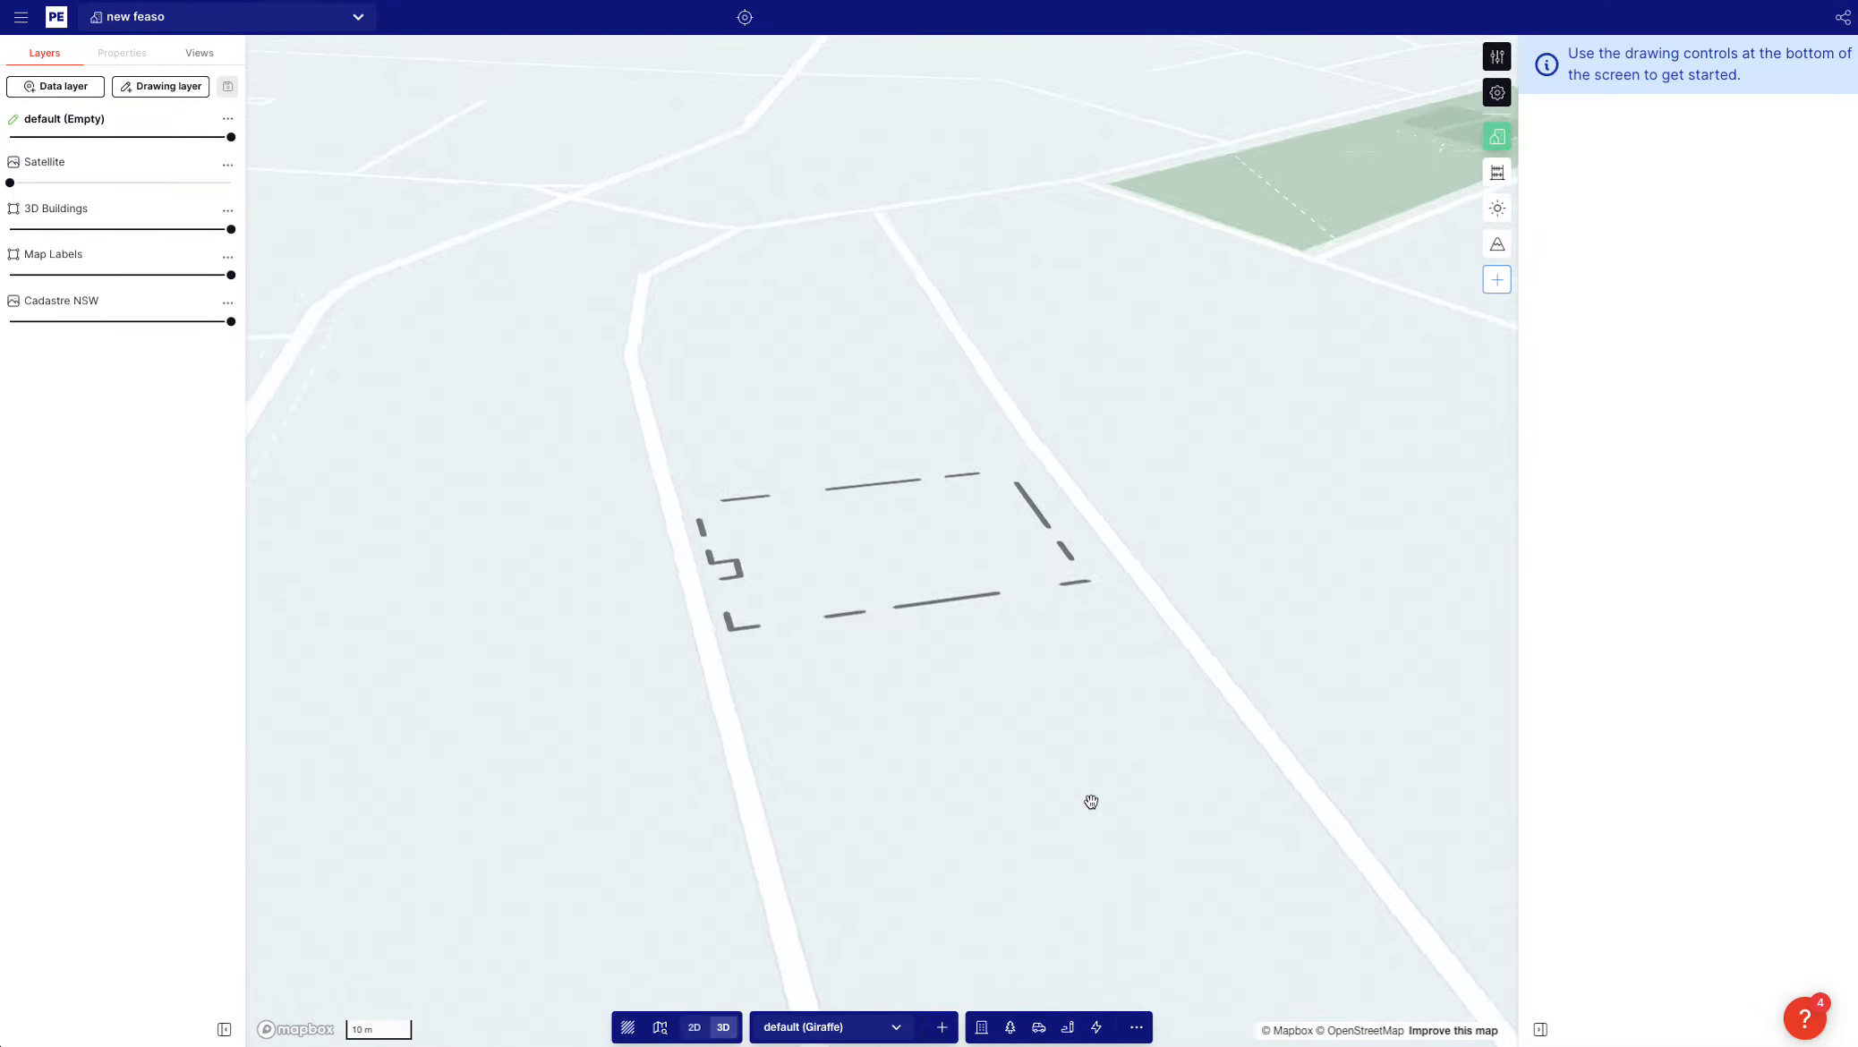
Open the design library, choose the feaso template project as source, and browse its elements by layer
click(1136, 1028)
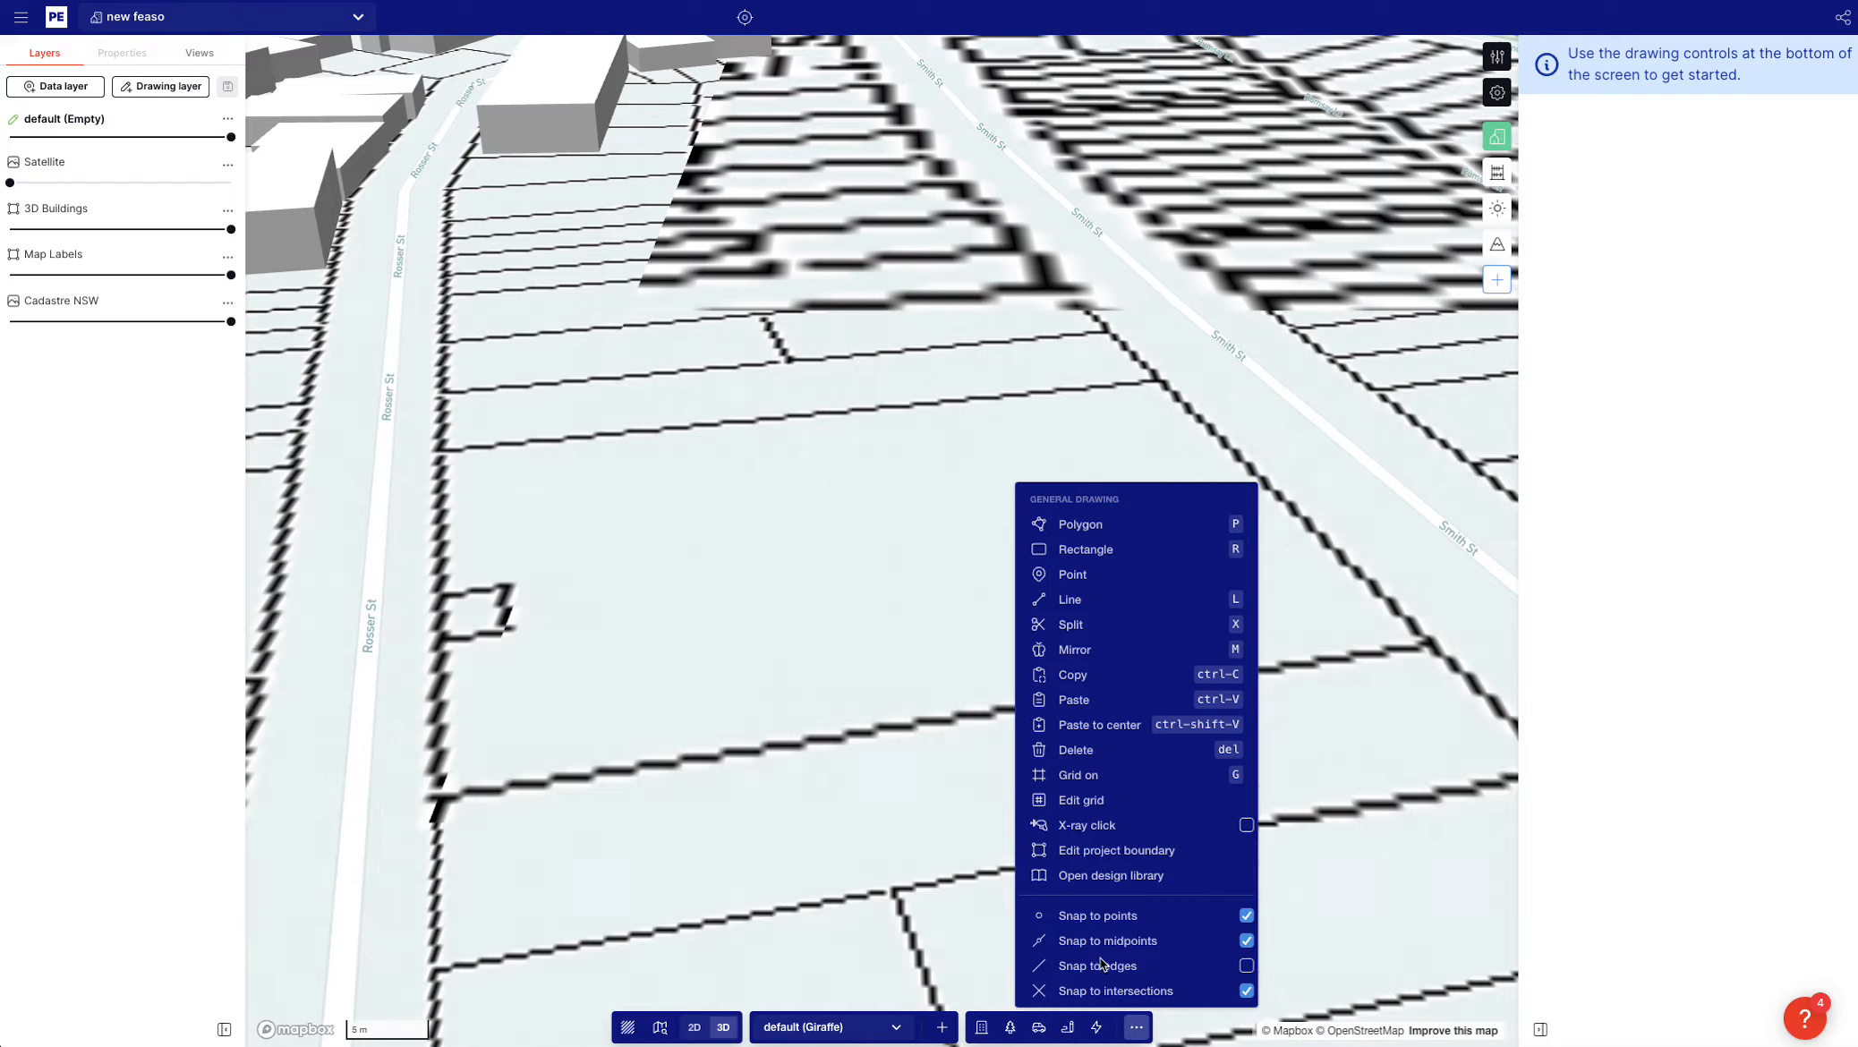
click(1110, 876)
click(832, 169)
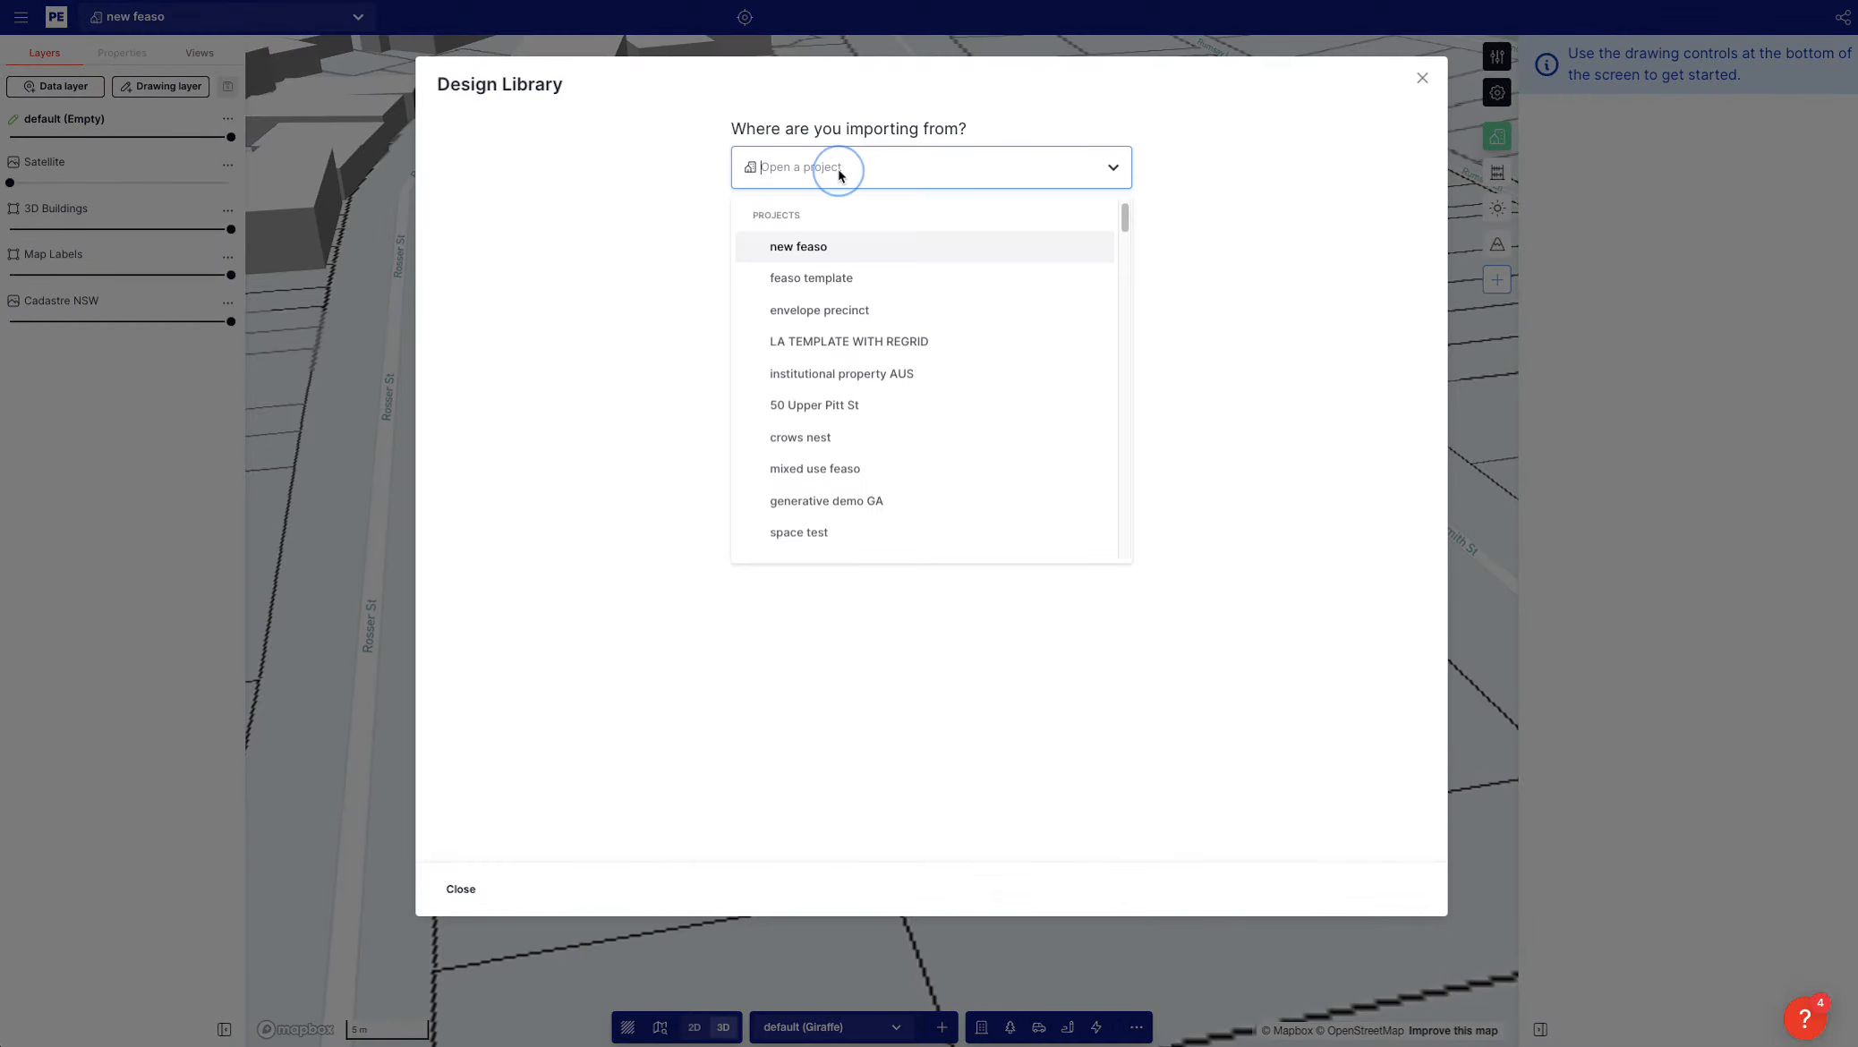
click(838, 287)
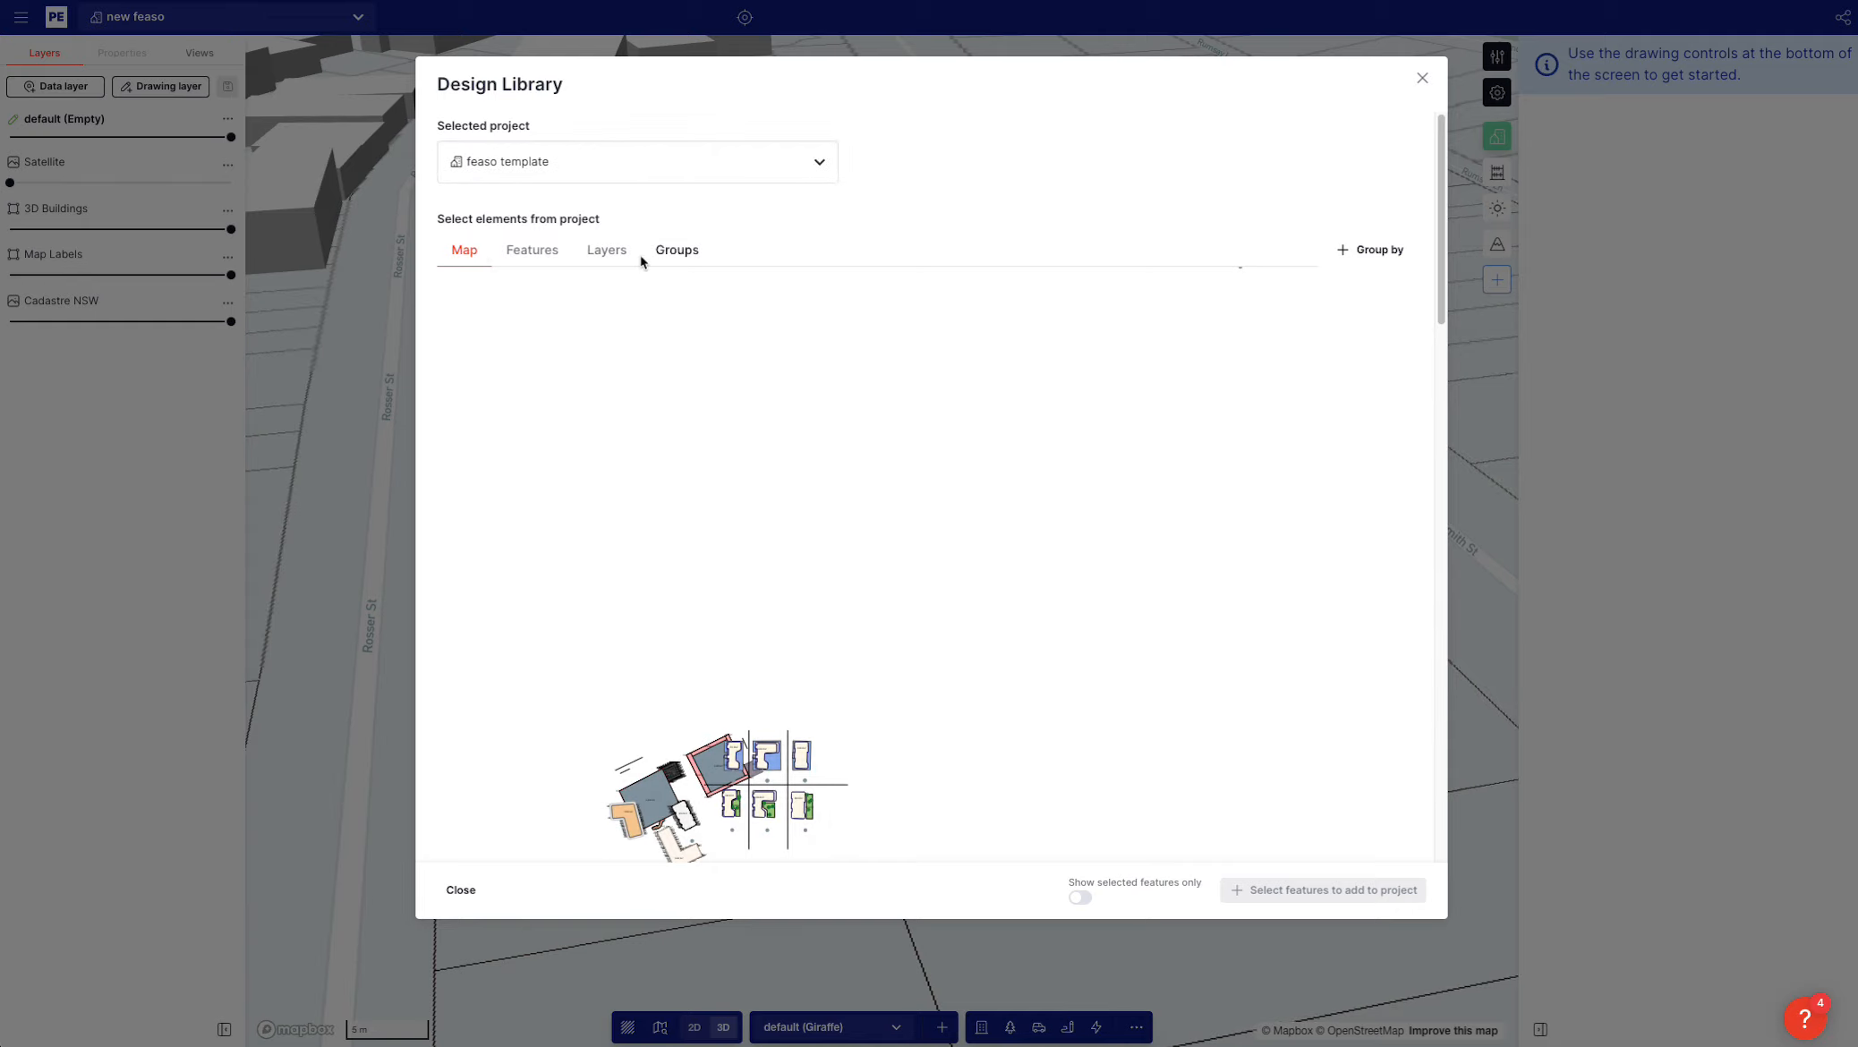
click(615, 258)
scroll(653, 394, down, 10)
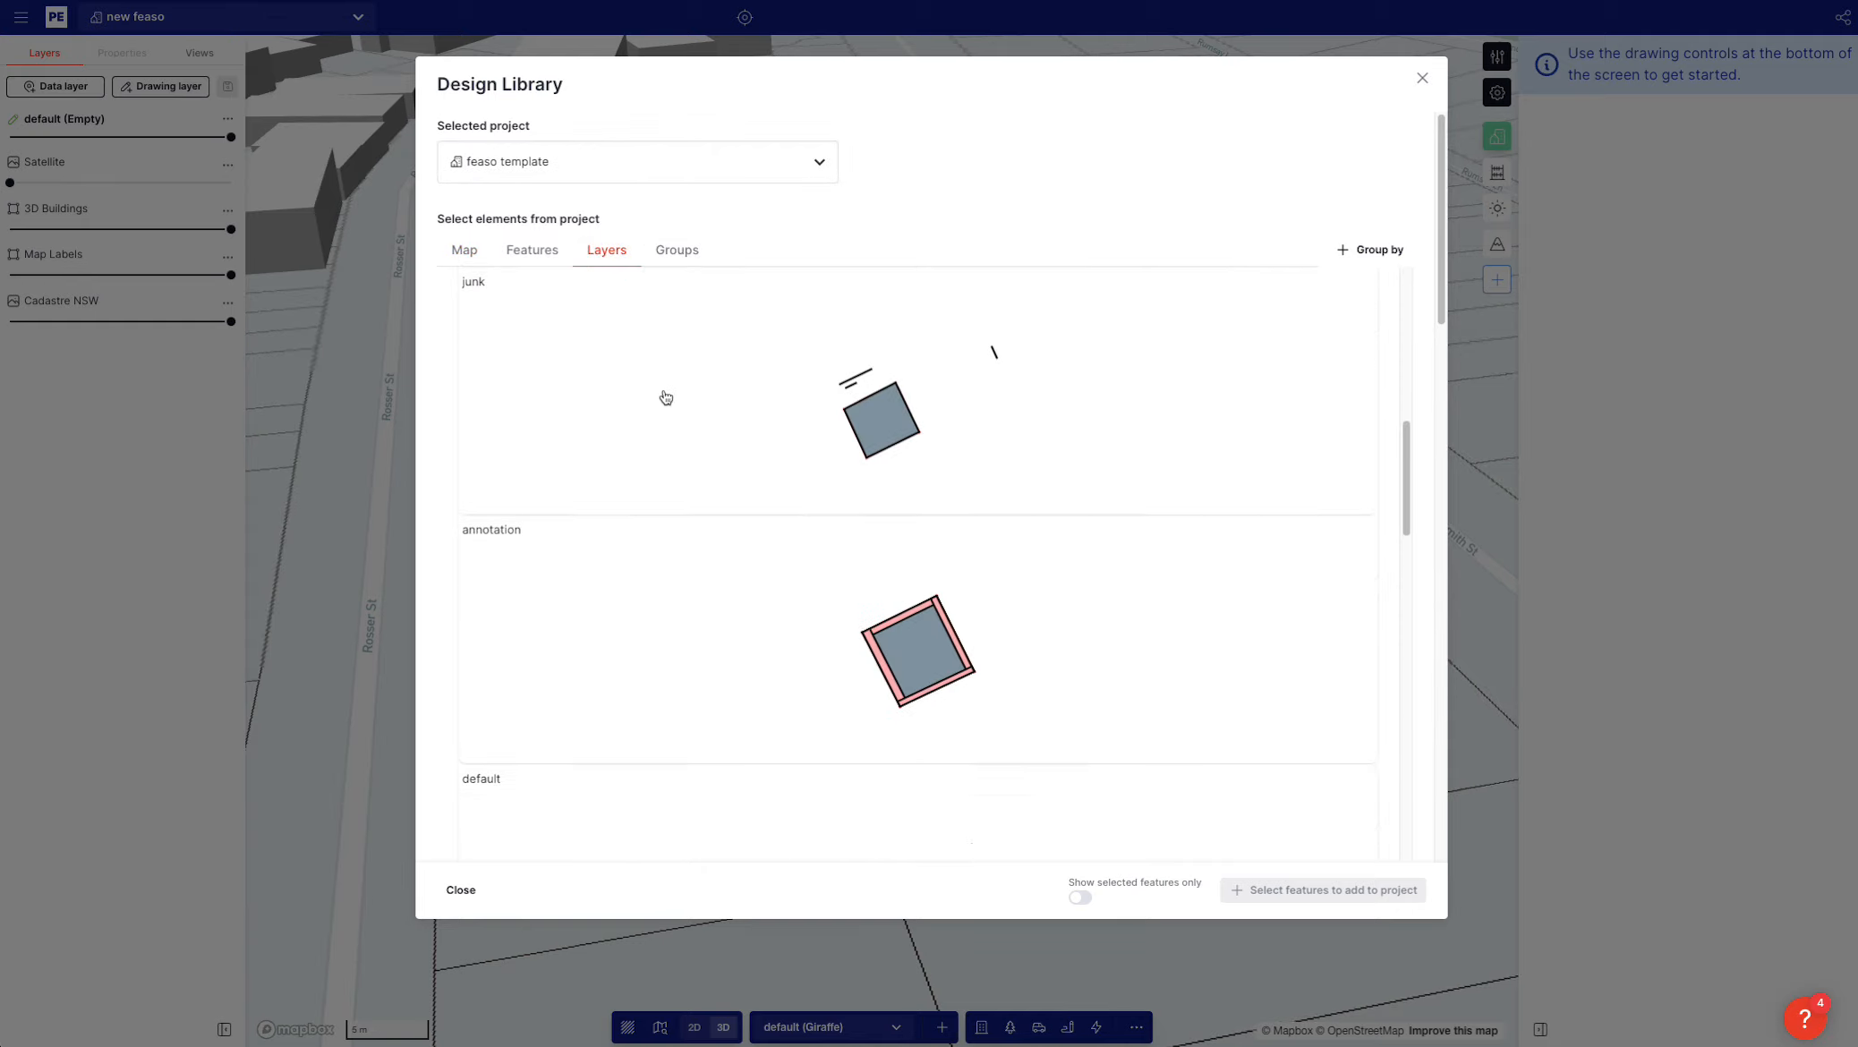
scroll(606, 672, down, 4)
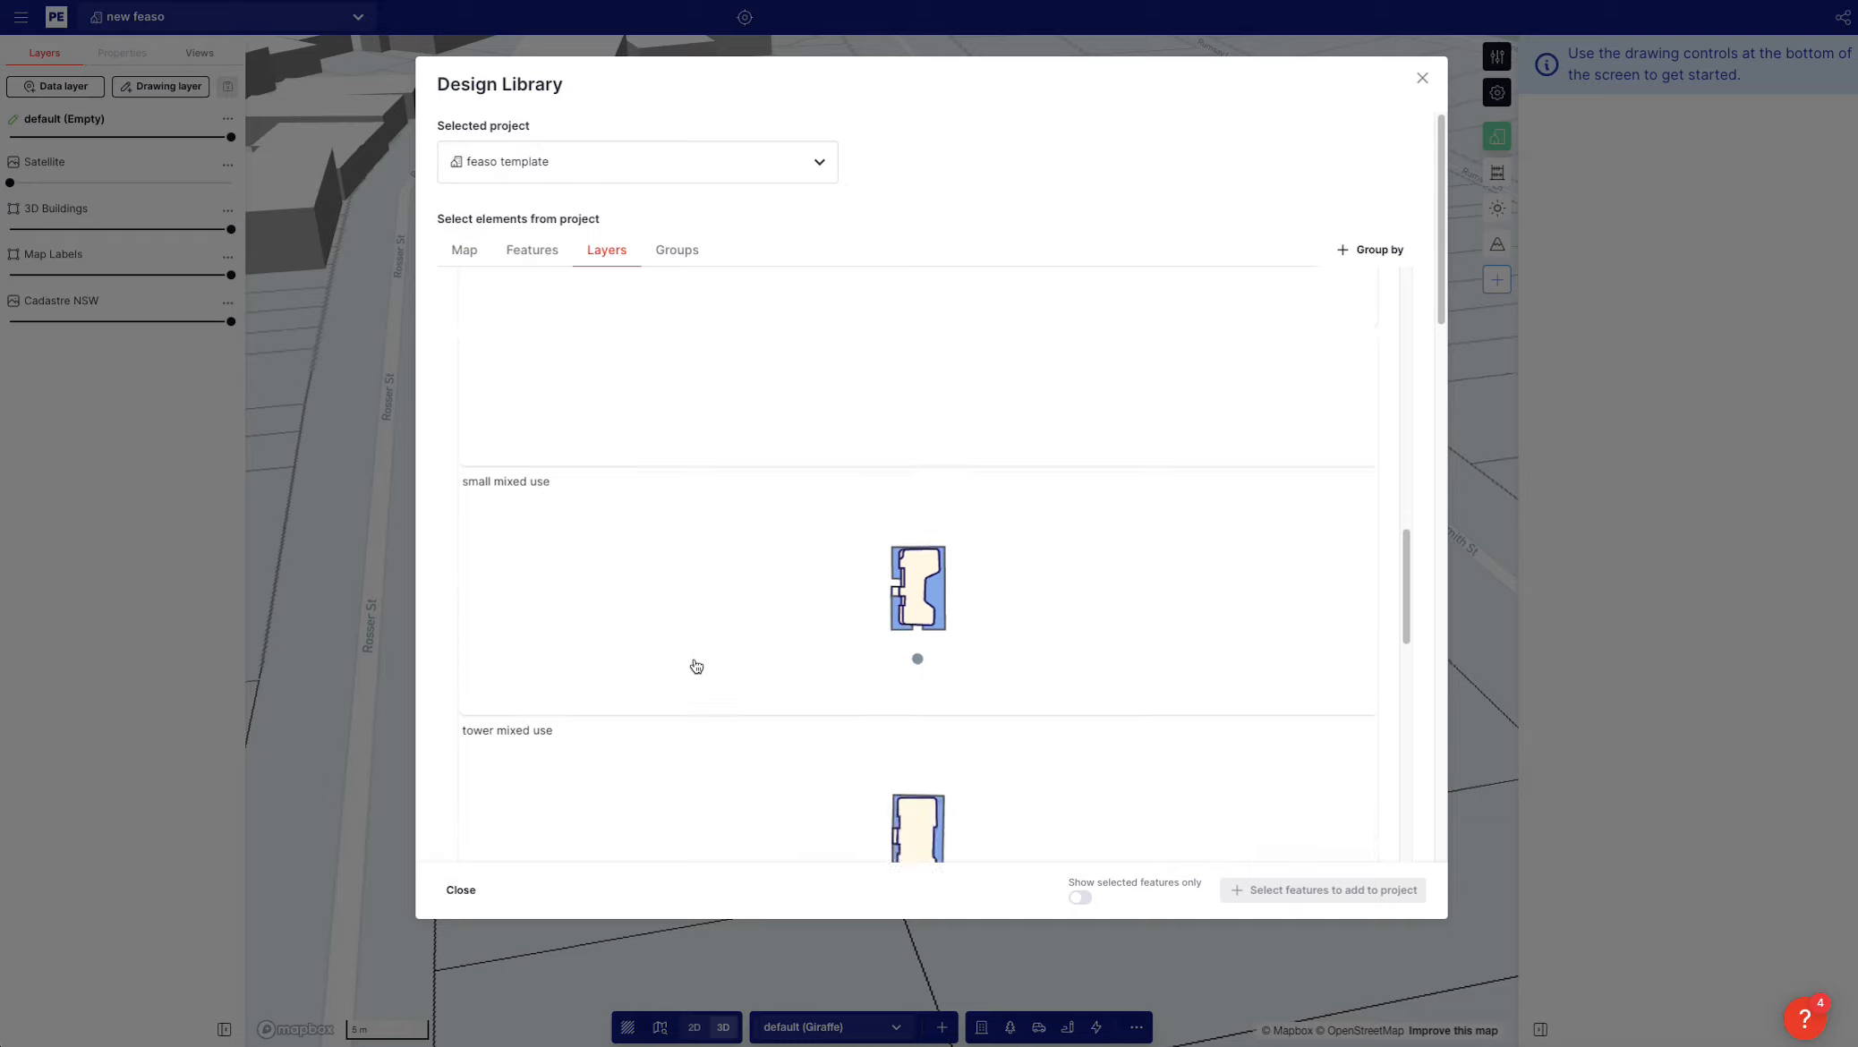
scroll(639, 644, down, 3)
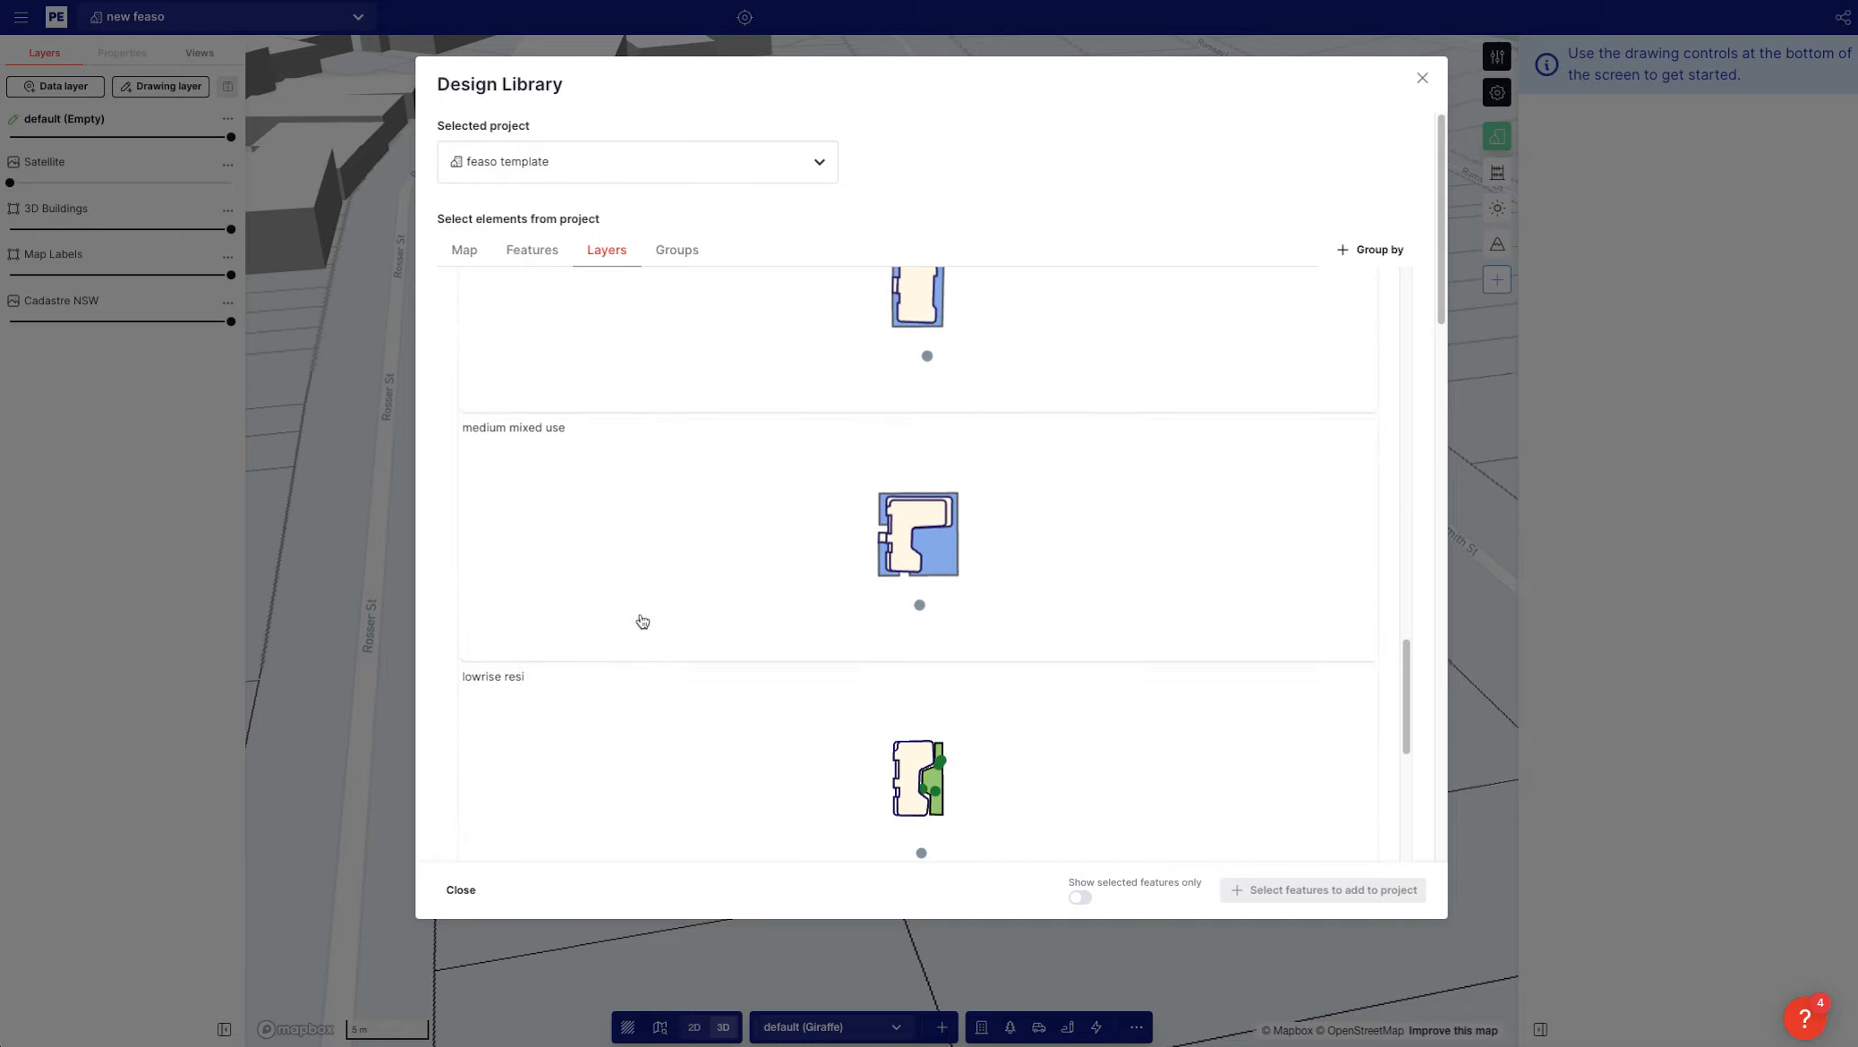
Add the medium mixed use and midrise resi layers to the project, keeping both versions of the duplicate Retail and Residential usages
click(682, 535)
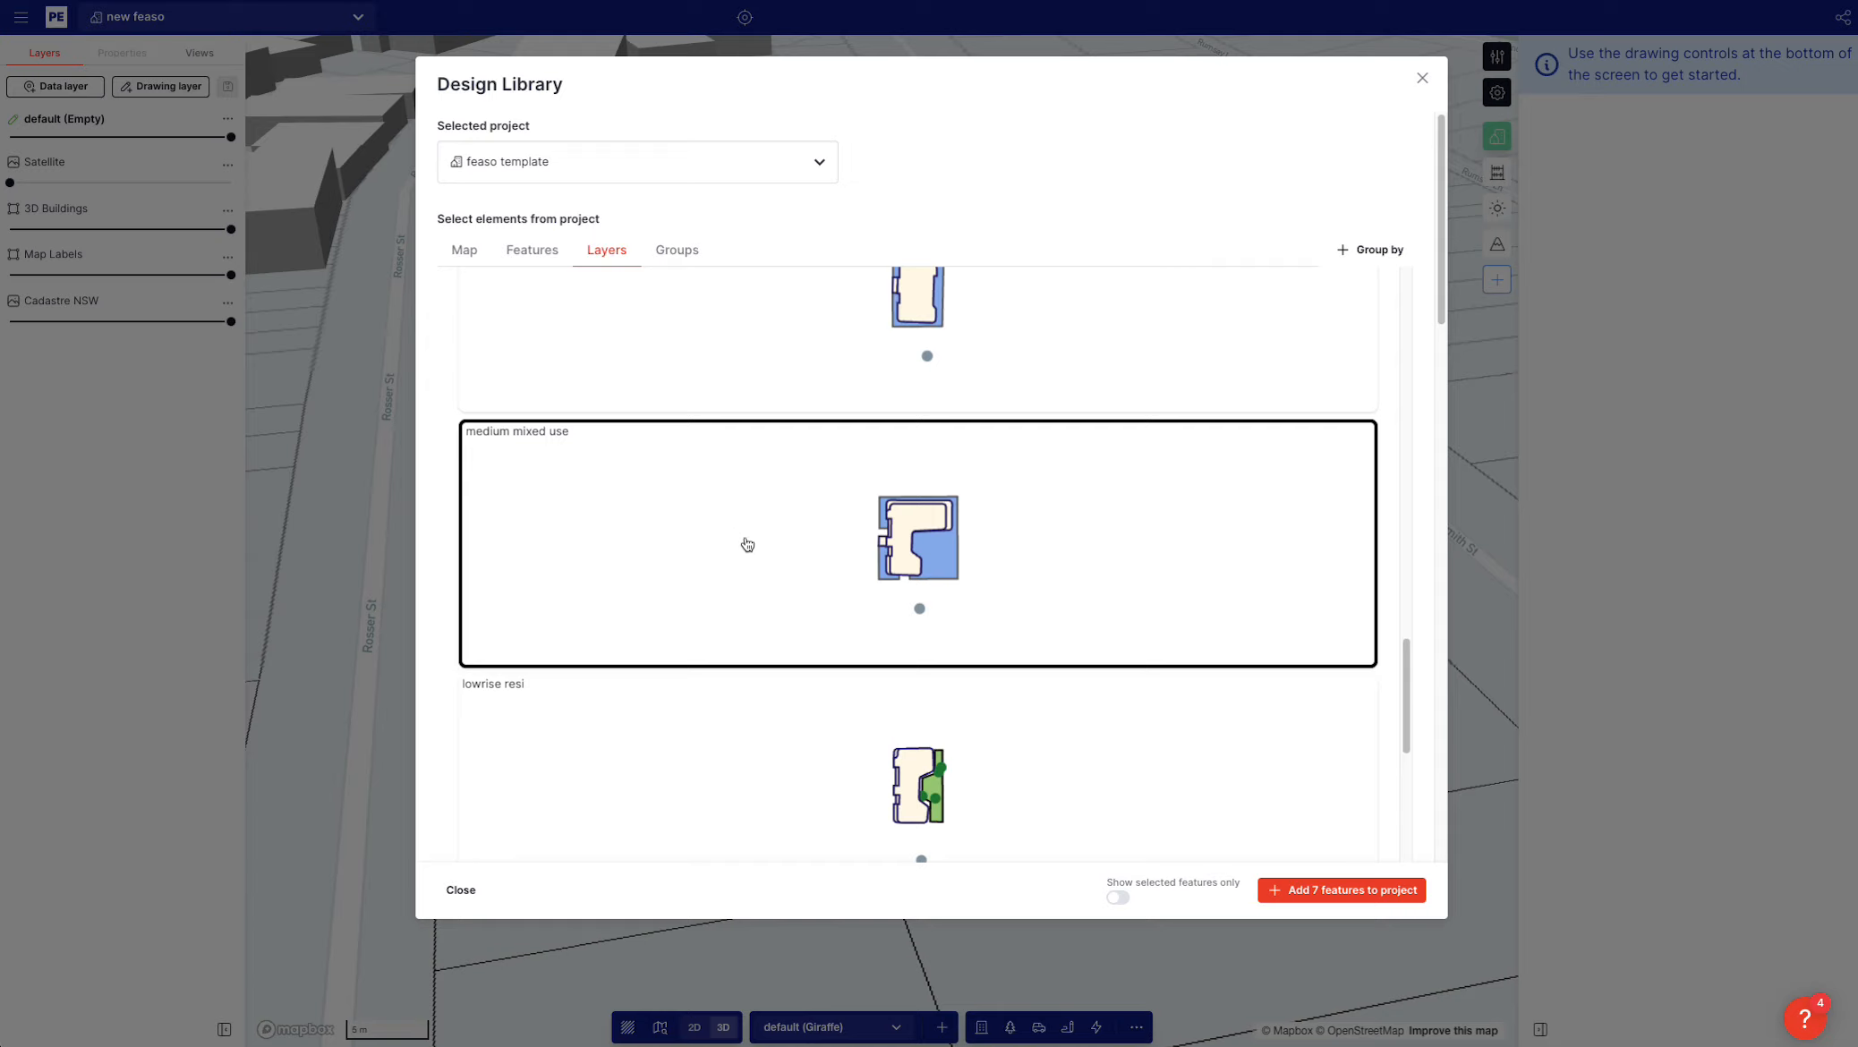
scroll(747, 544, down, 4)
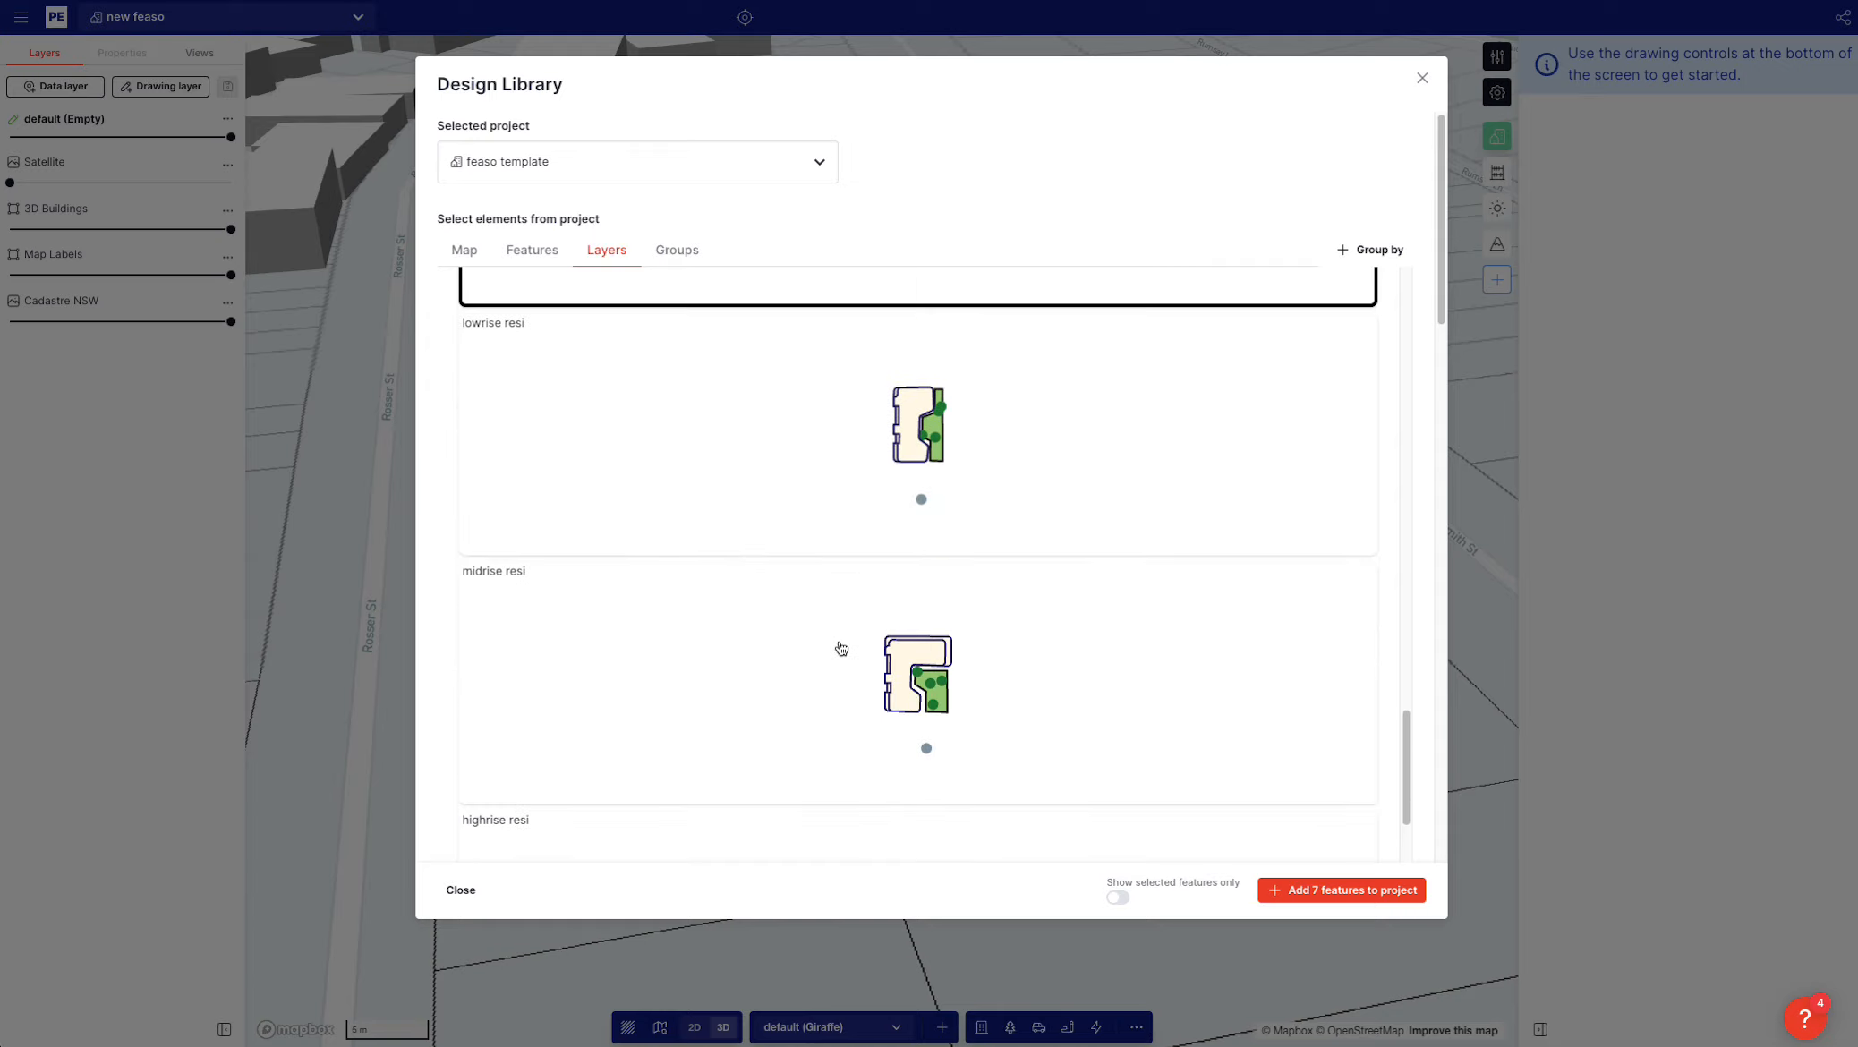
click(740, 632)
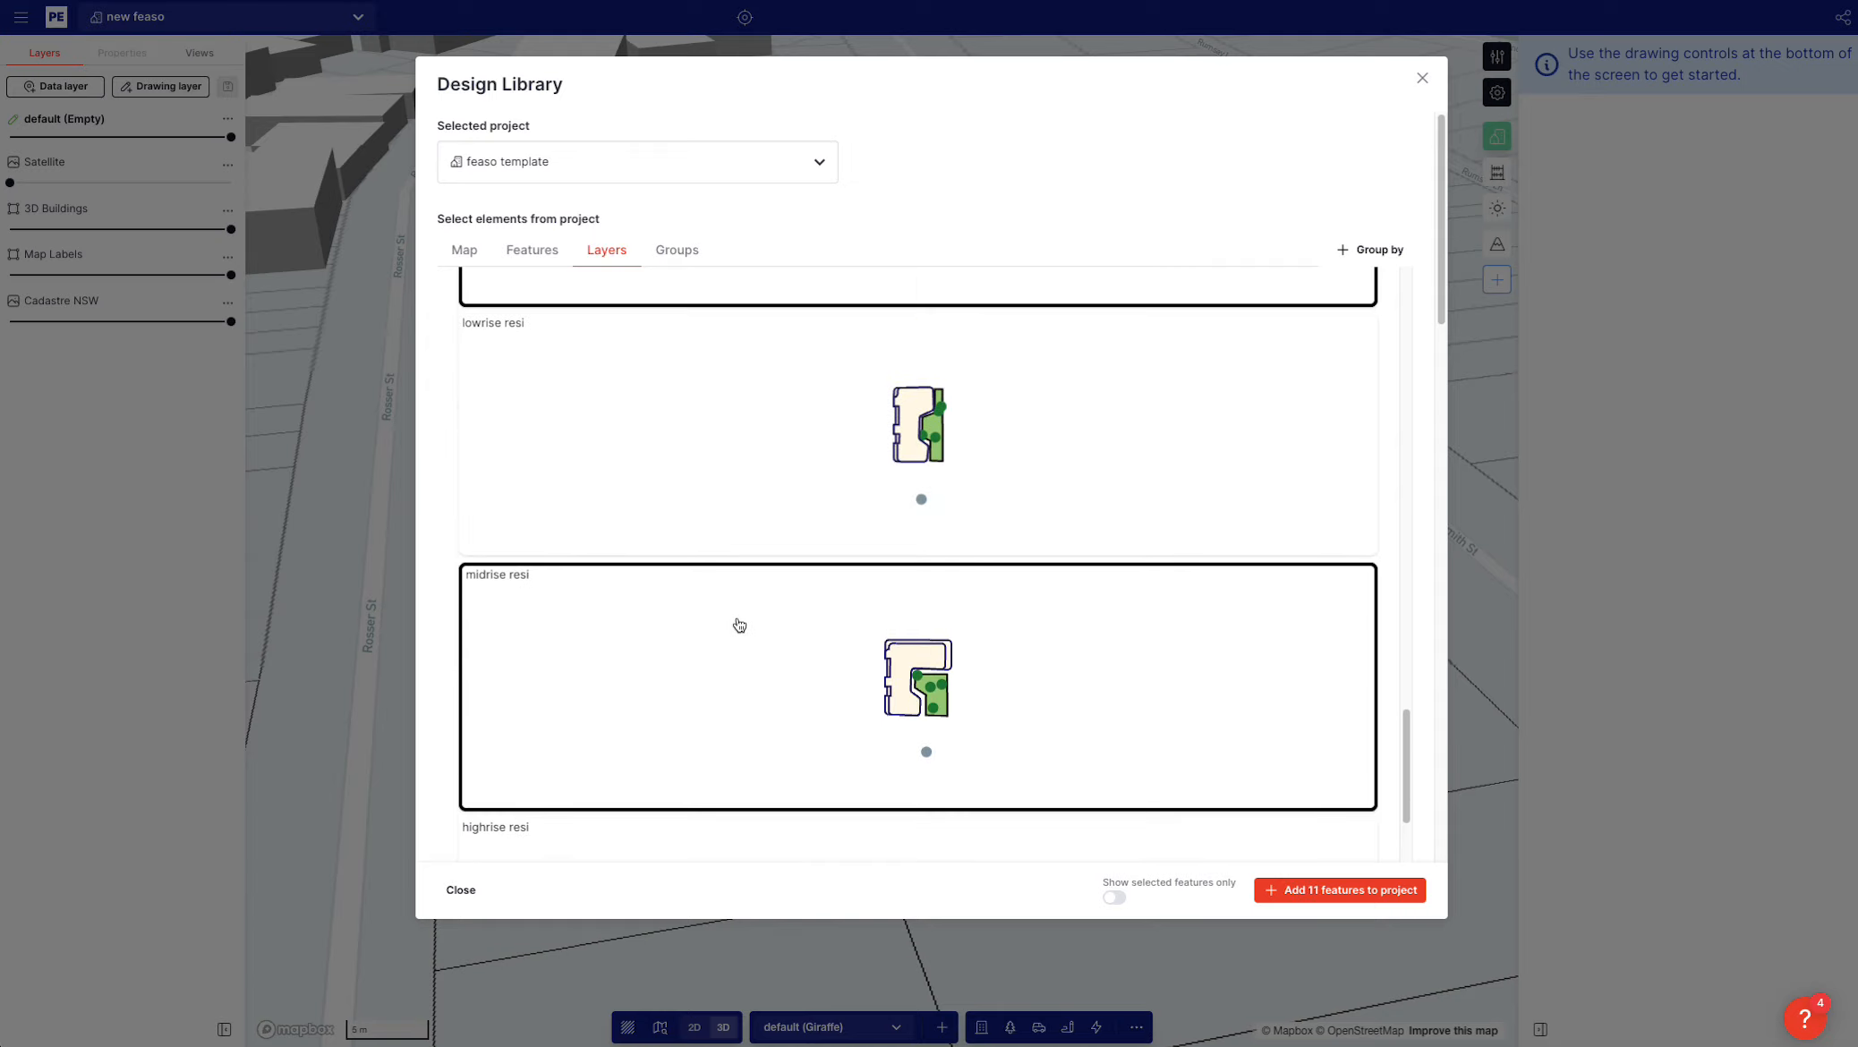
click(1335, 890)
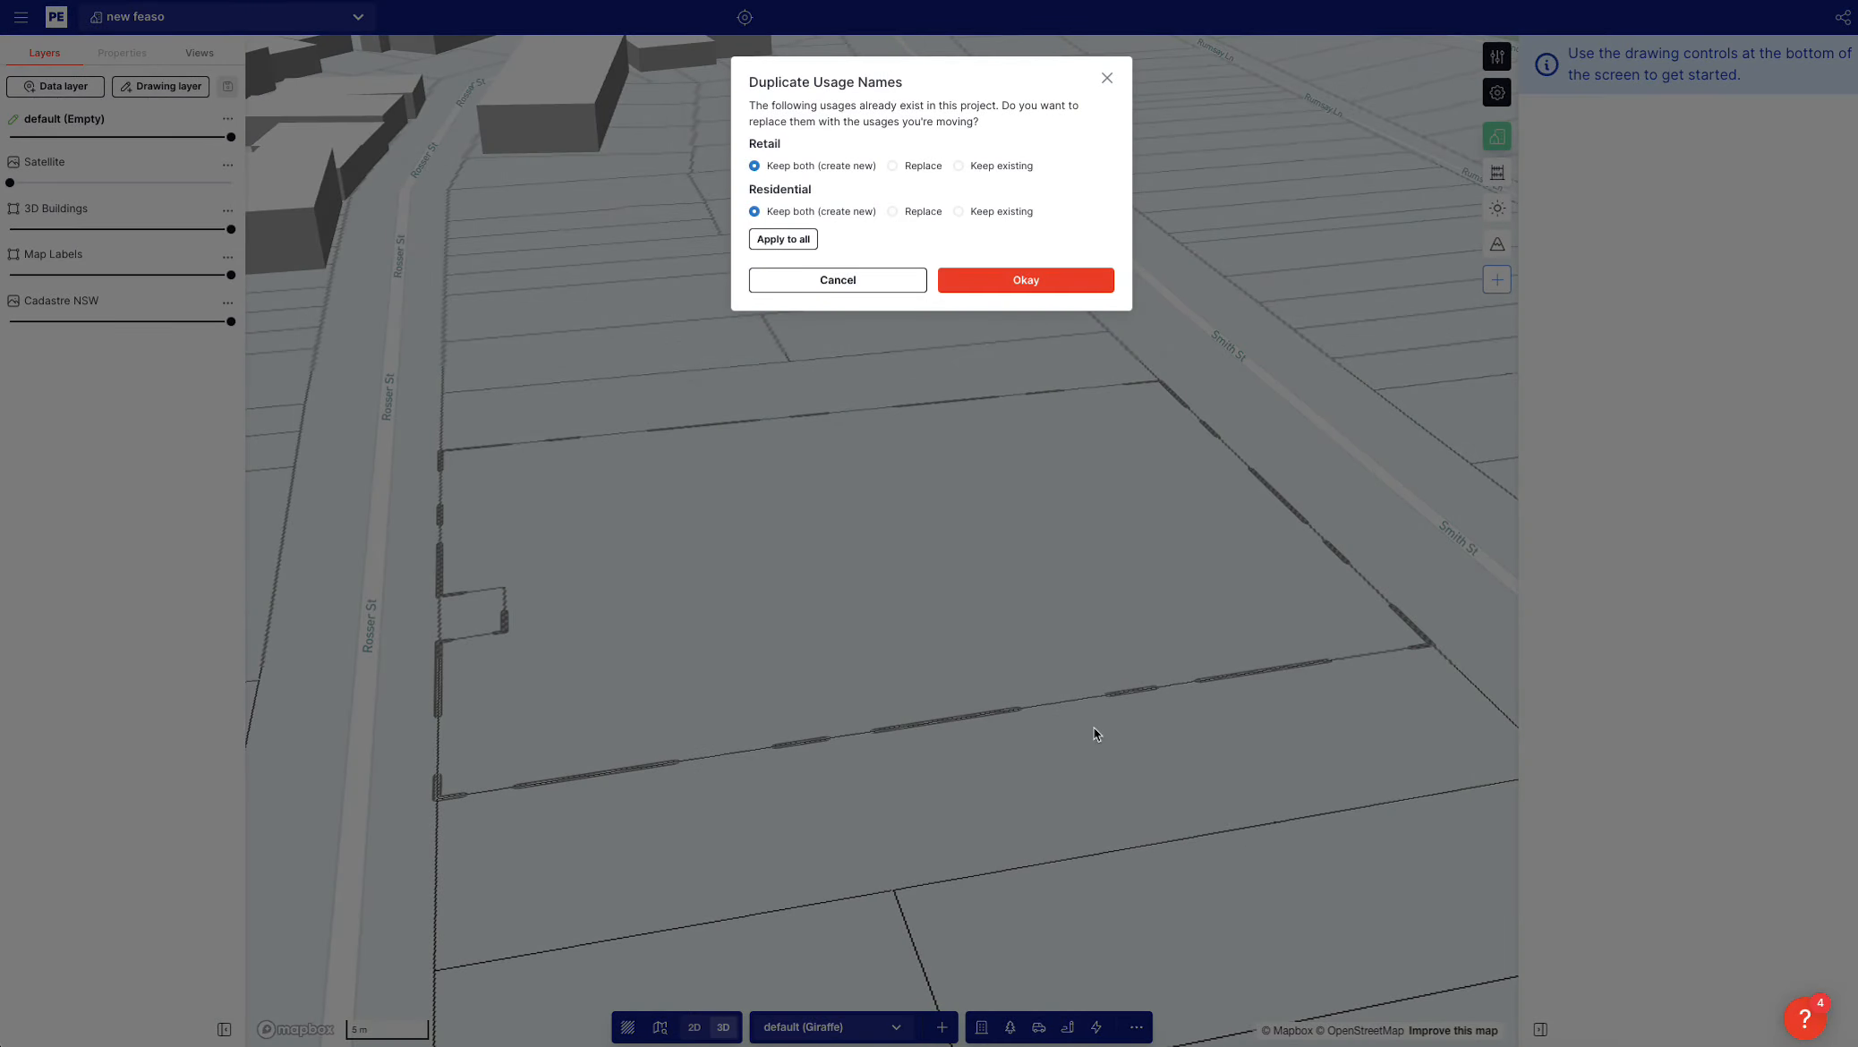
click(1051, 288)
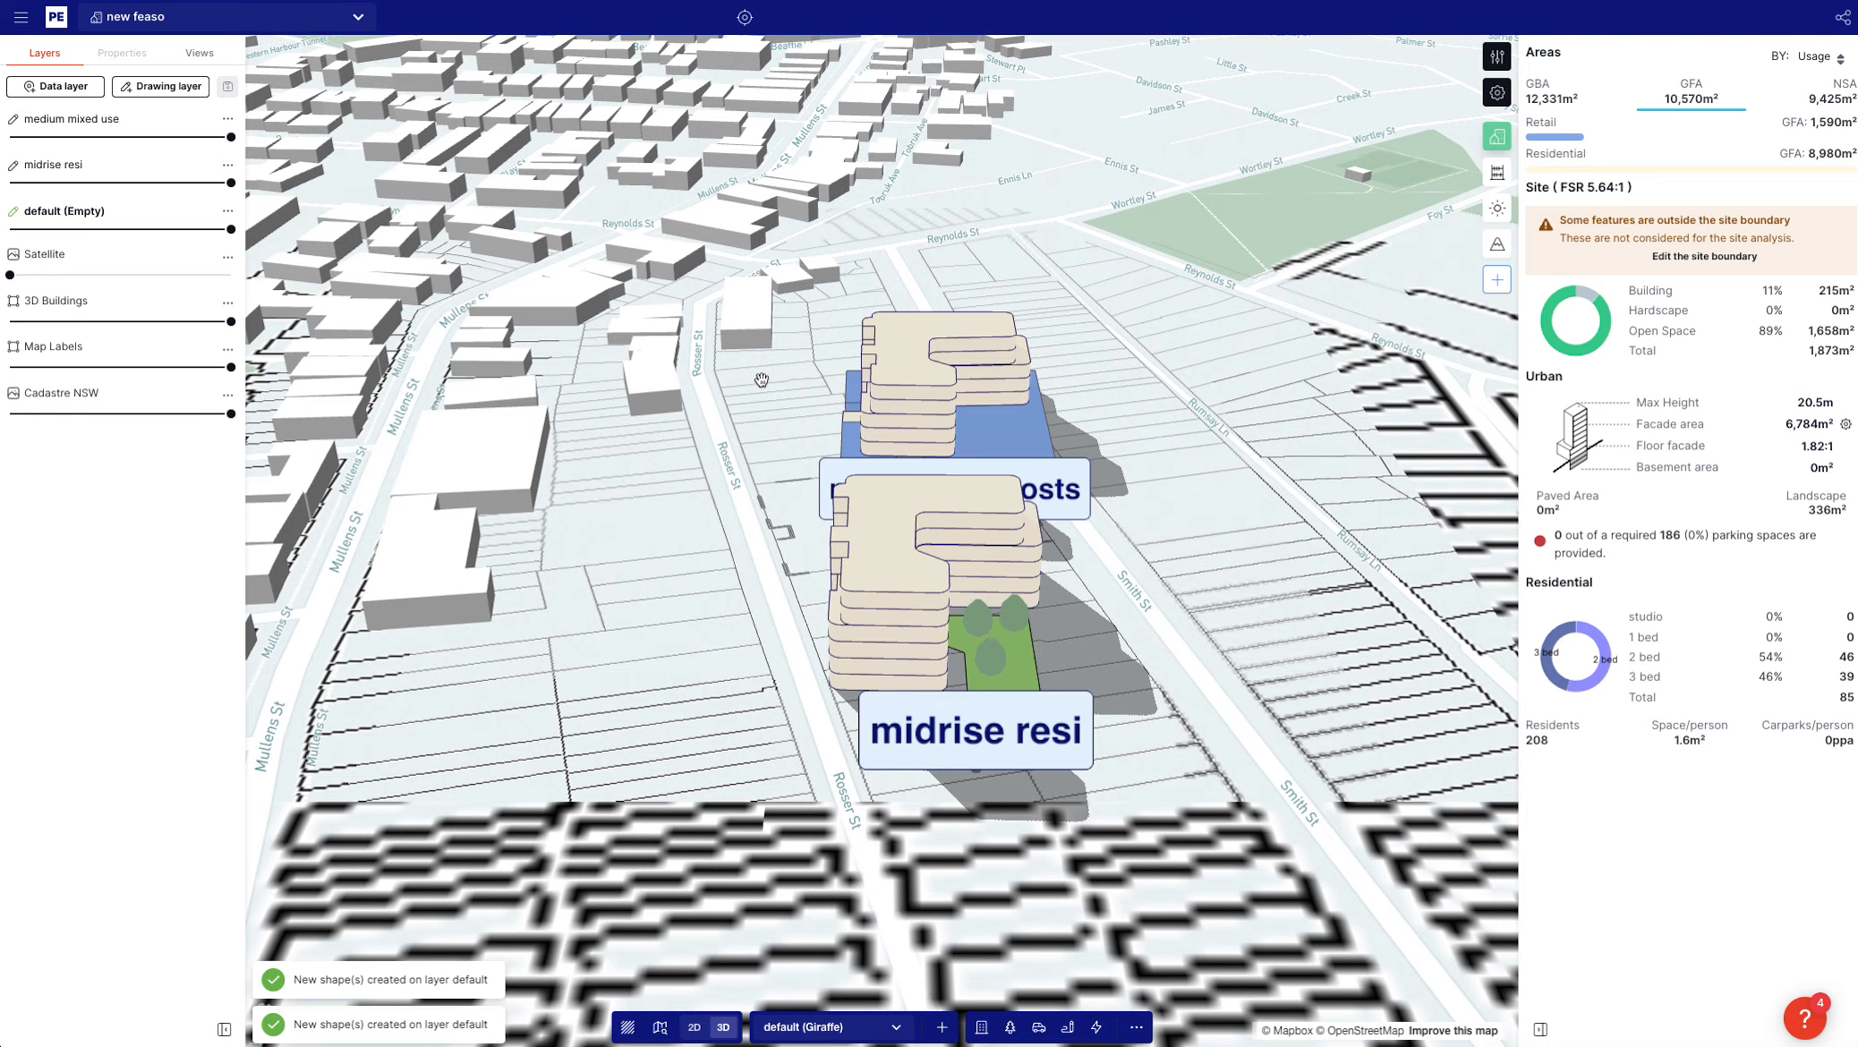
Move the medium mu costs and midrise resi labels west to Mullens St and delete the duplicate medium mu costs label
key(t)
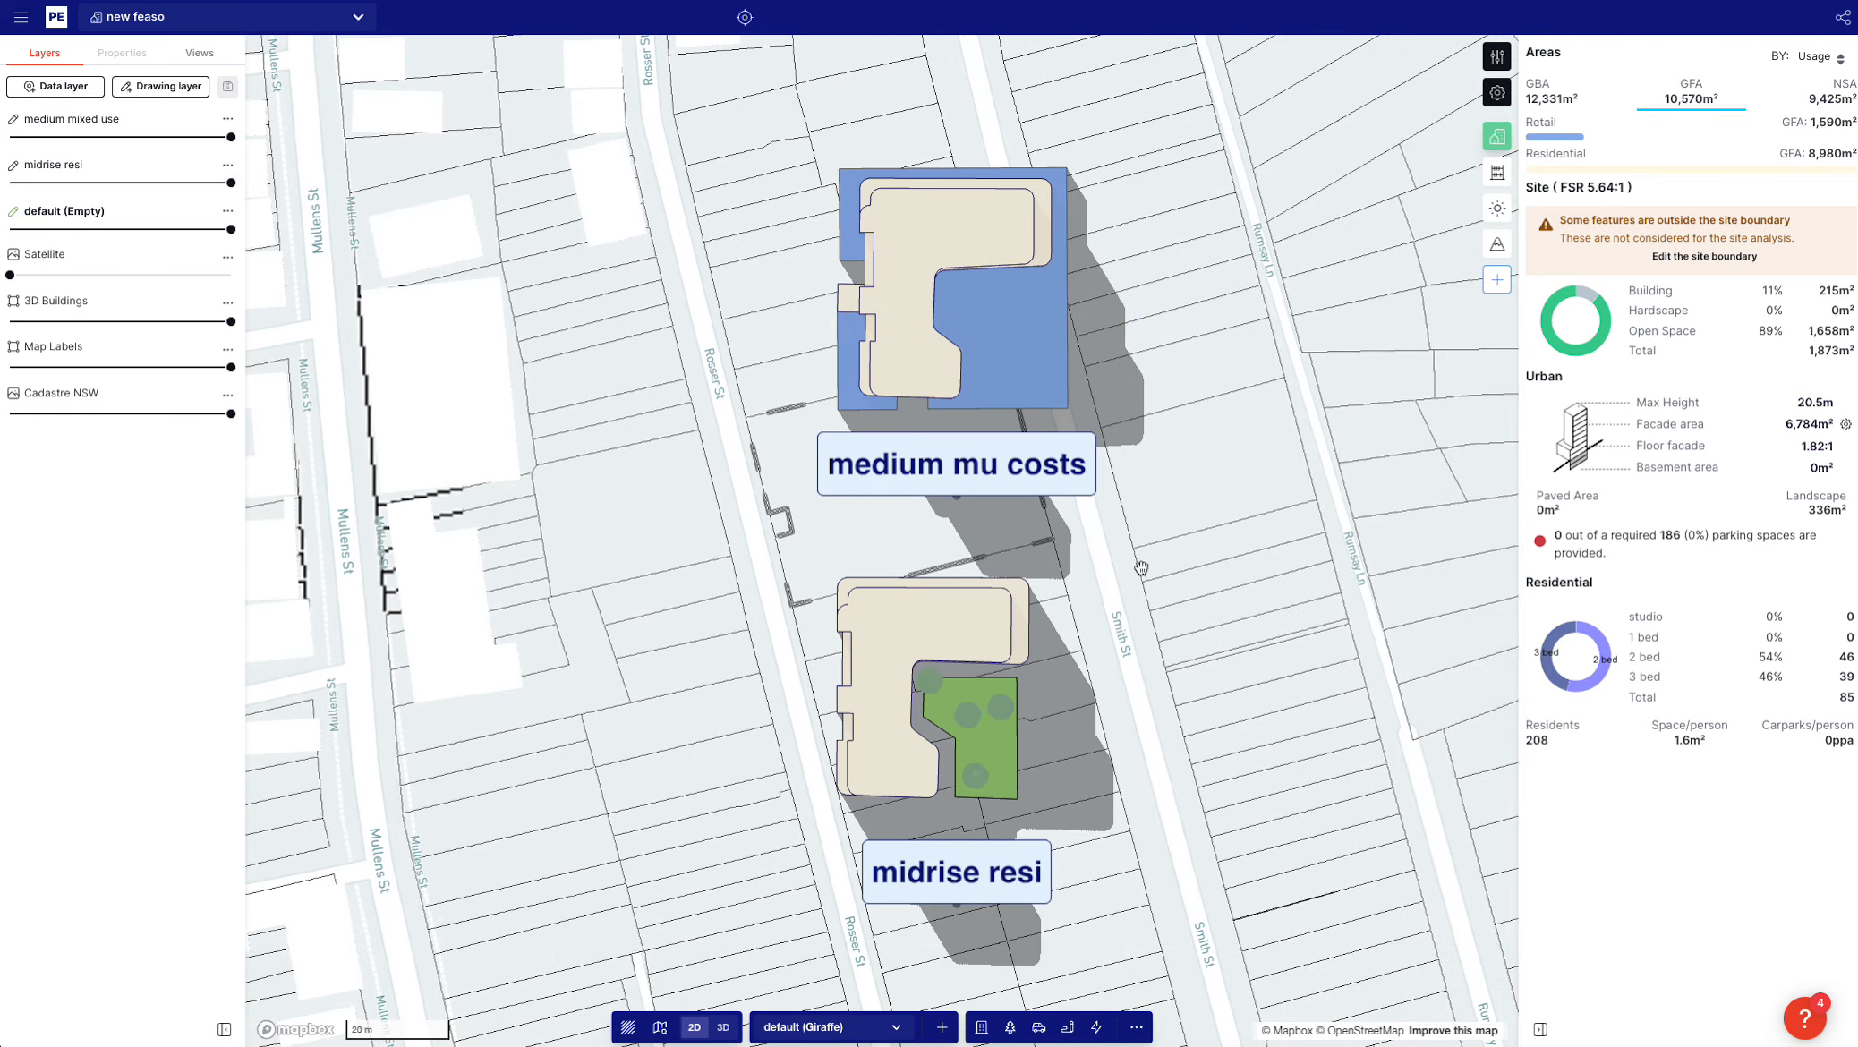
shift+drag(923, 884, 752, 851)
click(1184, 480)
click(958, 492)
shift+click(979, 875)
drag(1117, 853, 1170, 646)
scroll(1170, 646, down, 3)
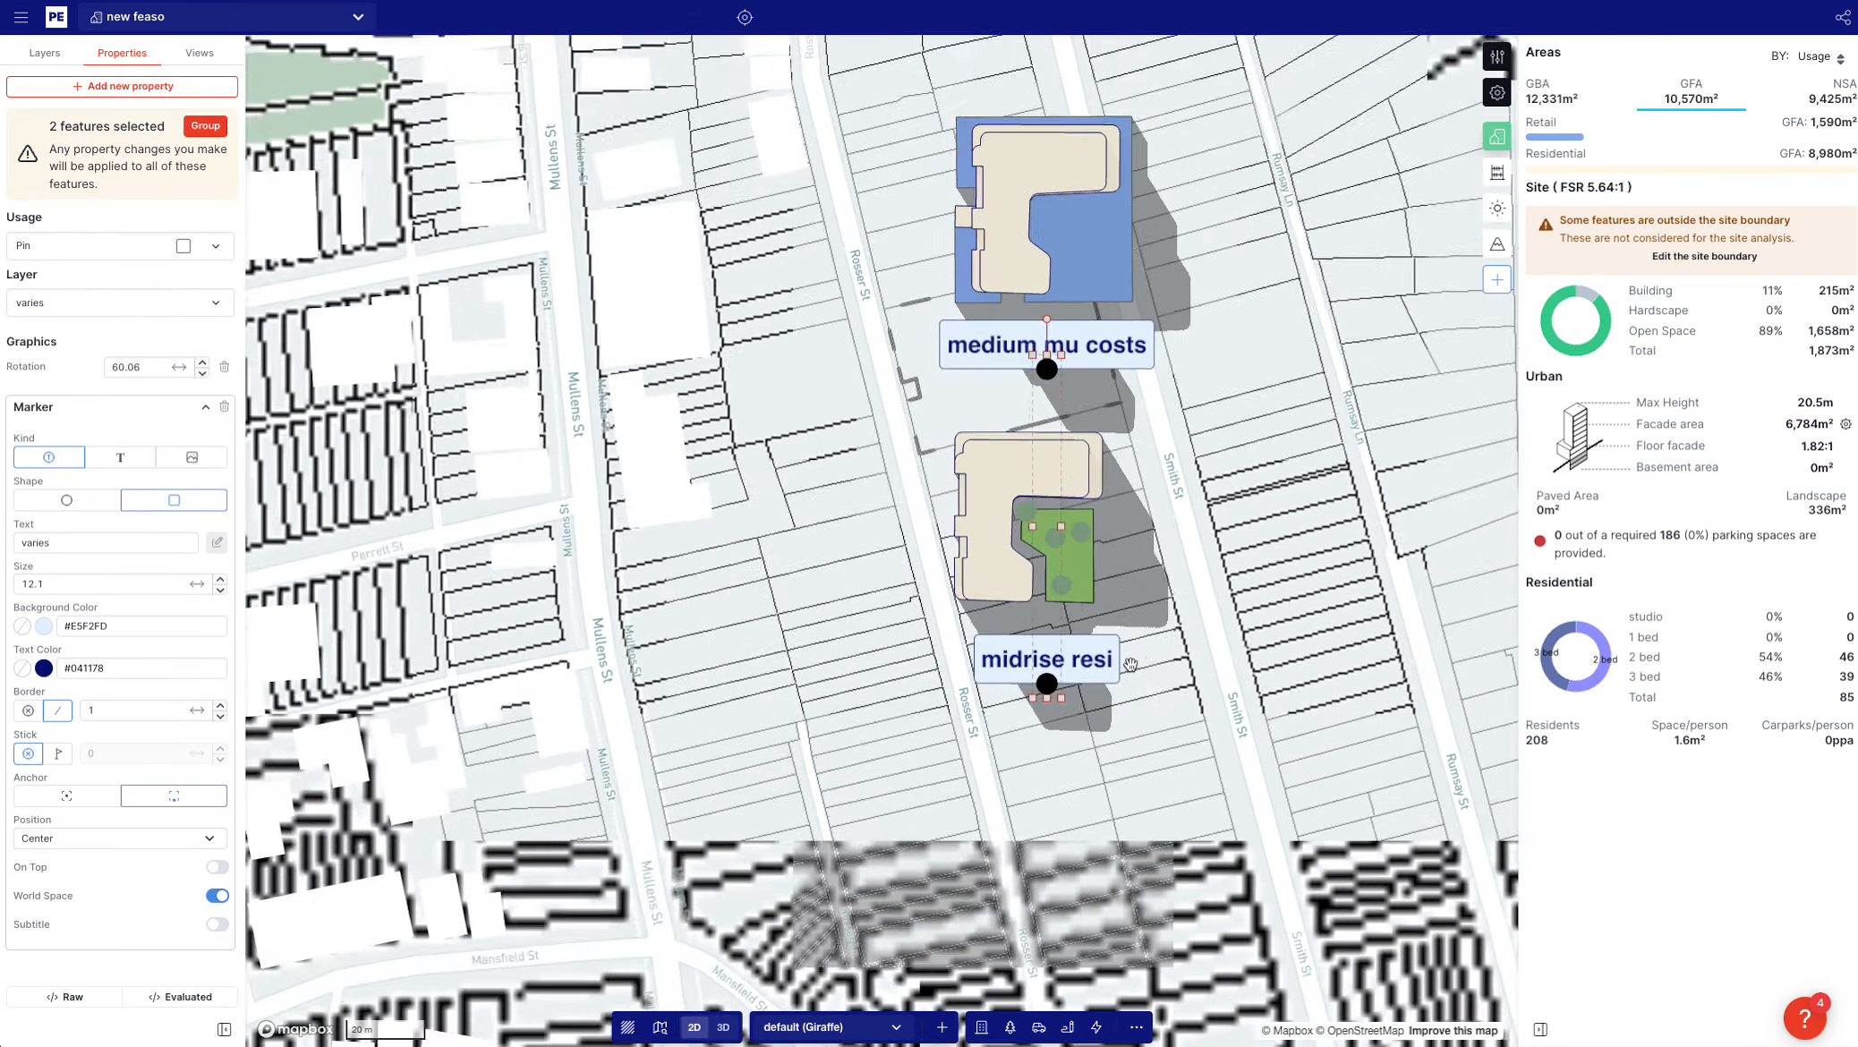
drag(1062, 677, 634, 679)
click(1214, 503)
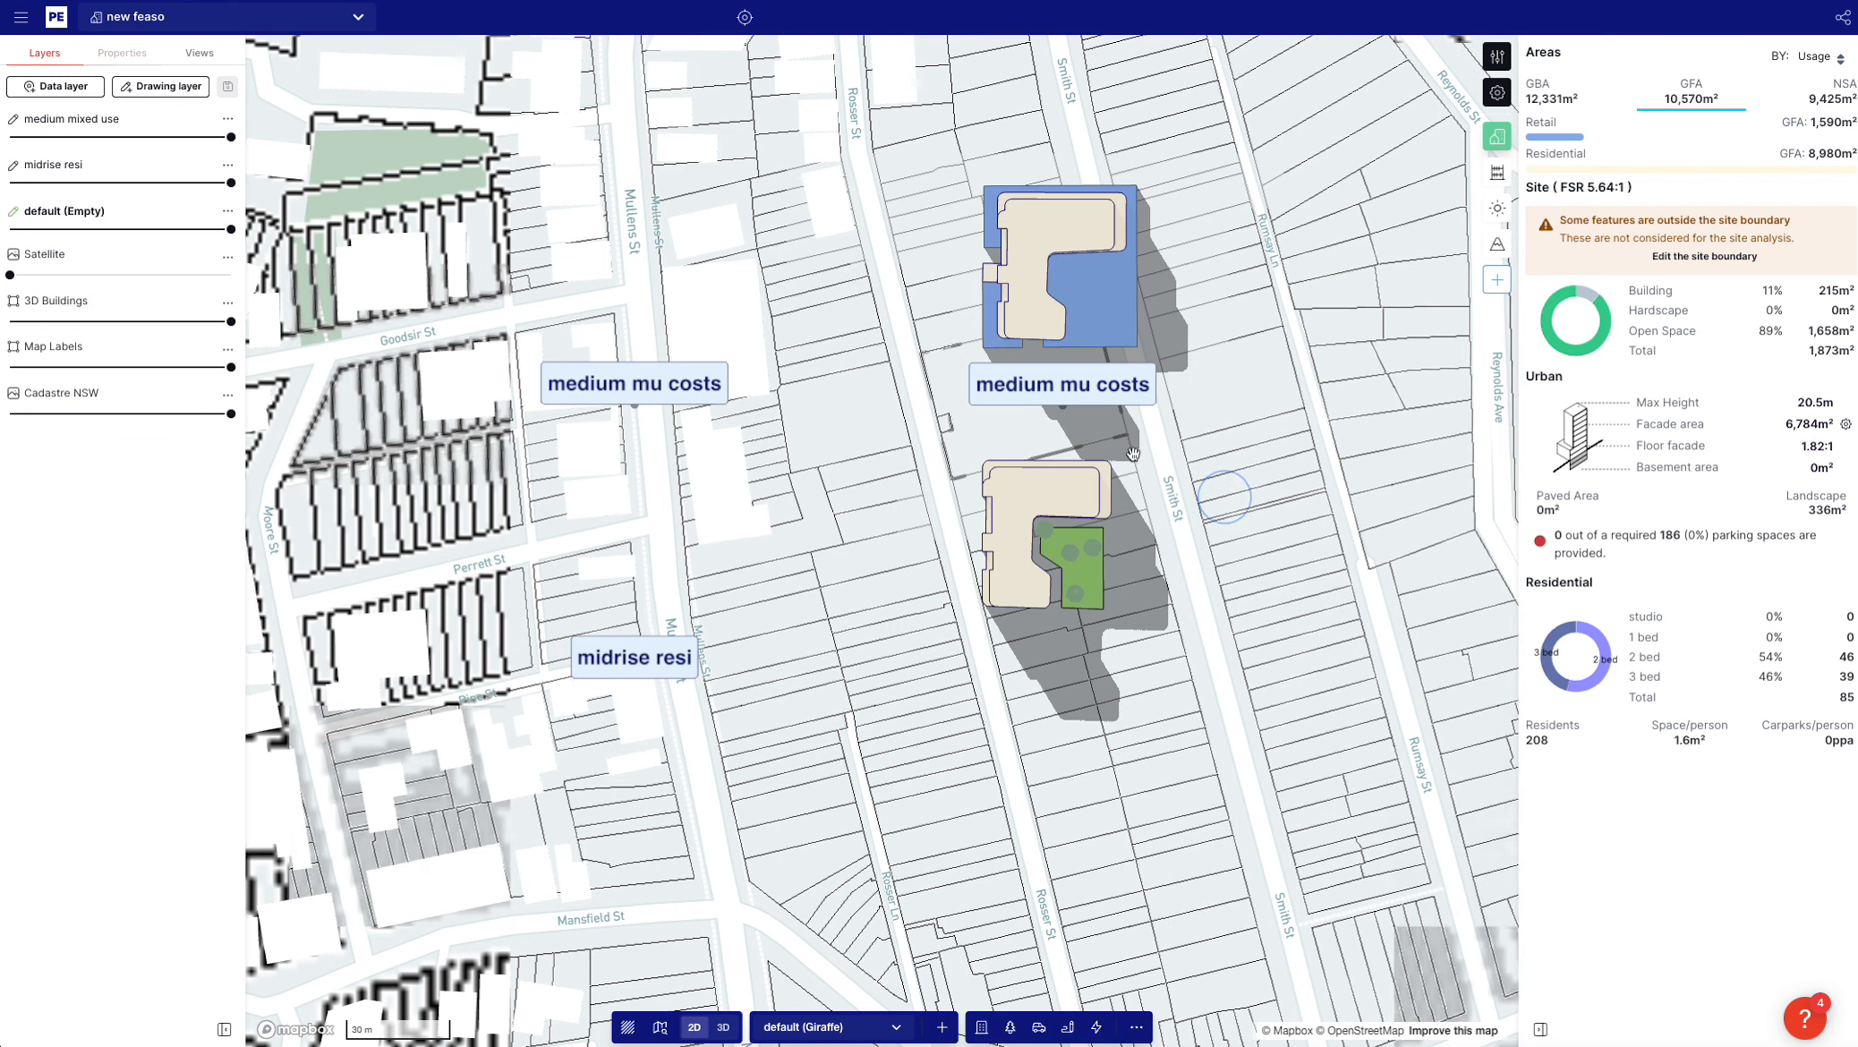
key(BackSpace)
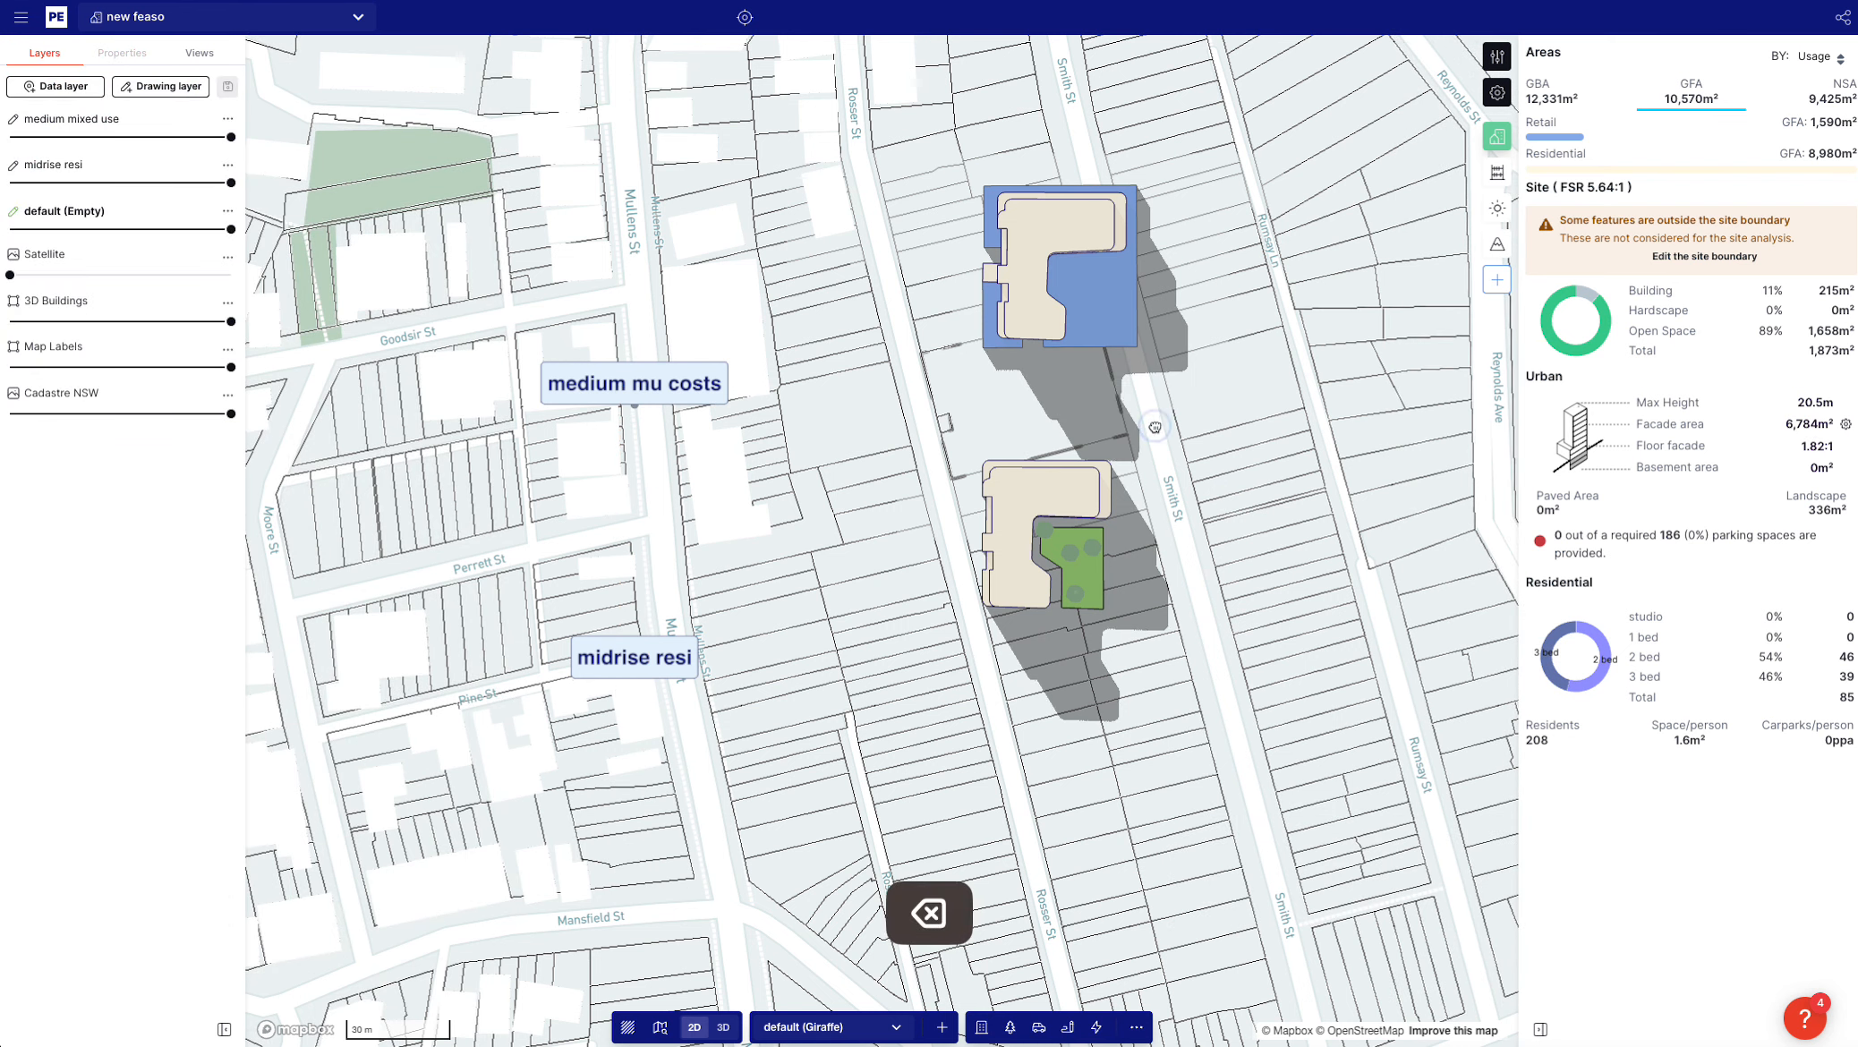
Move the midrise resi building south of the site, rotated to the street alignment, and hide the midrise resi layer
shift+drag(1154, 427, 874, 668)
drag(1036, 491, 1111, 635)
drag(1124, 557, 1084, 550)
click(531, 212)
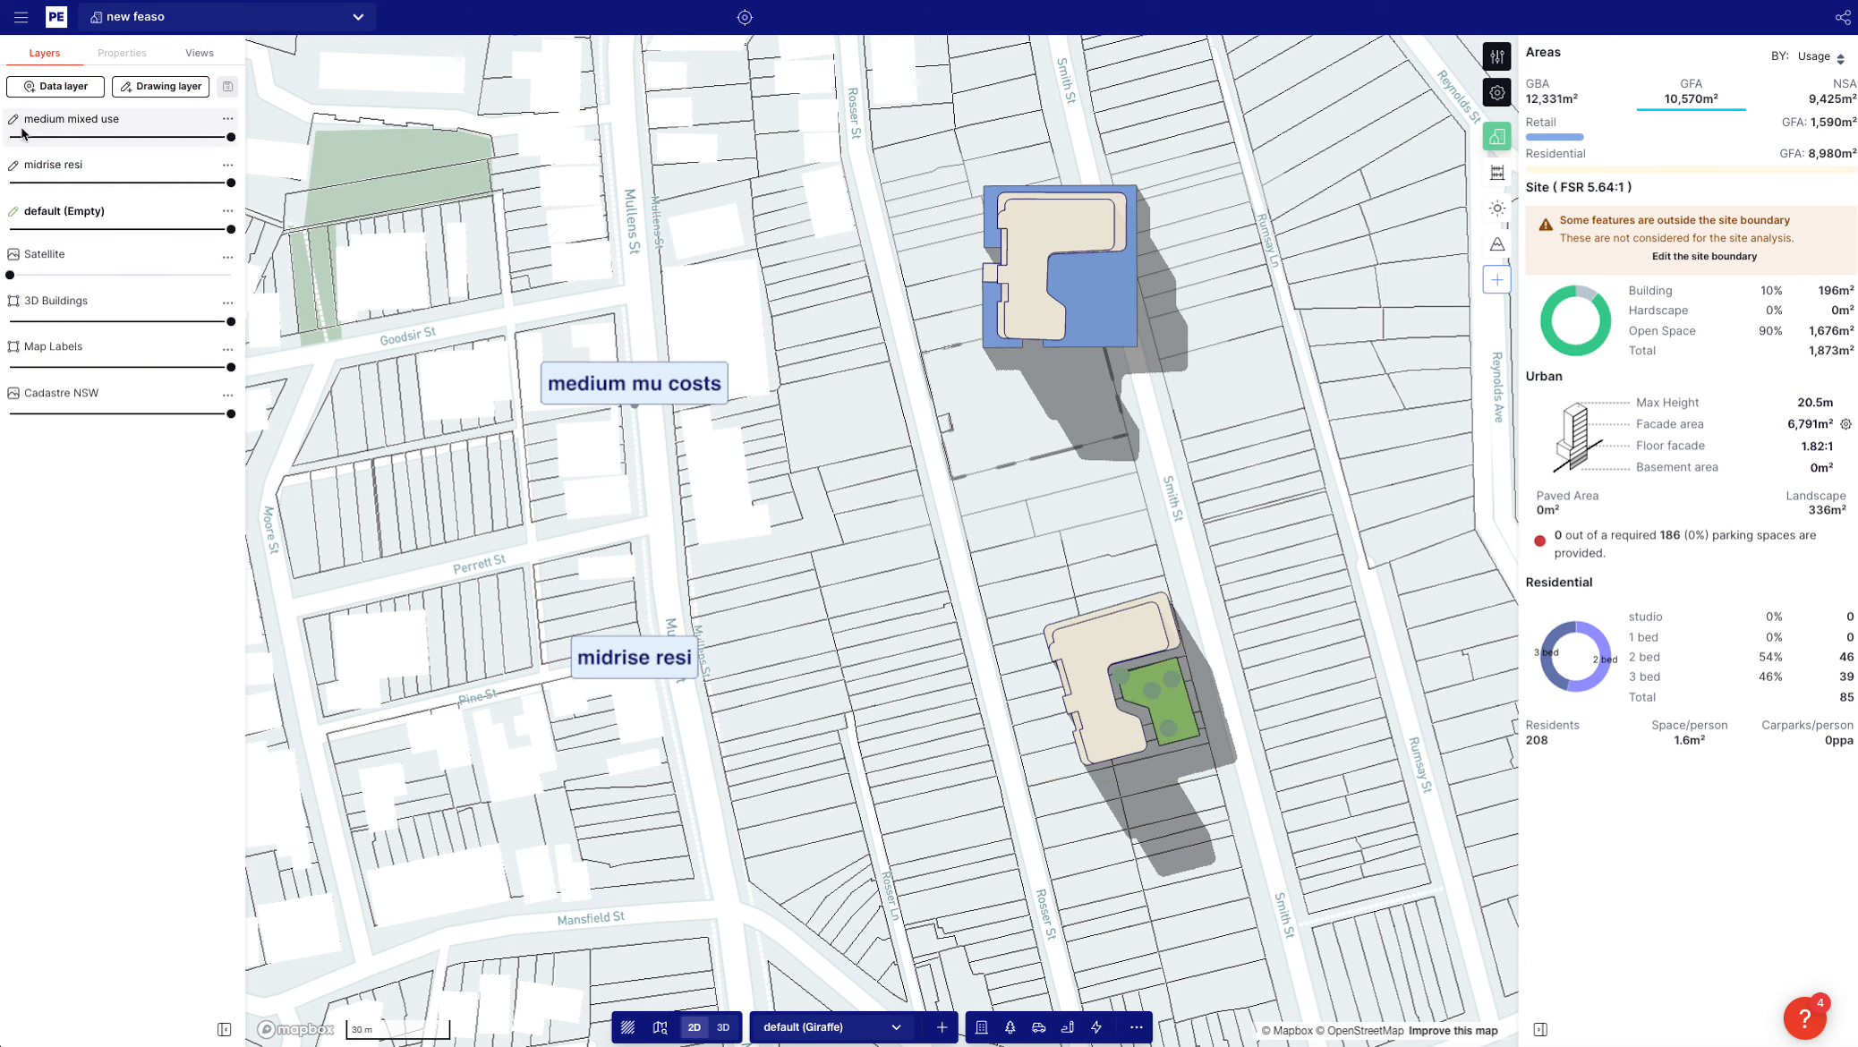
drag(231, 183, 7, 182)
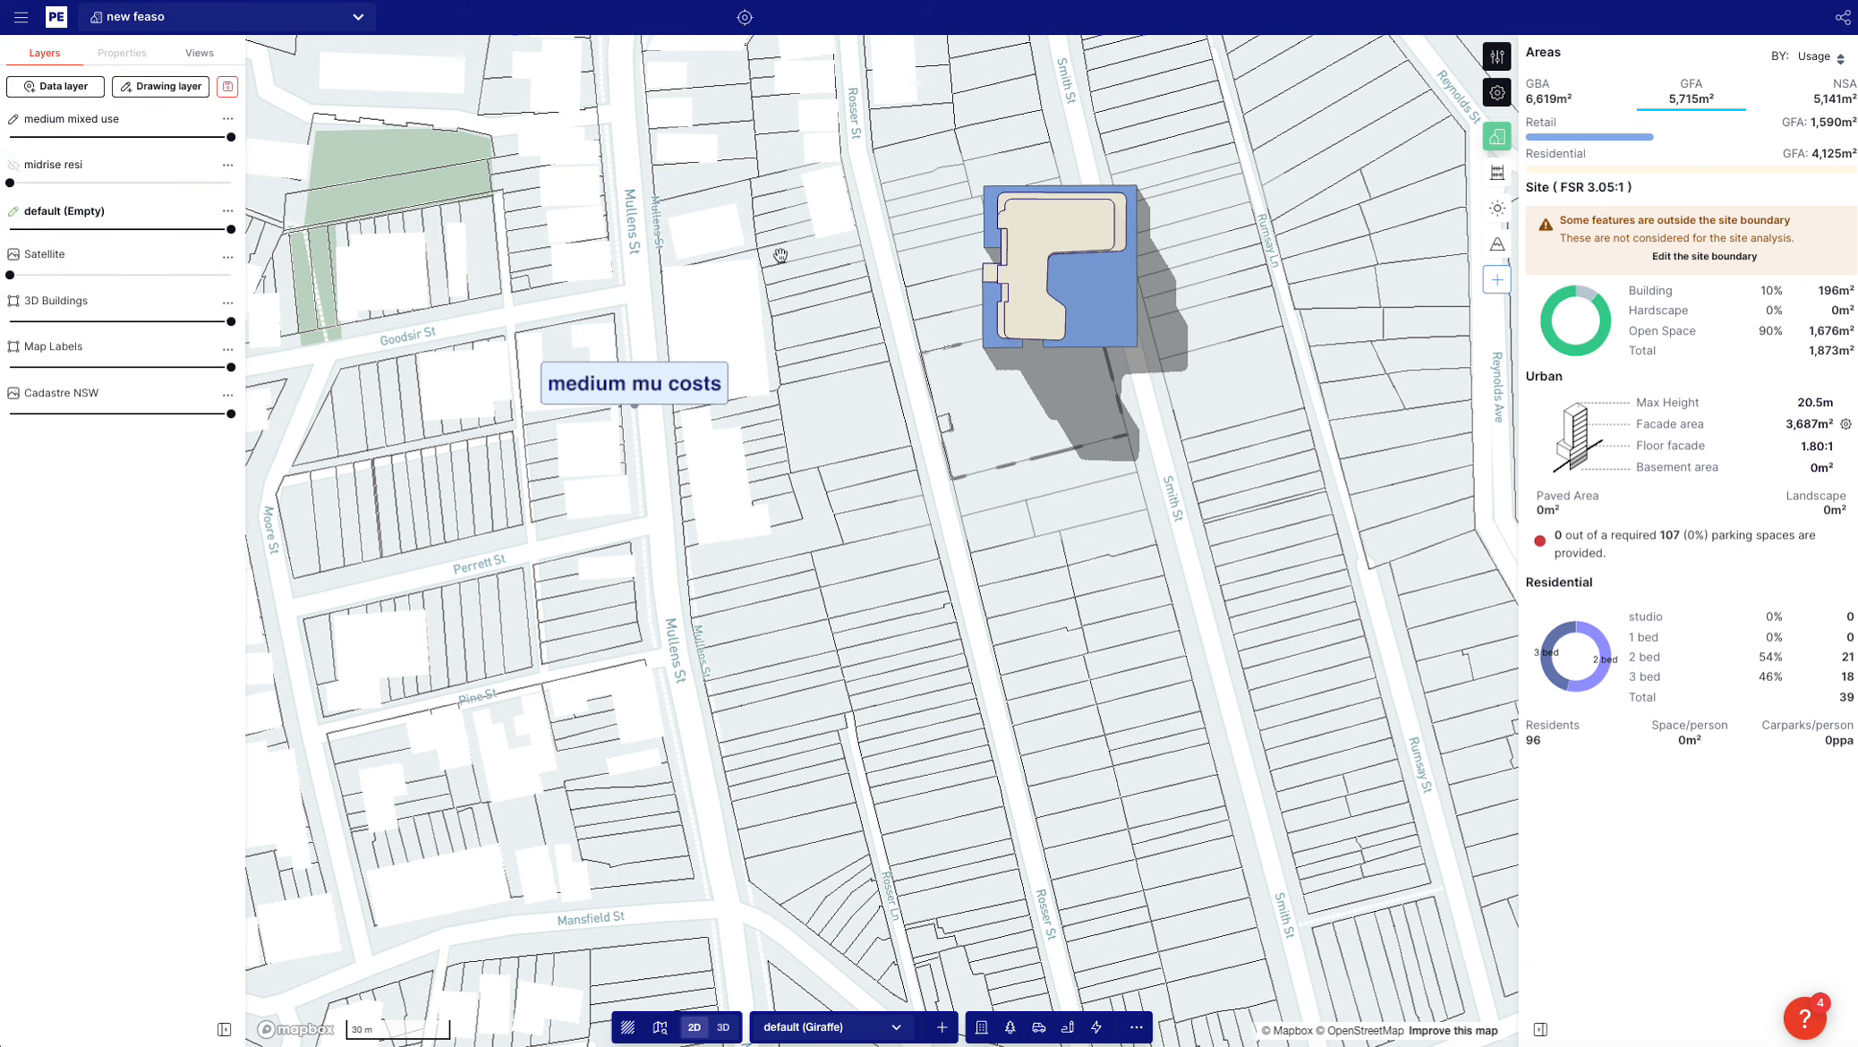
Move the medium mixed use building onto the site and rotate it to line up with the project boundary
shift+drag(1229, 122, 944, 385)
drag(1100, 276, 1079, 394)
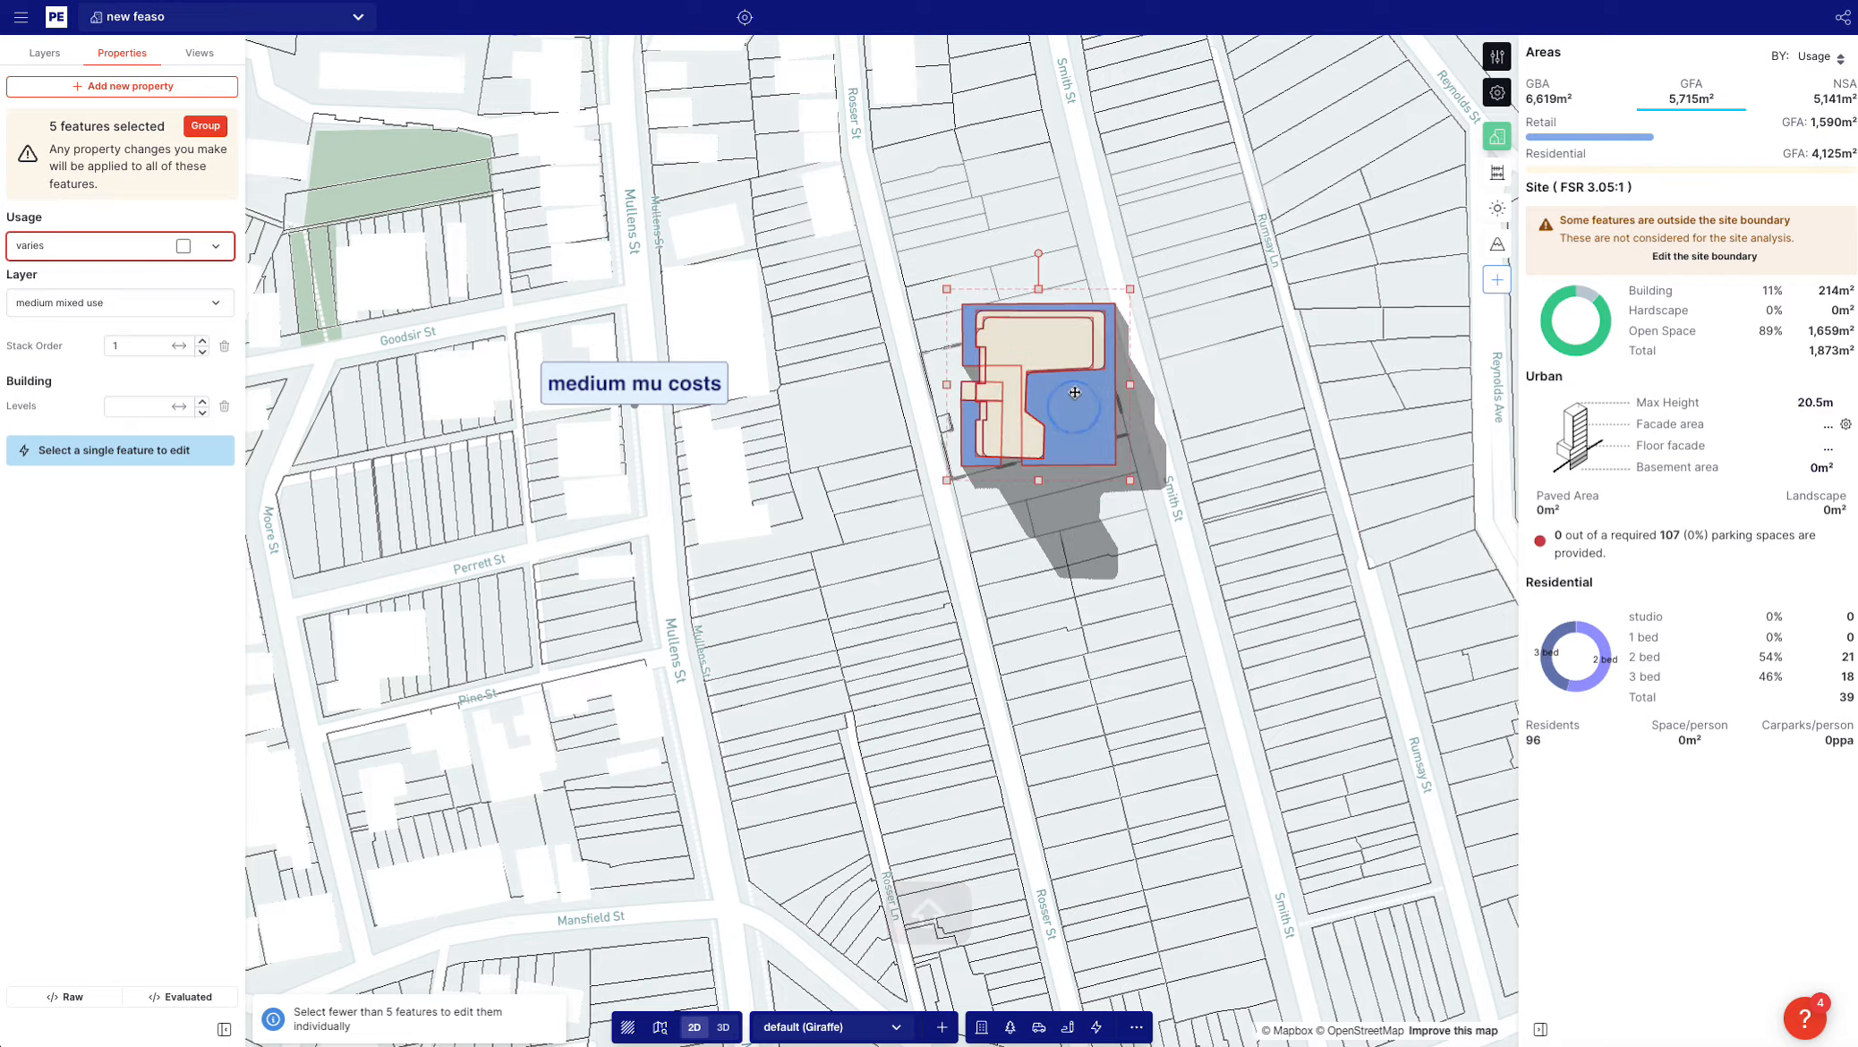
drag(1038, 255, 1175, 345)
drag(1040, 430, 1029, 458)
key(t)
right_drag(842, 540, 908, 519)
scroll(823, 448, up, 4)
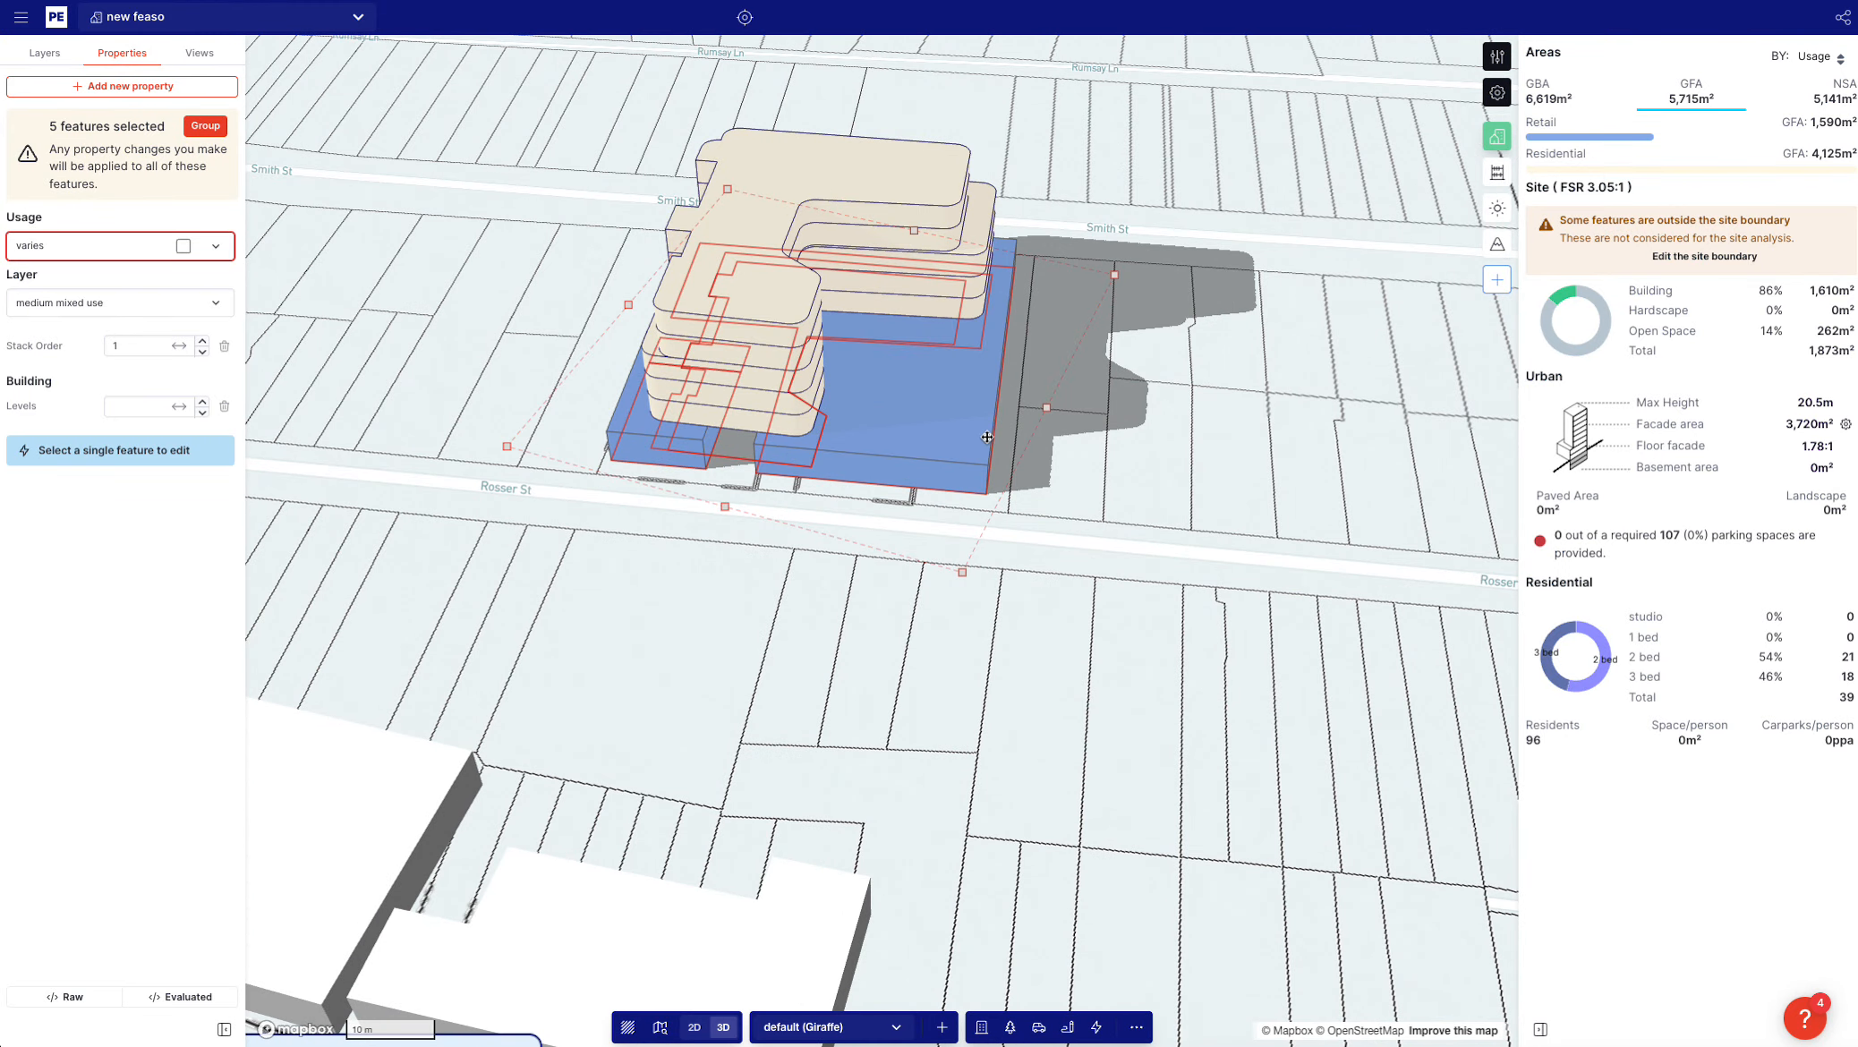
mouse_move(918, 428)
mouse_down()
mouse_move(837, 287)
mouse_move(935, 421)
mouse_move(883, 420)
mouse_up()
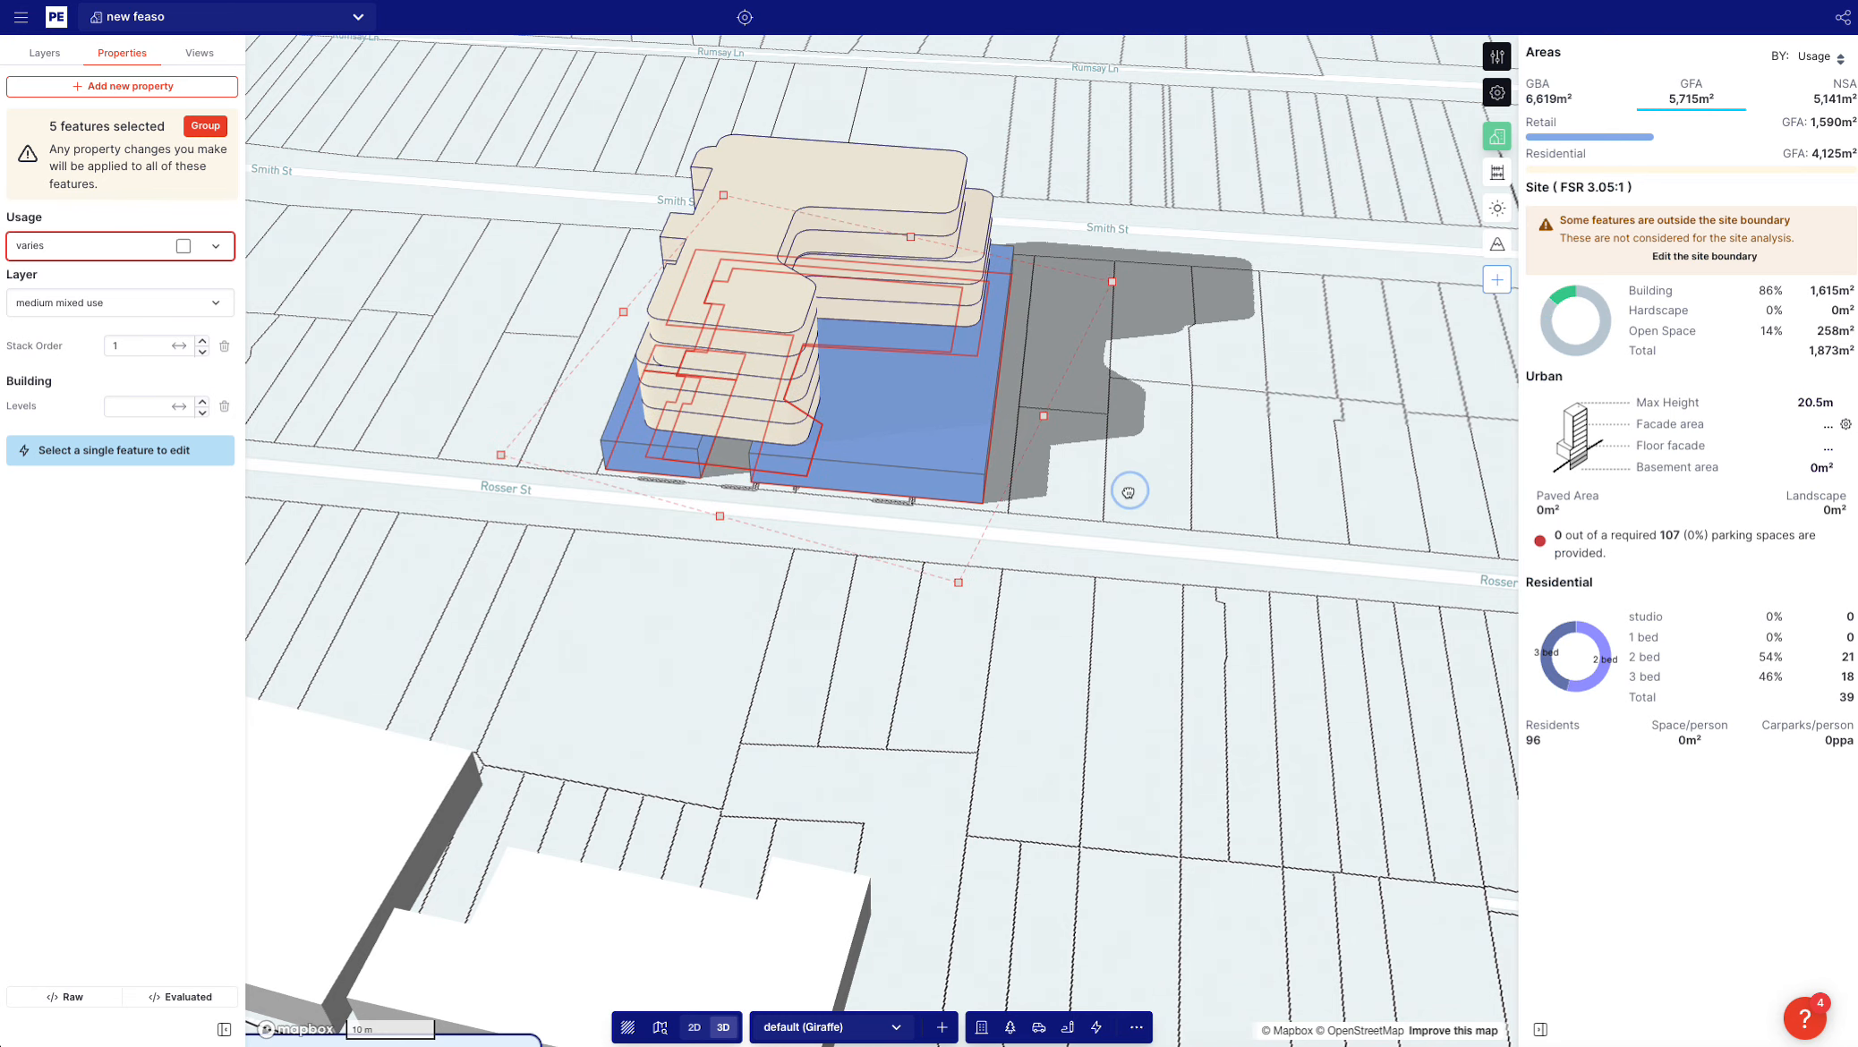
Split the large retail podium along the site's southern boundary and delete the strip lying outside the site
click(916, 508)
key(x)
click(911, 503)
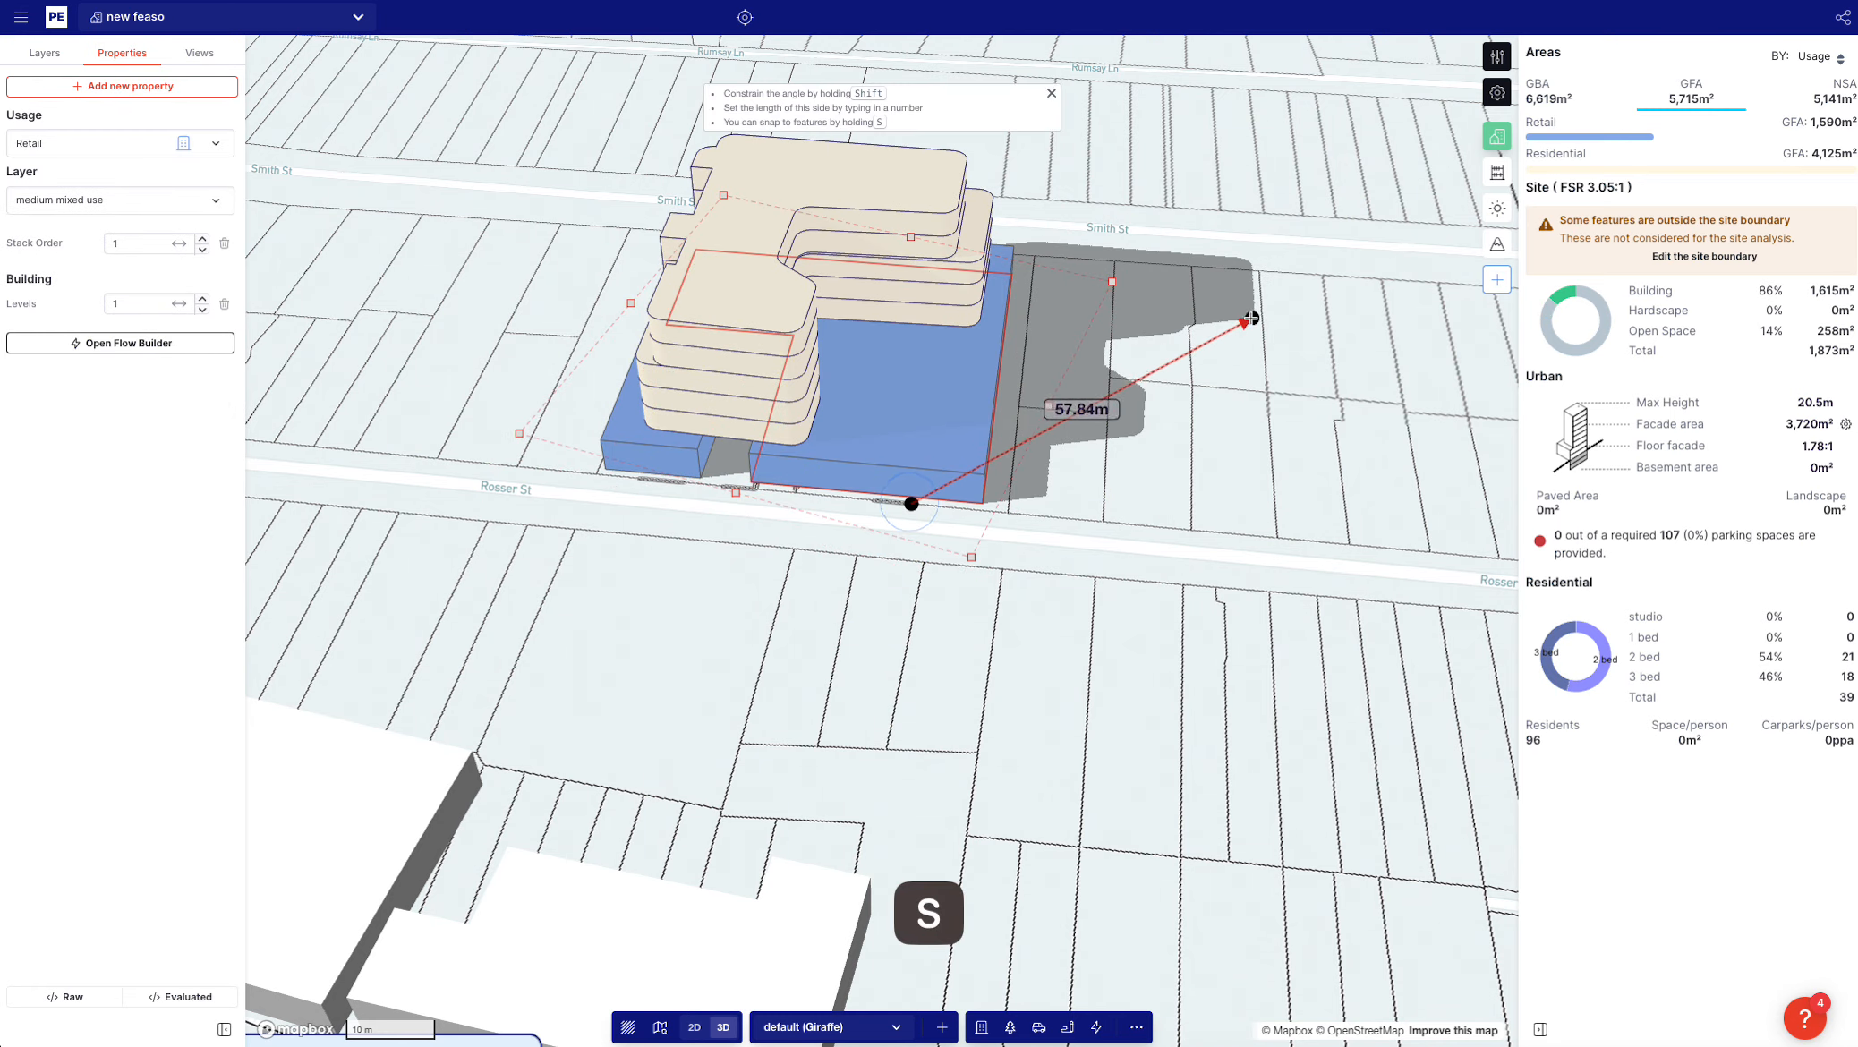
right_drag(1249, 317, 1137, 400)
key(s)
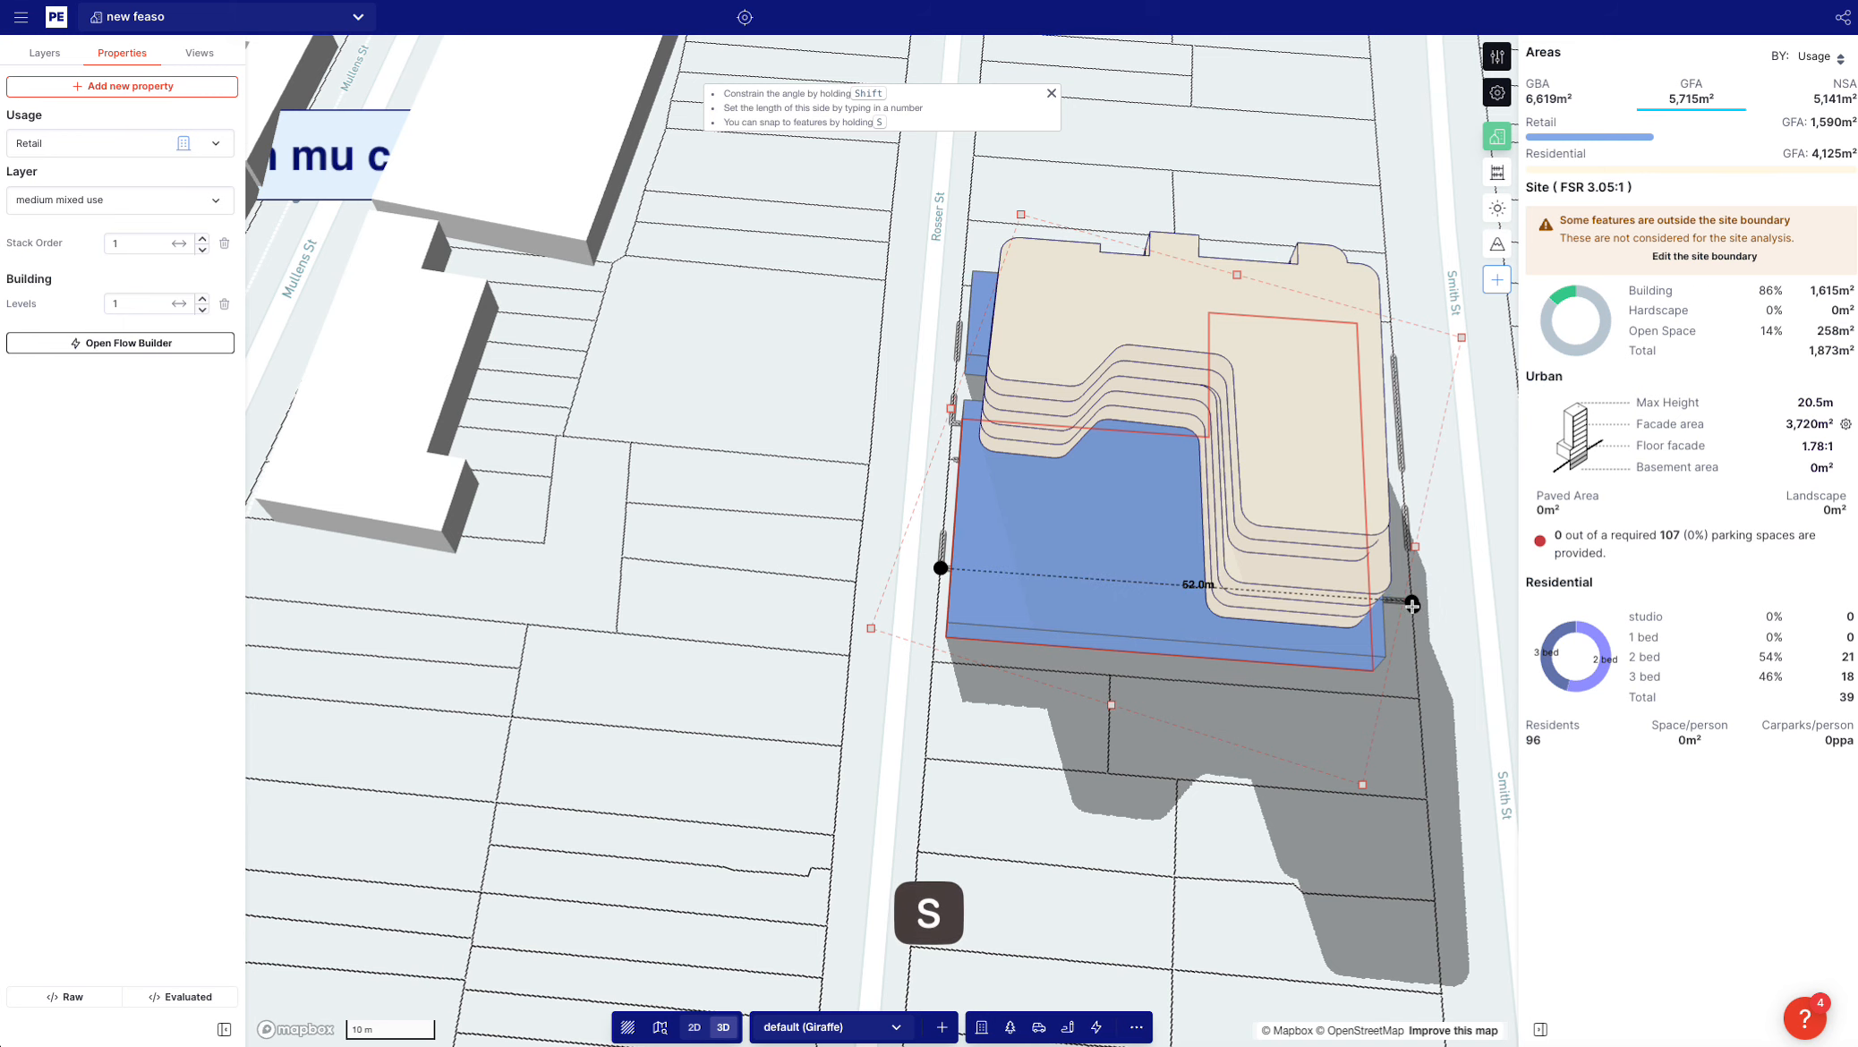
click(1413, 605)
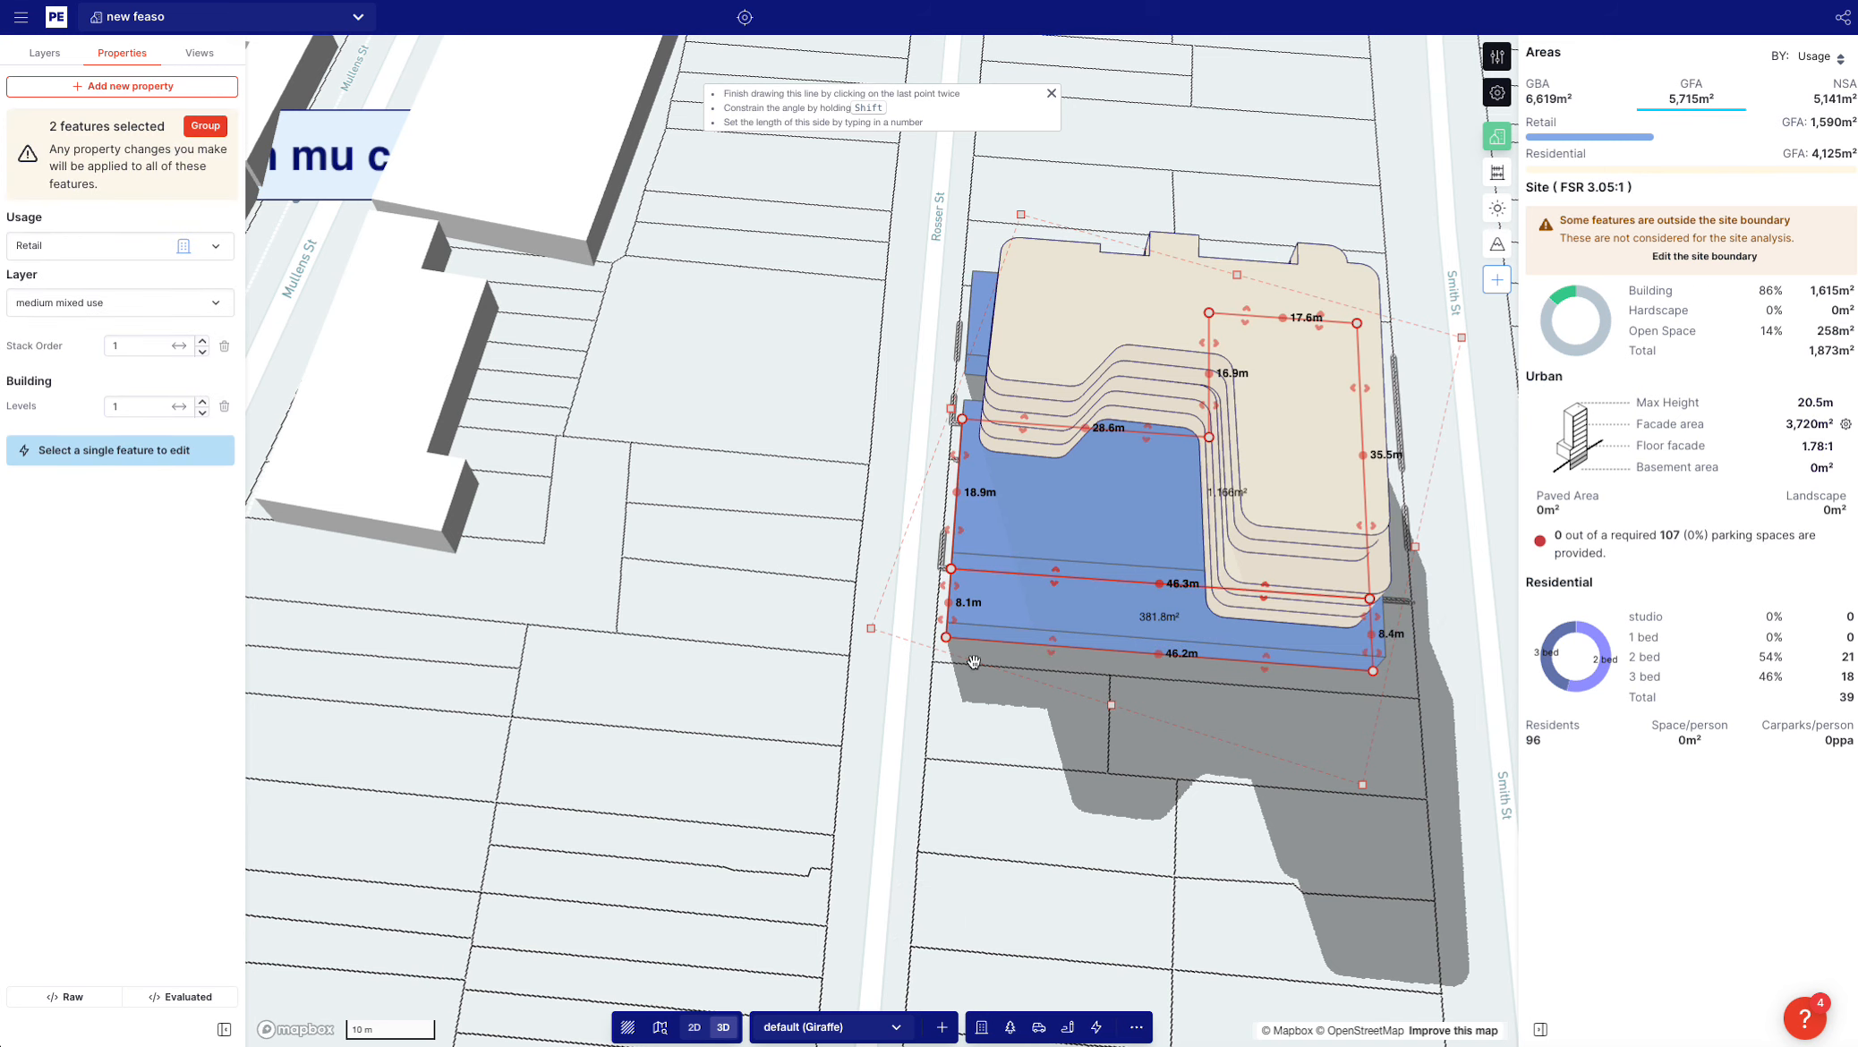
click(1002, 659)
click(1000, 590)
key(BackSpace)
Push the southern end of the residential floors inward so the building sits within the site's southern boundary
key(t)
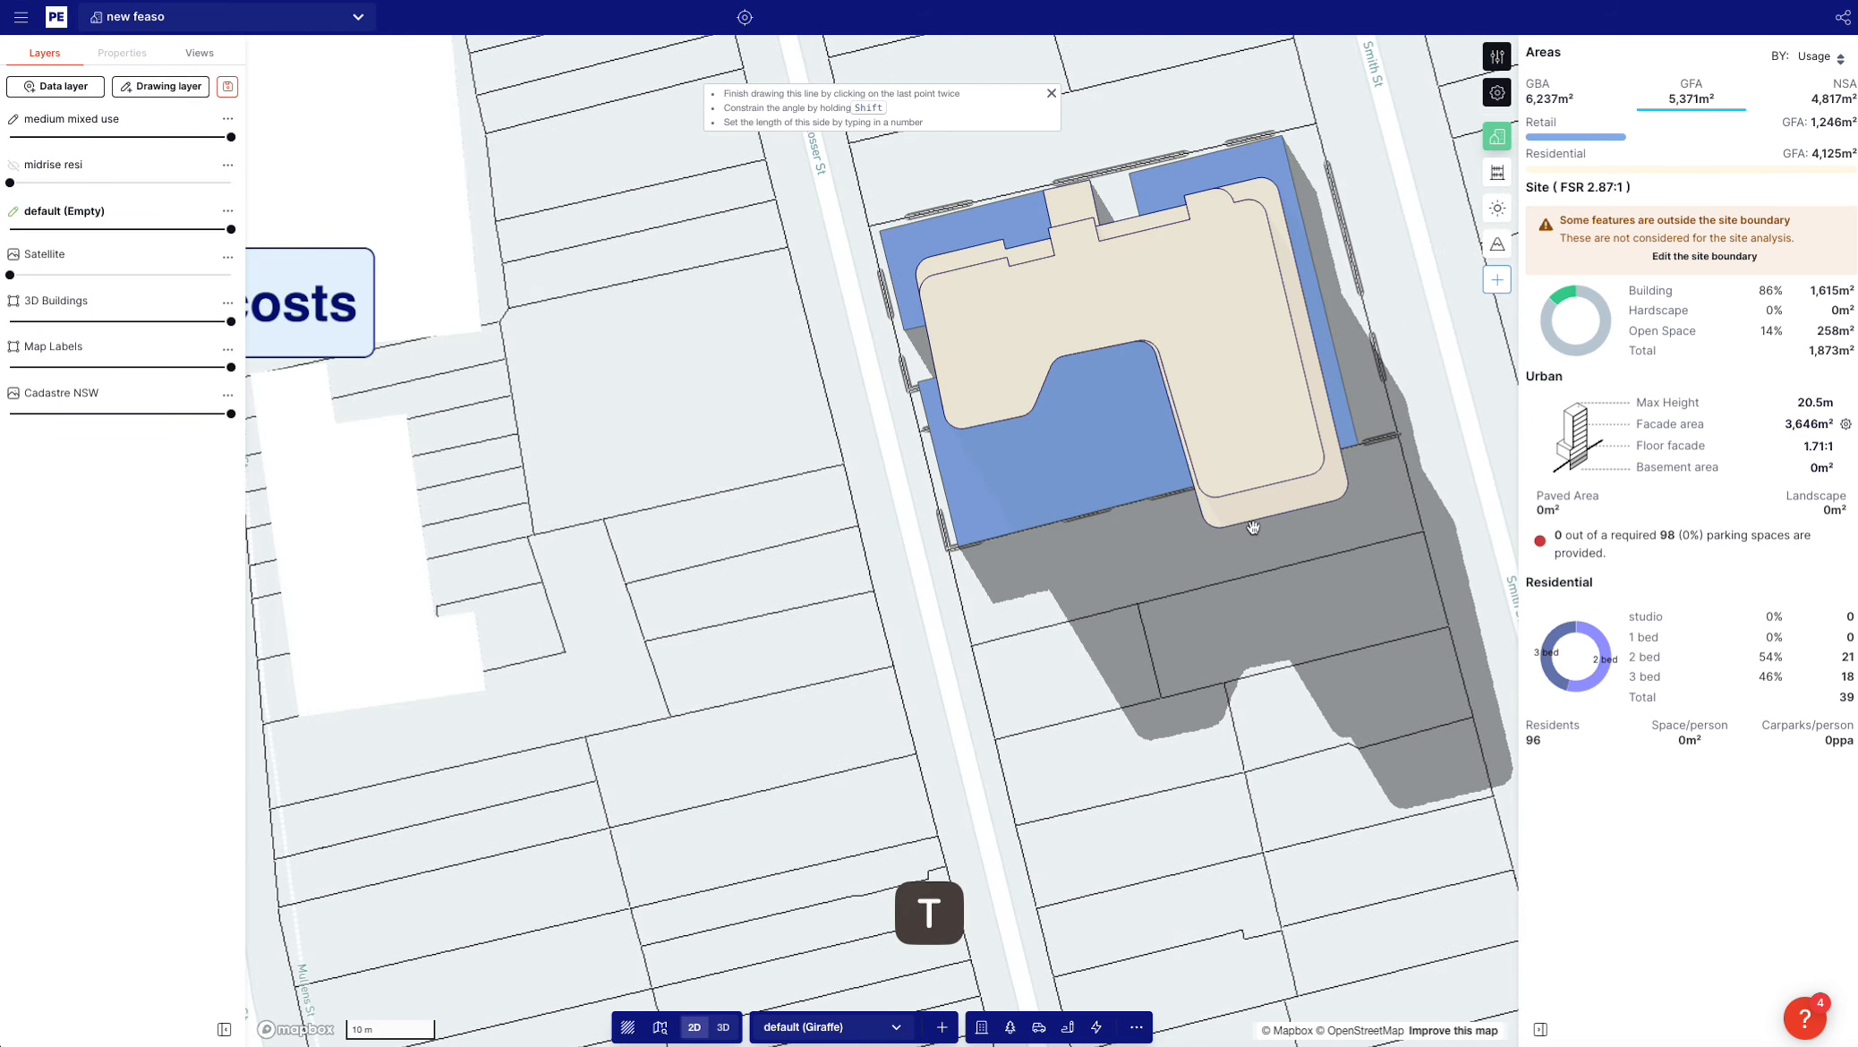
click(1252, 527)
drag(1252, 527, 1217, 436)
click(1214, 478)
key(t)
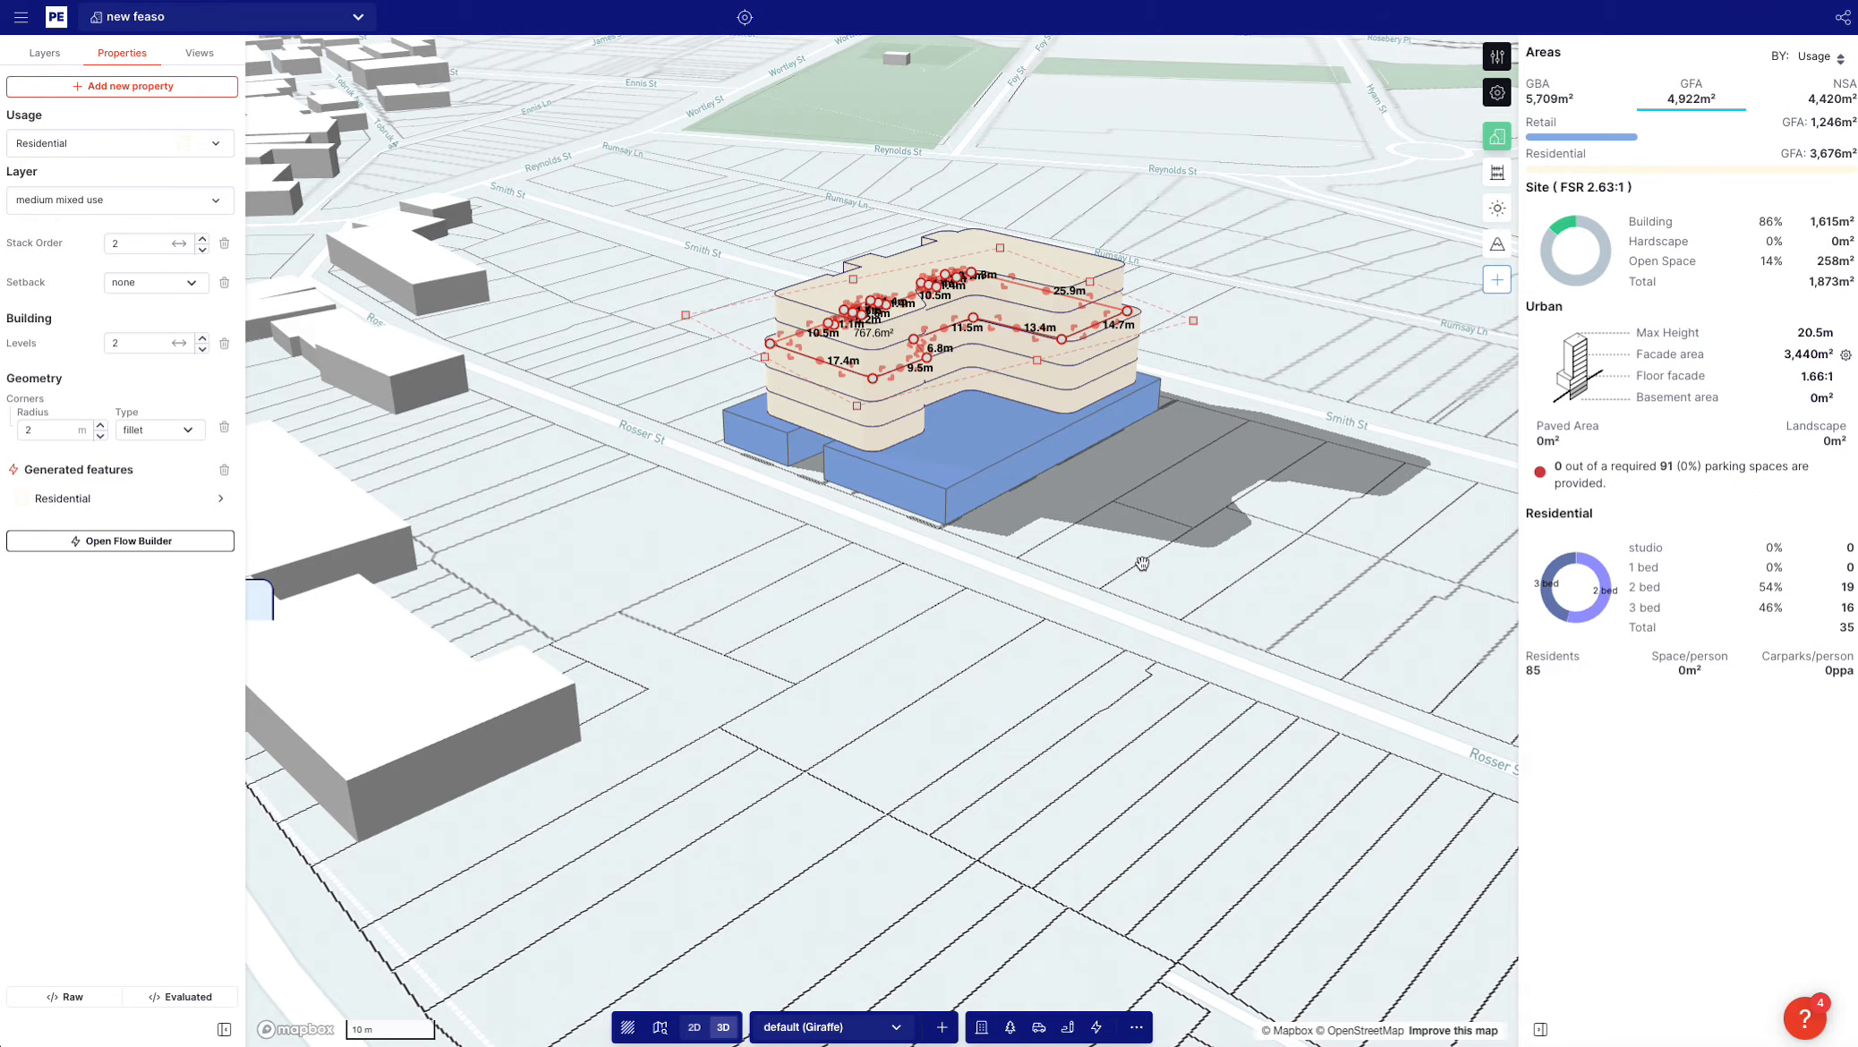
Push the northern edge of the retail podium piece near Rosser St inward so it sits within the site boundary
click(1142, 564)
right_drag(875, 540, 768, 516)
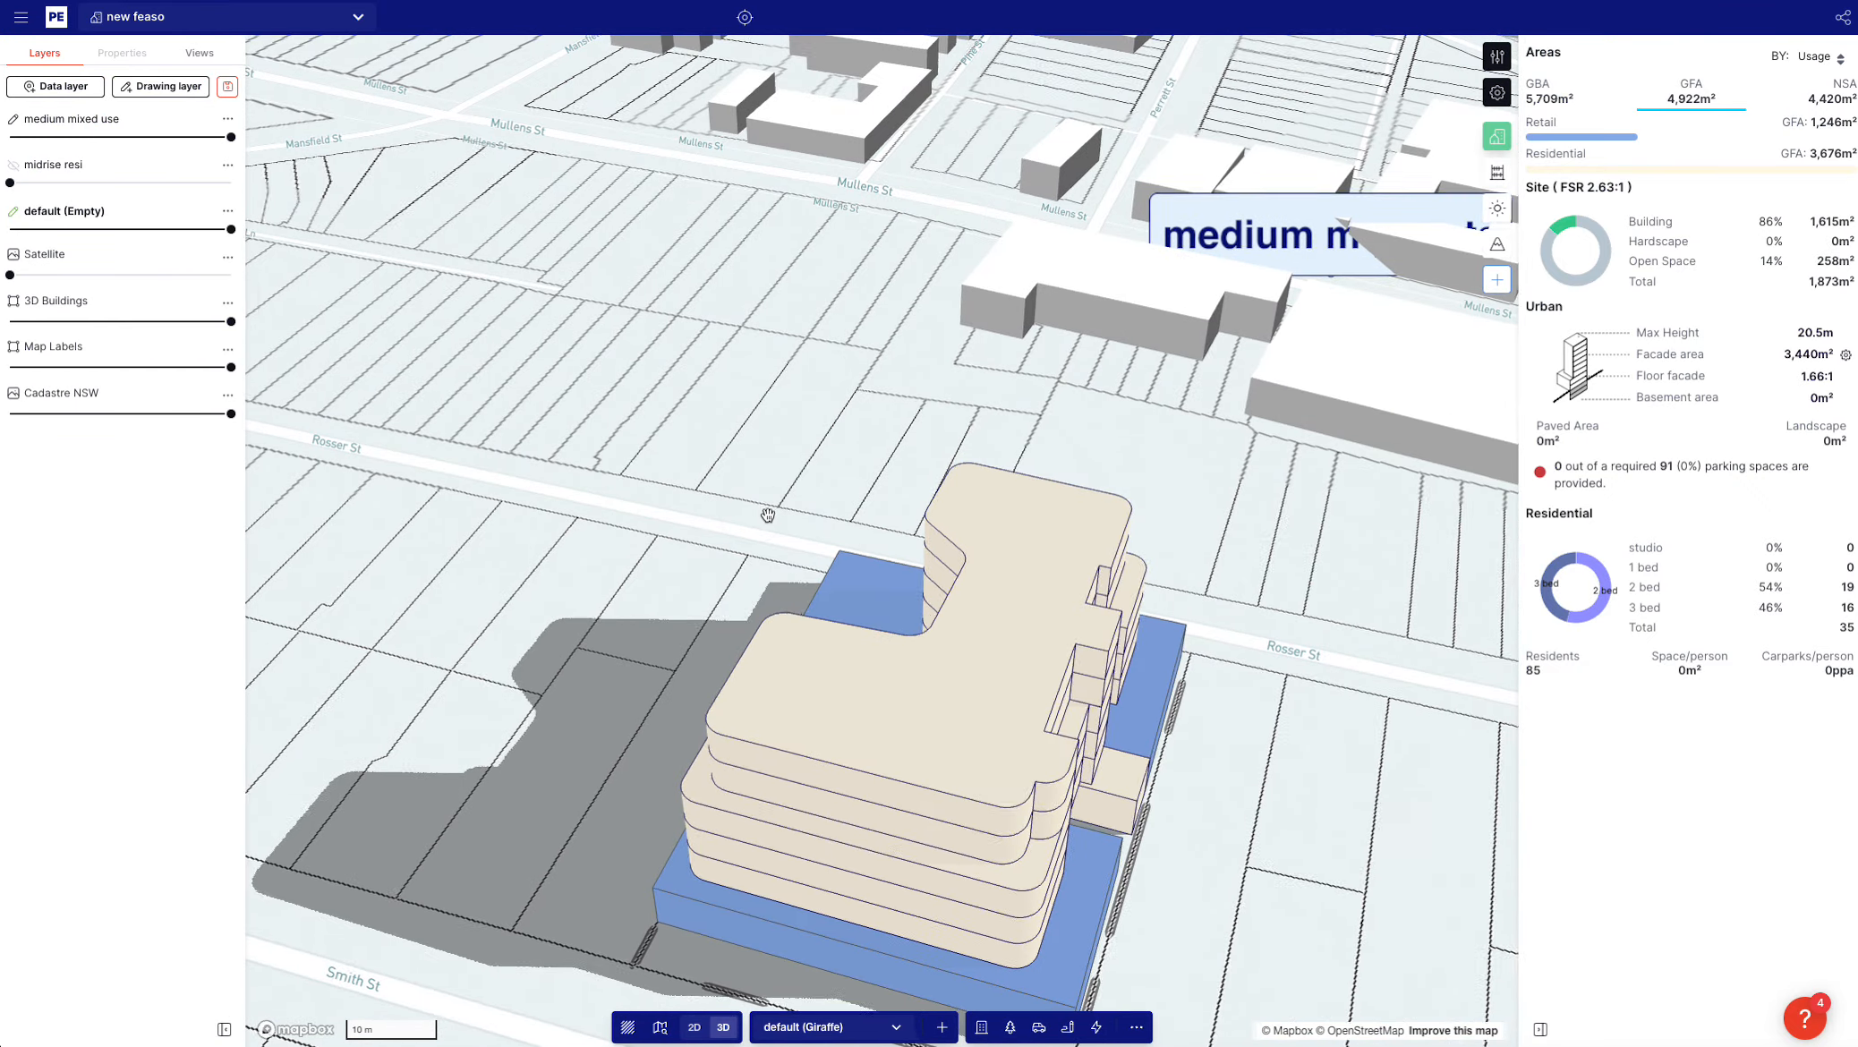
scroll(768, 516, down, 2)
drag(1128, 482, 1119, 440)
click(1078, 652)
scroll(1078, 664, up, 4)
click(1066, 668)
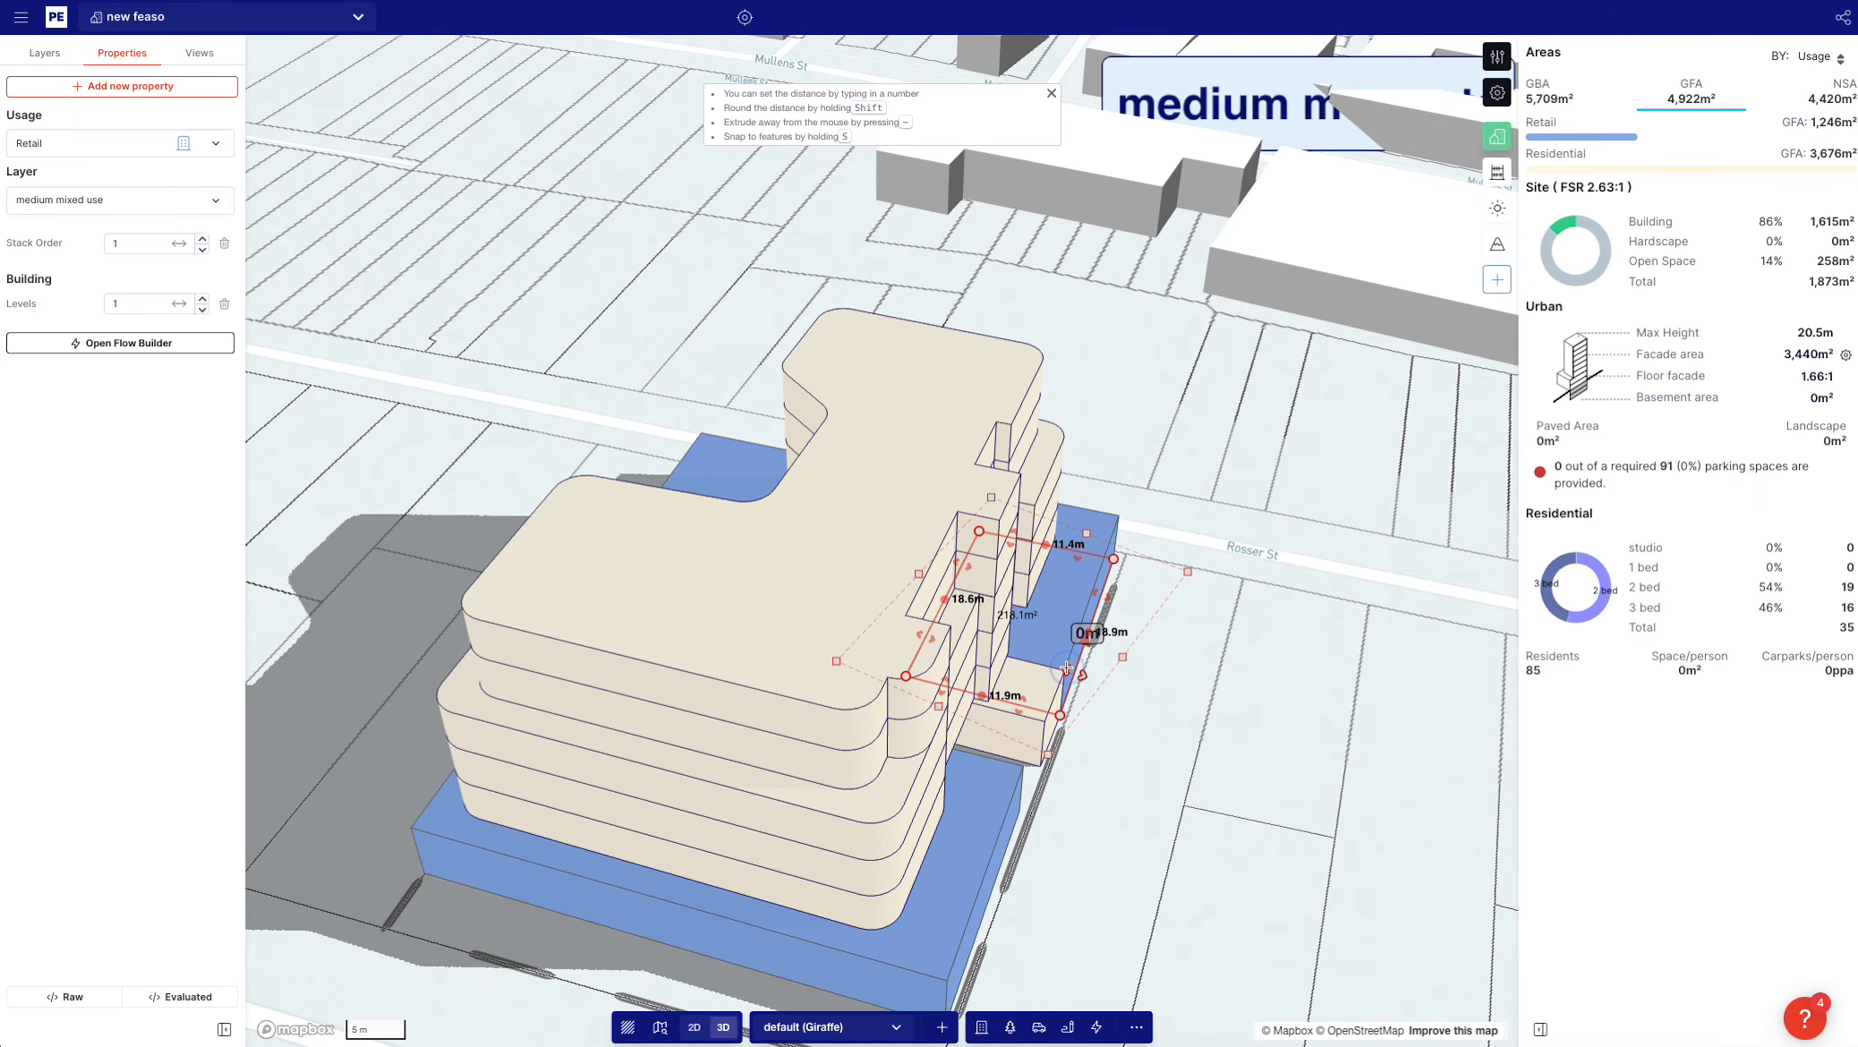
click(1038, 708)
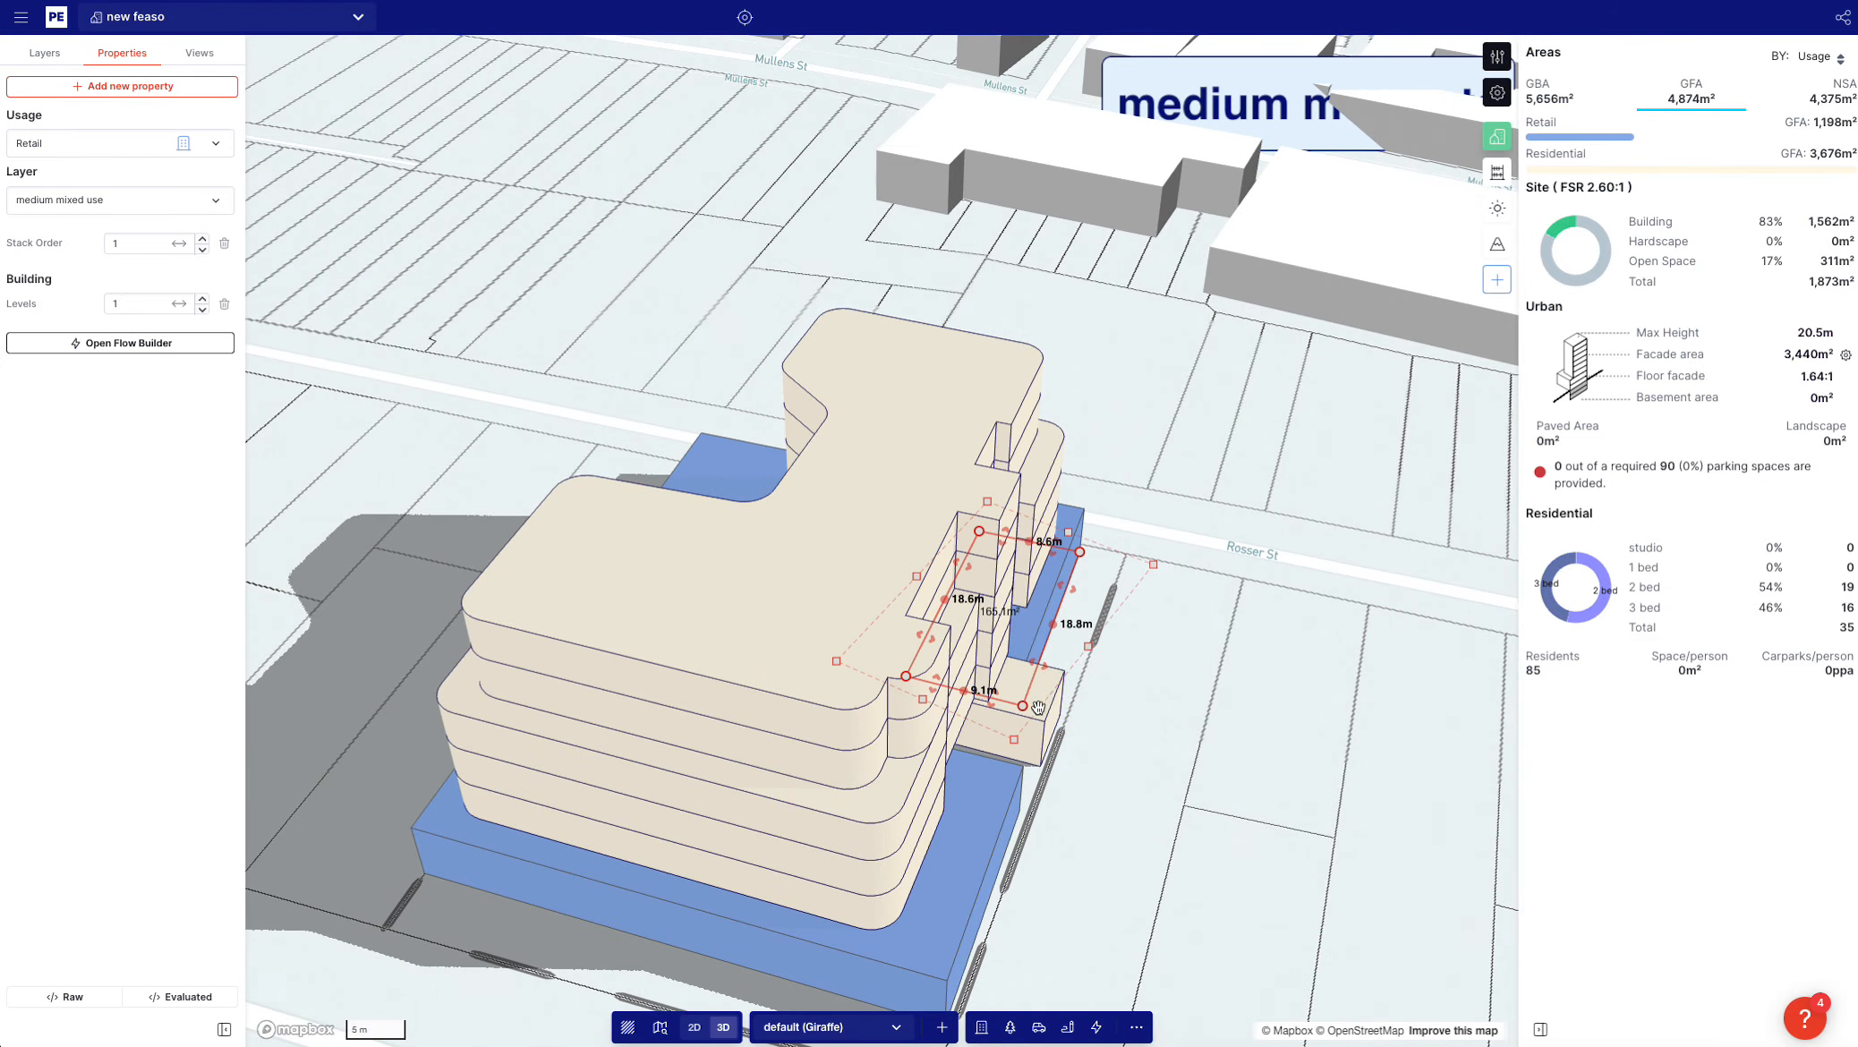
click(1180, 489)
Hide the medium mixed use layer and show the midrise resi layer
scroll(1177, 494, down, 3)
right_drag(1254, 492, 1182, 499)
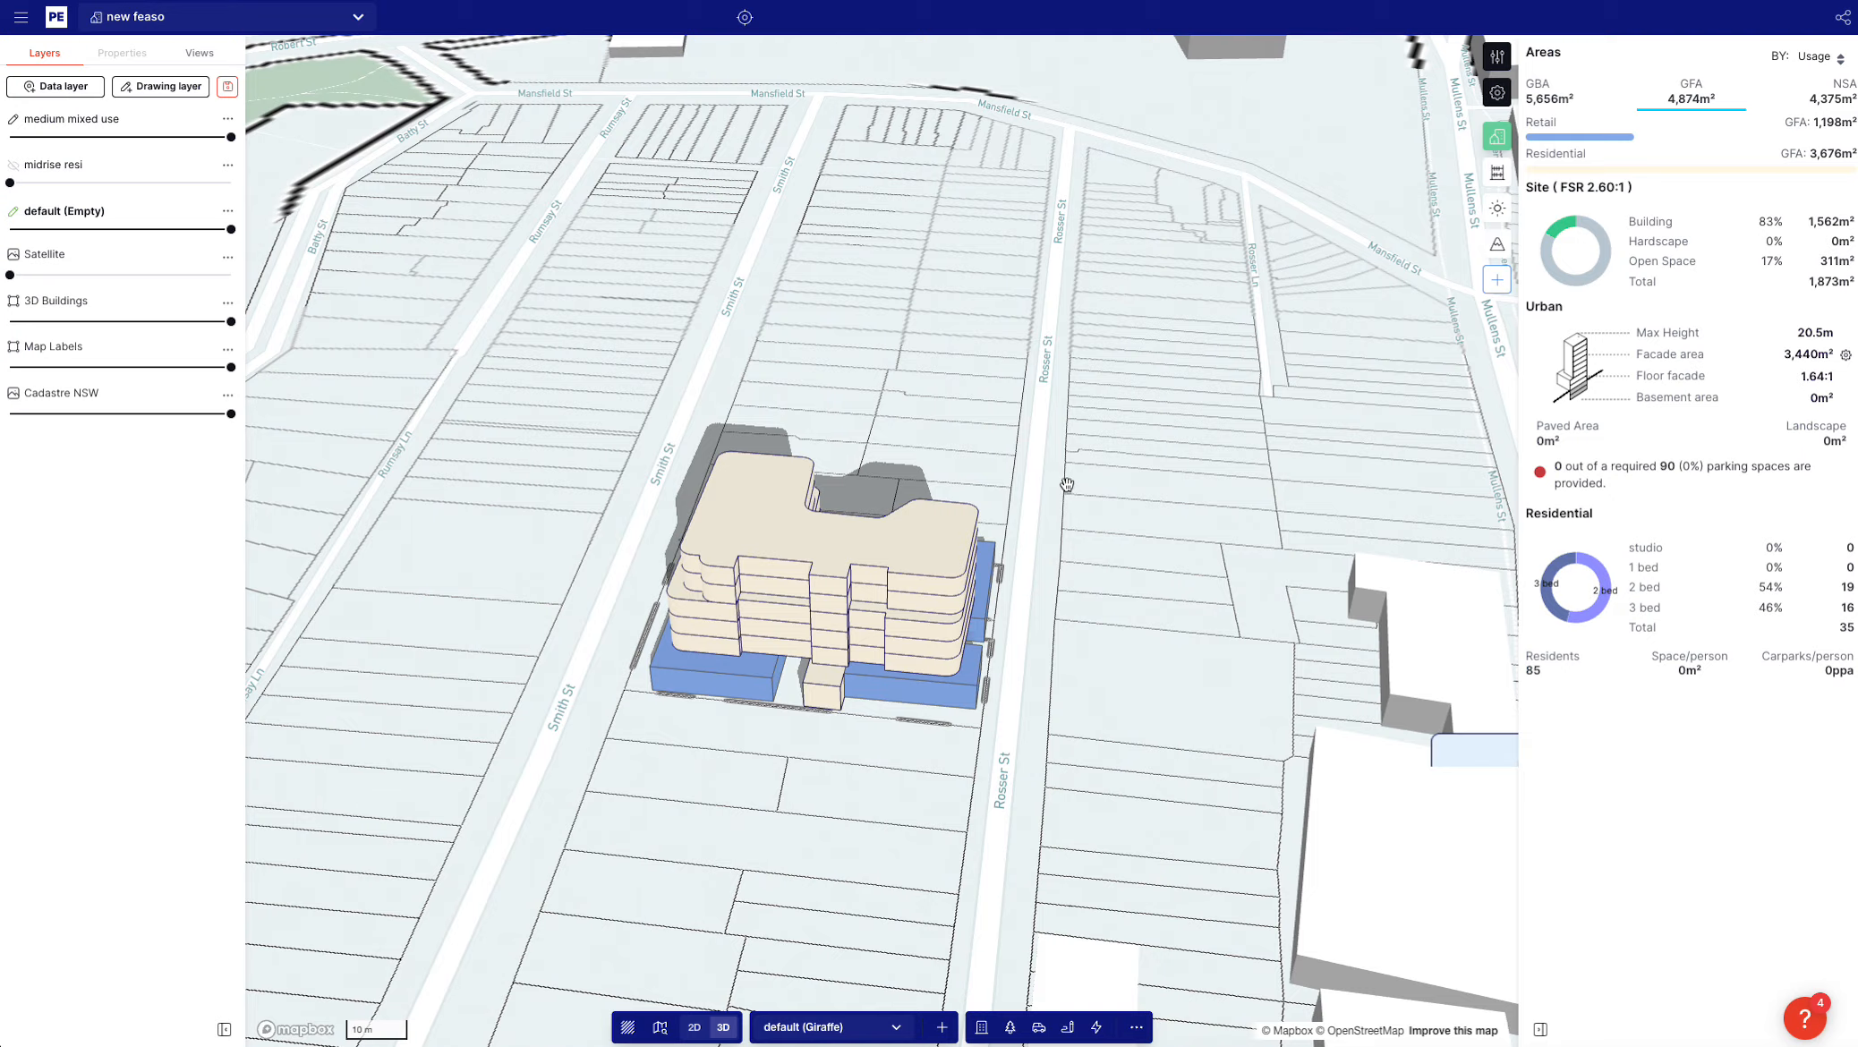
scroll(1067, 484, down, 3)
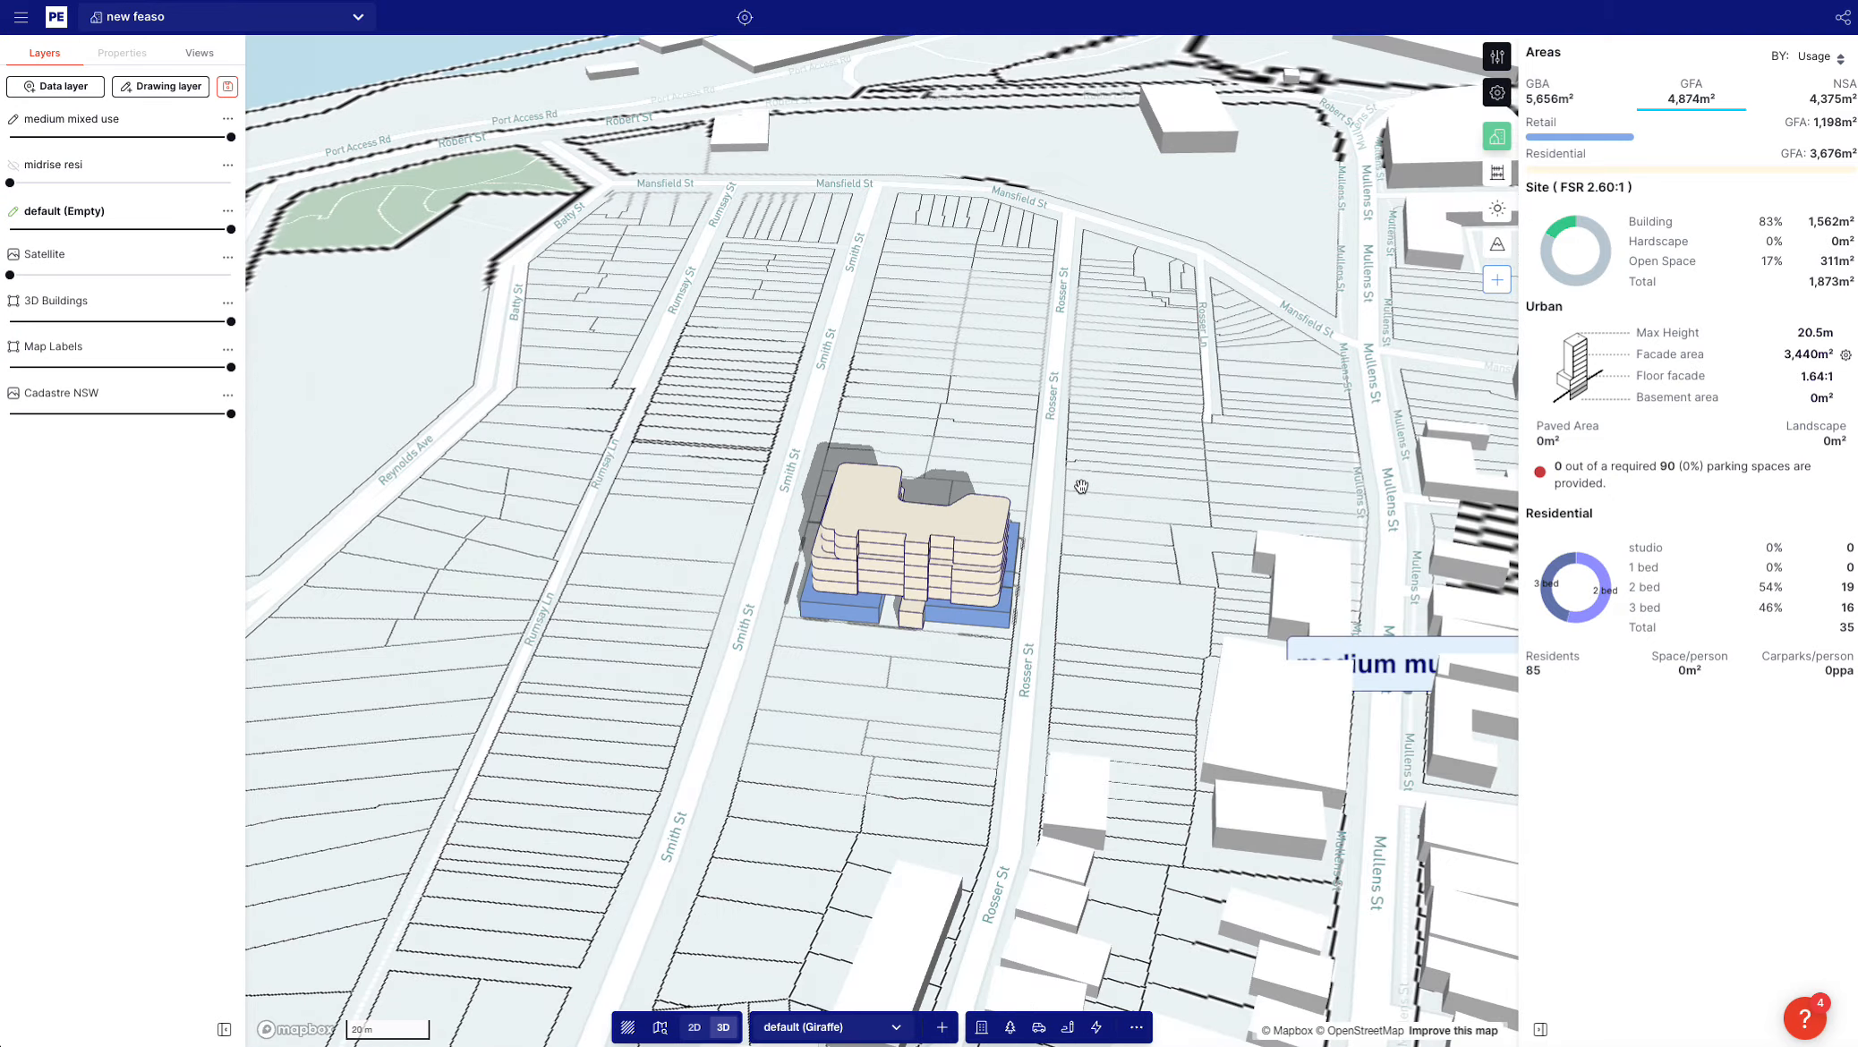
click(15, 119)
click(15, 164)
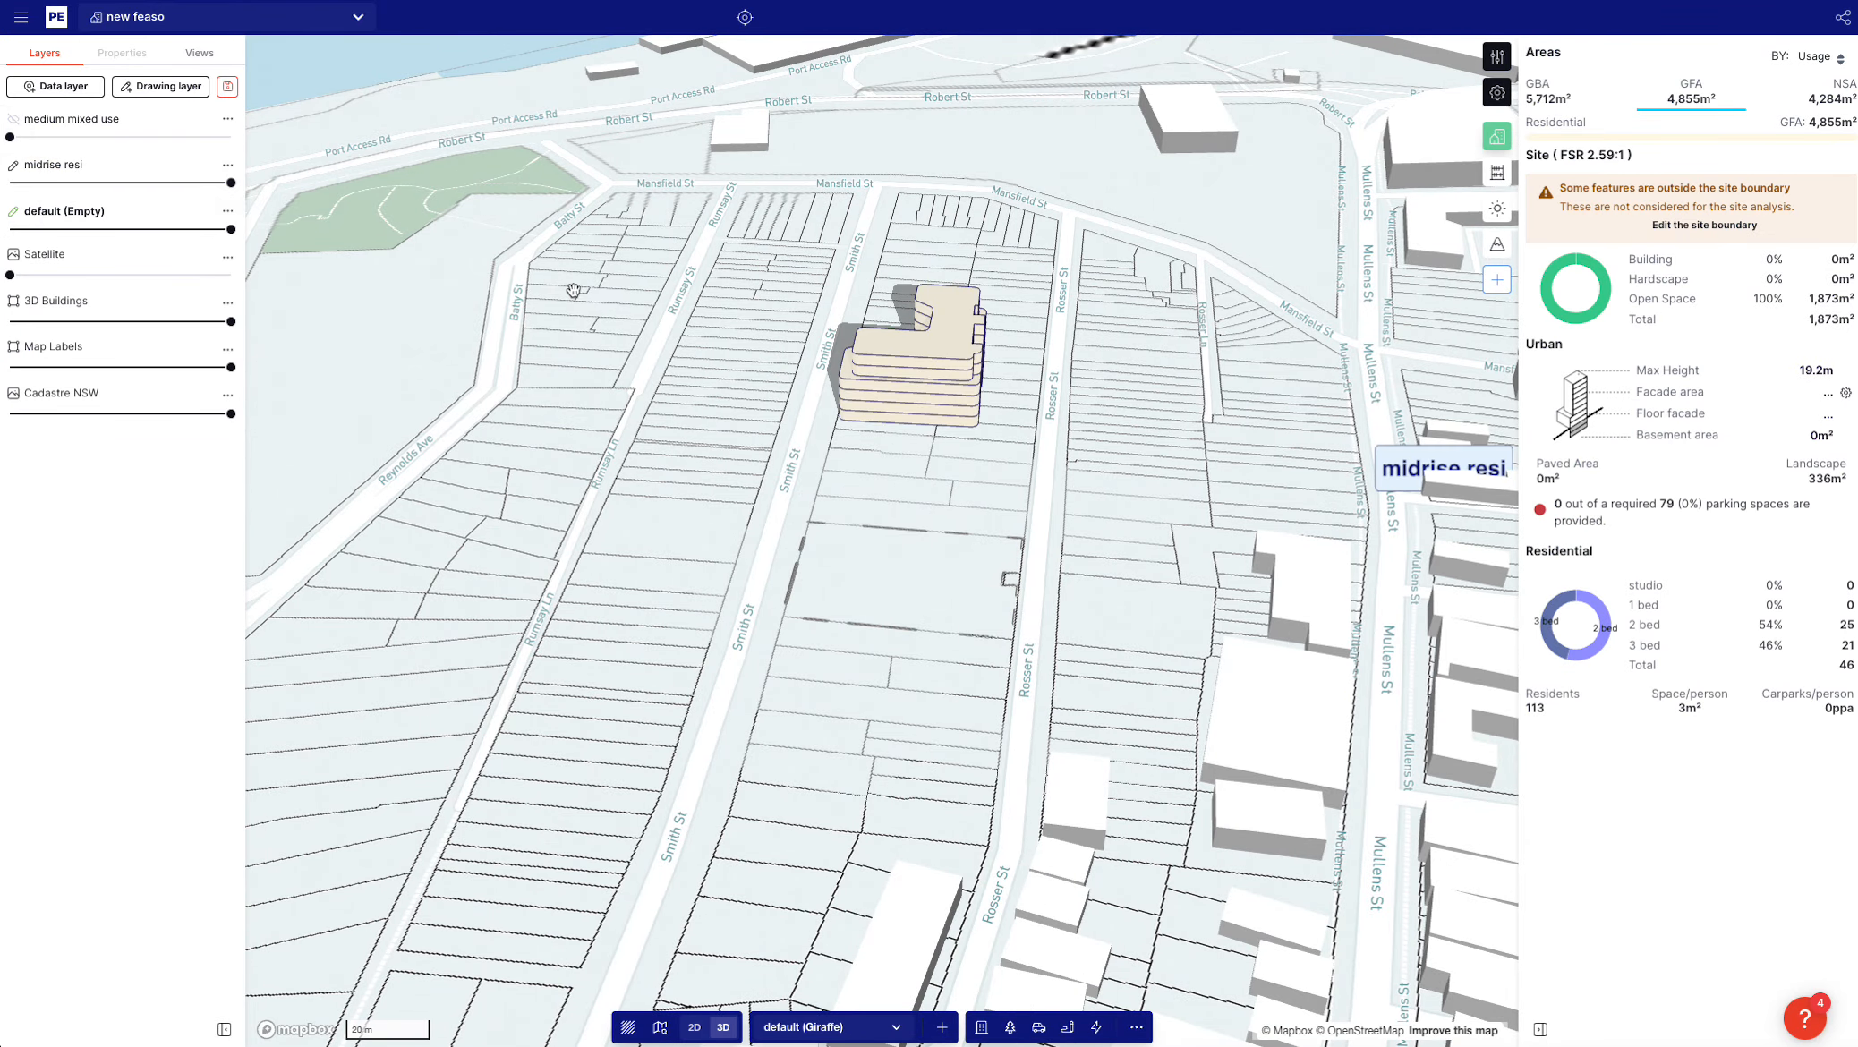
Move the midrise resi building and its landscape area together onto the site
click(895, 631)
drag(895, 631, 772, 316)
drag(783, 215, 939, 365)
drag(825, 345, 824, 335)
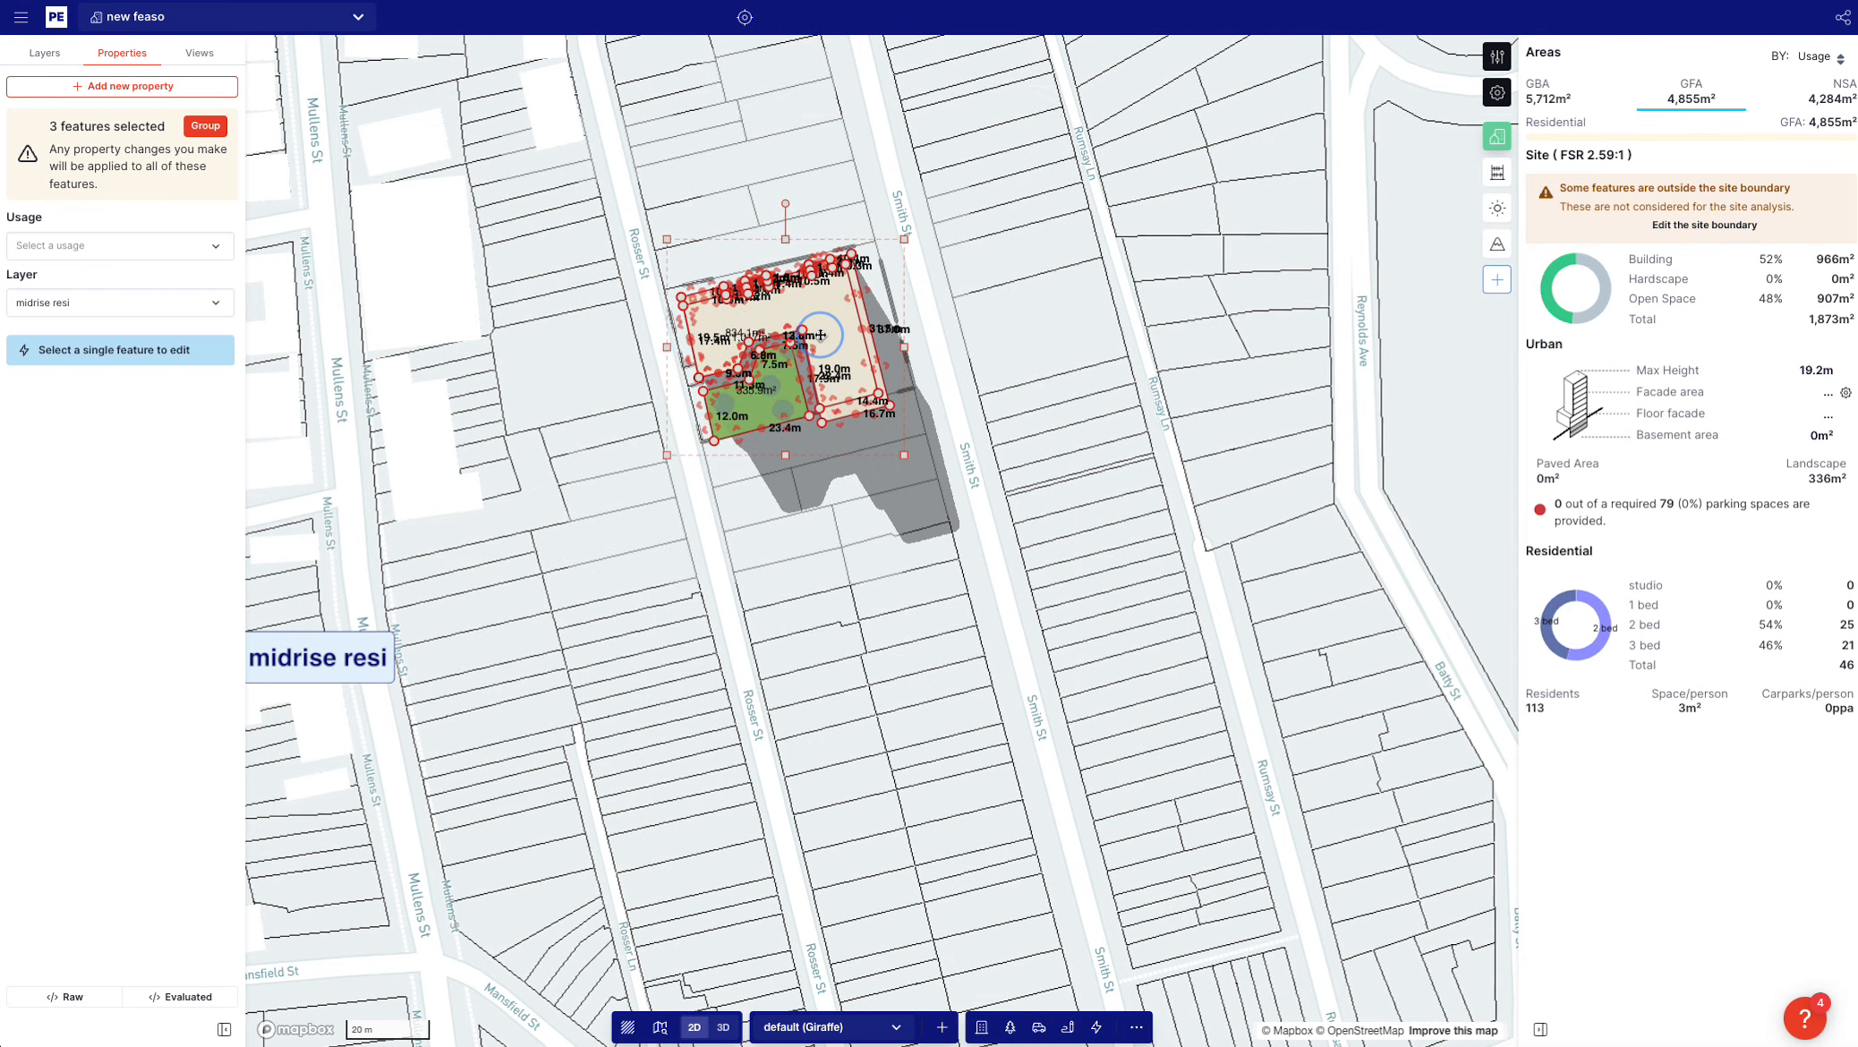
Push the southern ends of the lower and upper residential floors inward to fit within the site's southern boundary
scroll(863, 419, up, 5)
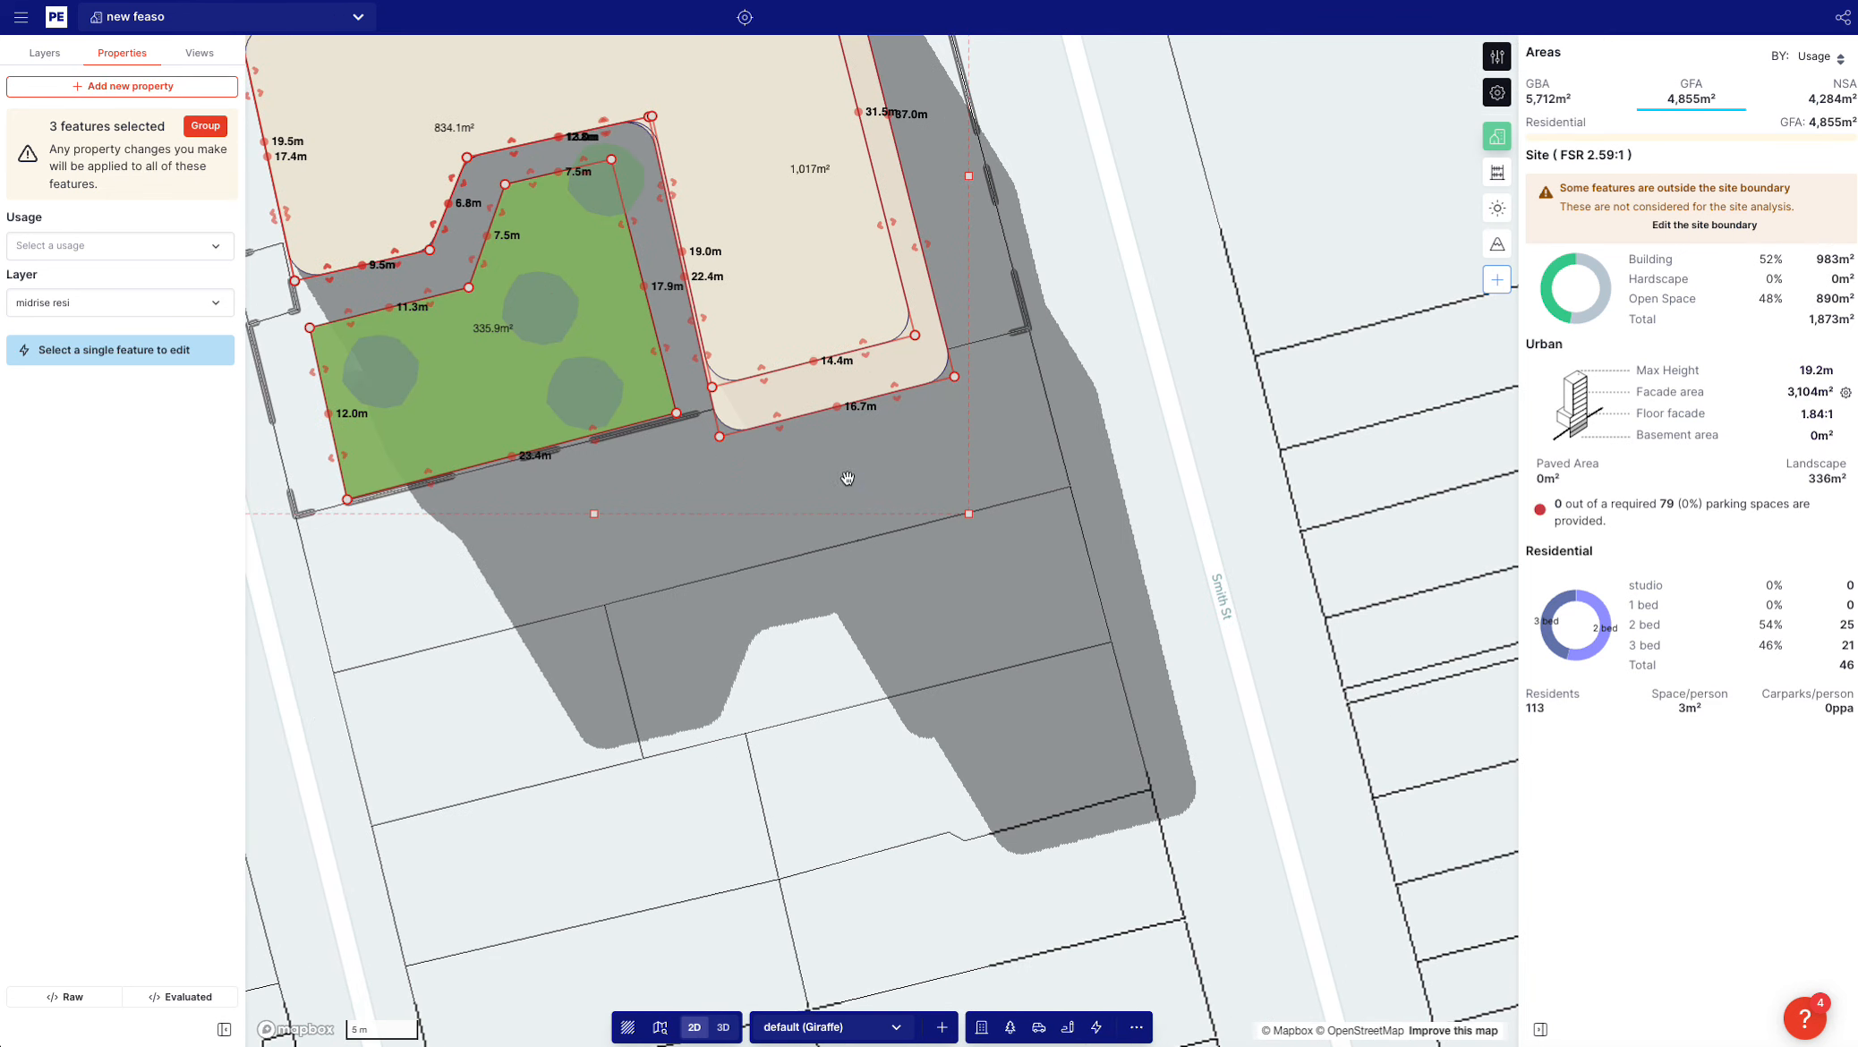
click(784, 403)
drag(775, 412, 750, 333)
click(743, 367)
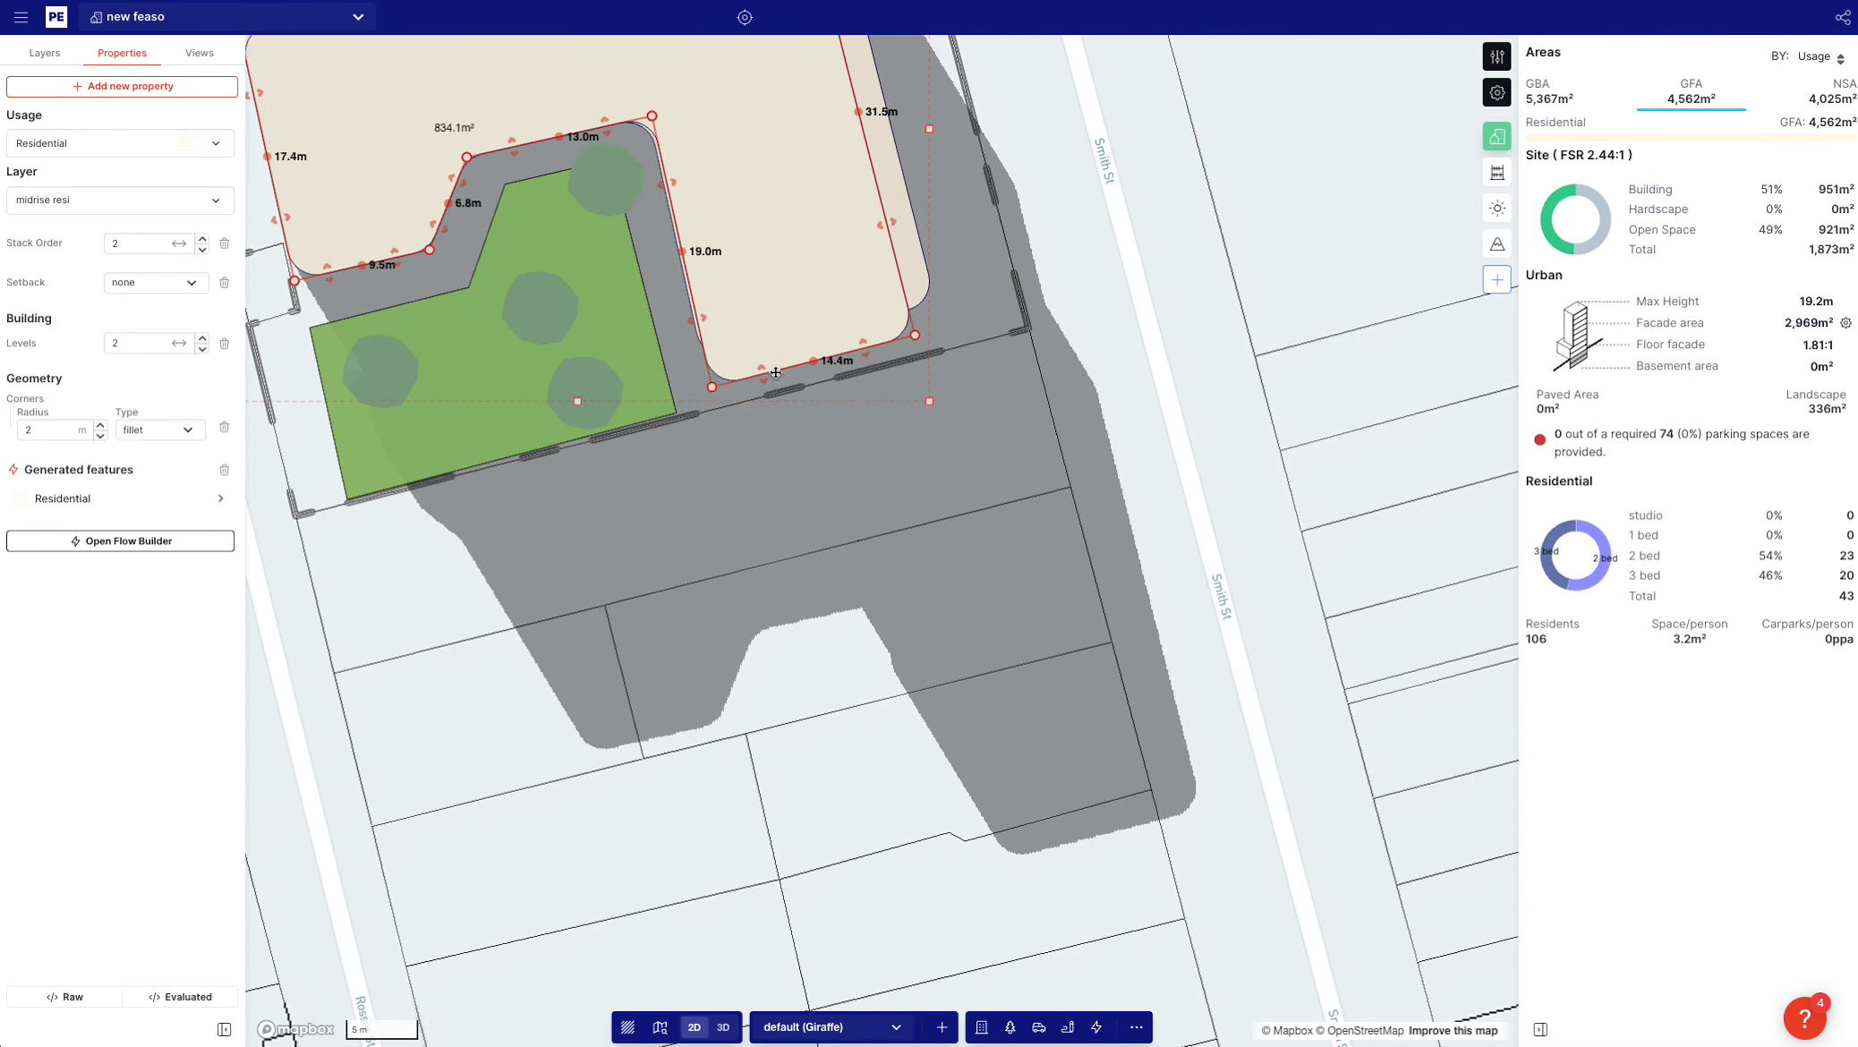
key(t)
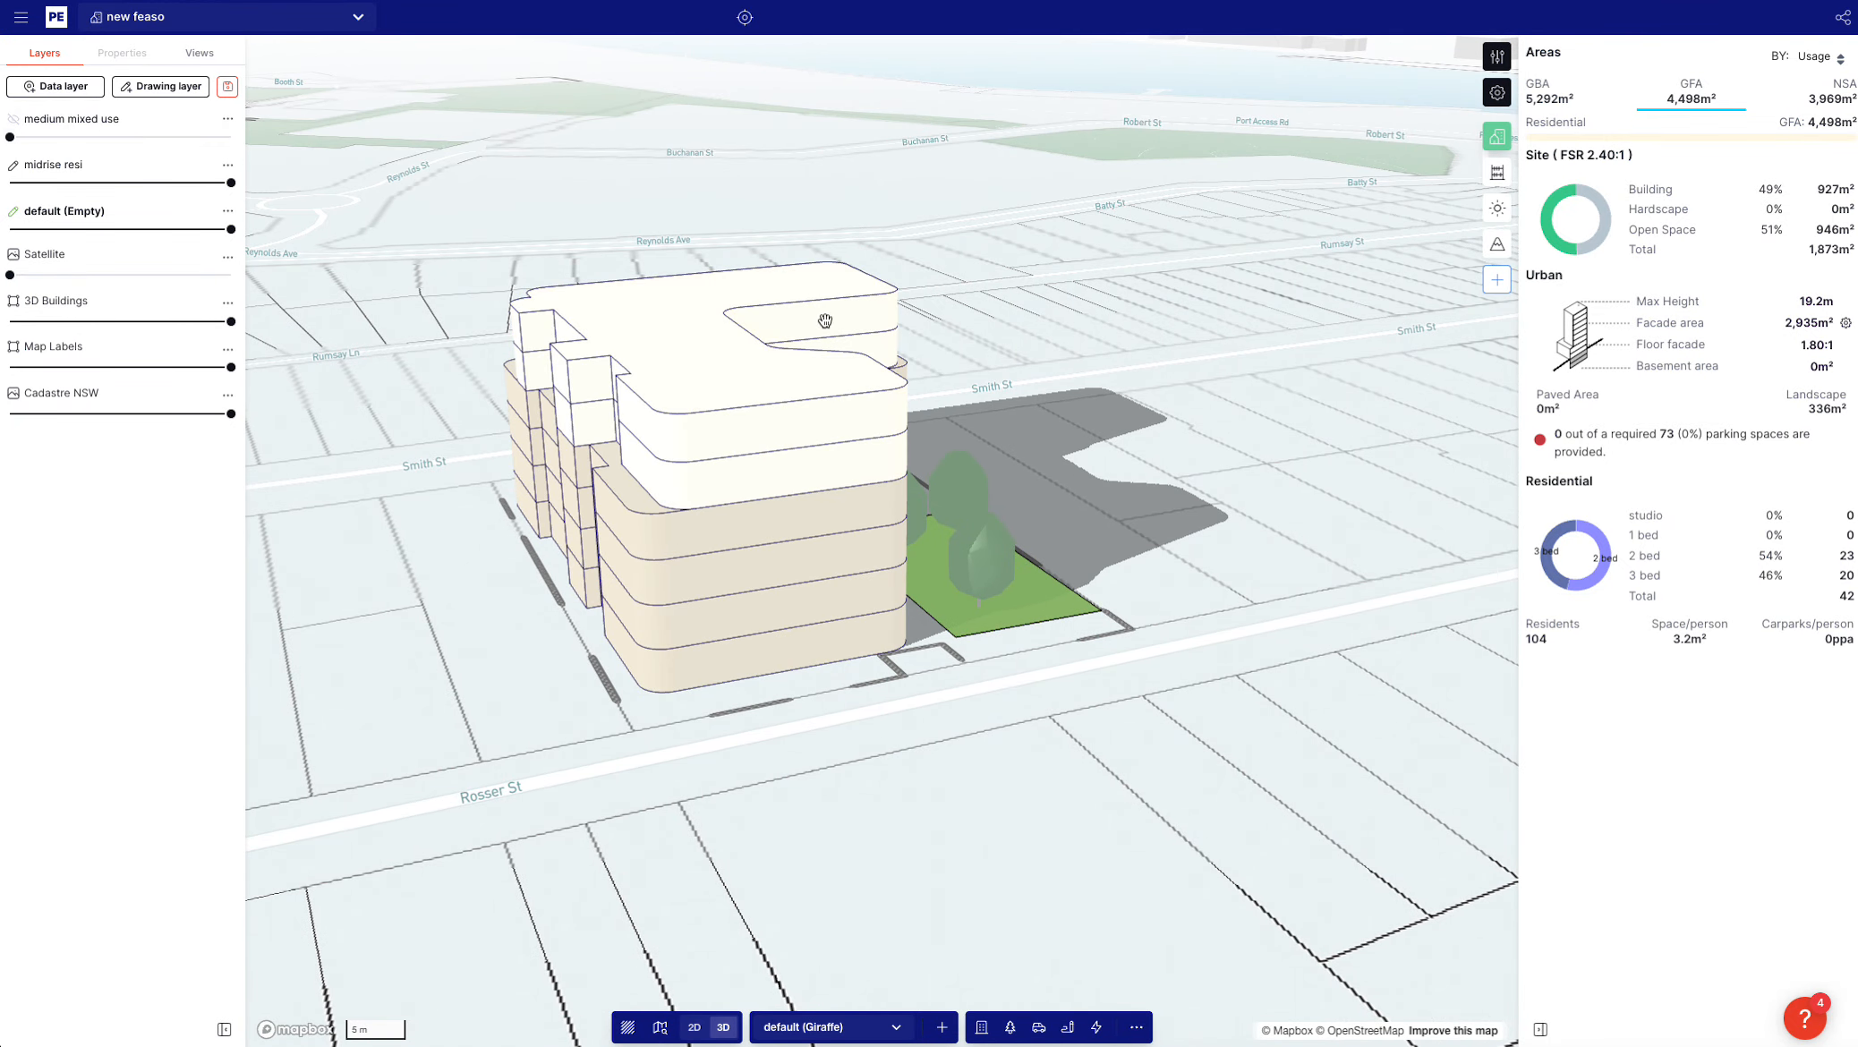
right_drag(1083, 425, 1016, 431)
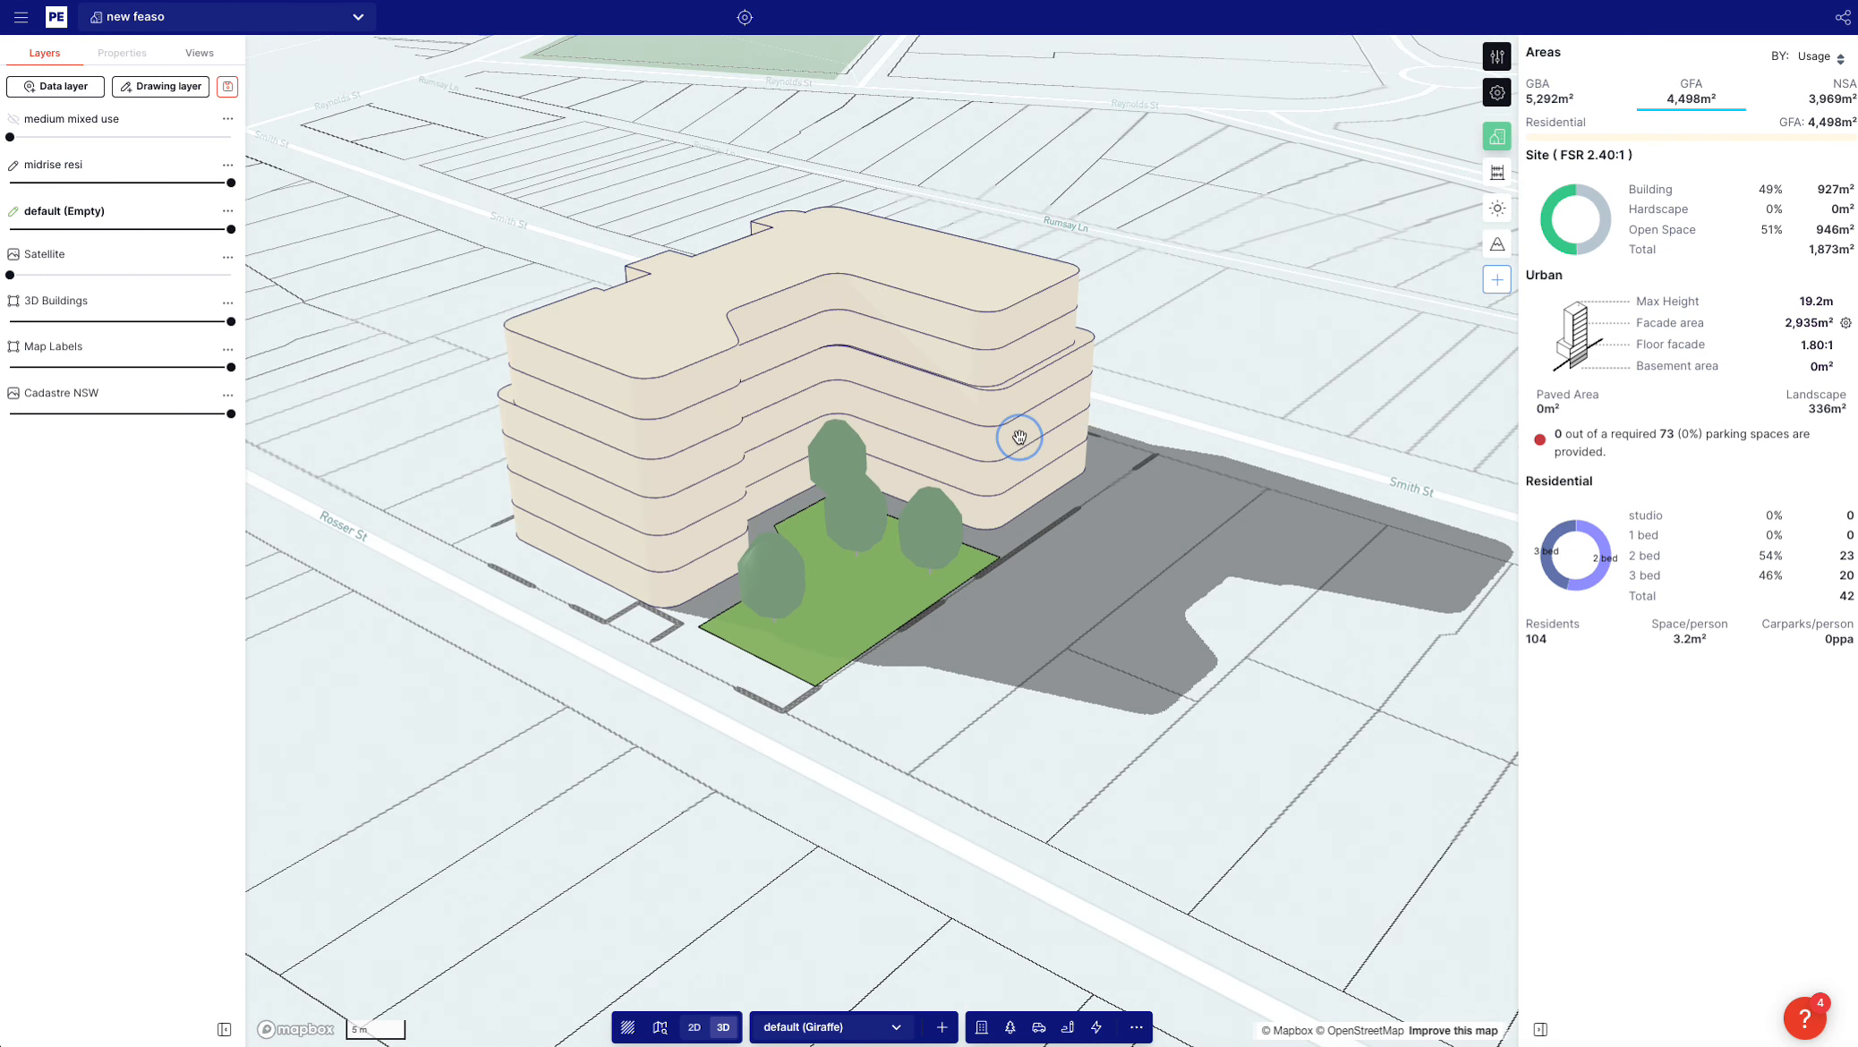
Add the tower mixed use layer from the feaso template project through the Design Library and view it in 2D
click(1136, 1030)
click(1103, 876)
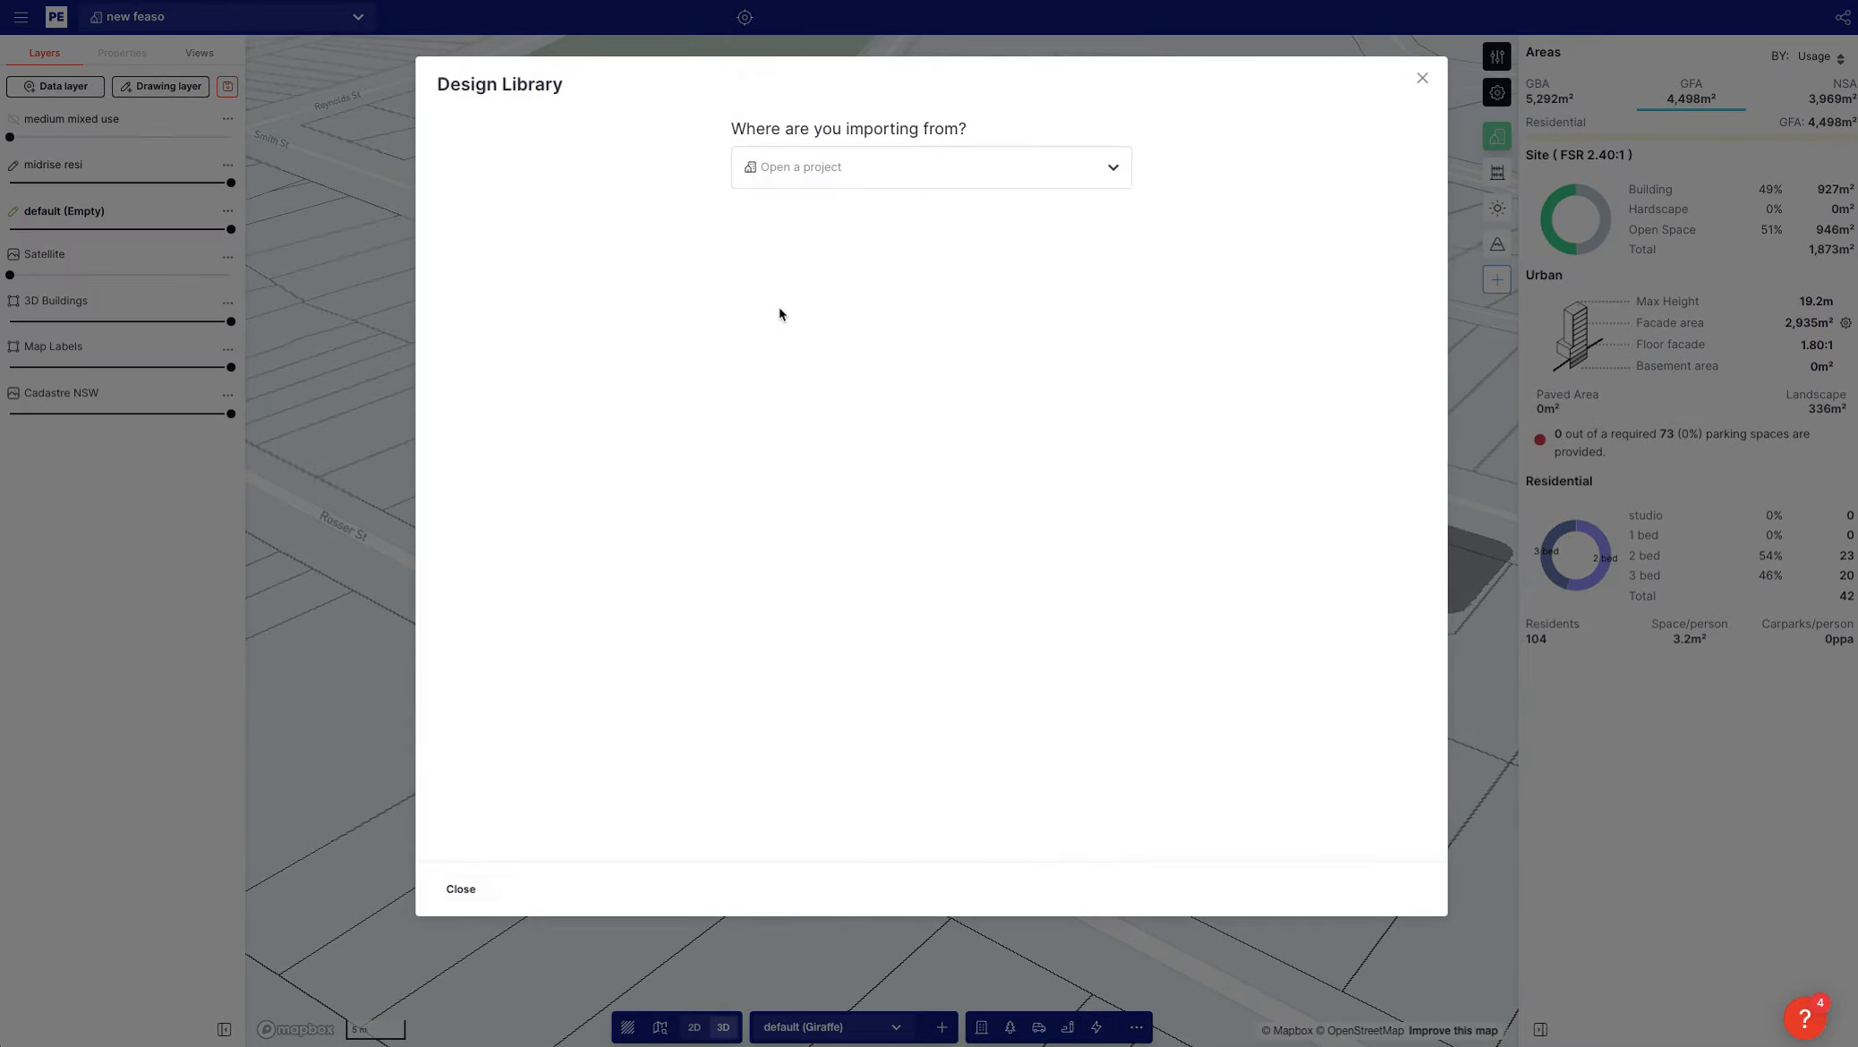
click(799, 184)
click(830, 277)
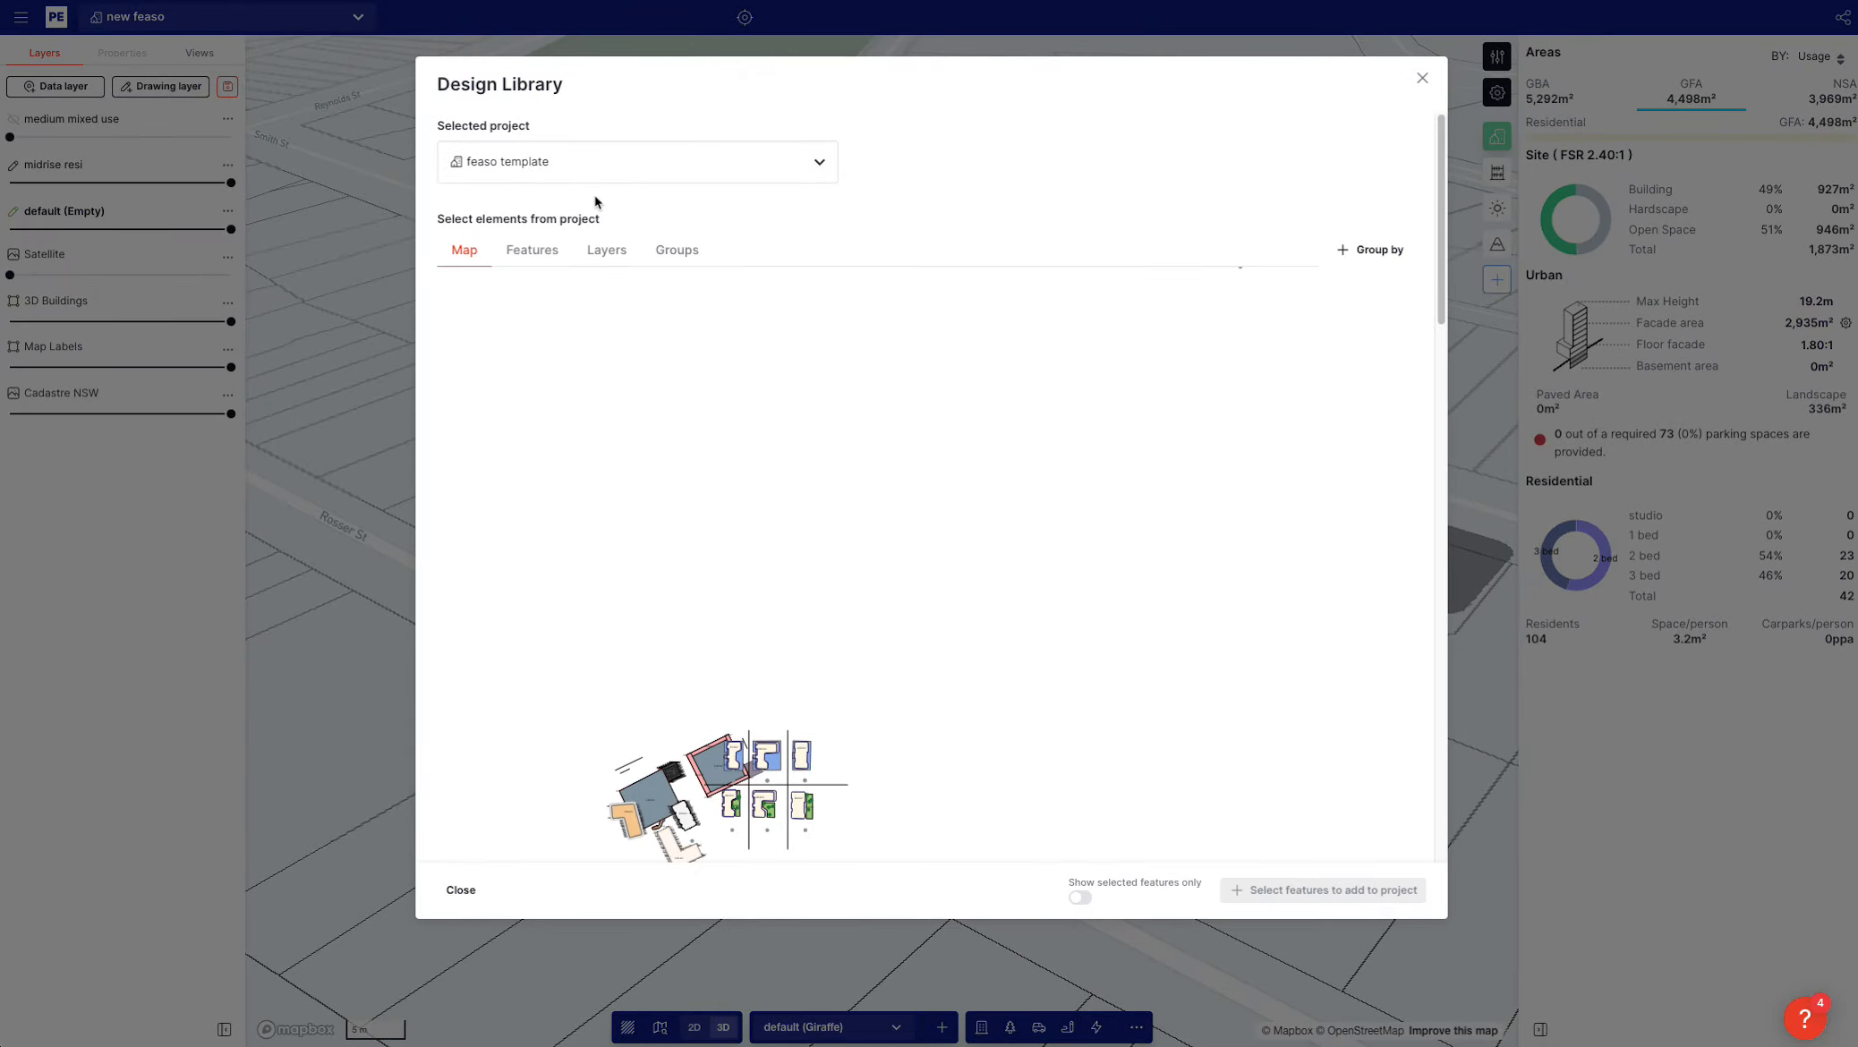
click(602, 252)
scroll(739, 610, down, 10)
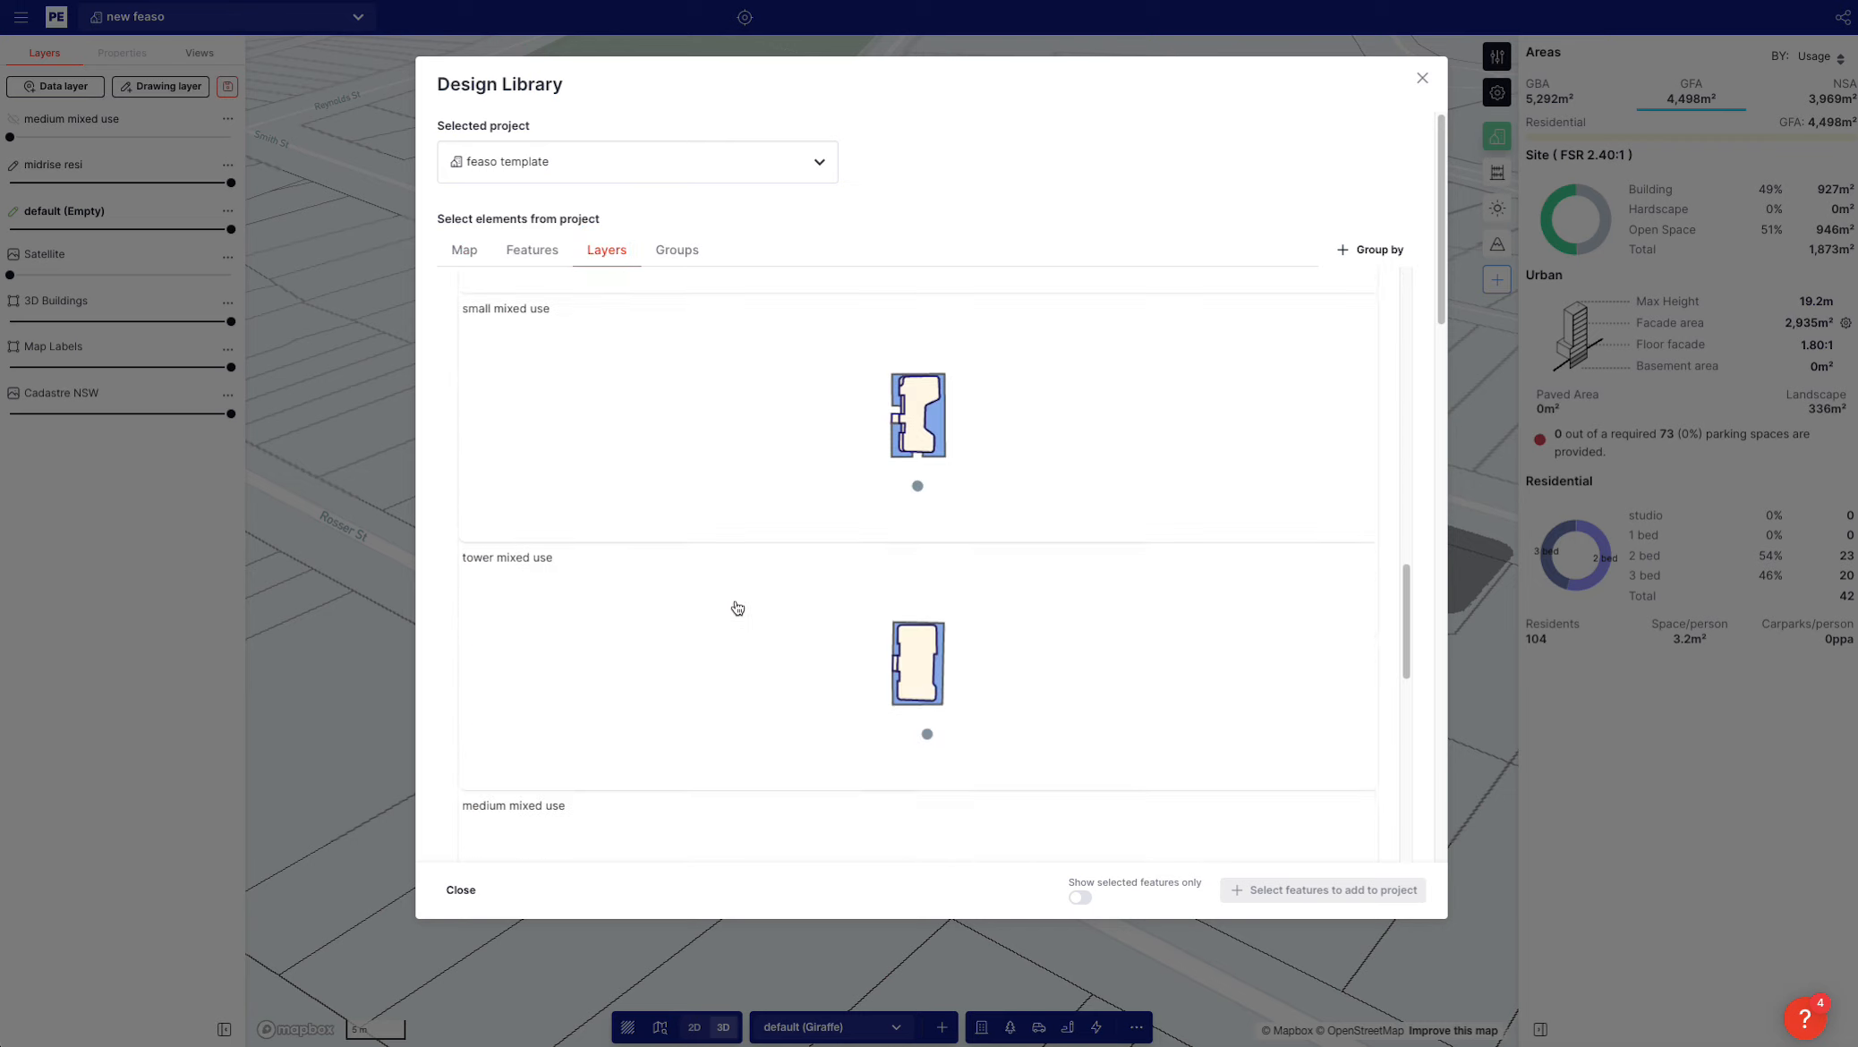
click(768, 492)
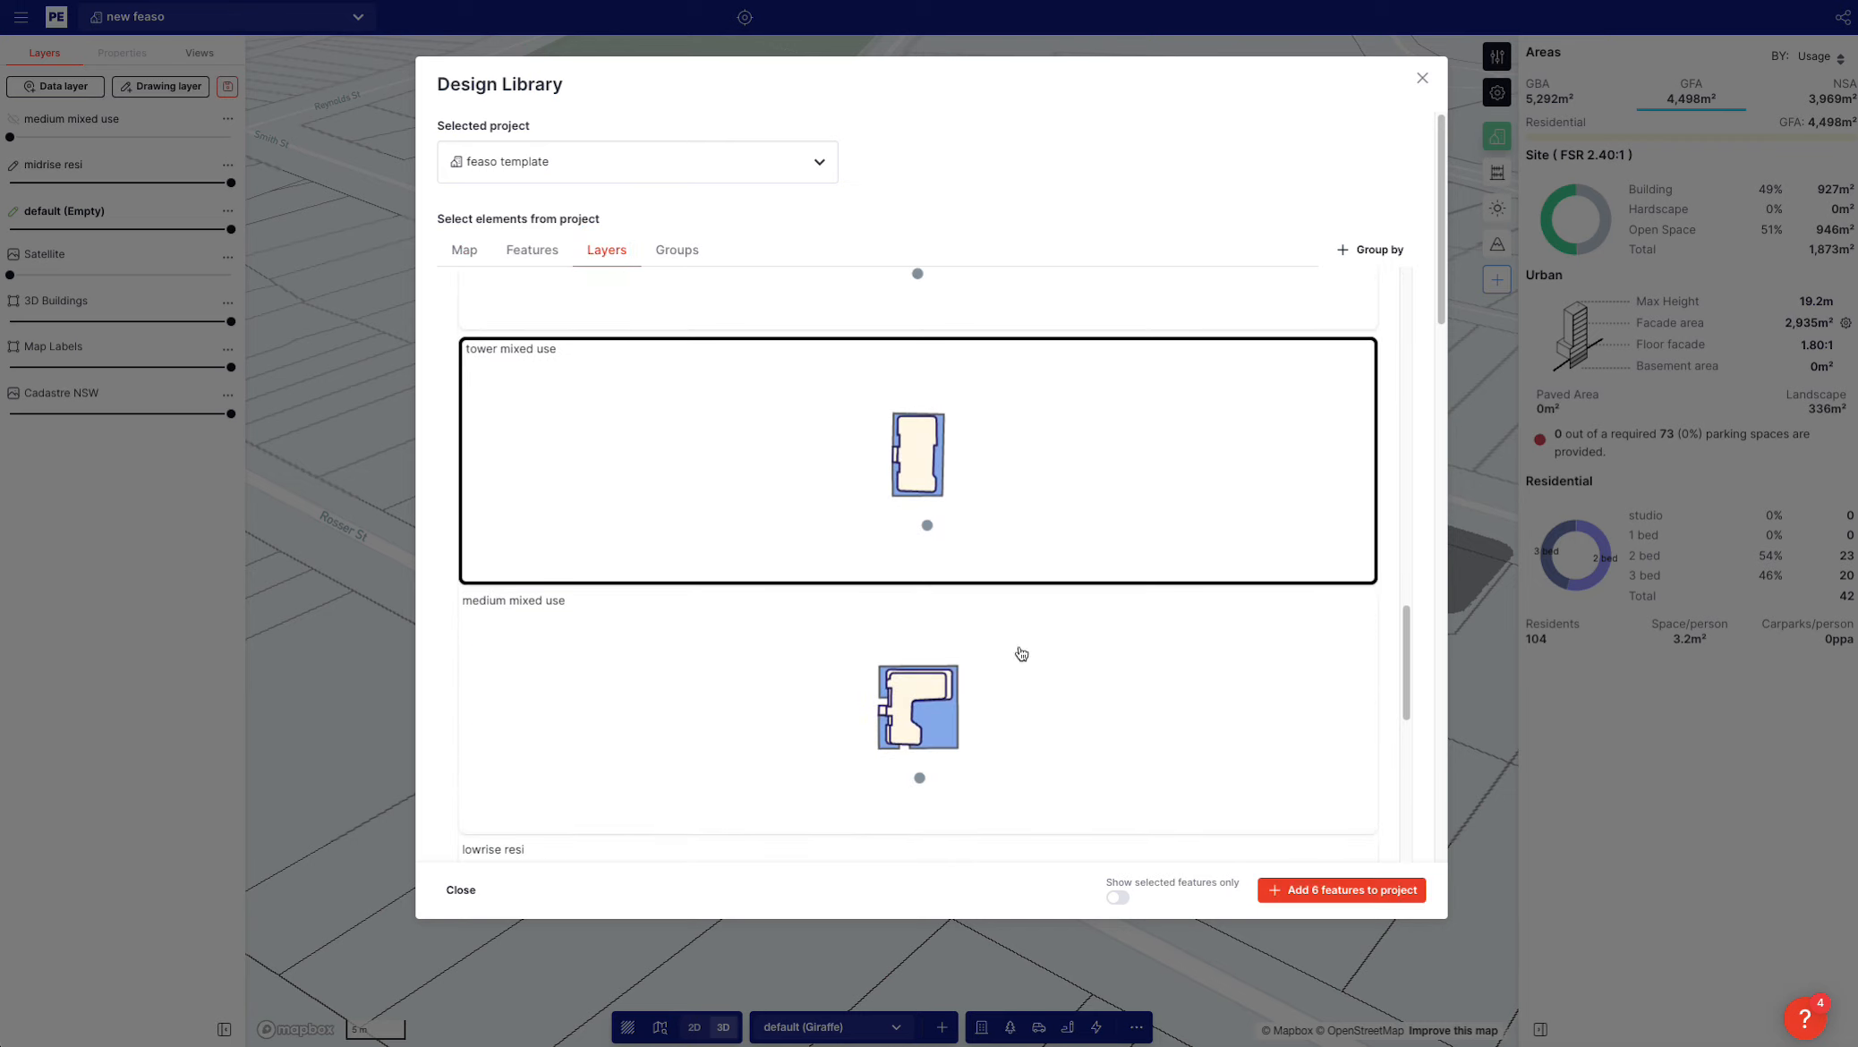
click(1375, 892)
key(t)
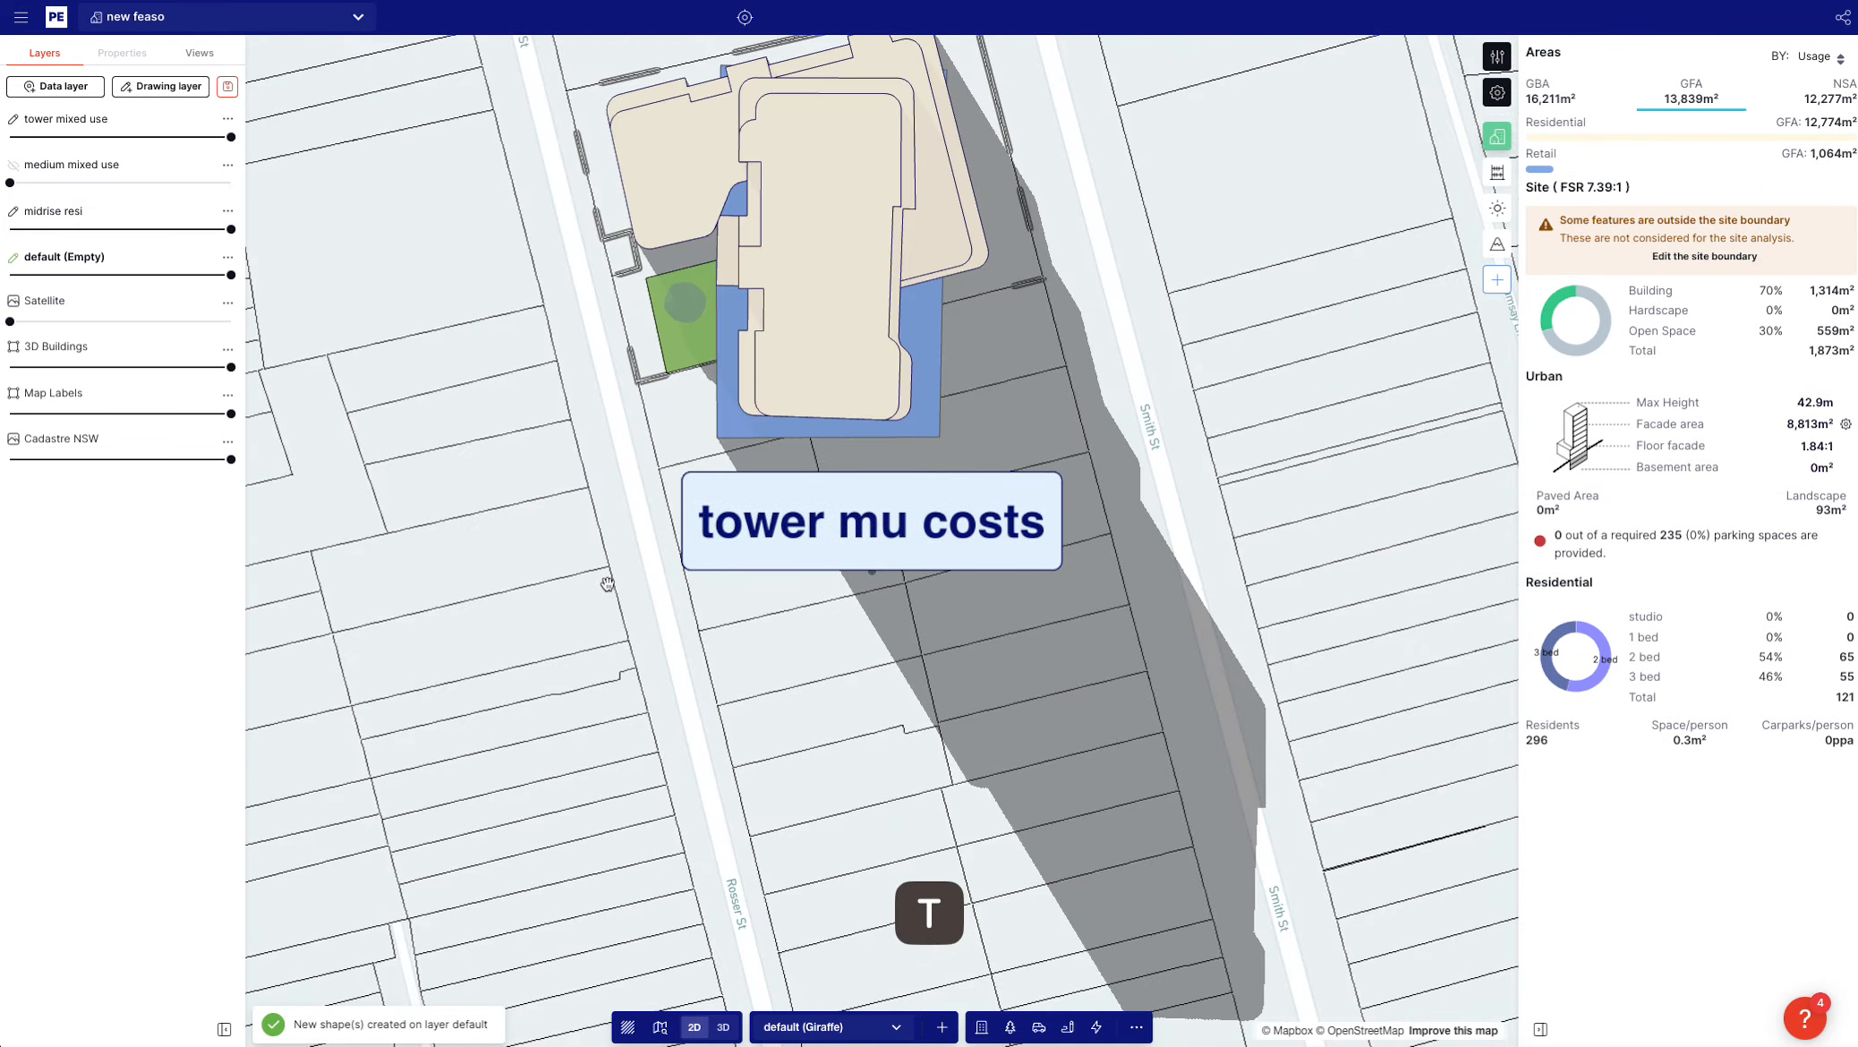
Try to move the tower mu costs label off the site to the west of Rosser St
scroll(605, 586, down, 3)
click(782, 577)
drag(781, 577, 425, 723)
click(491, 467)
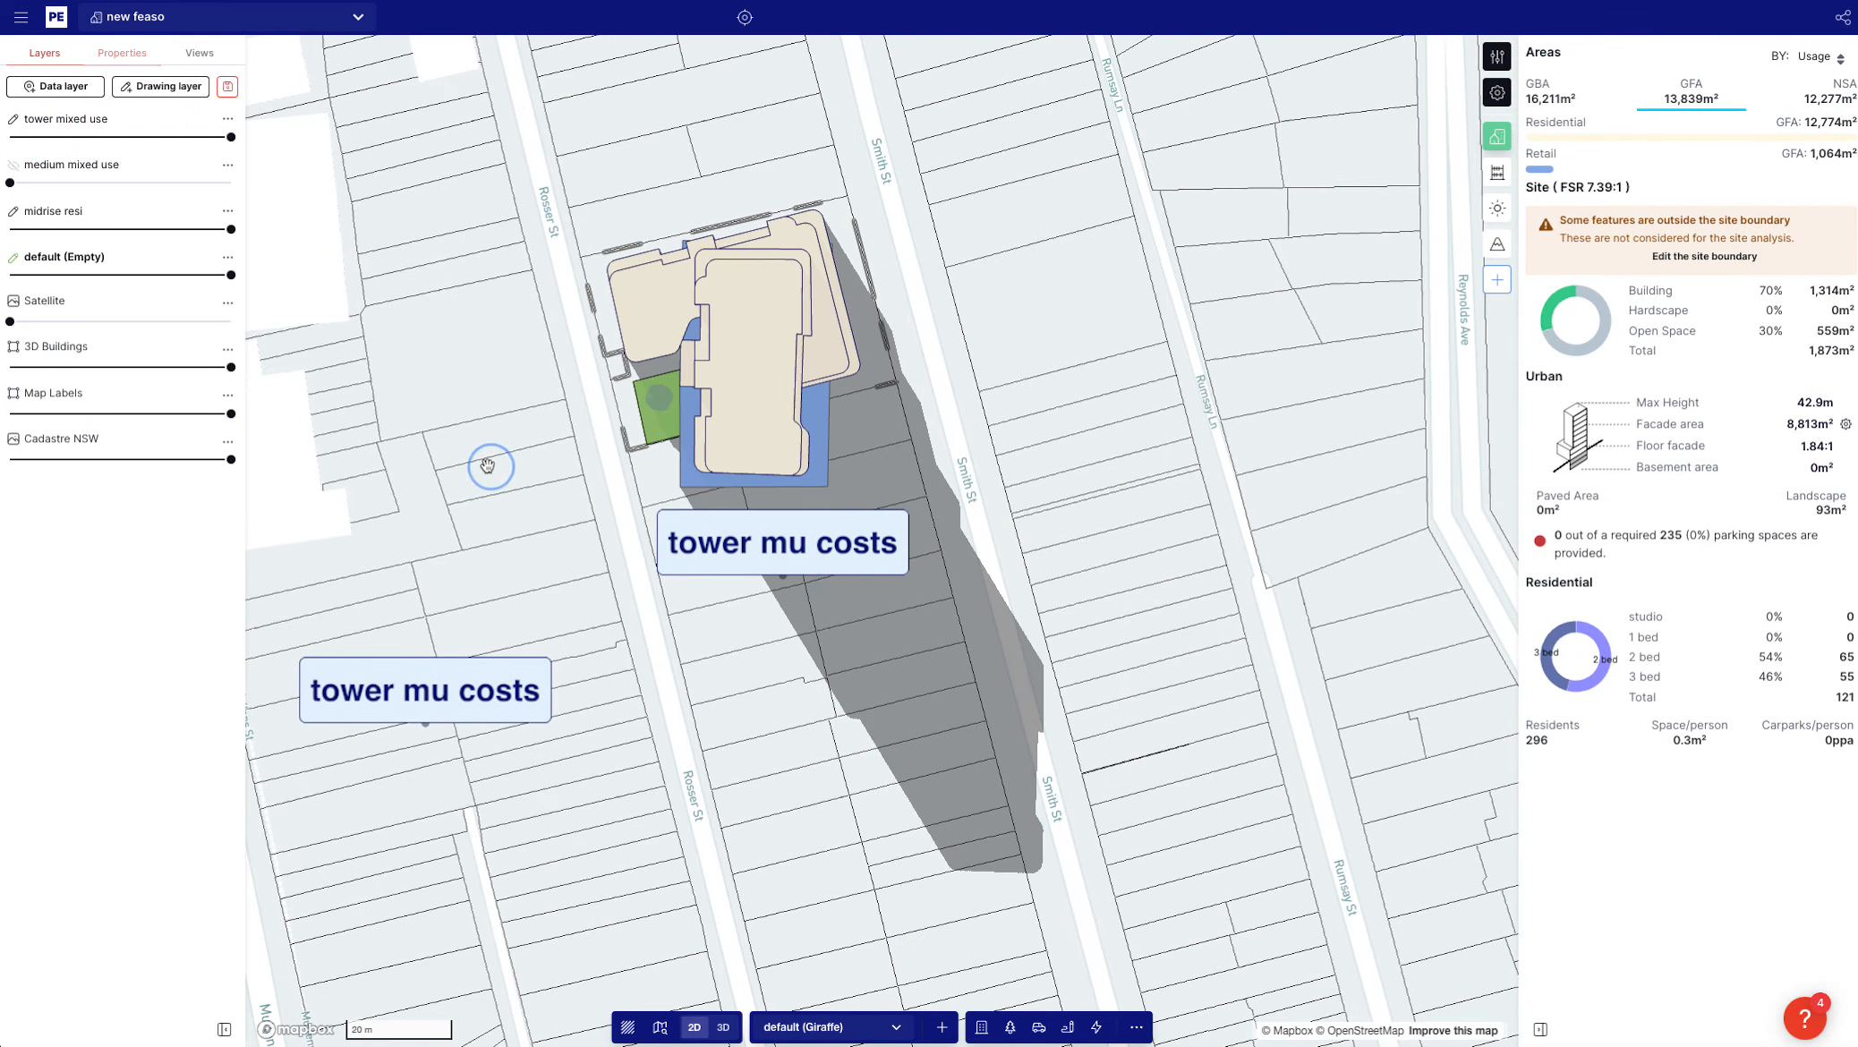
Hide the midrise resi layer and fit the tower mixed use building onto the site, rotated to line up with its boundary
drag(61, 231, 7, 230)
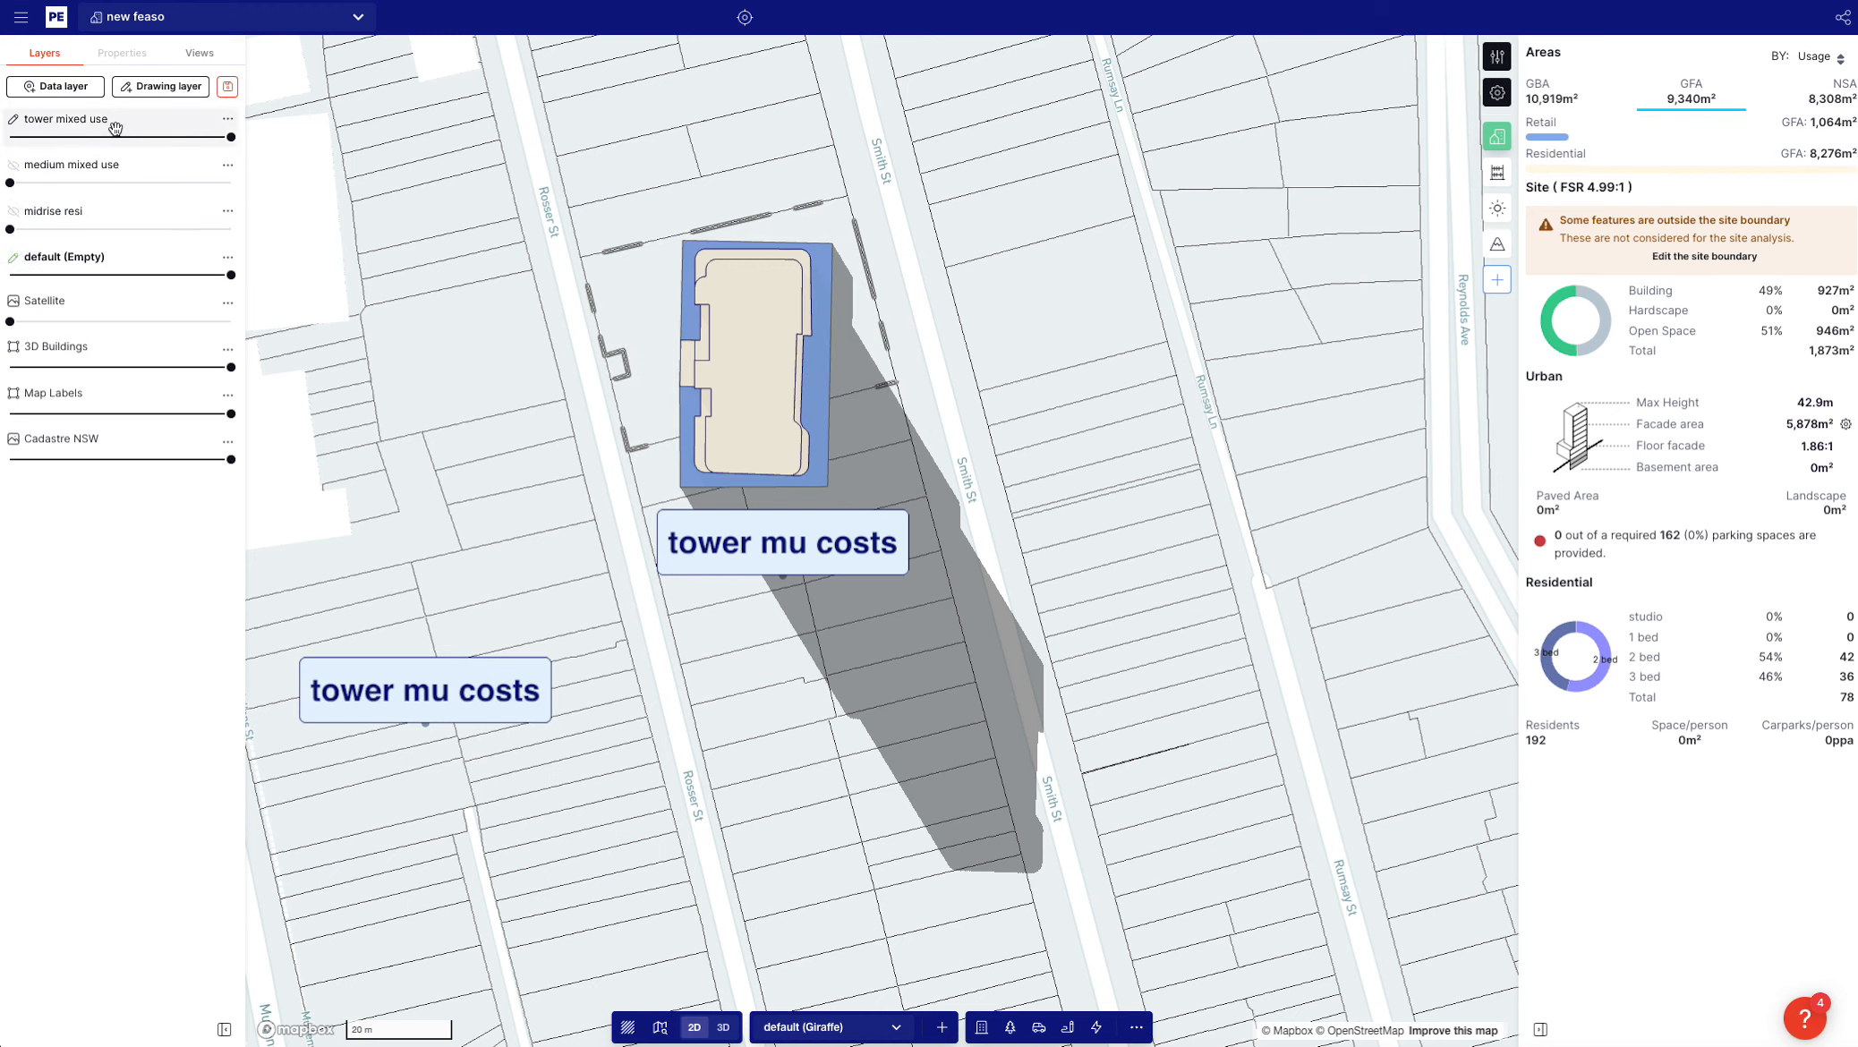
drag(608, 368, 609, 369)
drag(755, 191, 923, 318)
drag(807, 366, 791, 327)
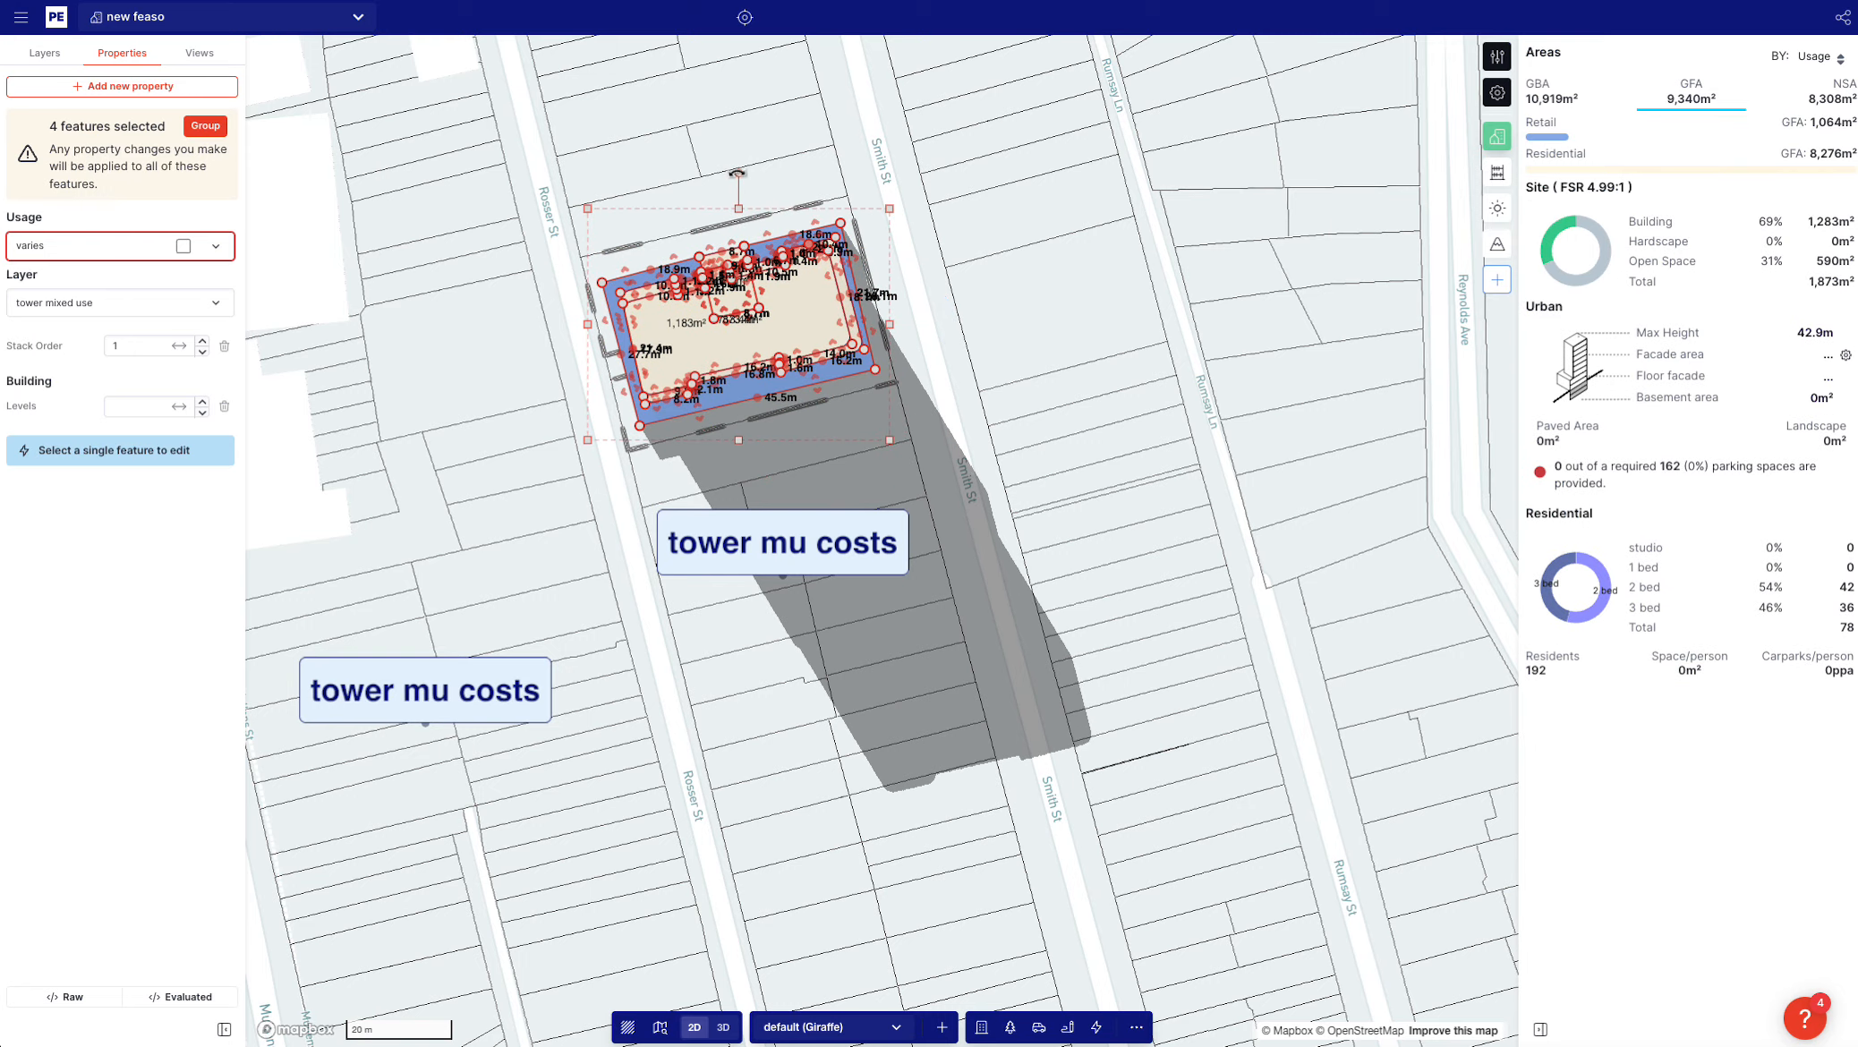
click(1008, 195)
key(t)
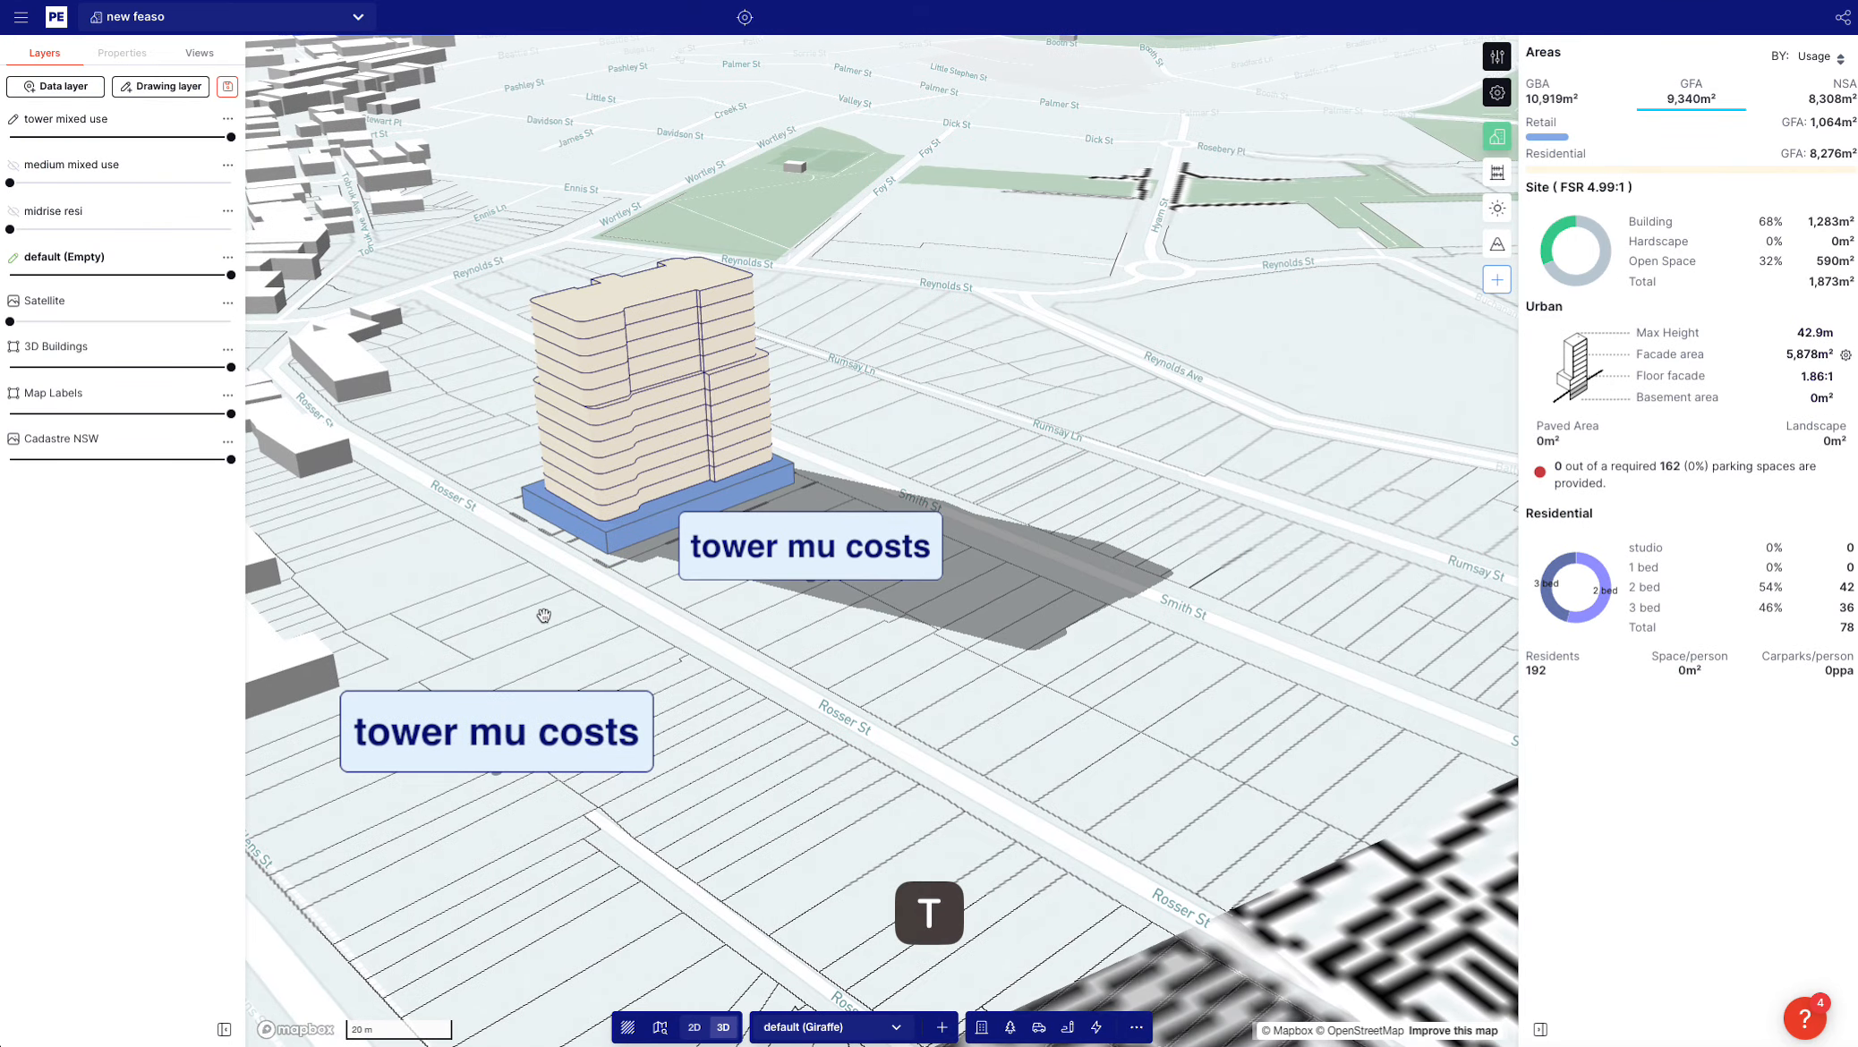
Compare the design options by showing the midrise resi, medium mixed use and tower mixed use layers one at a time
drag(231, 137, 10, 137)
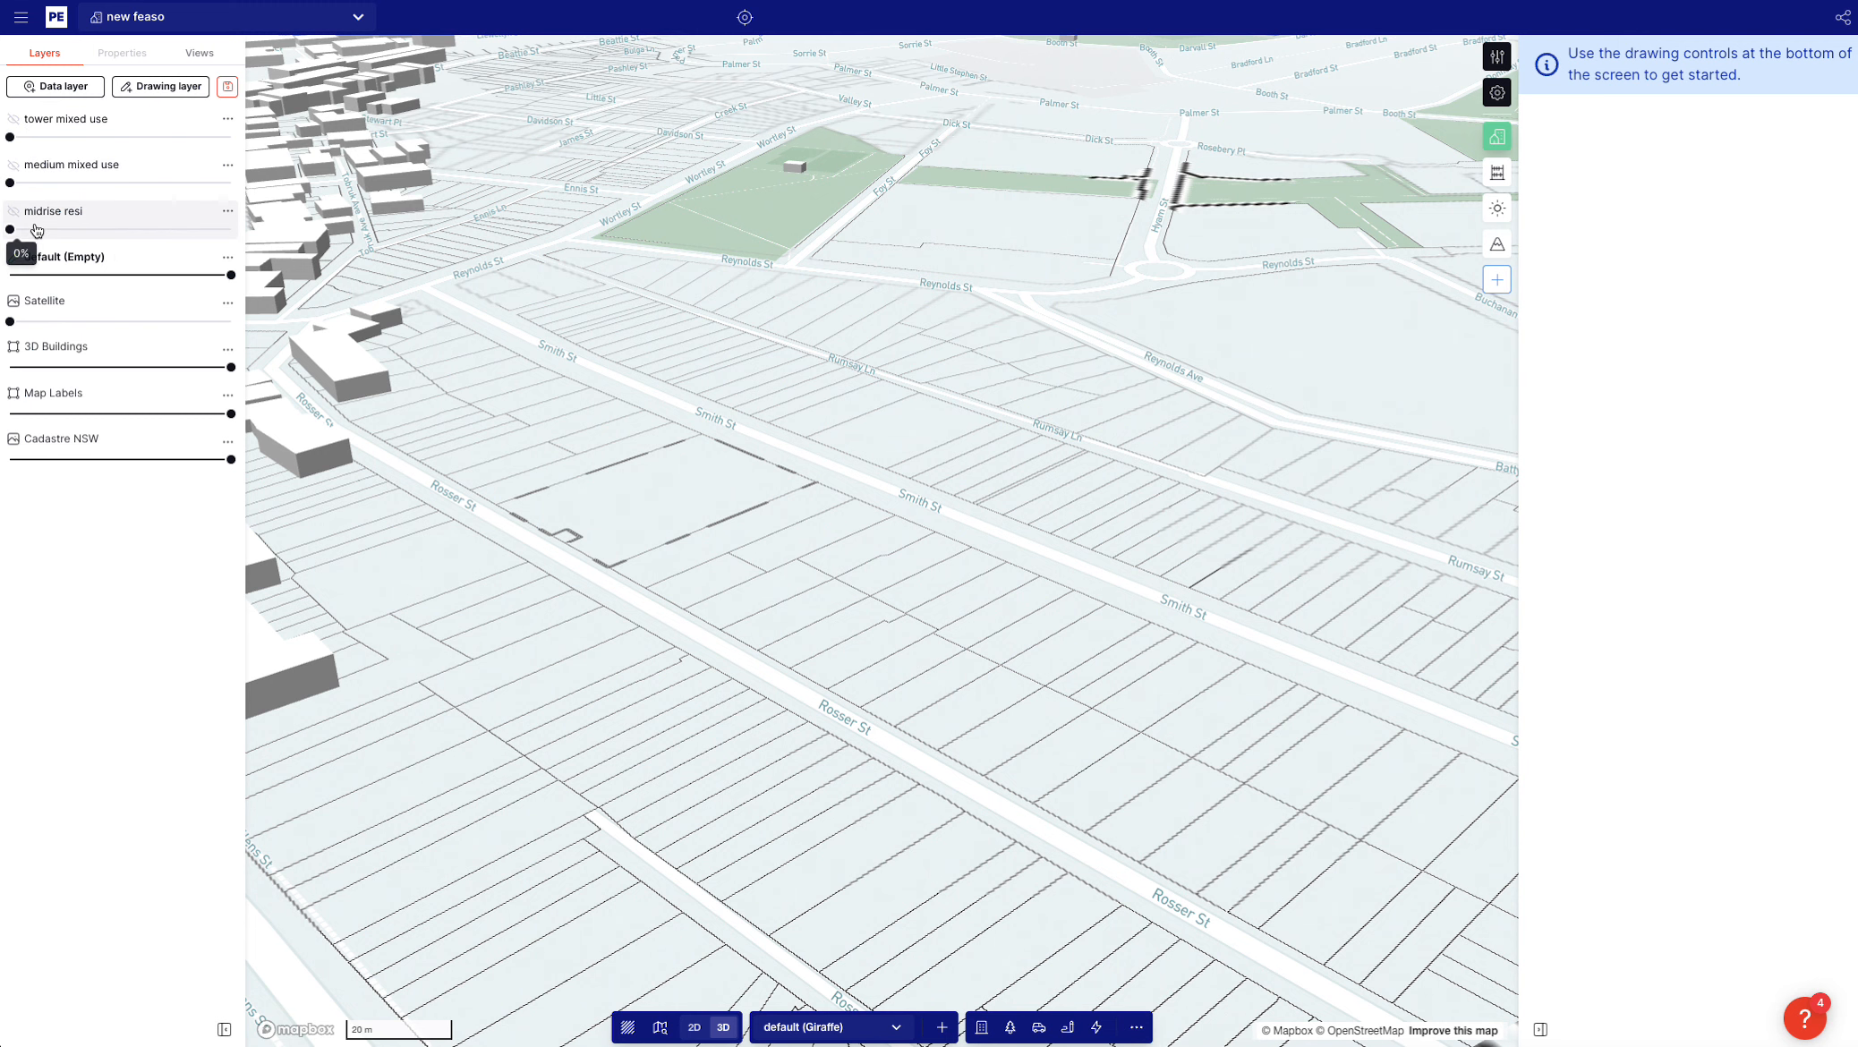
drag(36, 230, 209, 229)
drag(33, 229, 255, 190)
right_drag(402, 241, 473, 275)
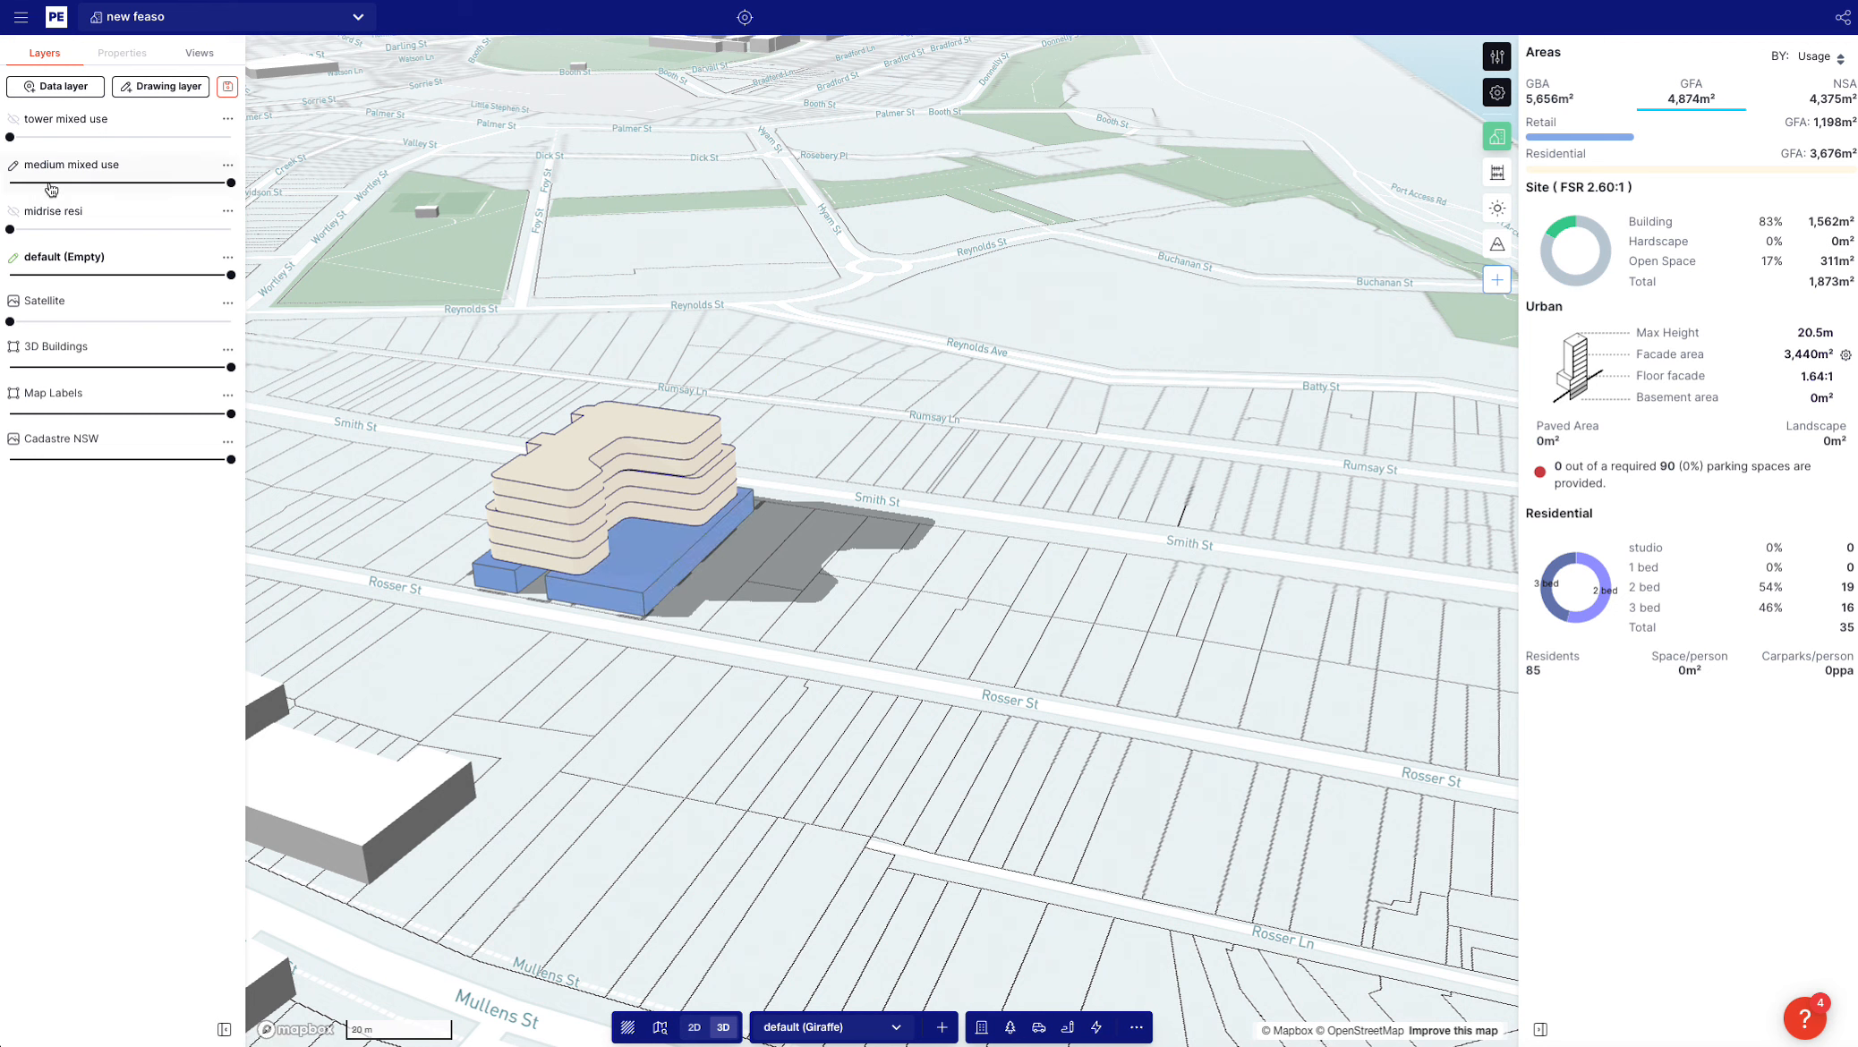
drag(40, 184, 250, 127)
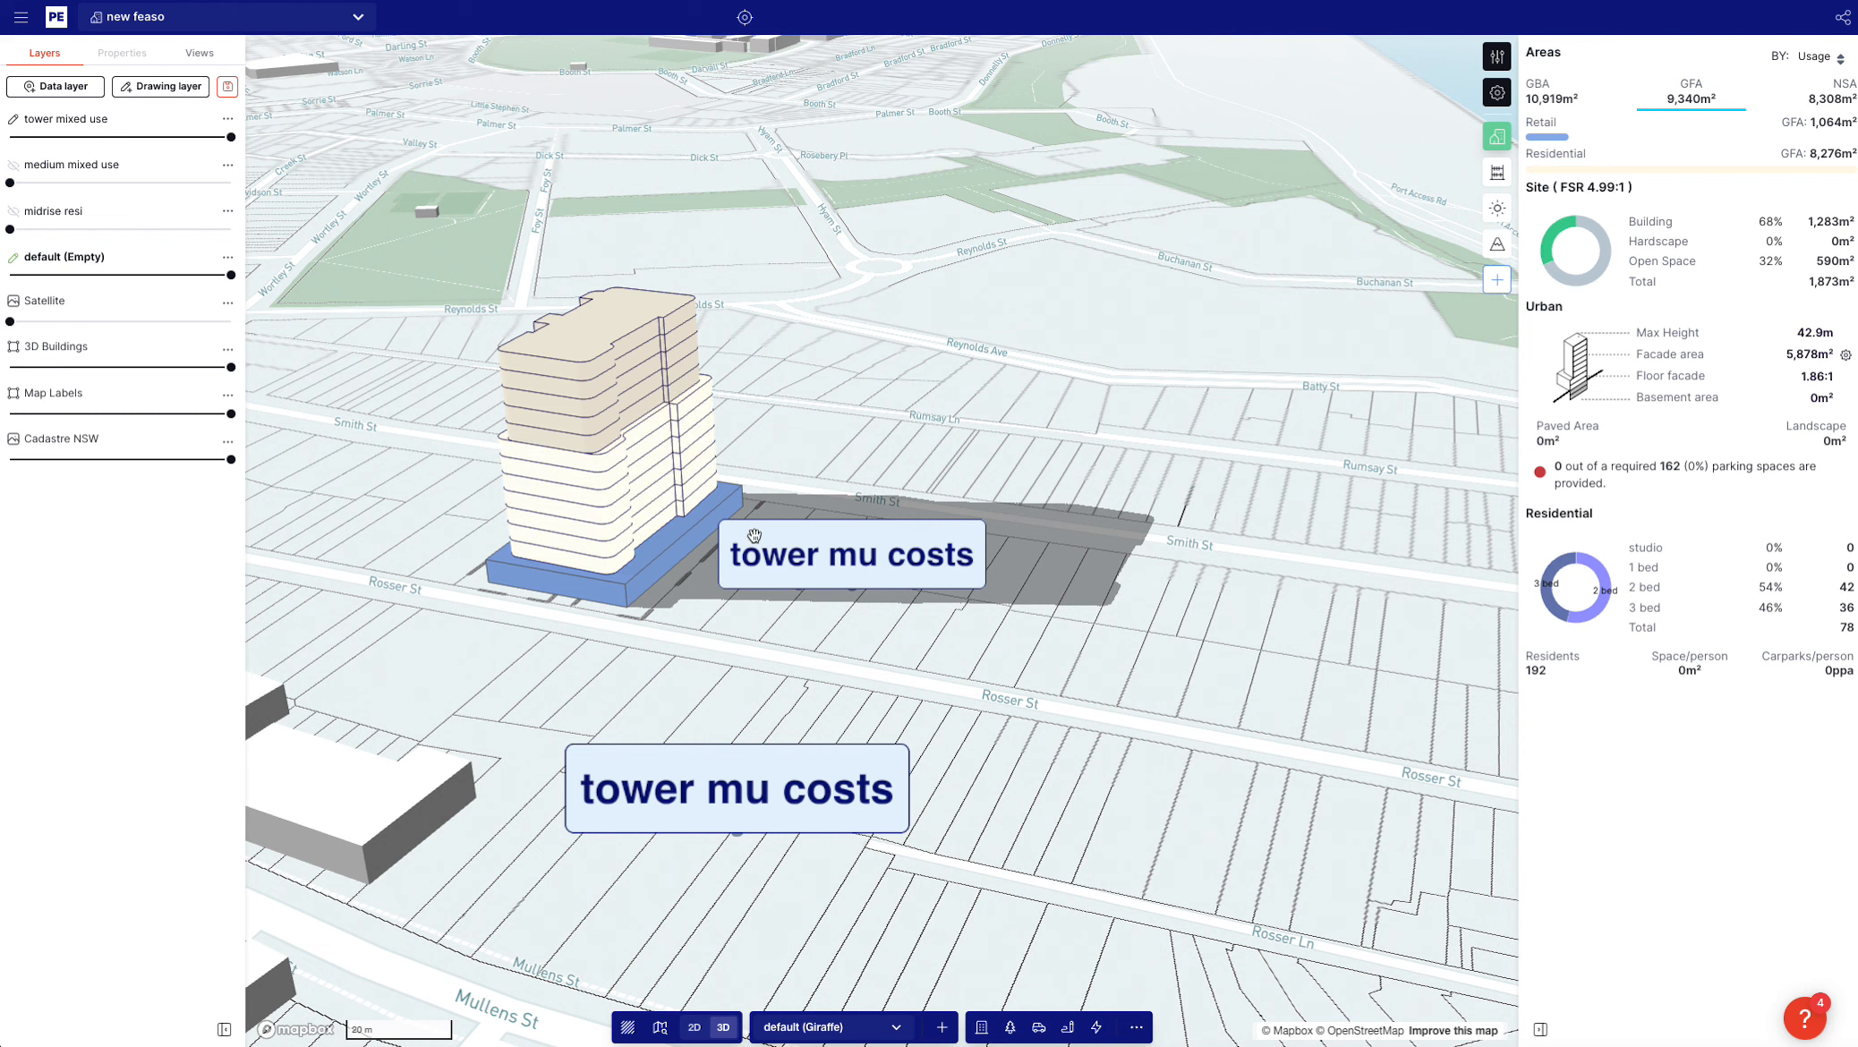
Delete the duplicate tower mu costs label west of Rosser St
click(783, 817)
key(BackSpace)
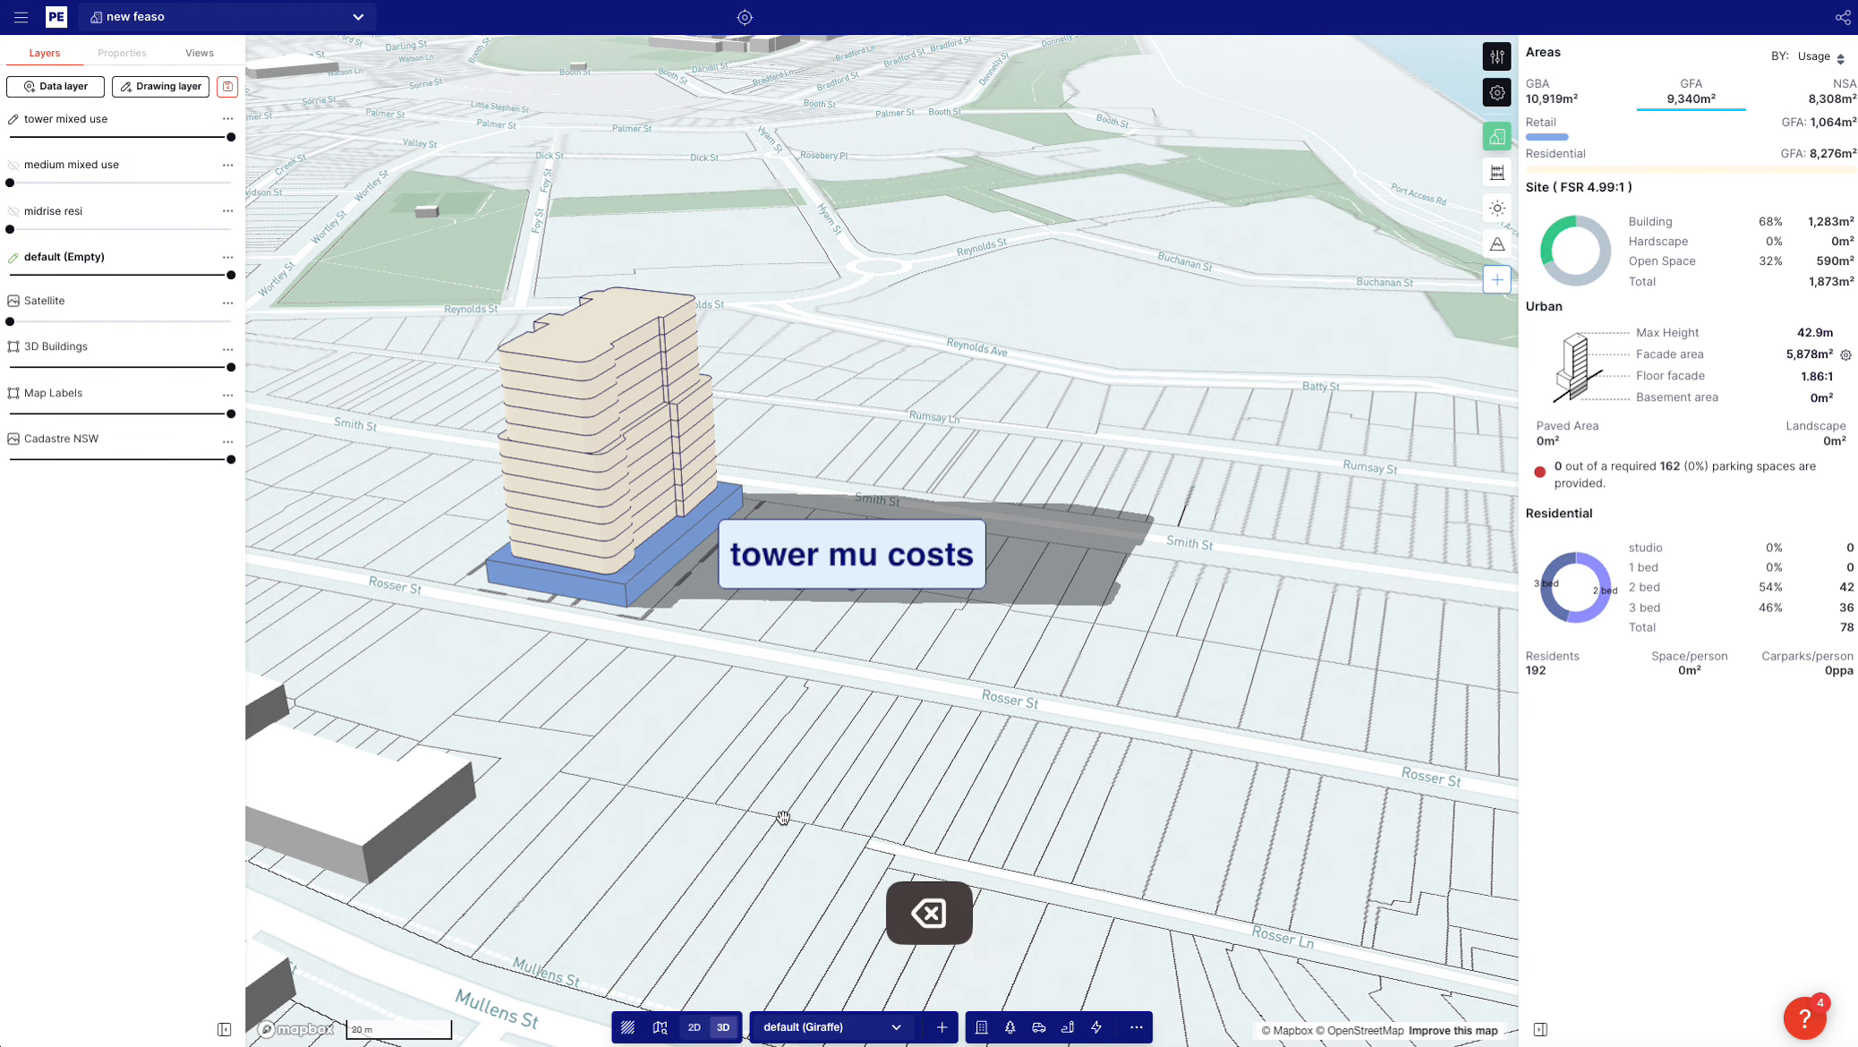
Import all analytics measures from the feaso template project, overwriting the existing usages
click(1497, 172)
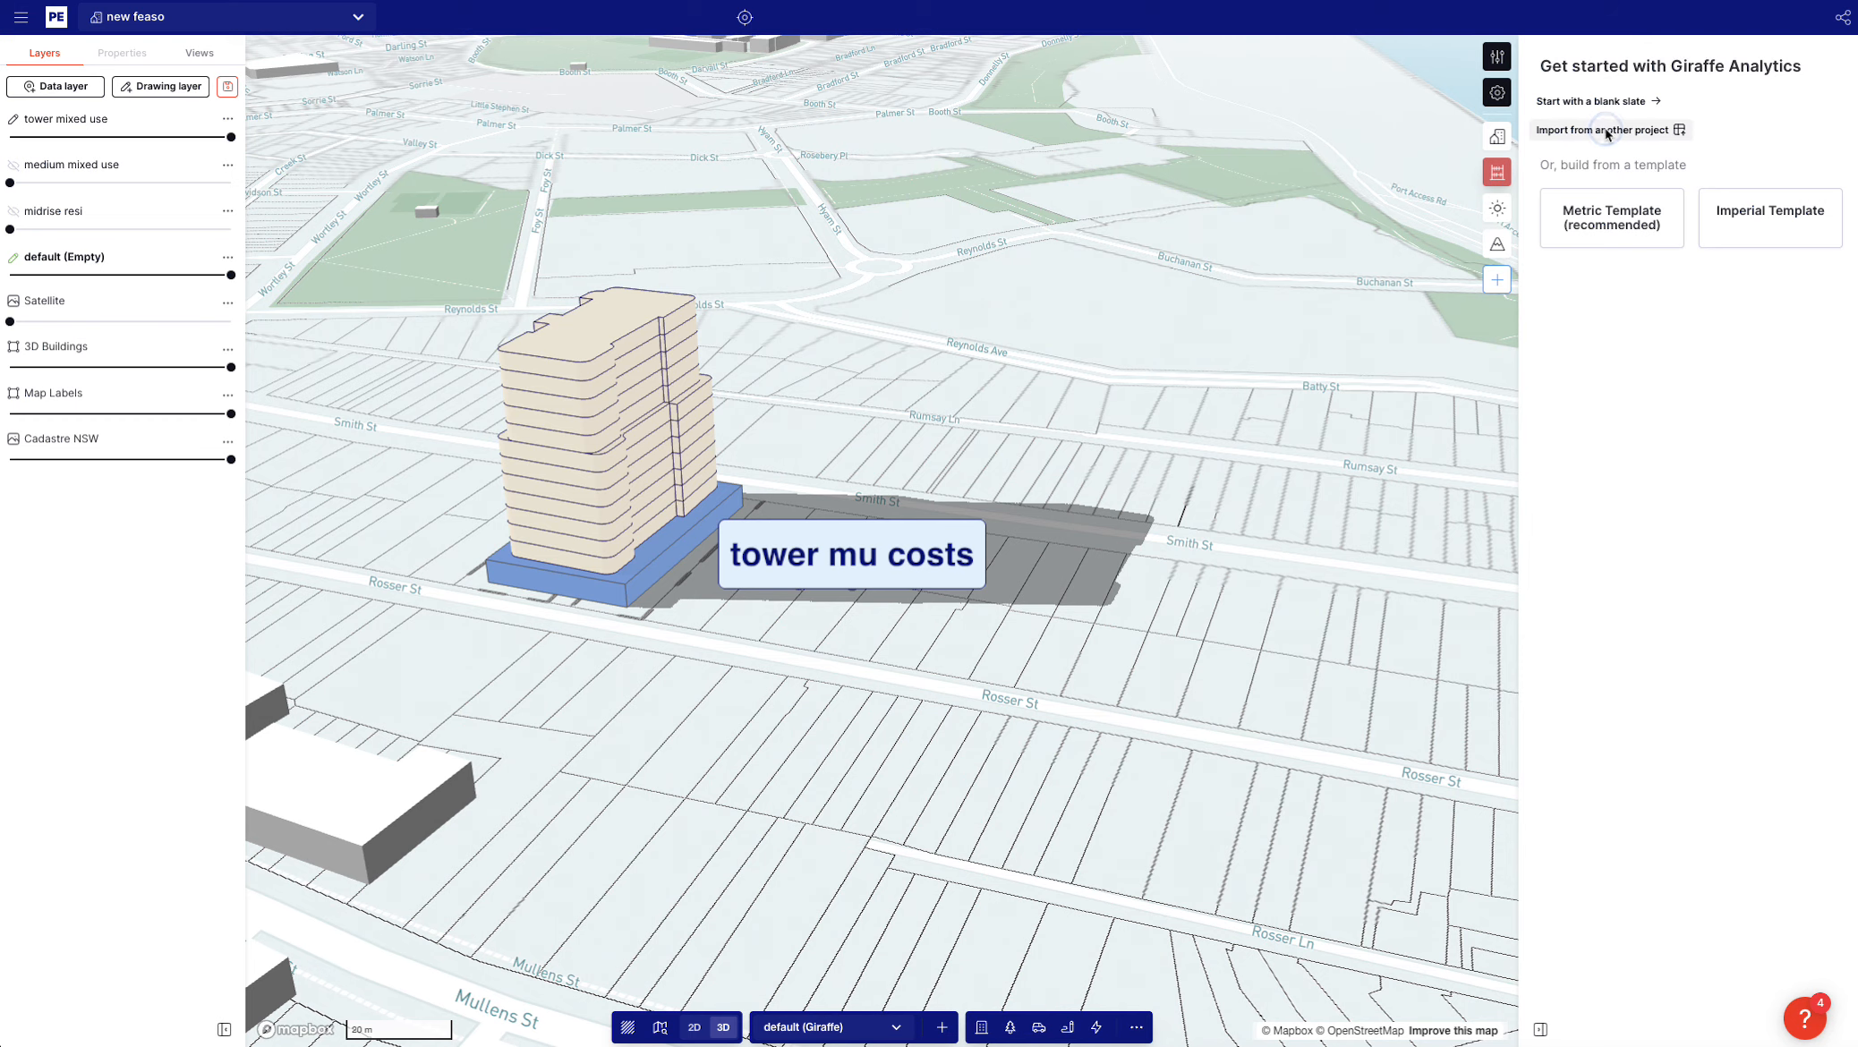
click(1606, 131)
click(882, 191)
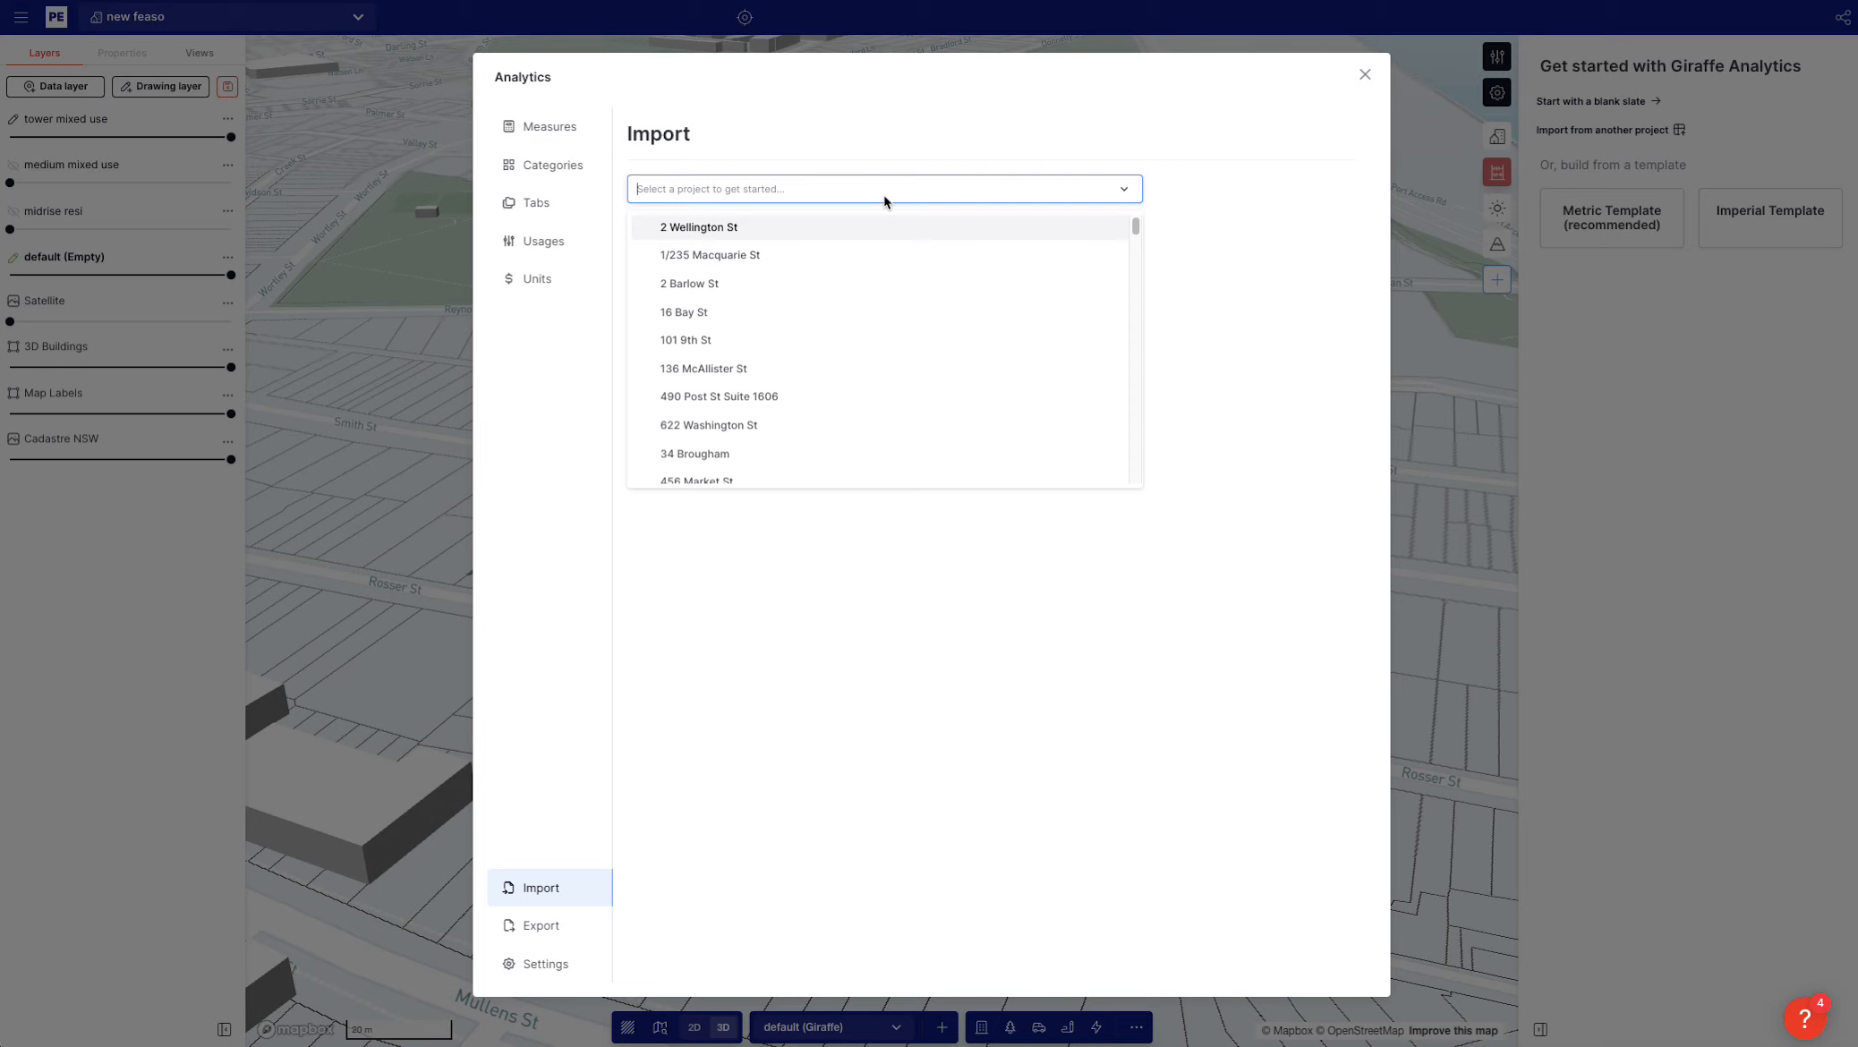
text(fea)
click(690, 312)
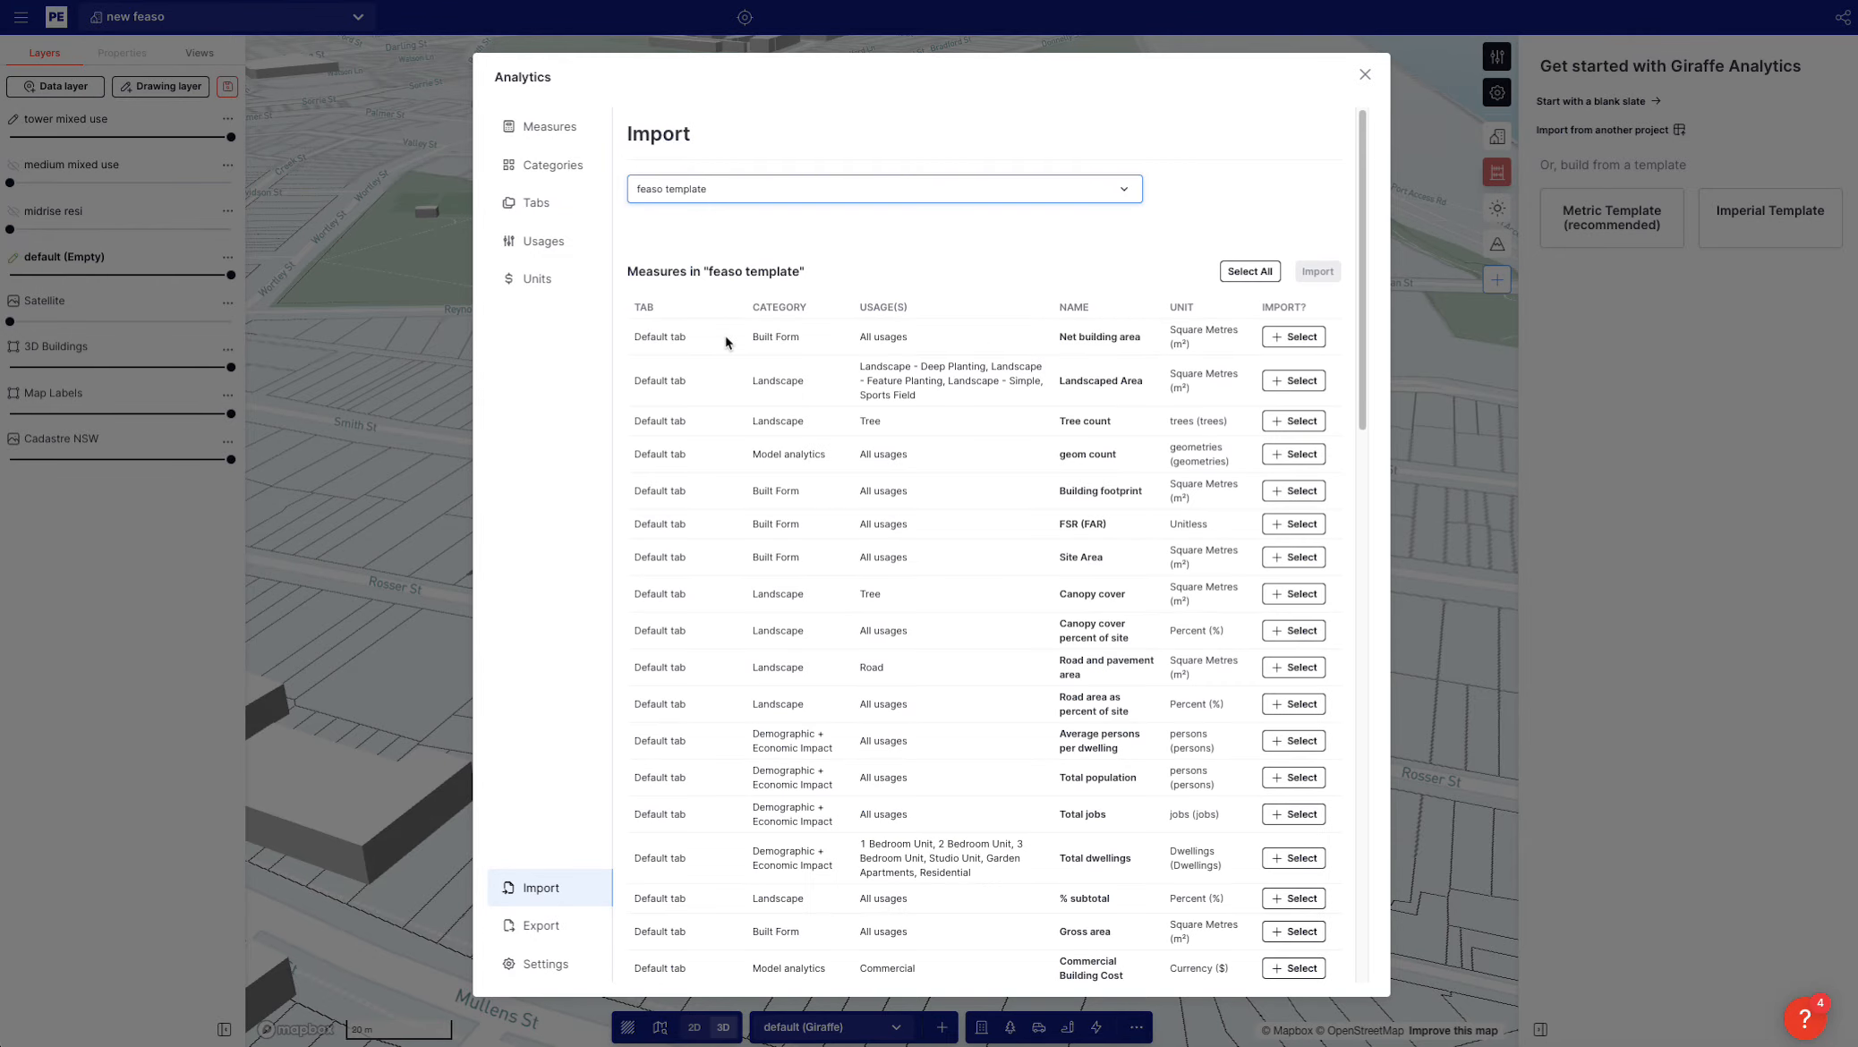
click(1250, 272)
click(1271, 272)
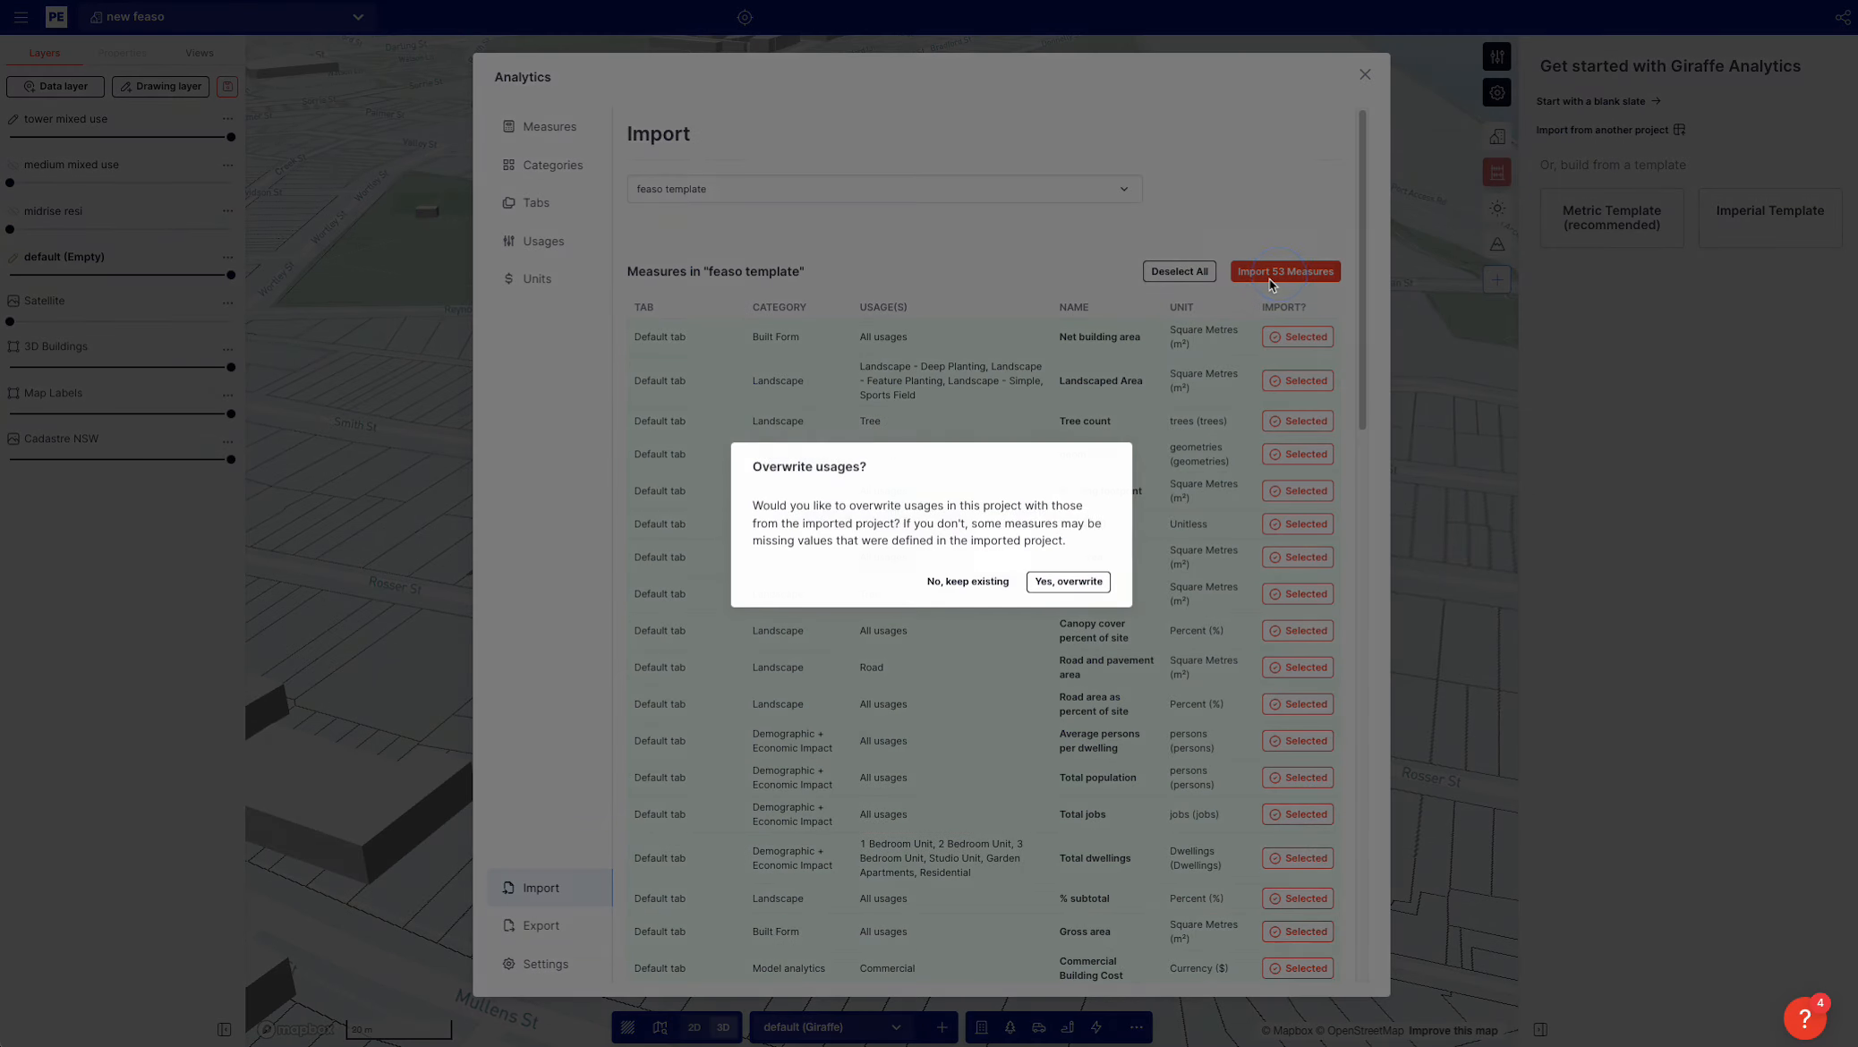
click(1067, 583)
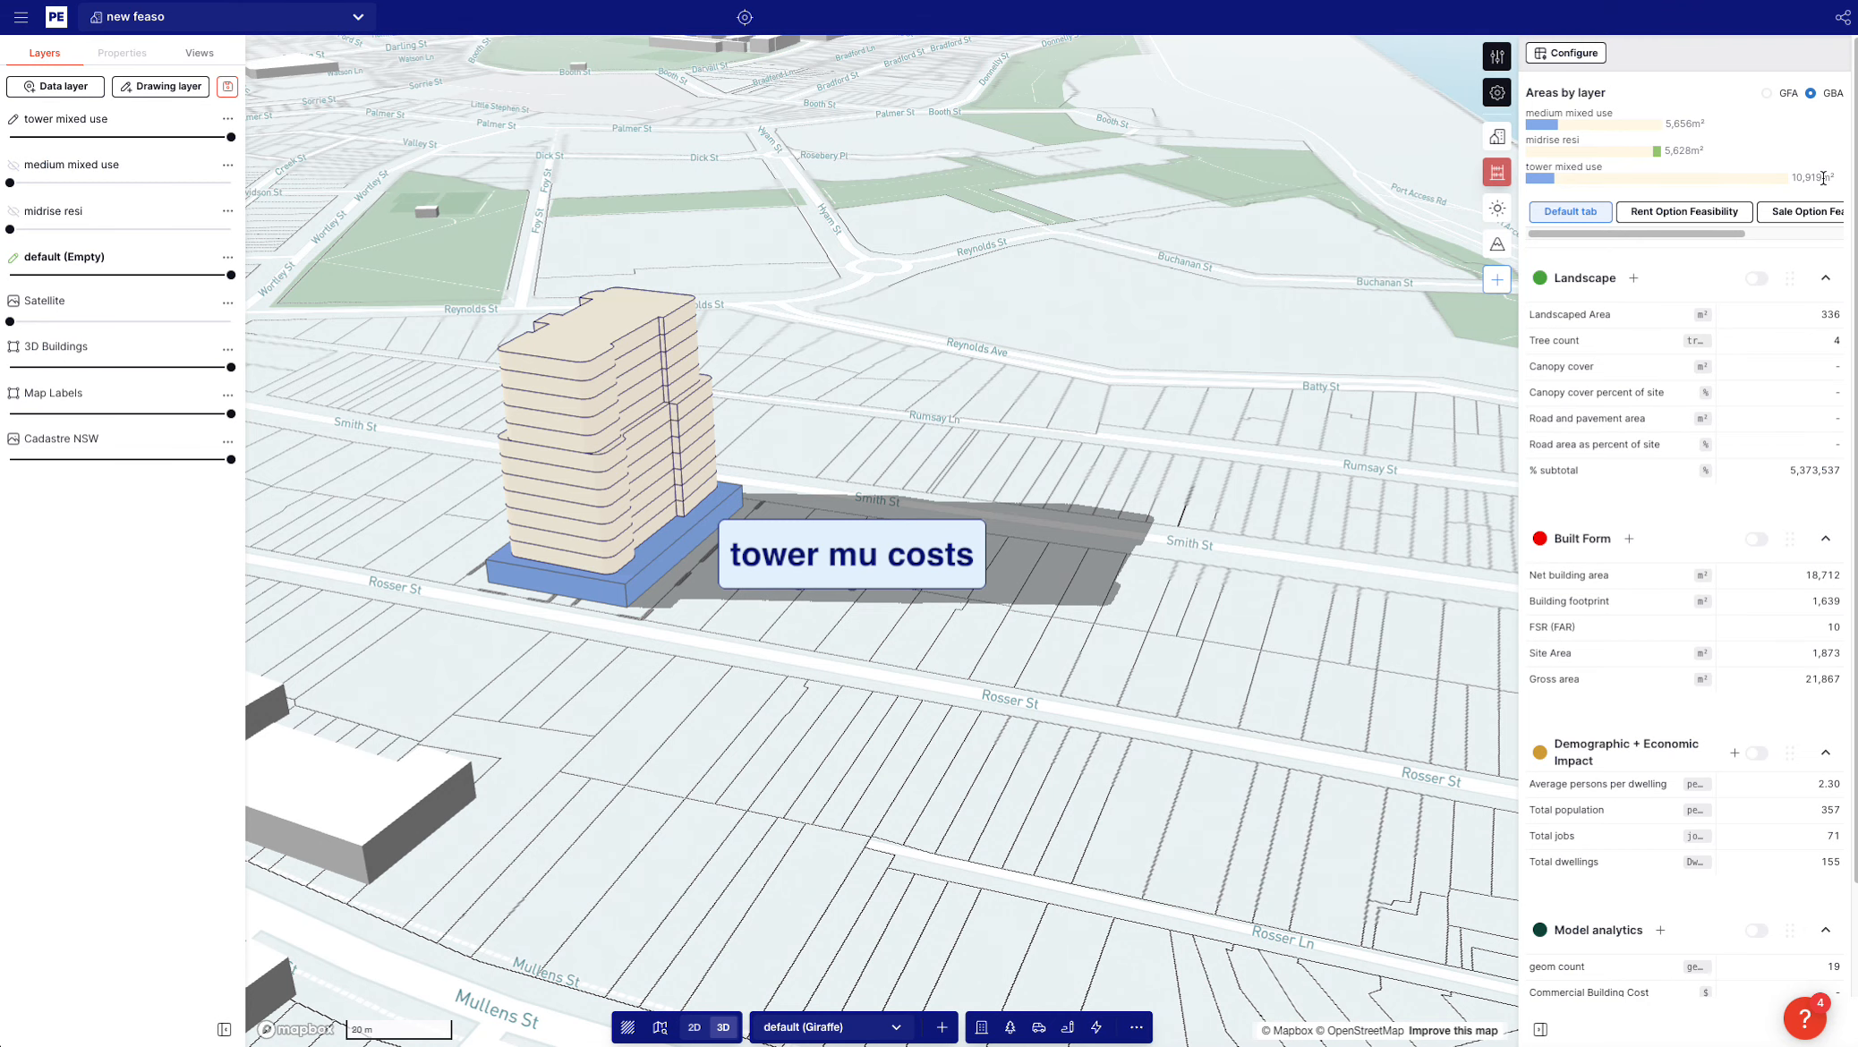
Display the sale option feasibility measures and turn on splitting the analytics by layer
click(1807, 212)
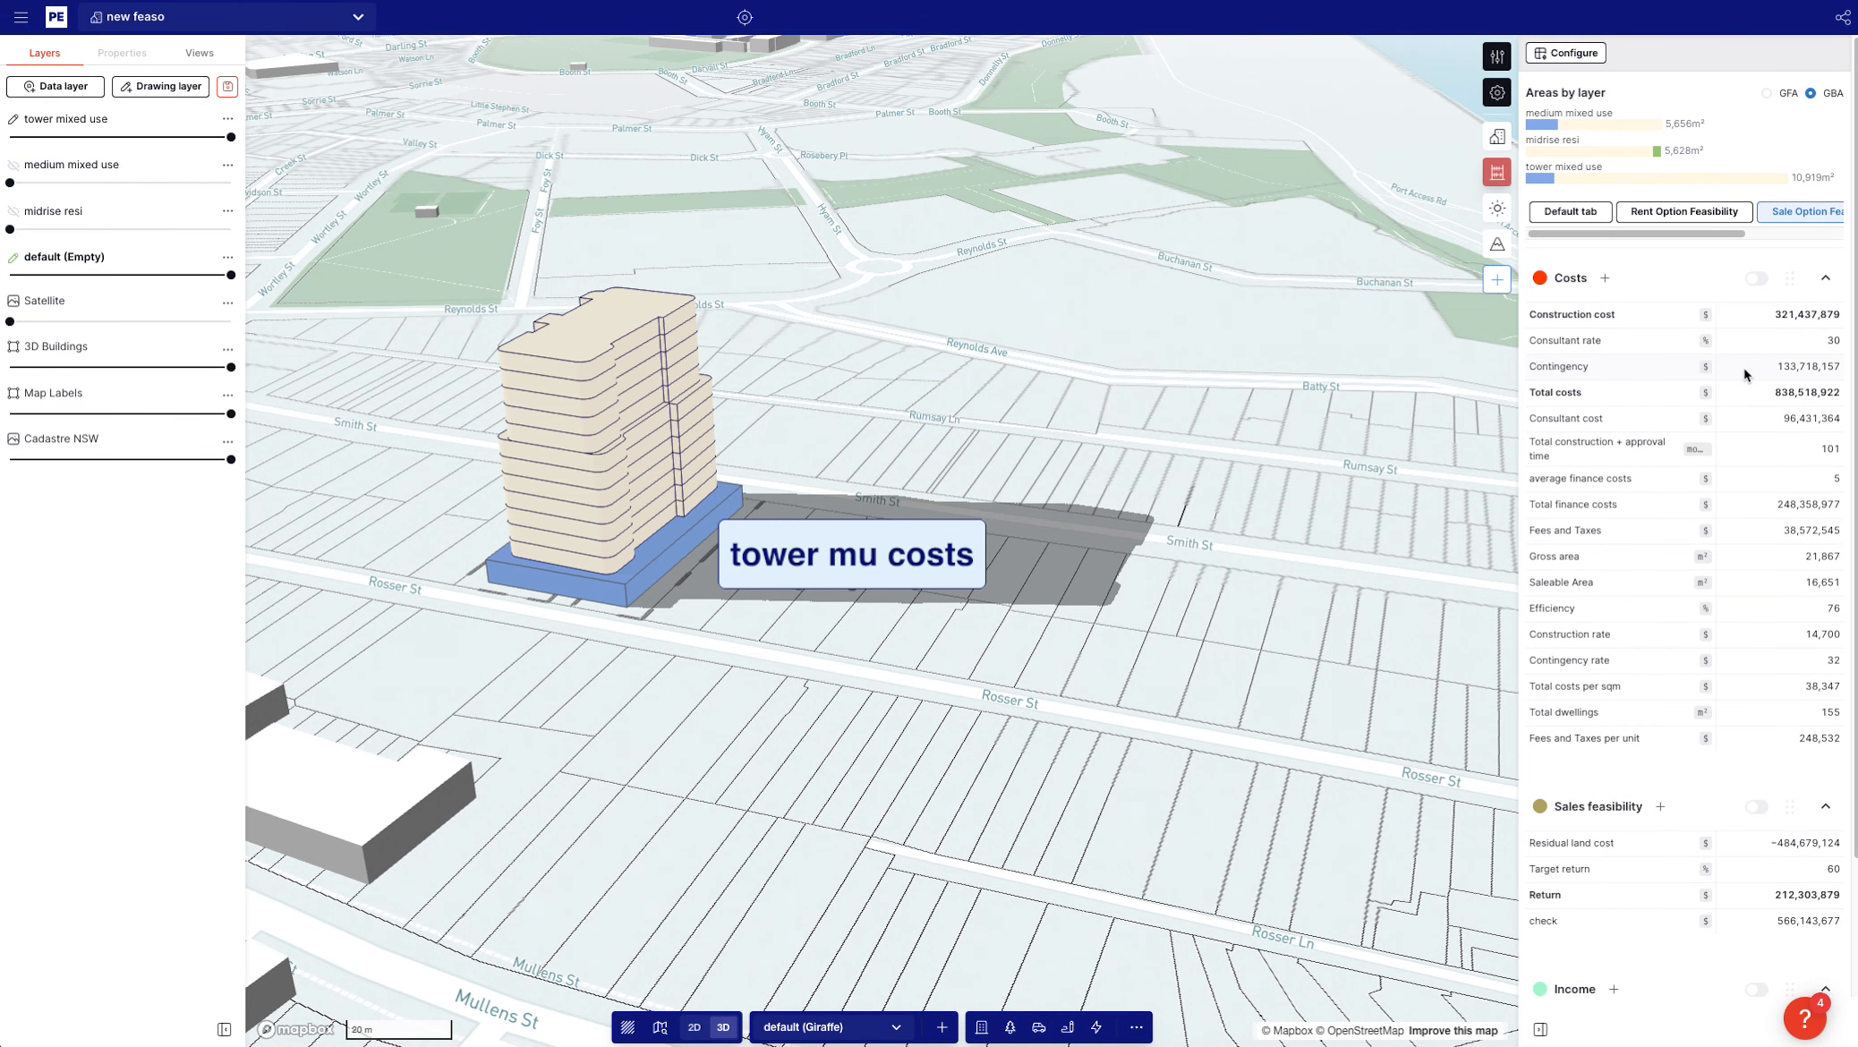
click(1576, 54)
click(543, 964)
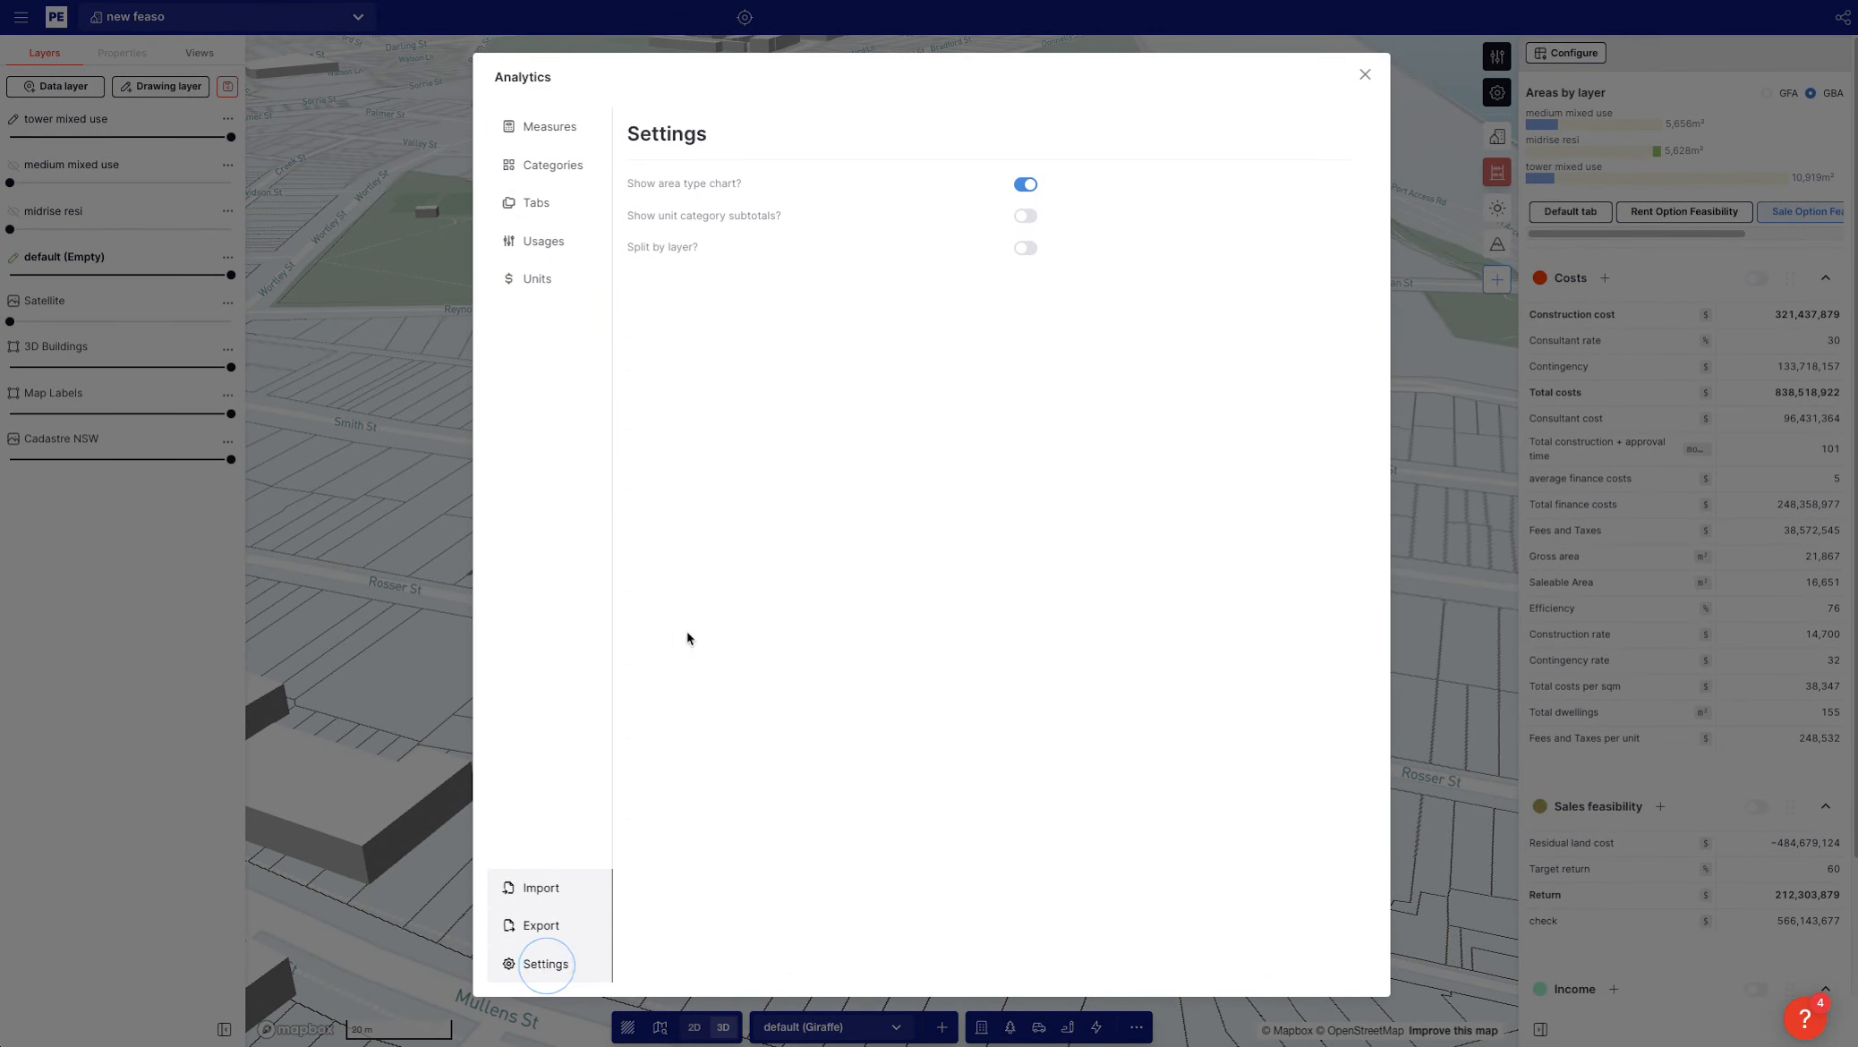
click(1025, 248)
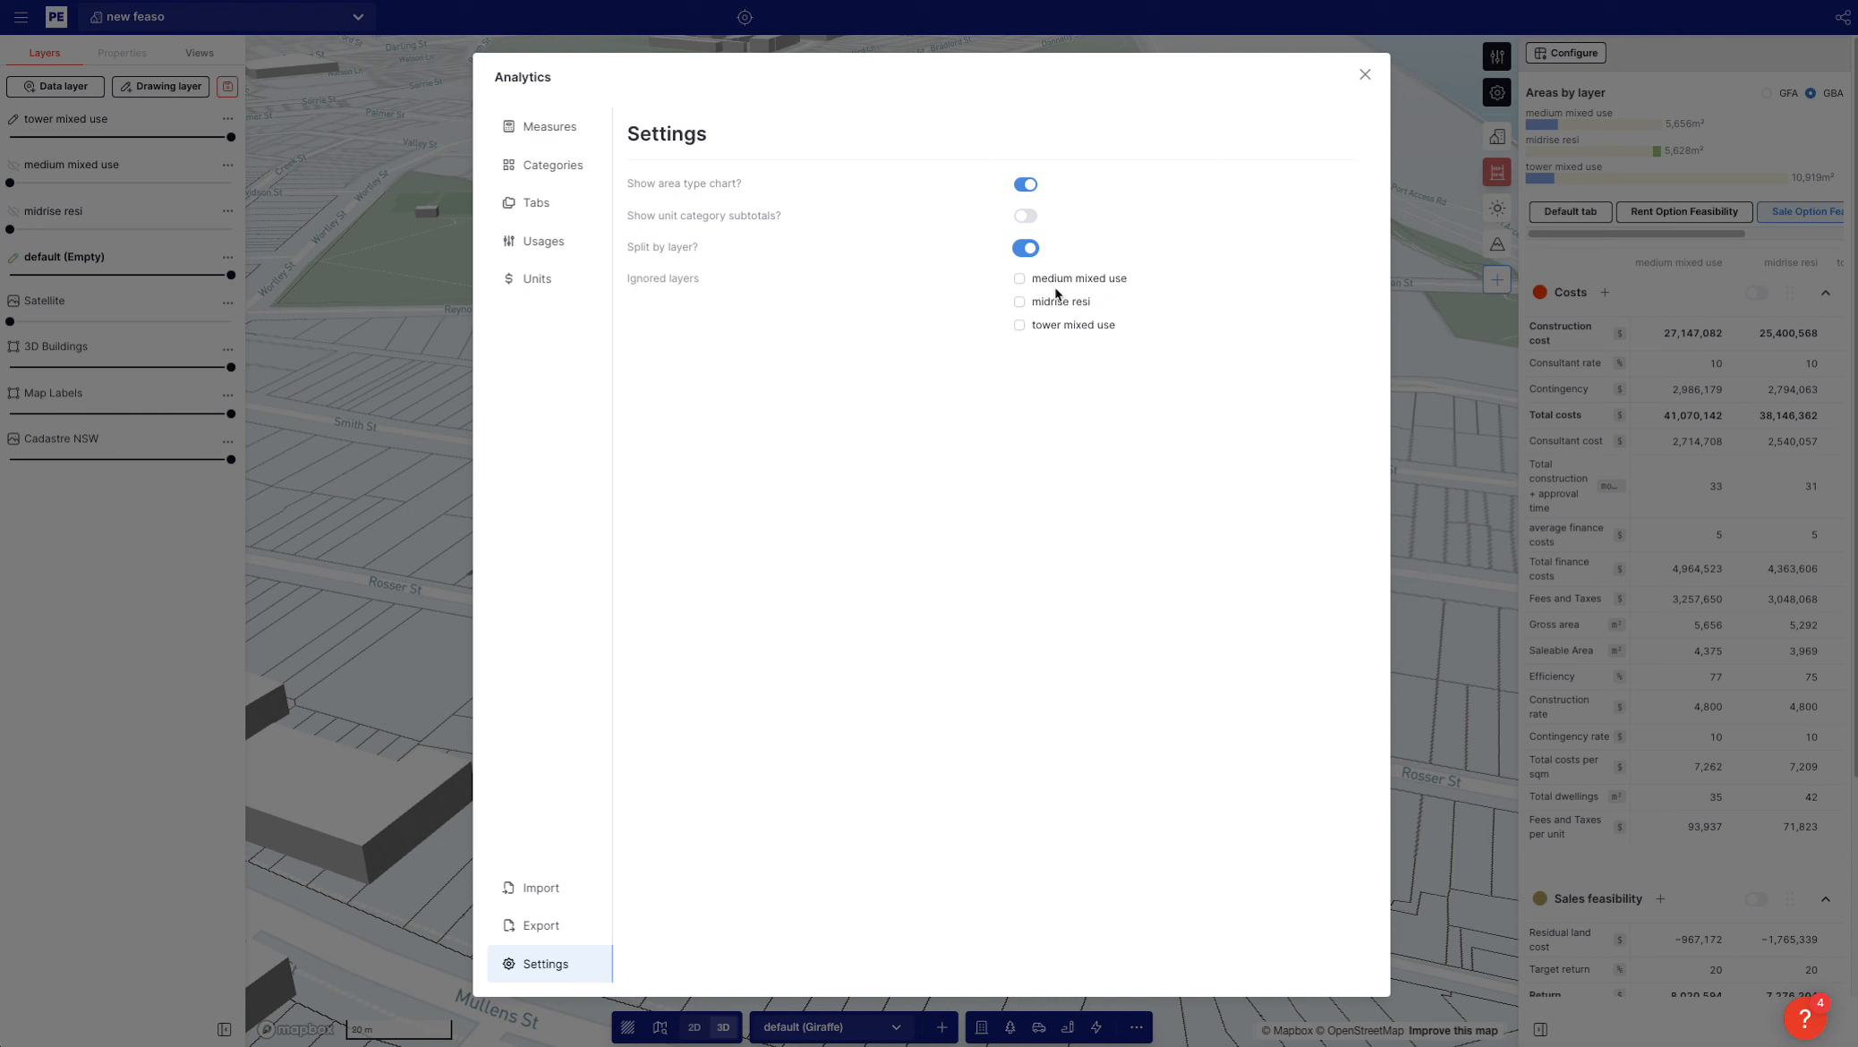
click(1634, 279)
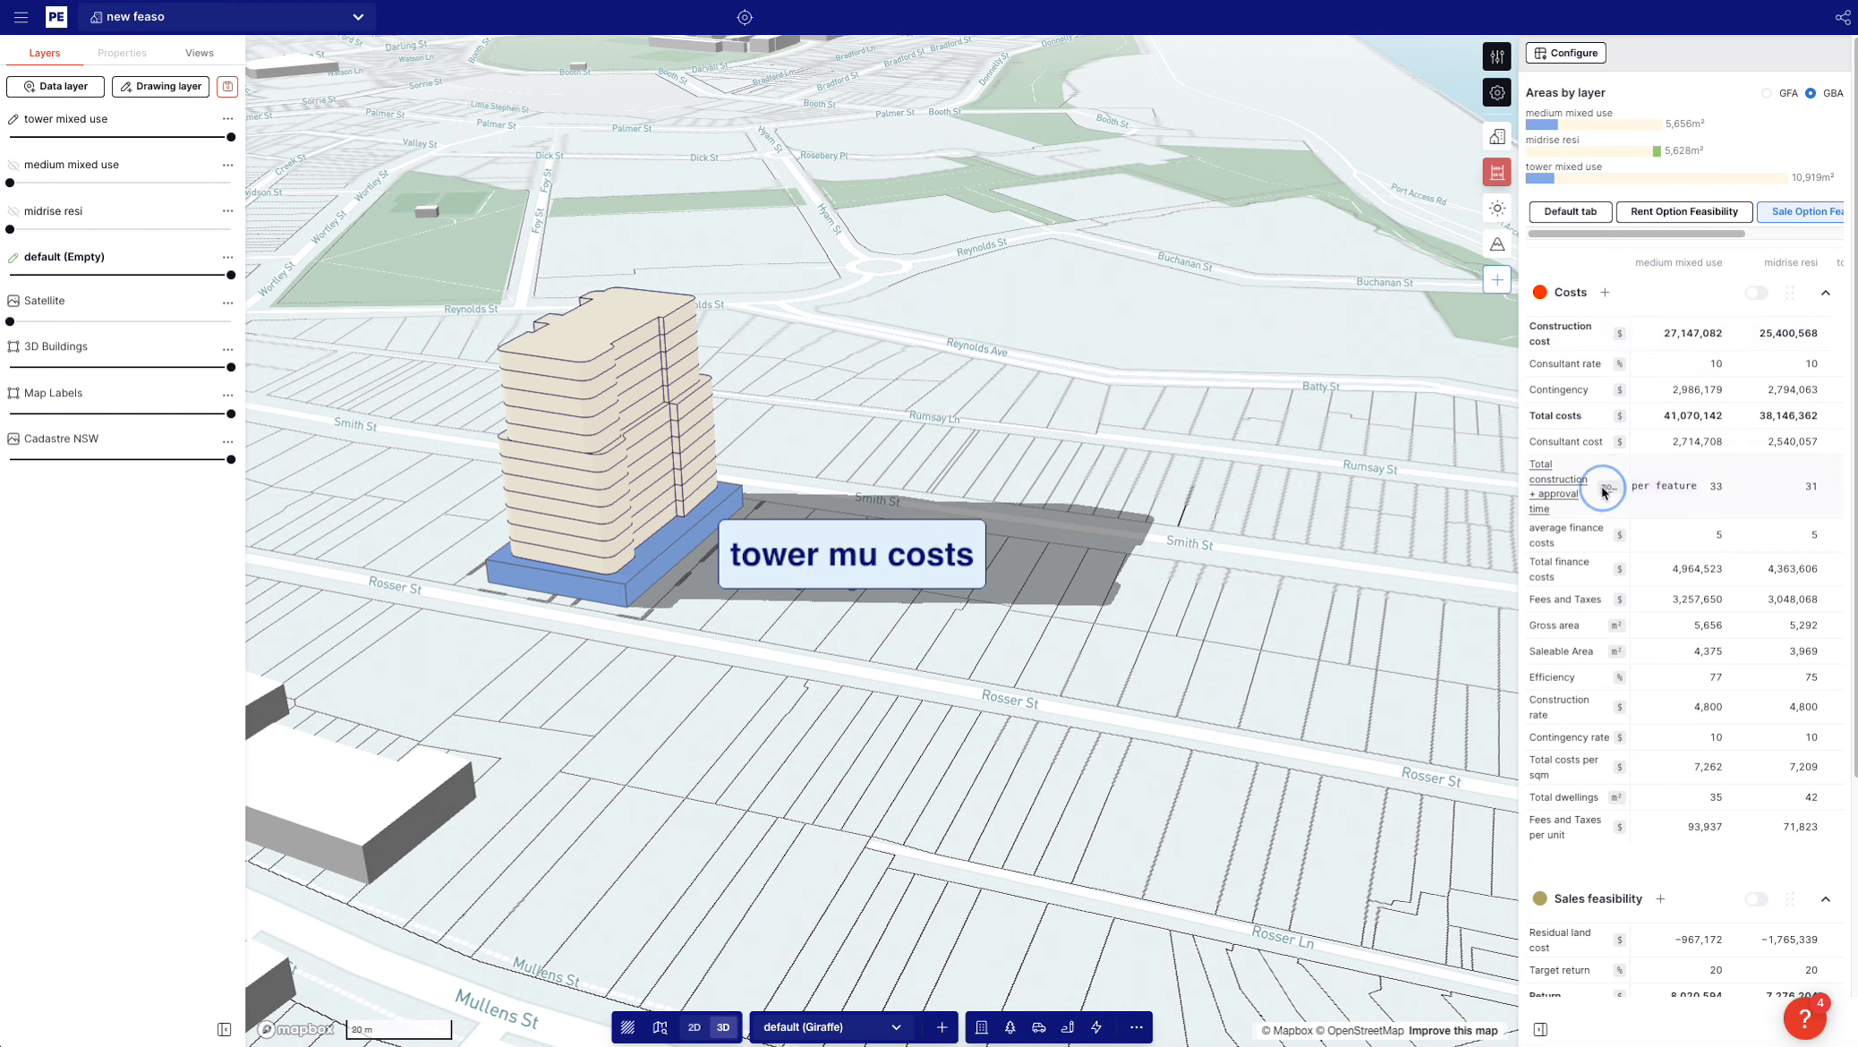
Move the Total costs measure to the end of the Costs category
drag(1669, 419, 1685, 828)
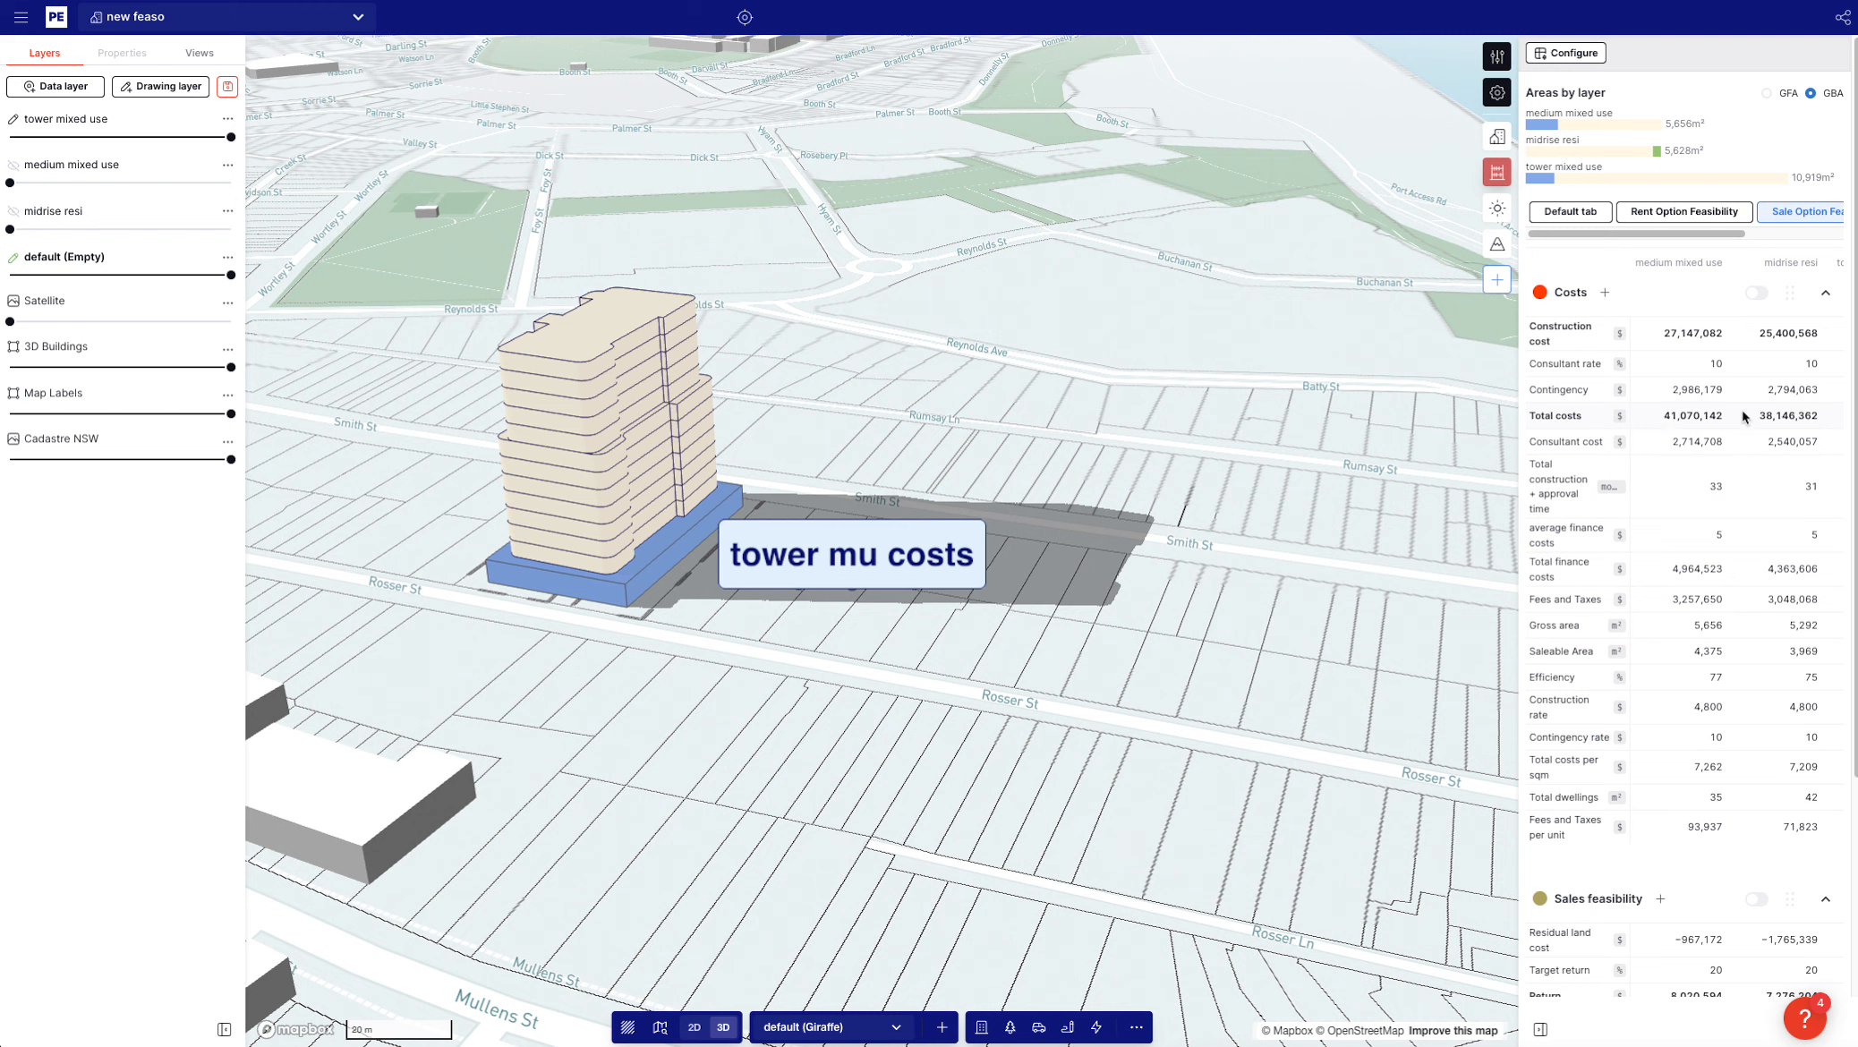
drag(1744, 414, 1752, 852)
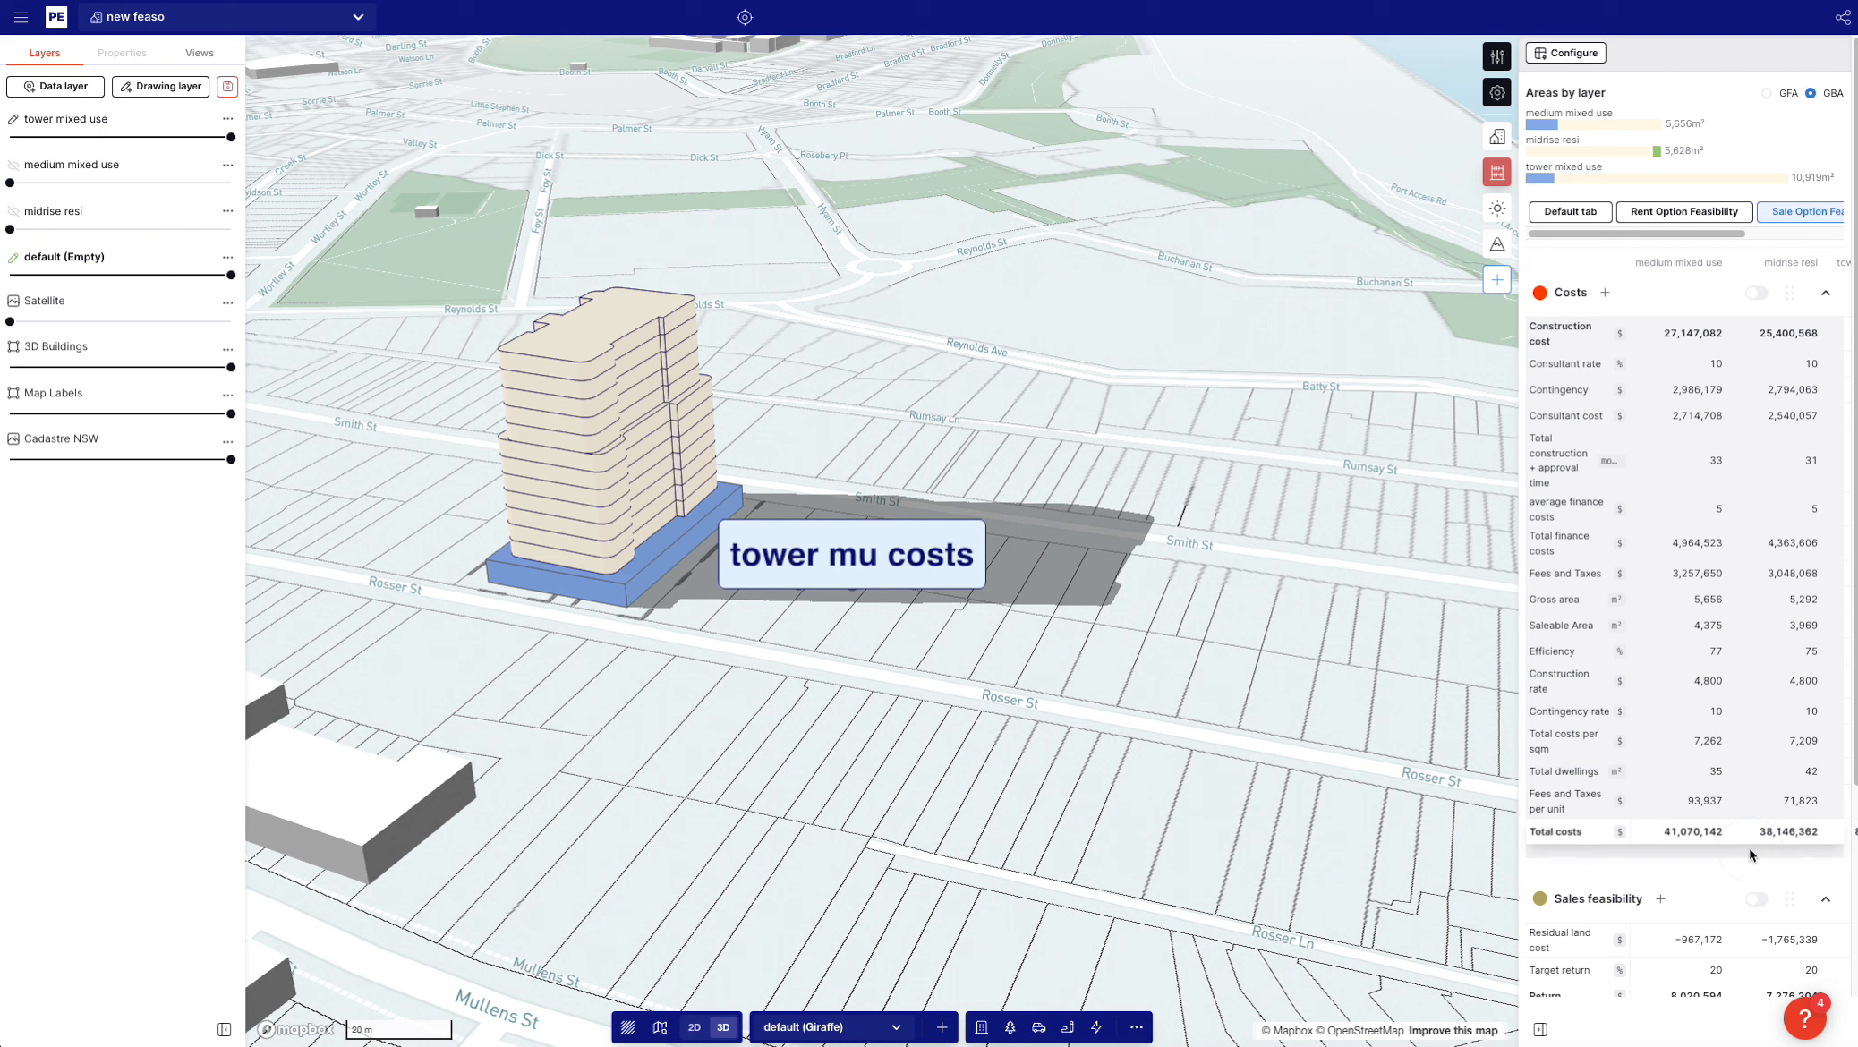
Examine the medium mixed use Total costs breakdown and review the Costs, Sales feasibility and Income figures across the layers
click(1704, 835)
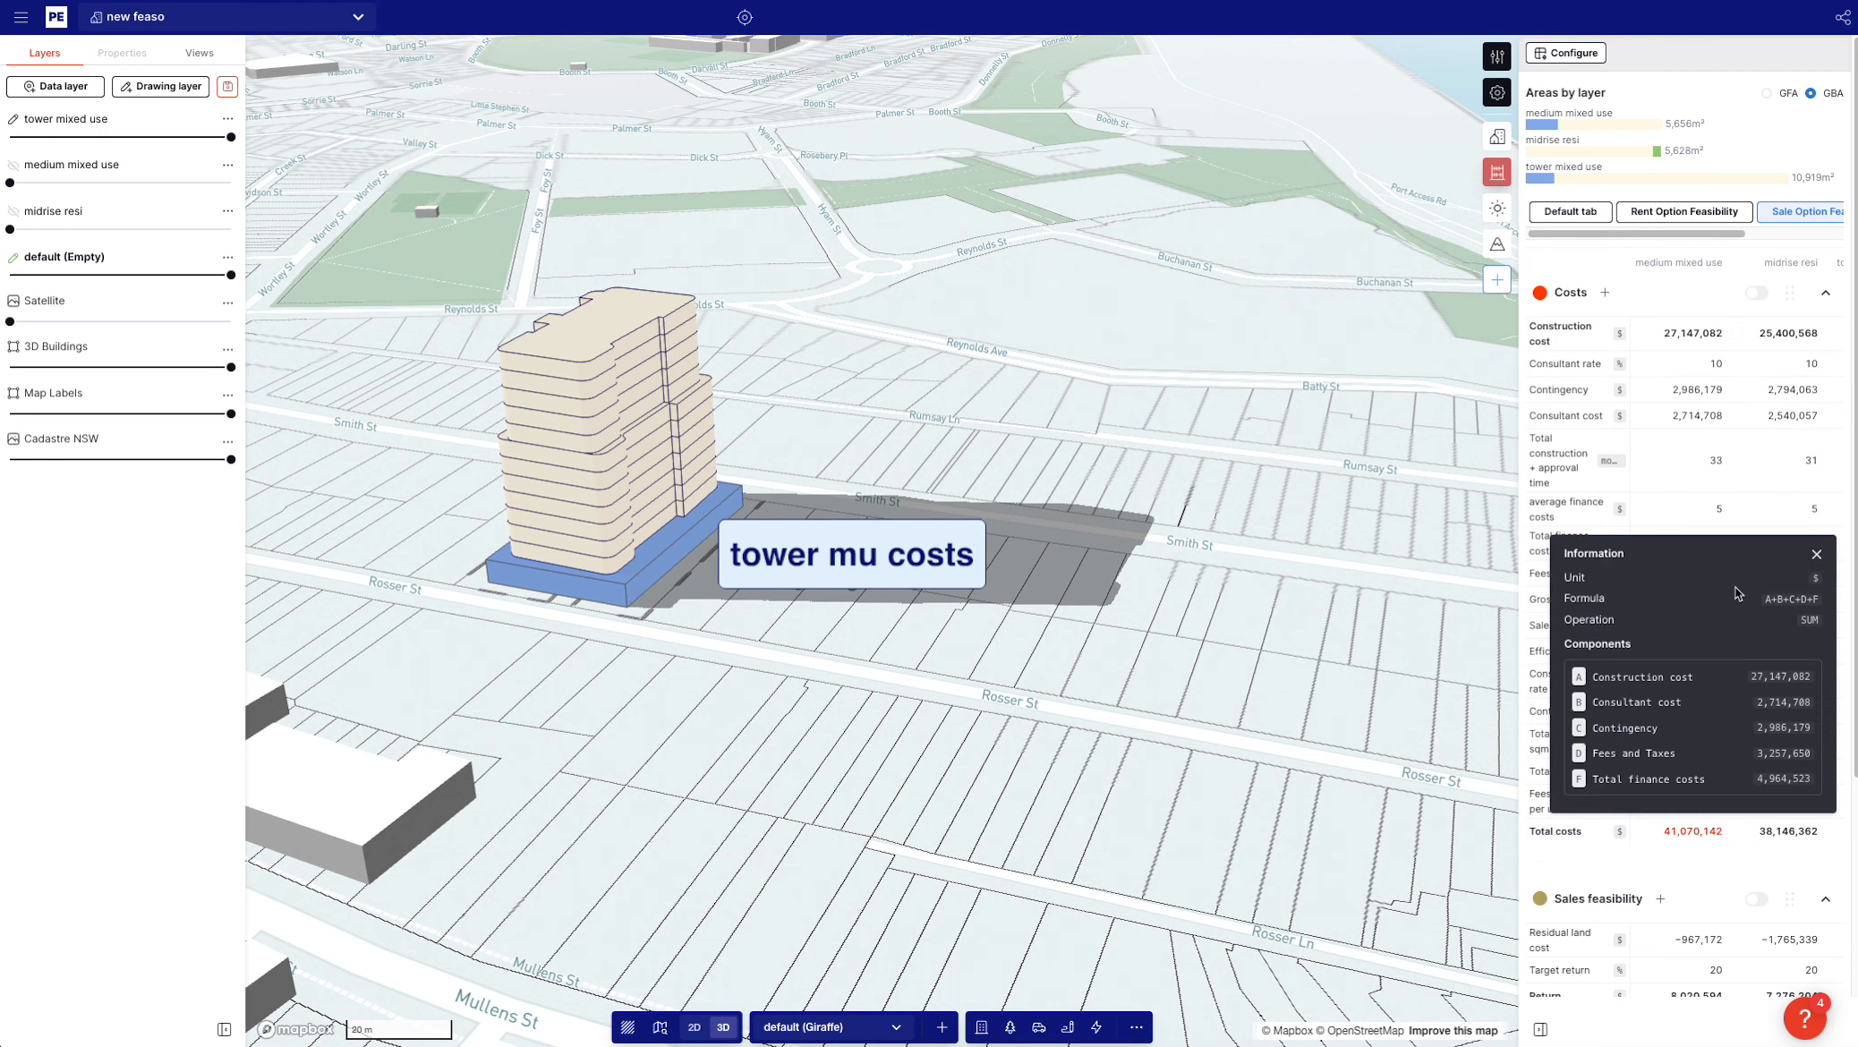
click(1818, 554)
scroll(1163, 615, down, 5)
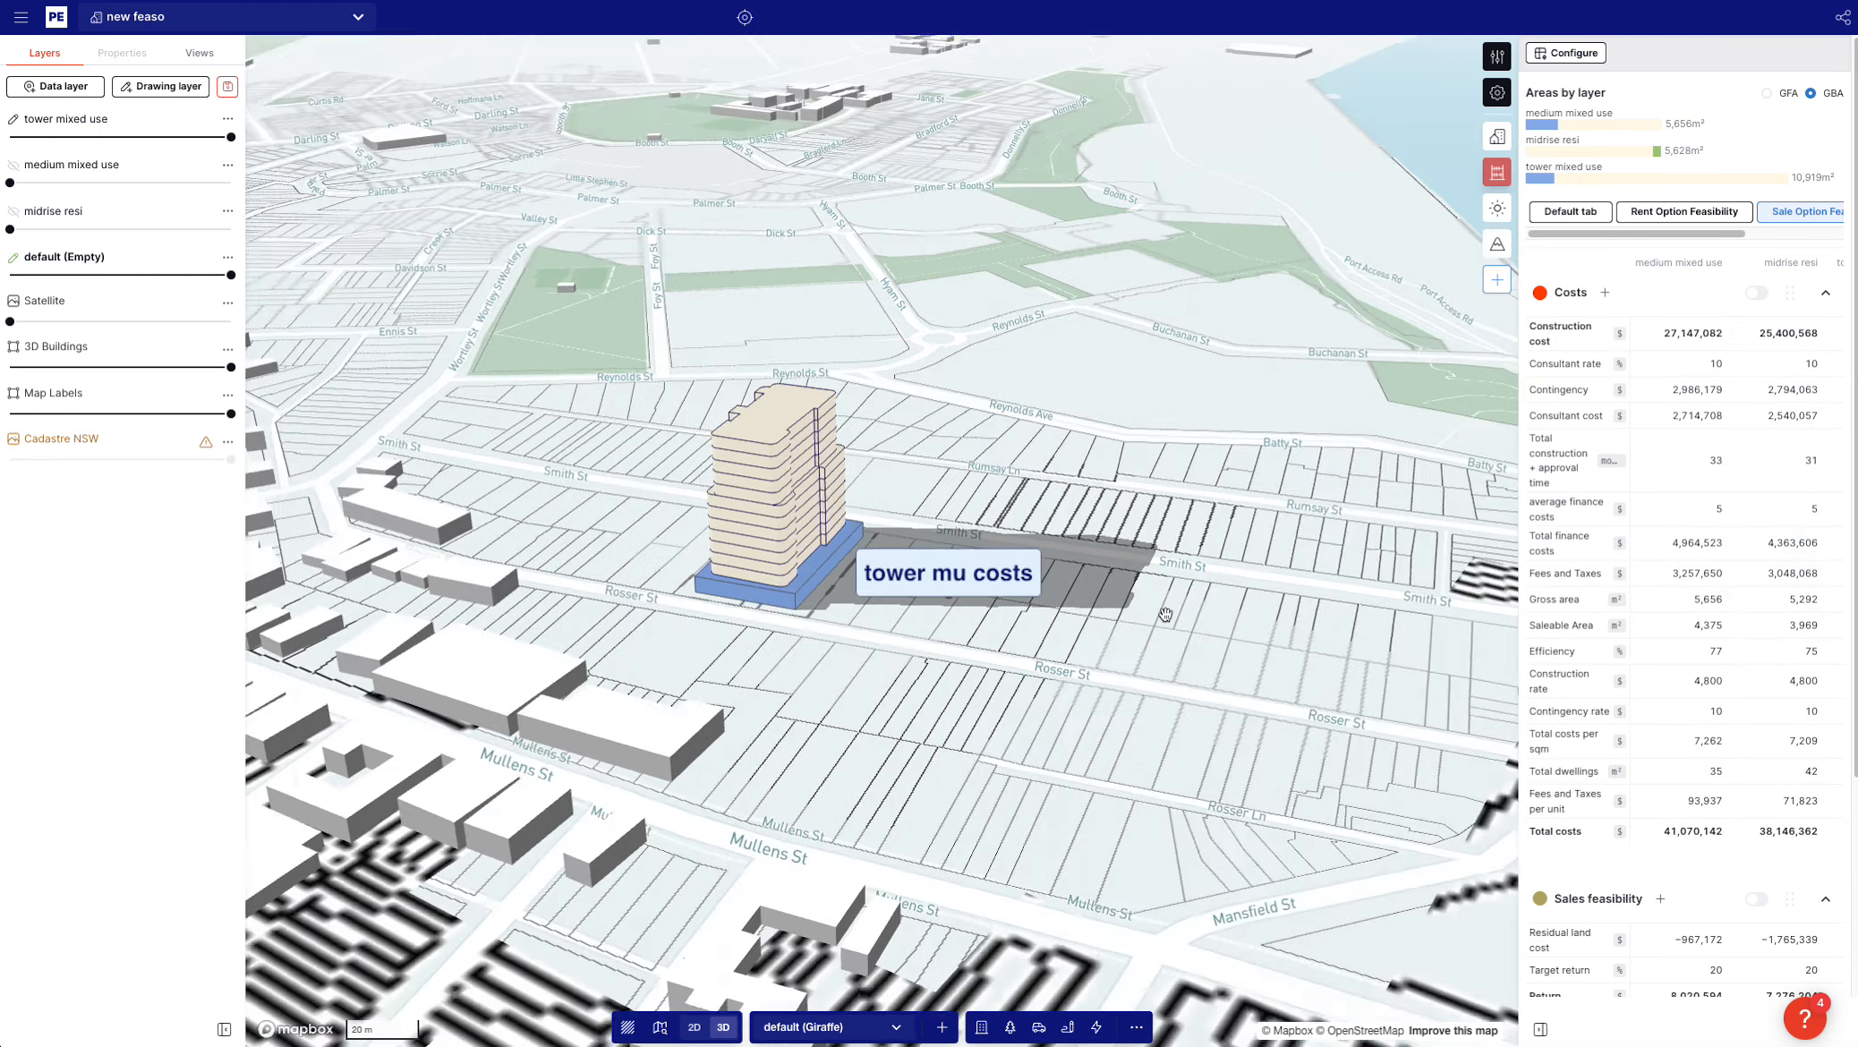
scroll(1680, 858, down, 2)
scroll(1680, 858, right, 2)
scroll(1680, 858, left, 2)
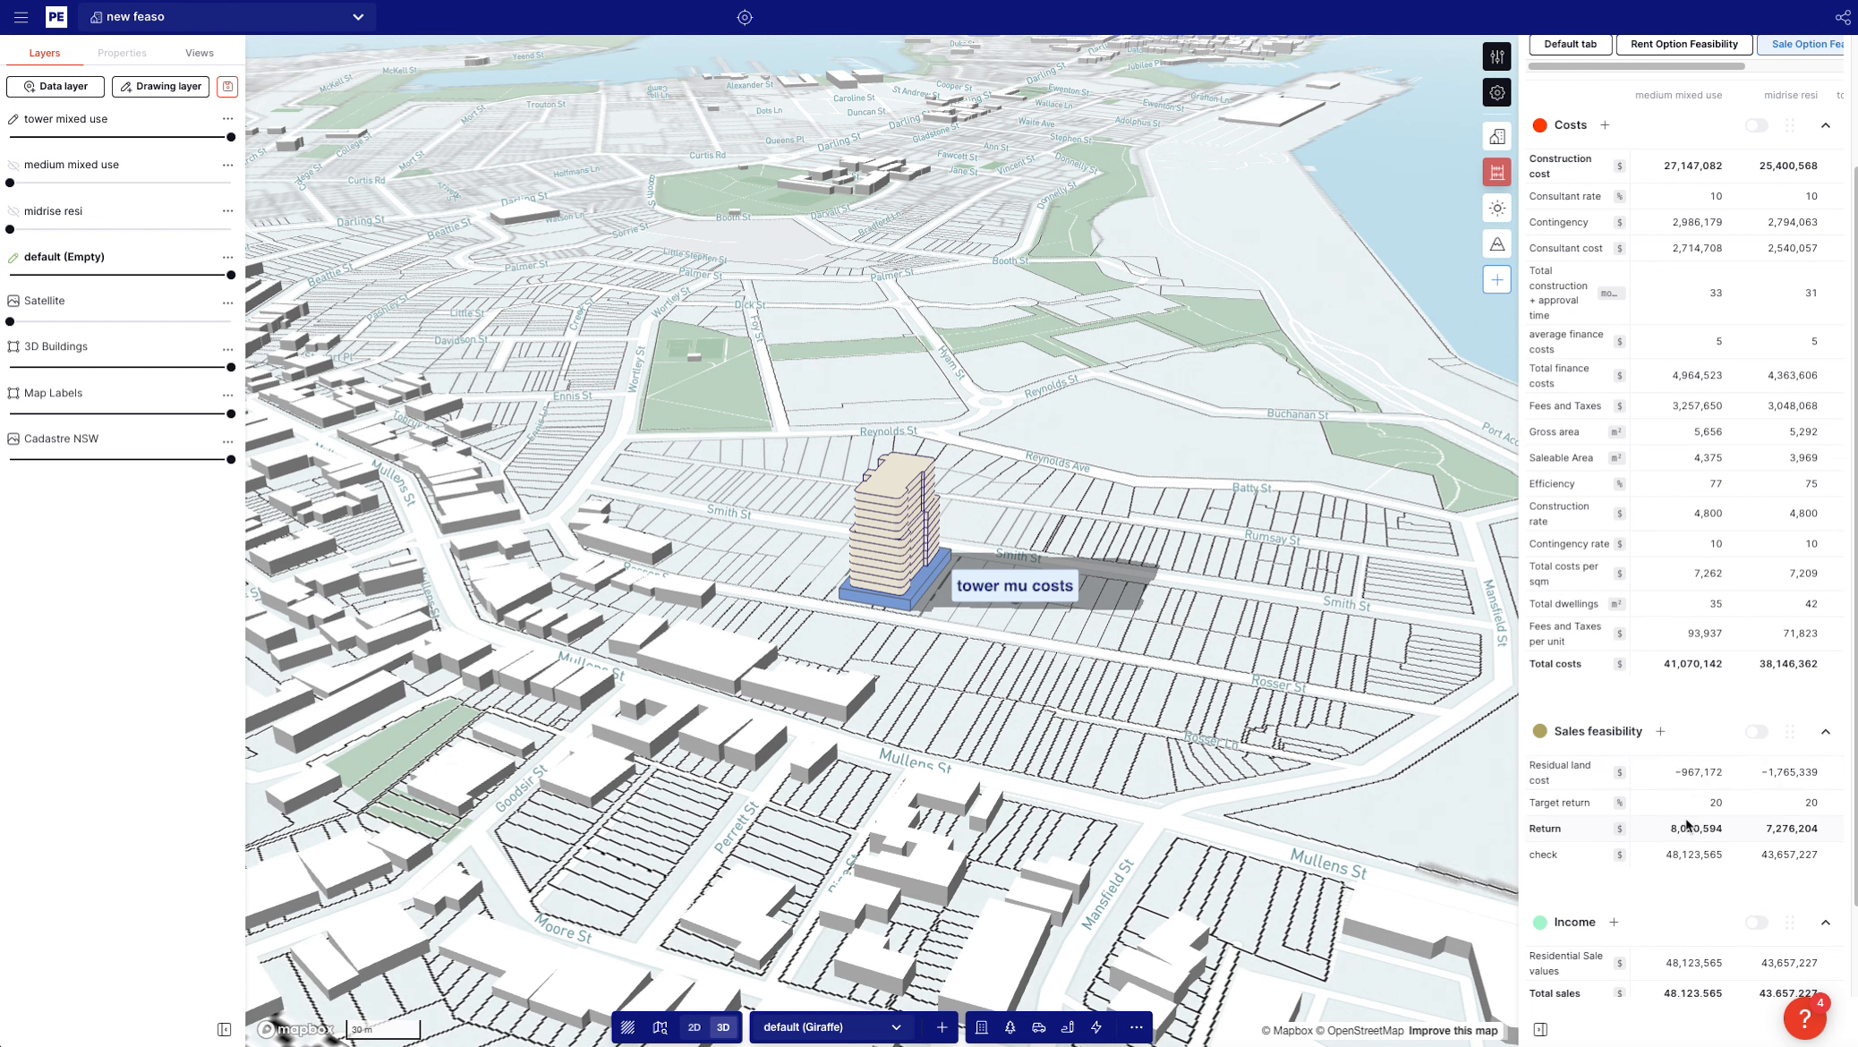
scroll(1683, 765, down, 1)
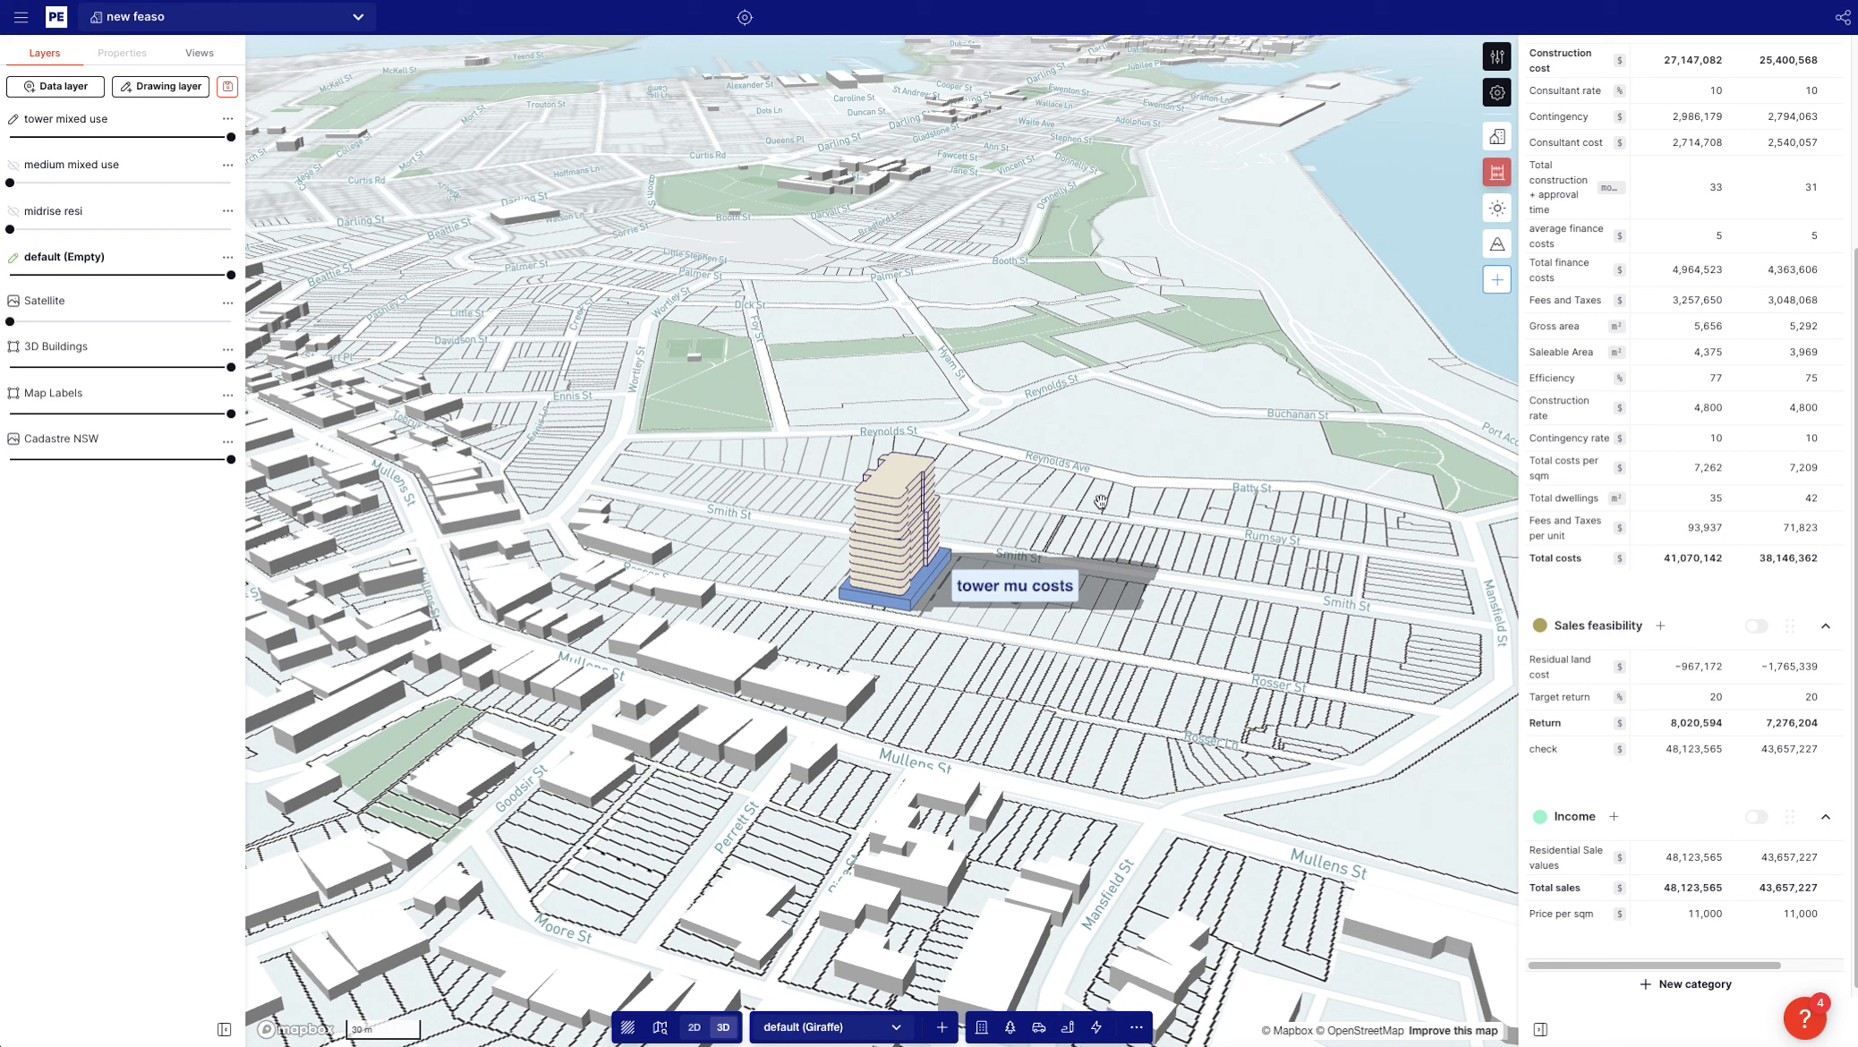
scroll(1714, 604, up, 3)
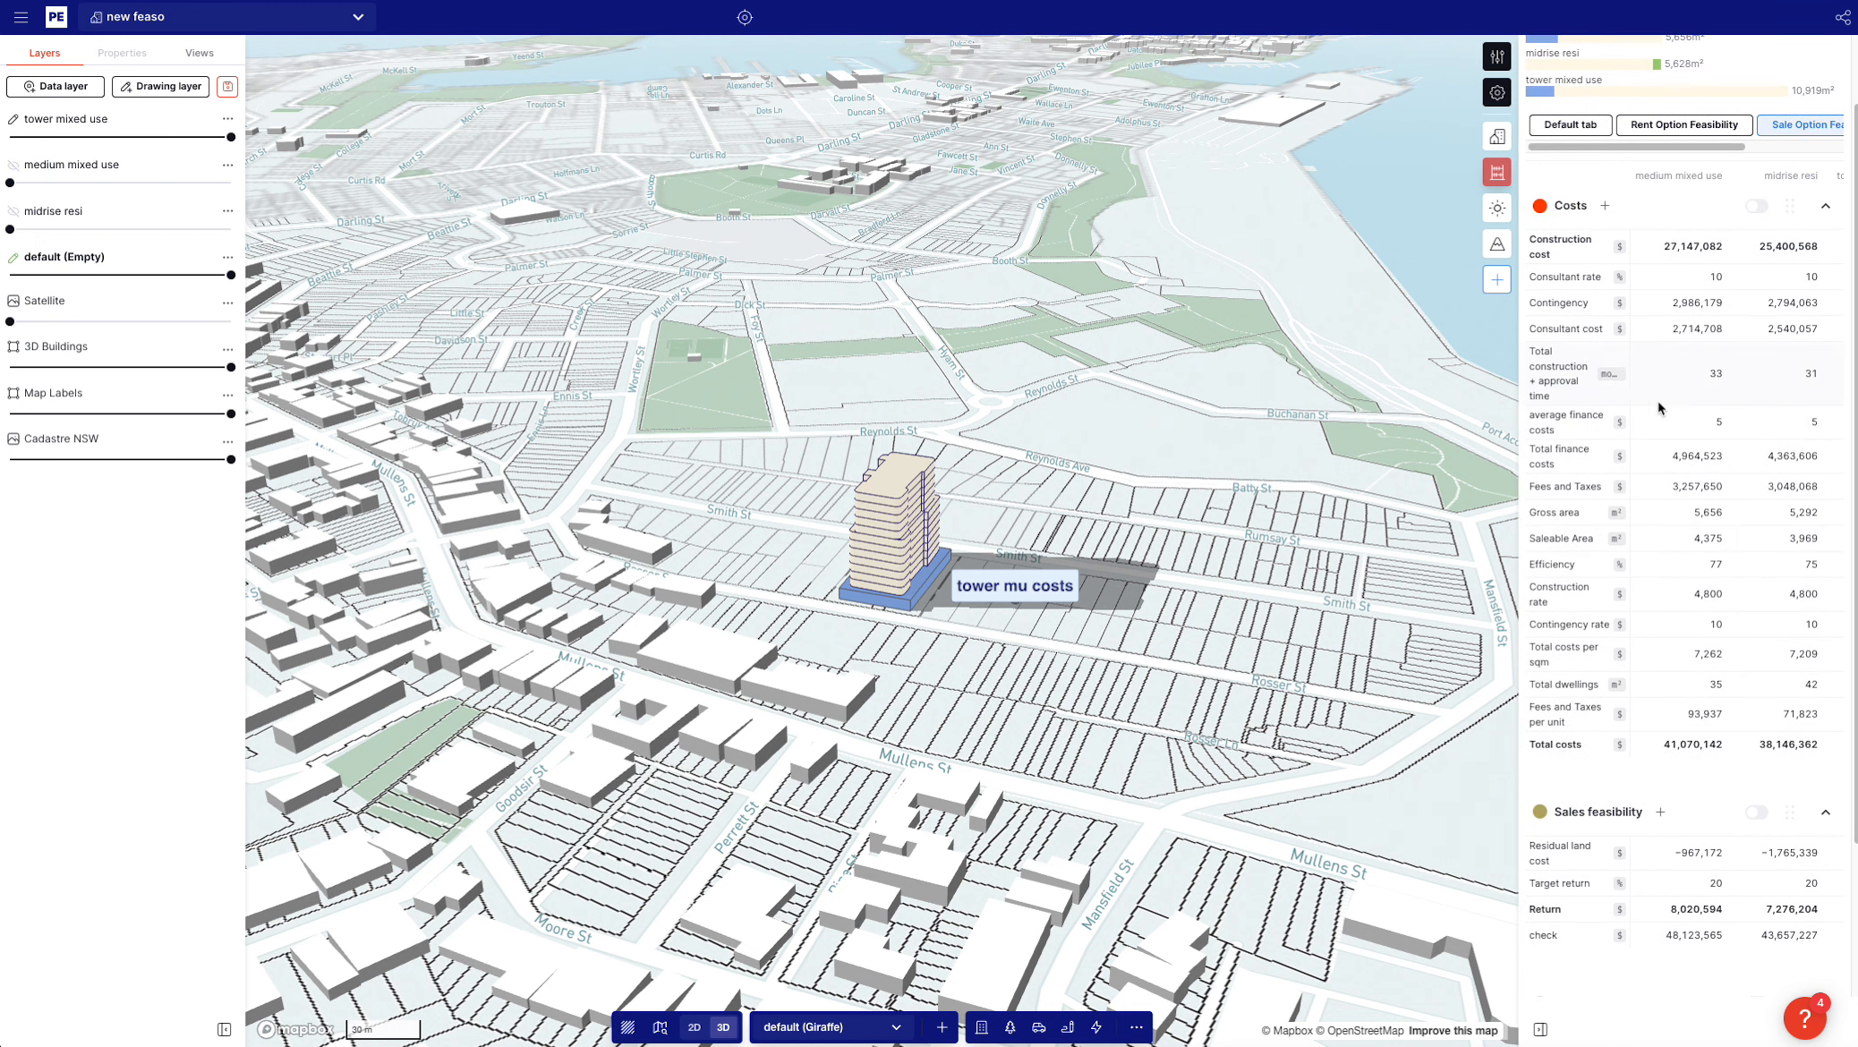
Inspect the Fees and Taxes measure's formula and the user-generated properties of the tower mu costs pin
click(1568, 490)
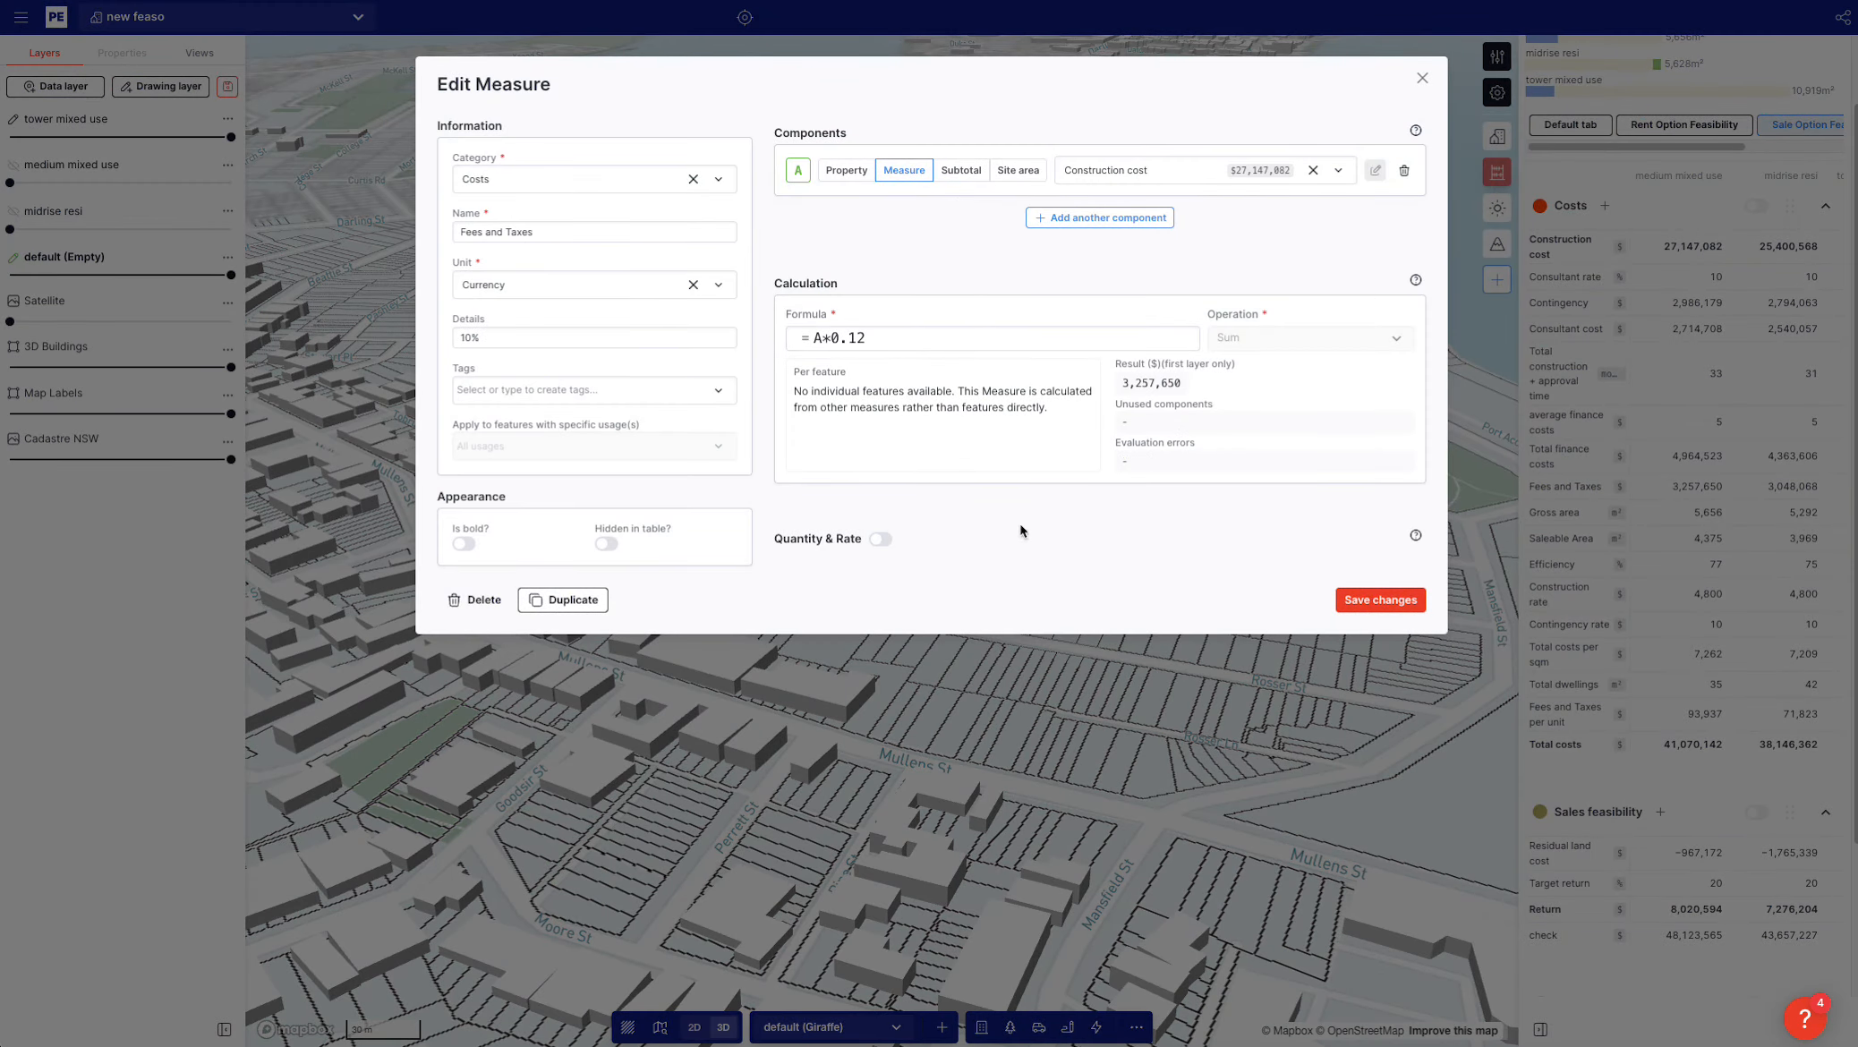
click(1111, 724)
click(1018, 601)
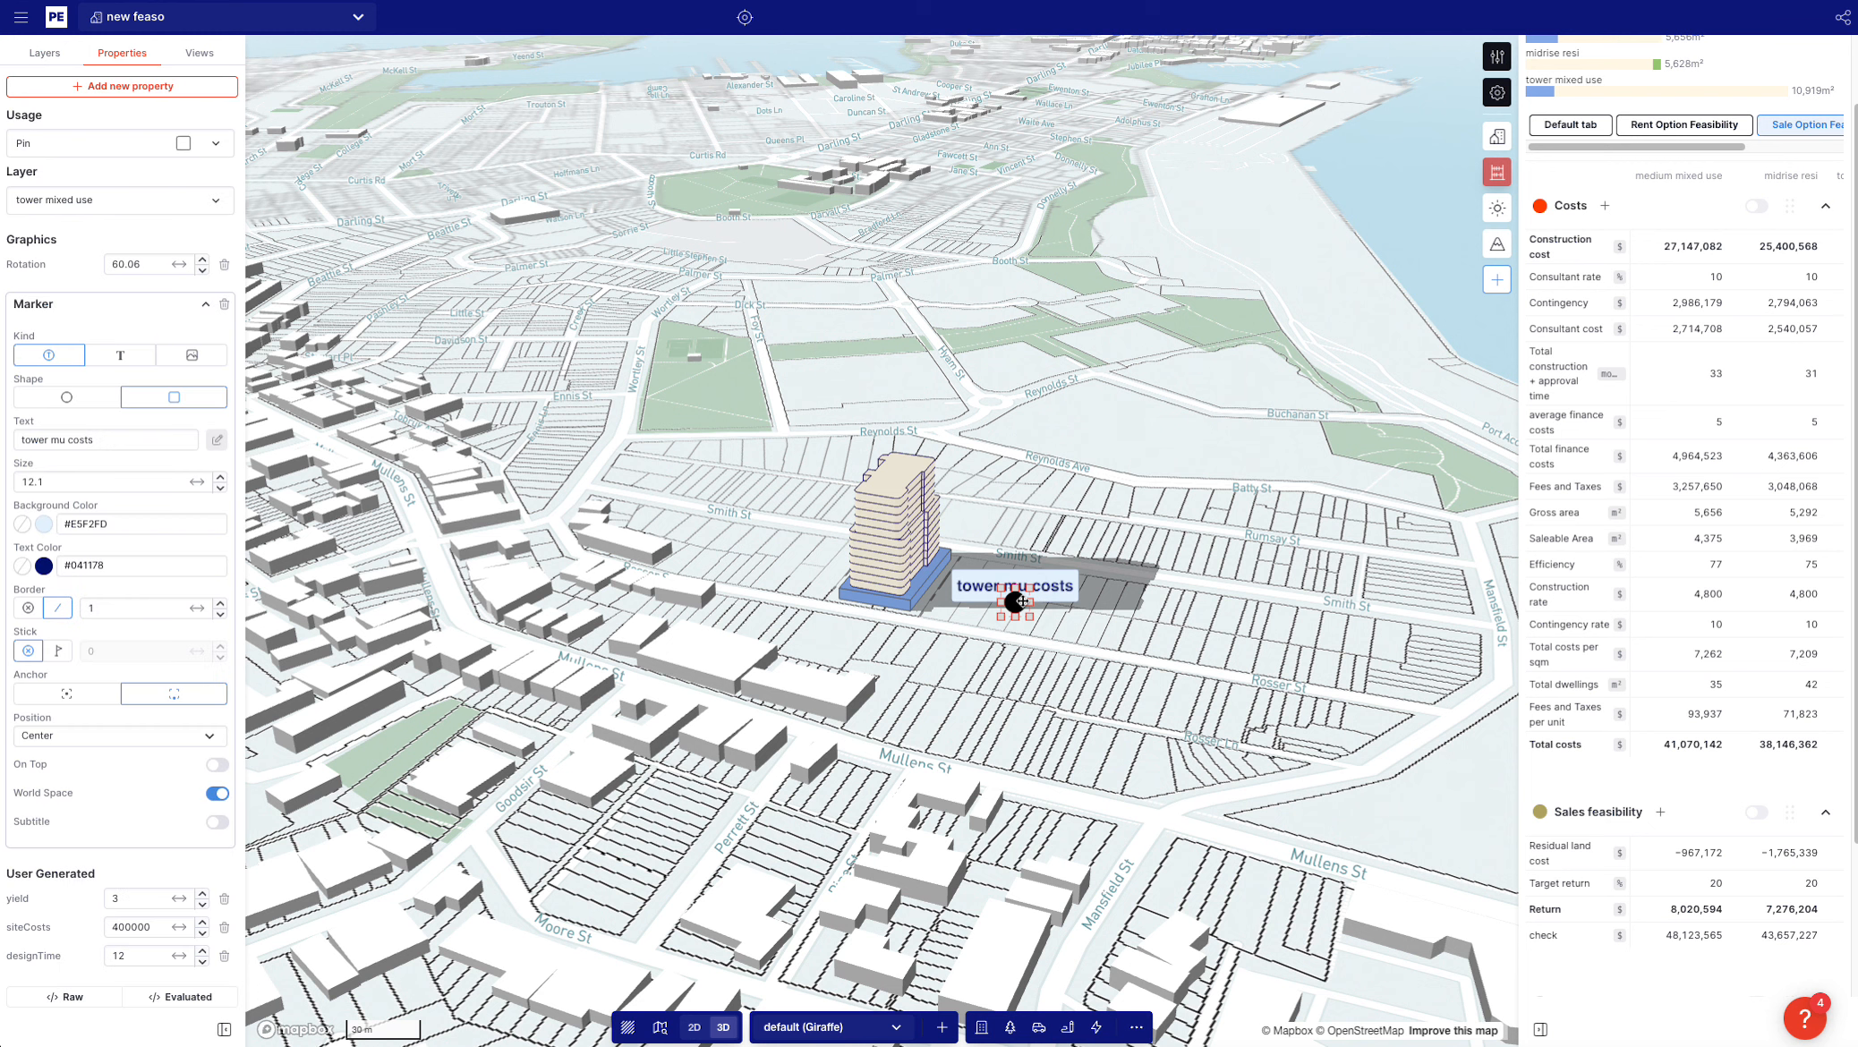
scroll(105, 707, down, 3)
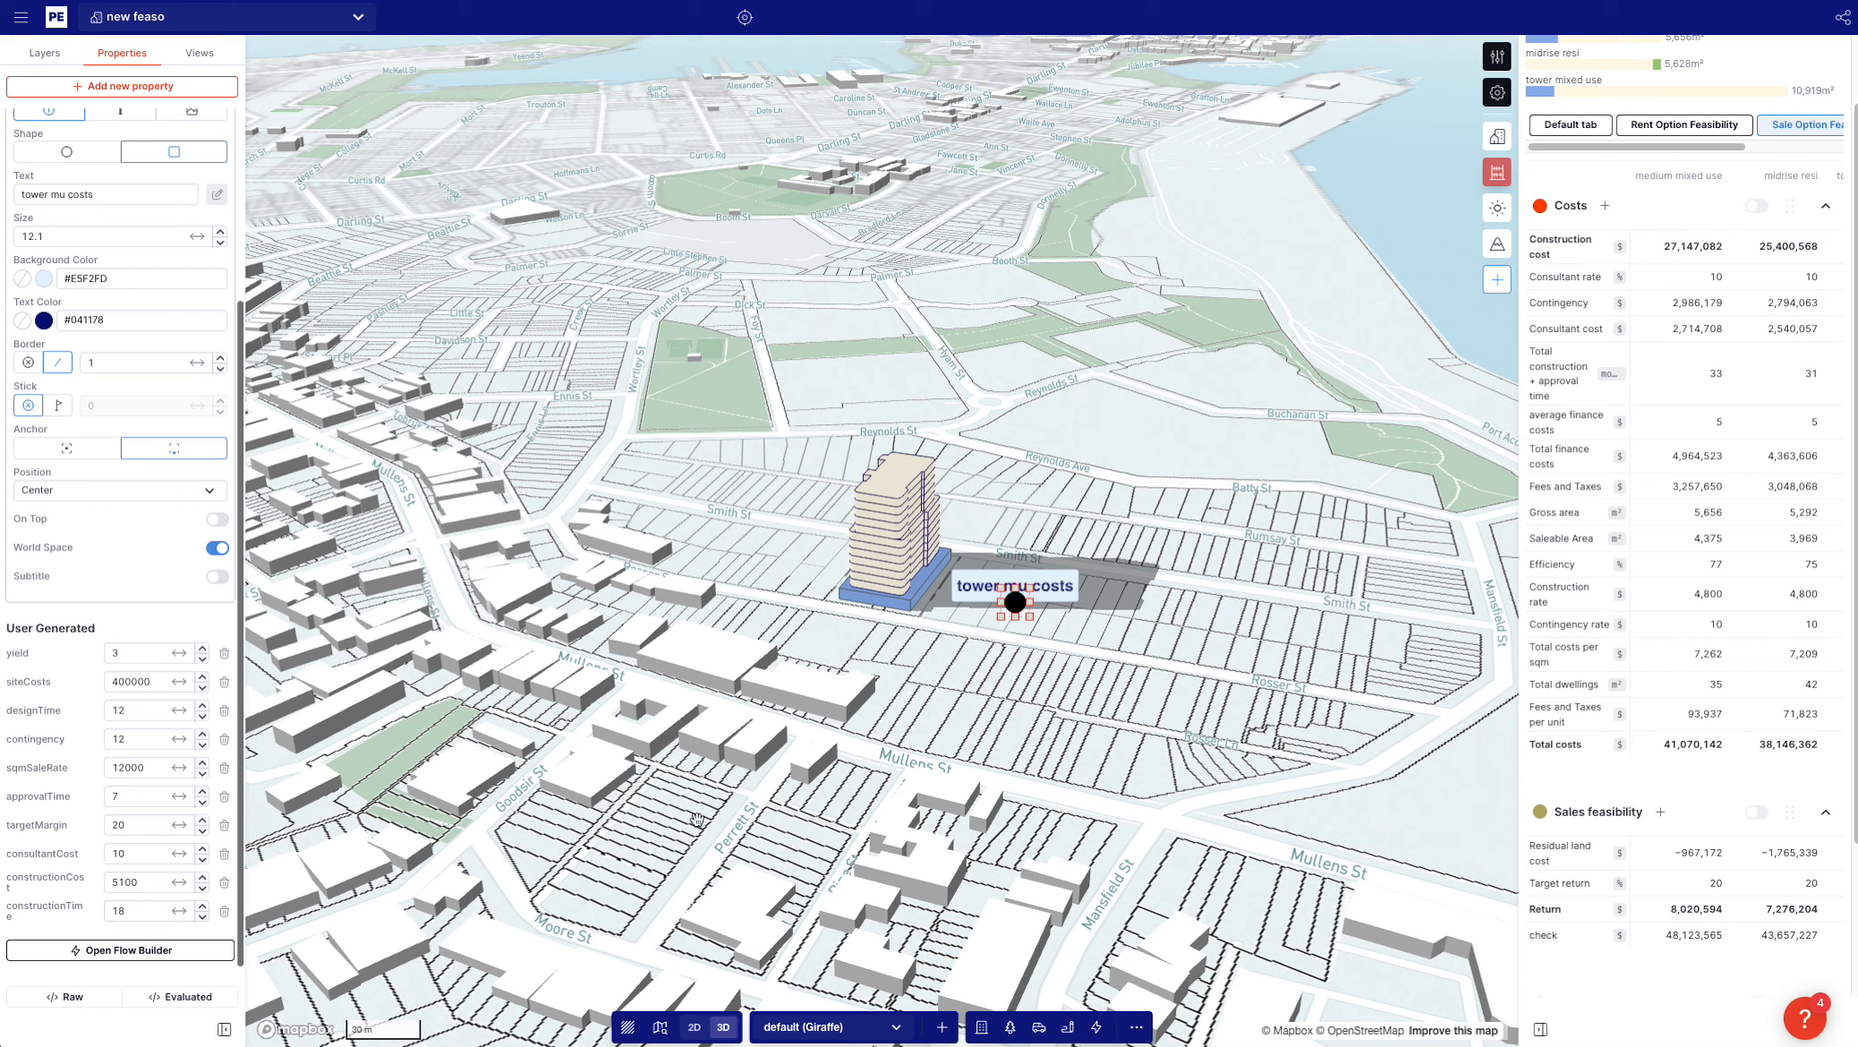
click(826, 772)
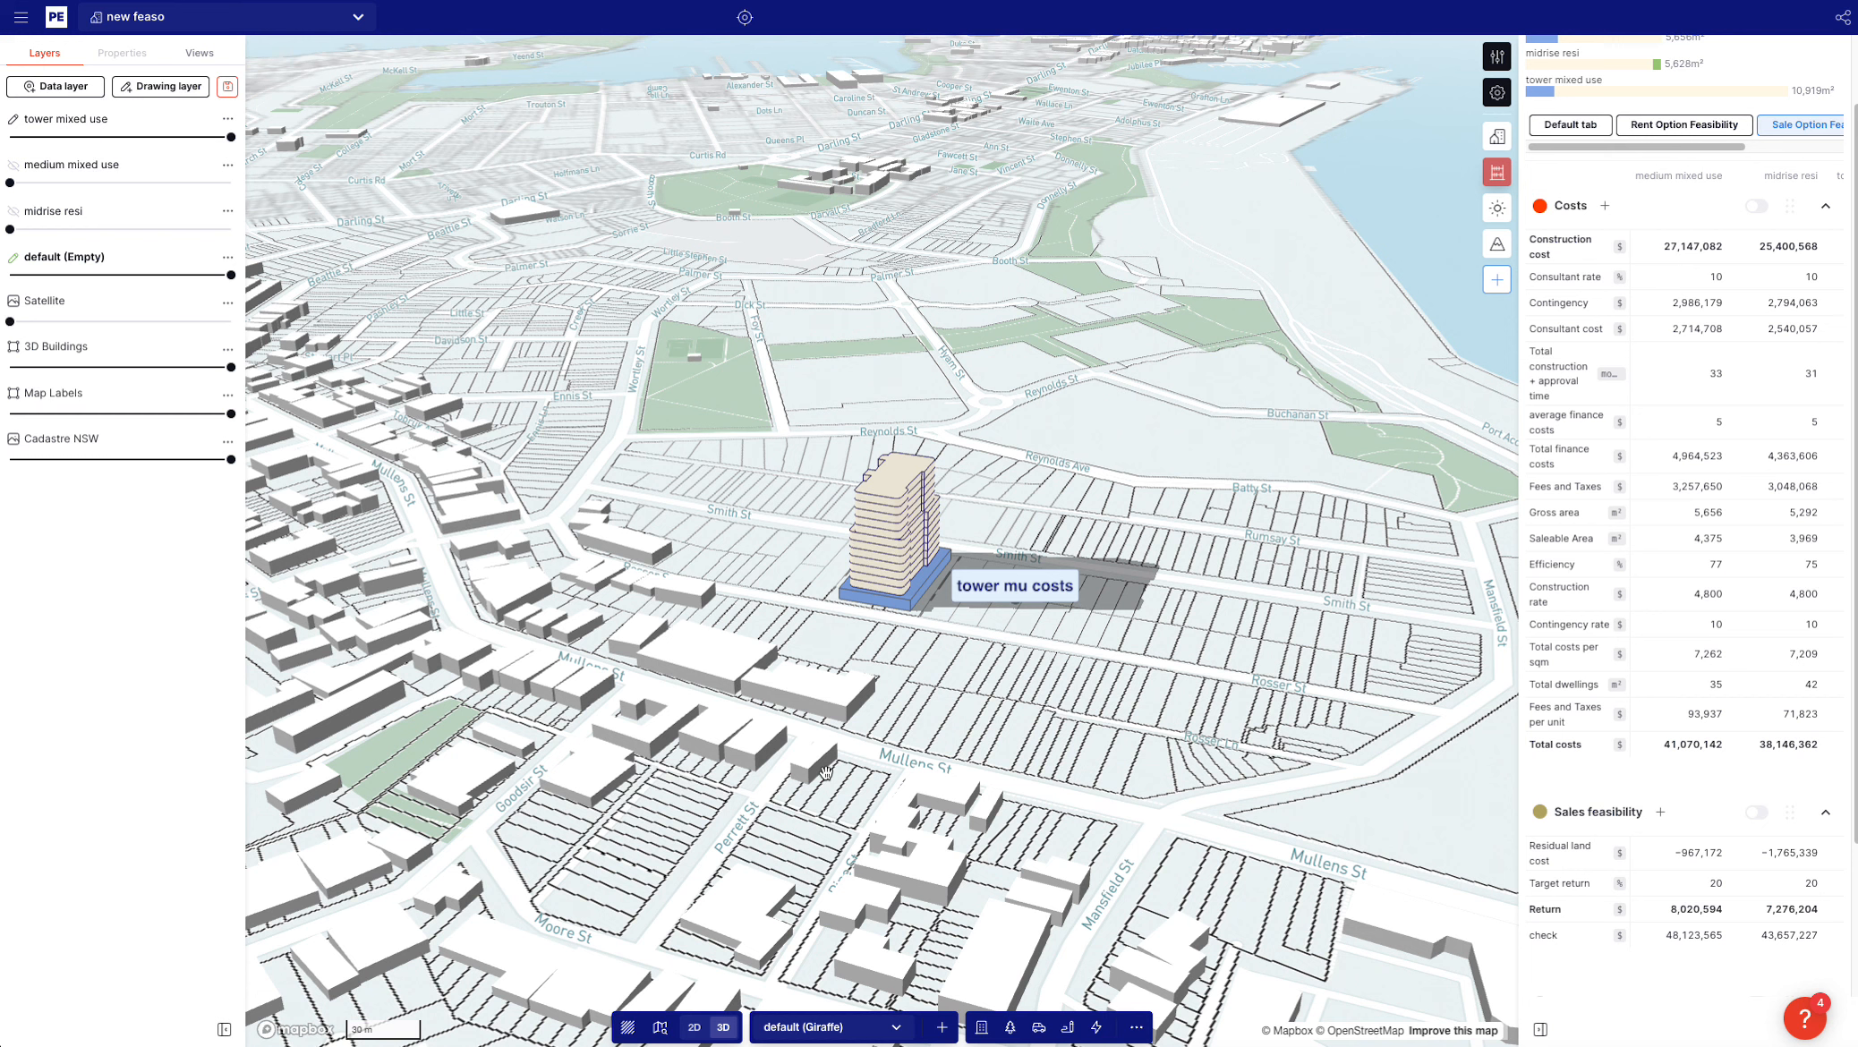
Raise the tower's upper residential block by five levels and reduce the residential block below it by two levels
click(919, 460)
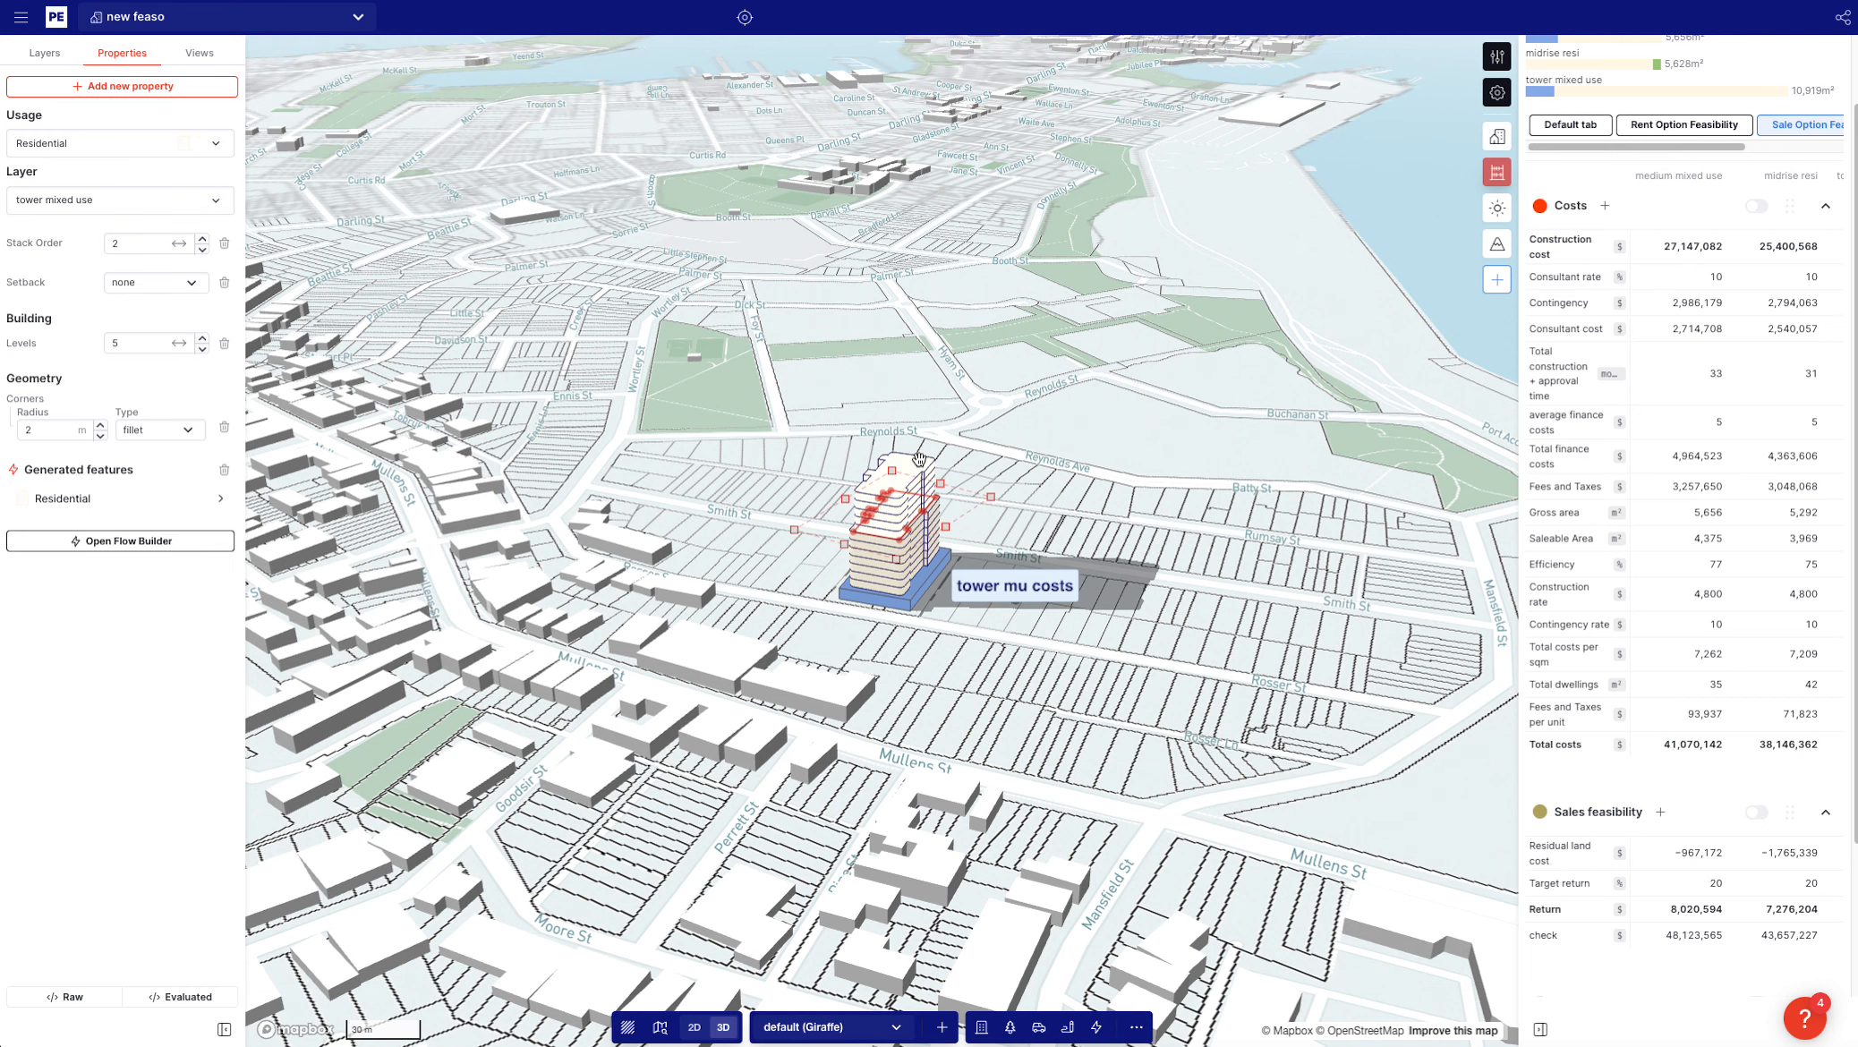
key(q)
key(q)
key(q)
key(q)
key(q)
scroll(946, 553, up, 5)
click(922, 524)
key(a)
key(a)
click(1036, 477)
right_drag(708, 582, 716, 589)
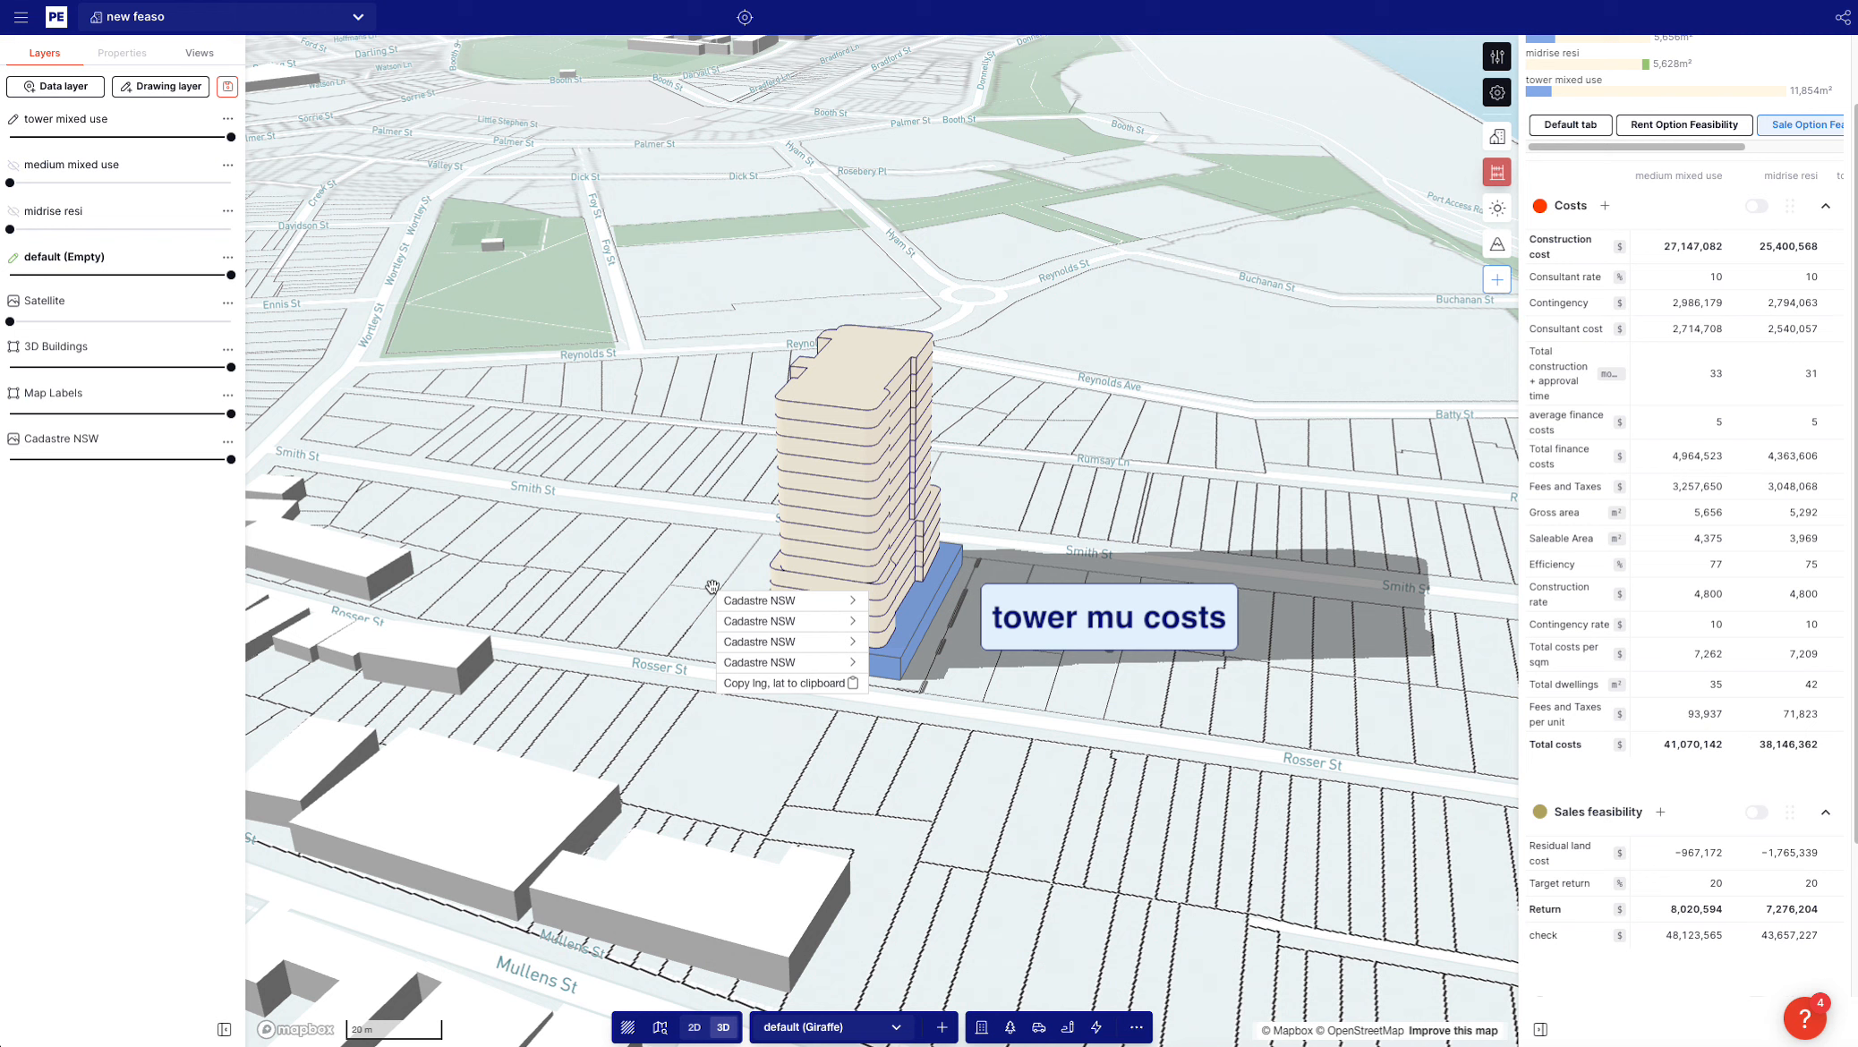
click(678, 494)
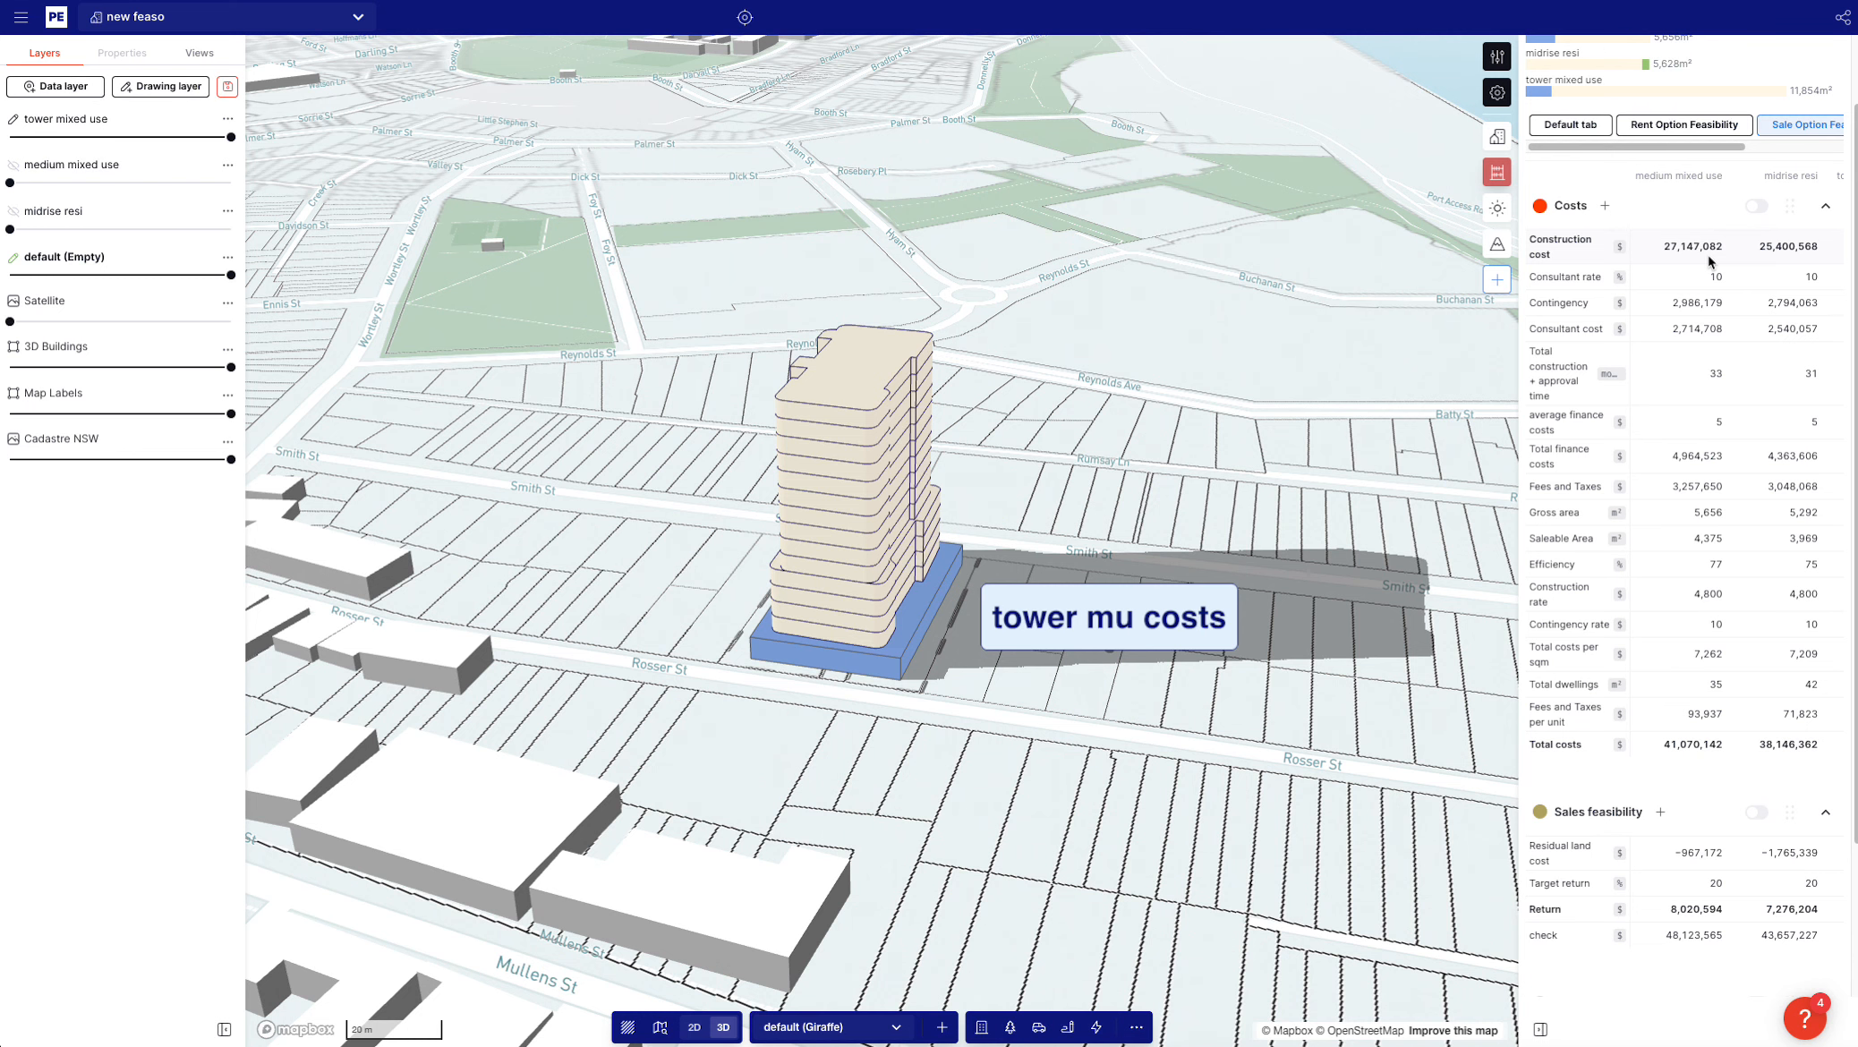
Pull the outline of the tower's upper residential block slightly inward and deselect it
right_drag(1162, 432, 1123, 473)
click(796, 448)
mouse_move(856, 501)
mouse_down()
mouse_move(876, 485)
mouse_move(854, 504)
mouse_up()
scroll(855, 503, up, 2)
right_drag(955, 557, 1174, 643)
click(1164, 641)
right_drag(1266, 603, 1208, 612)
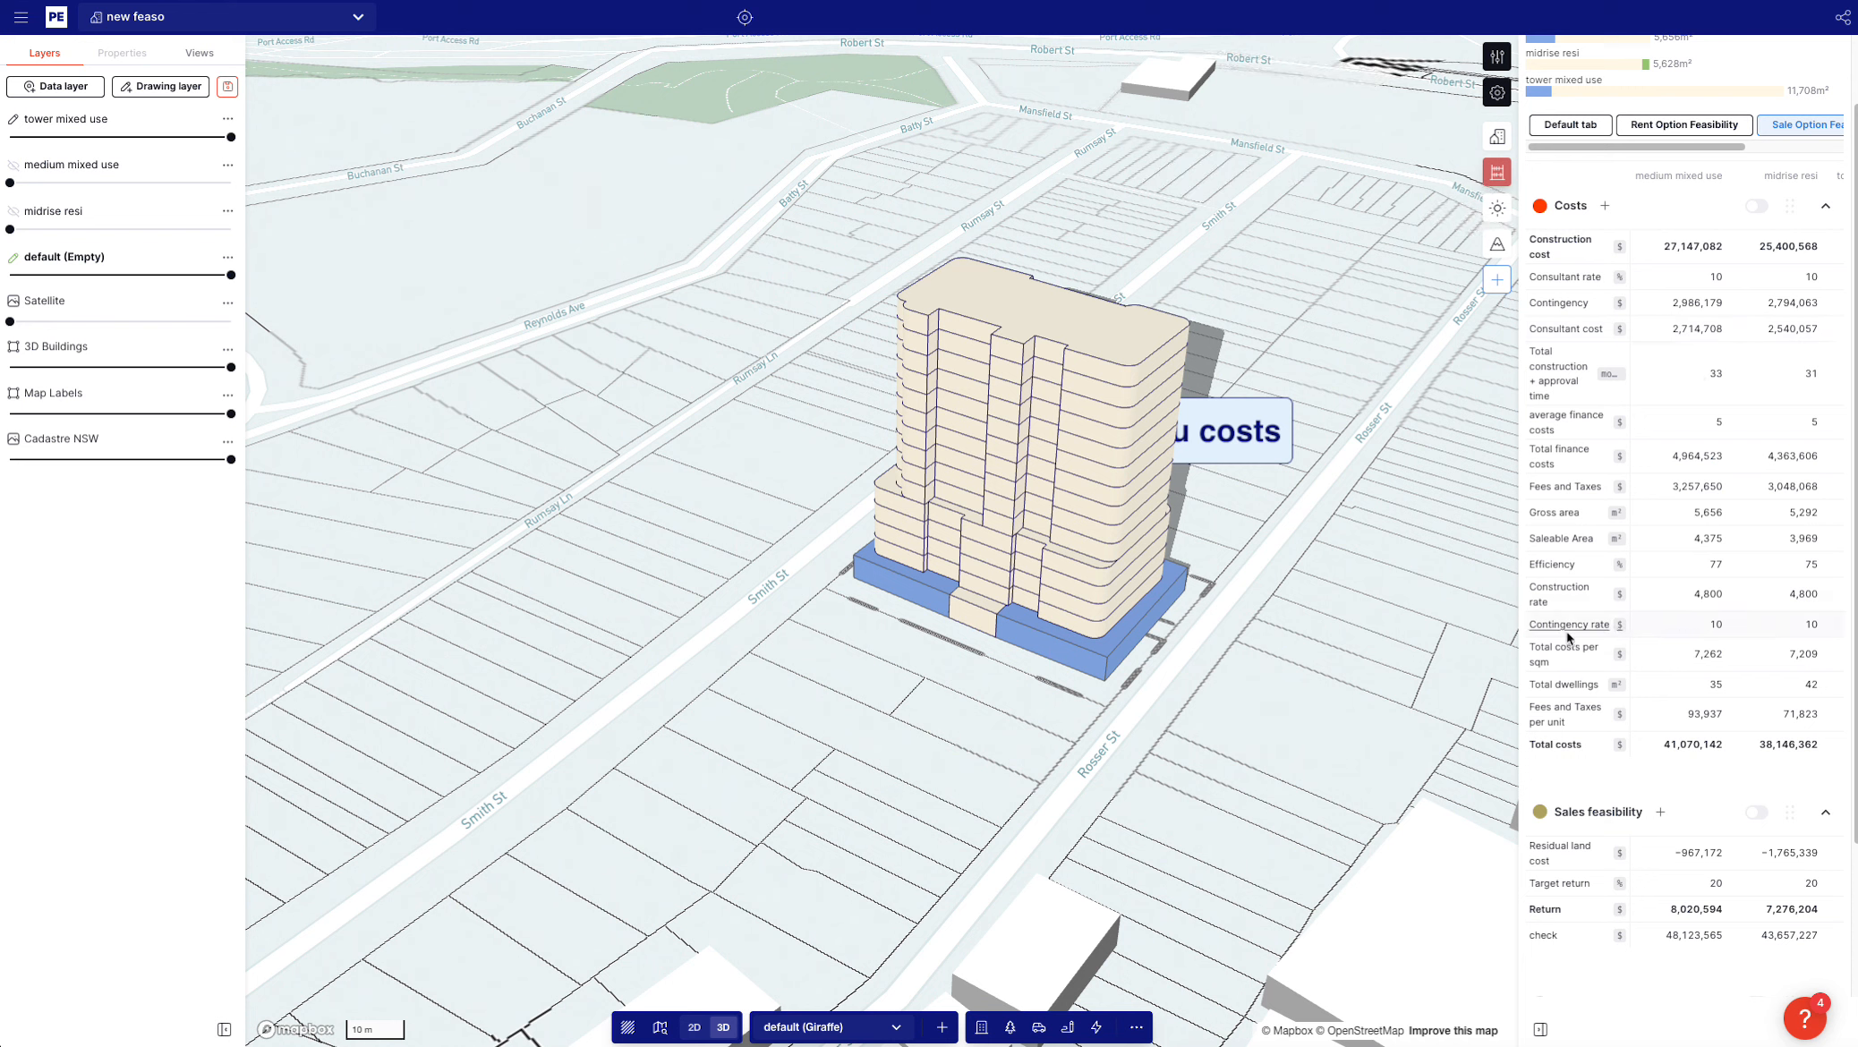
Examine how the medium mixed use layer's Construction rate and Fees and Taxes are calculated
click(1706, 593)
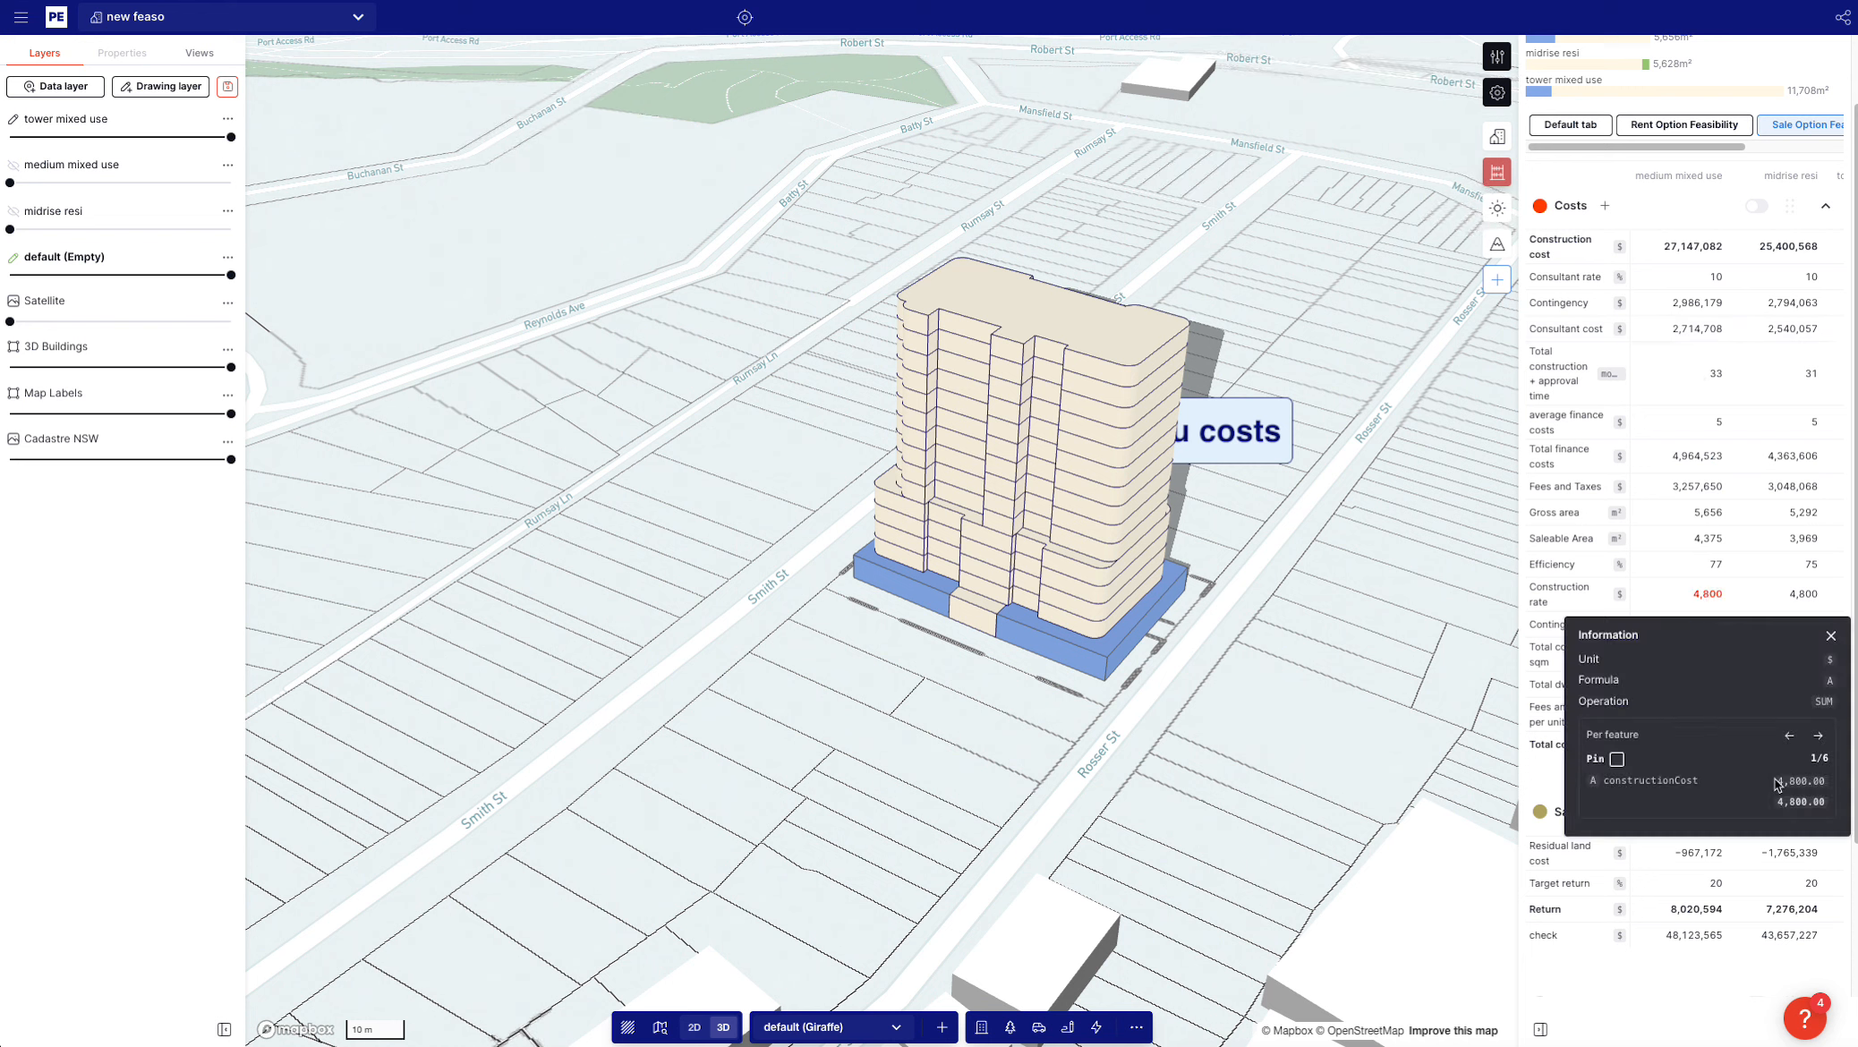
click(1696, 487)
click(1731, 439)
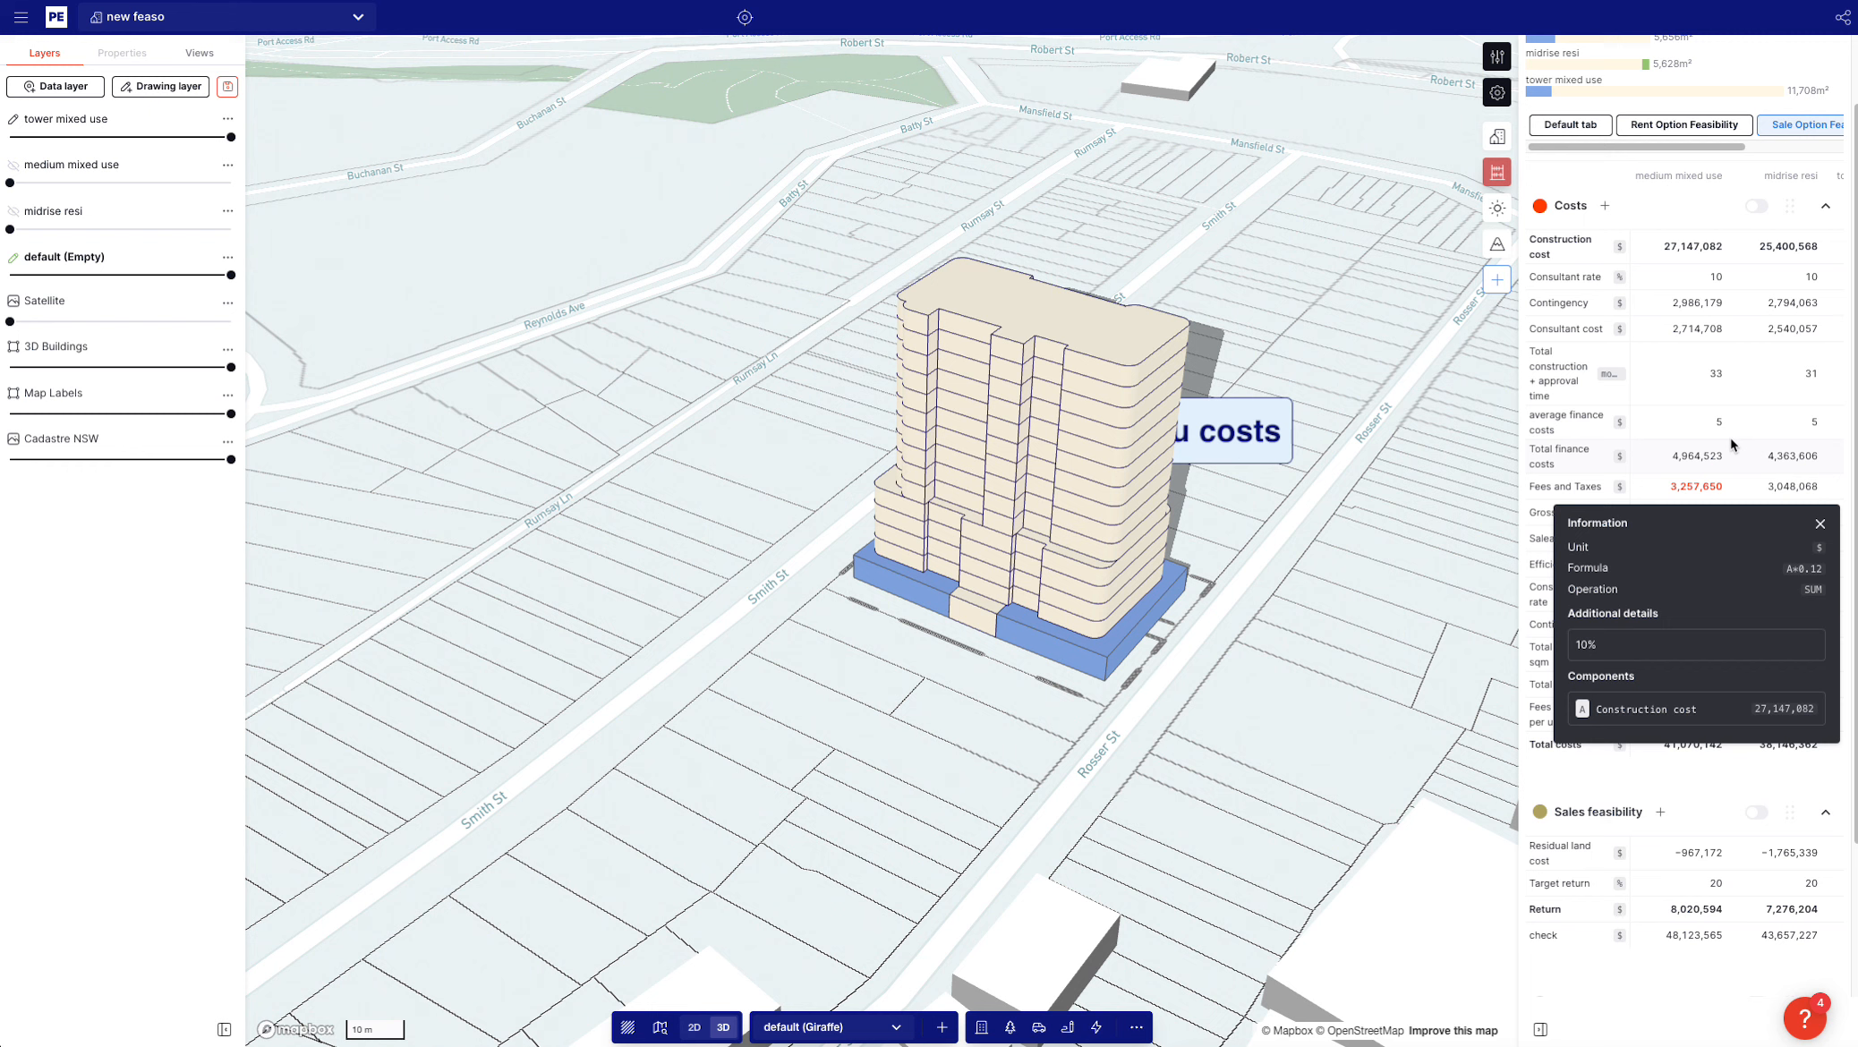